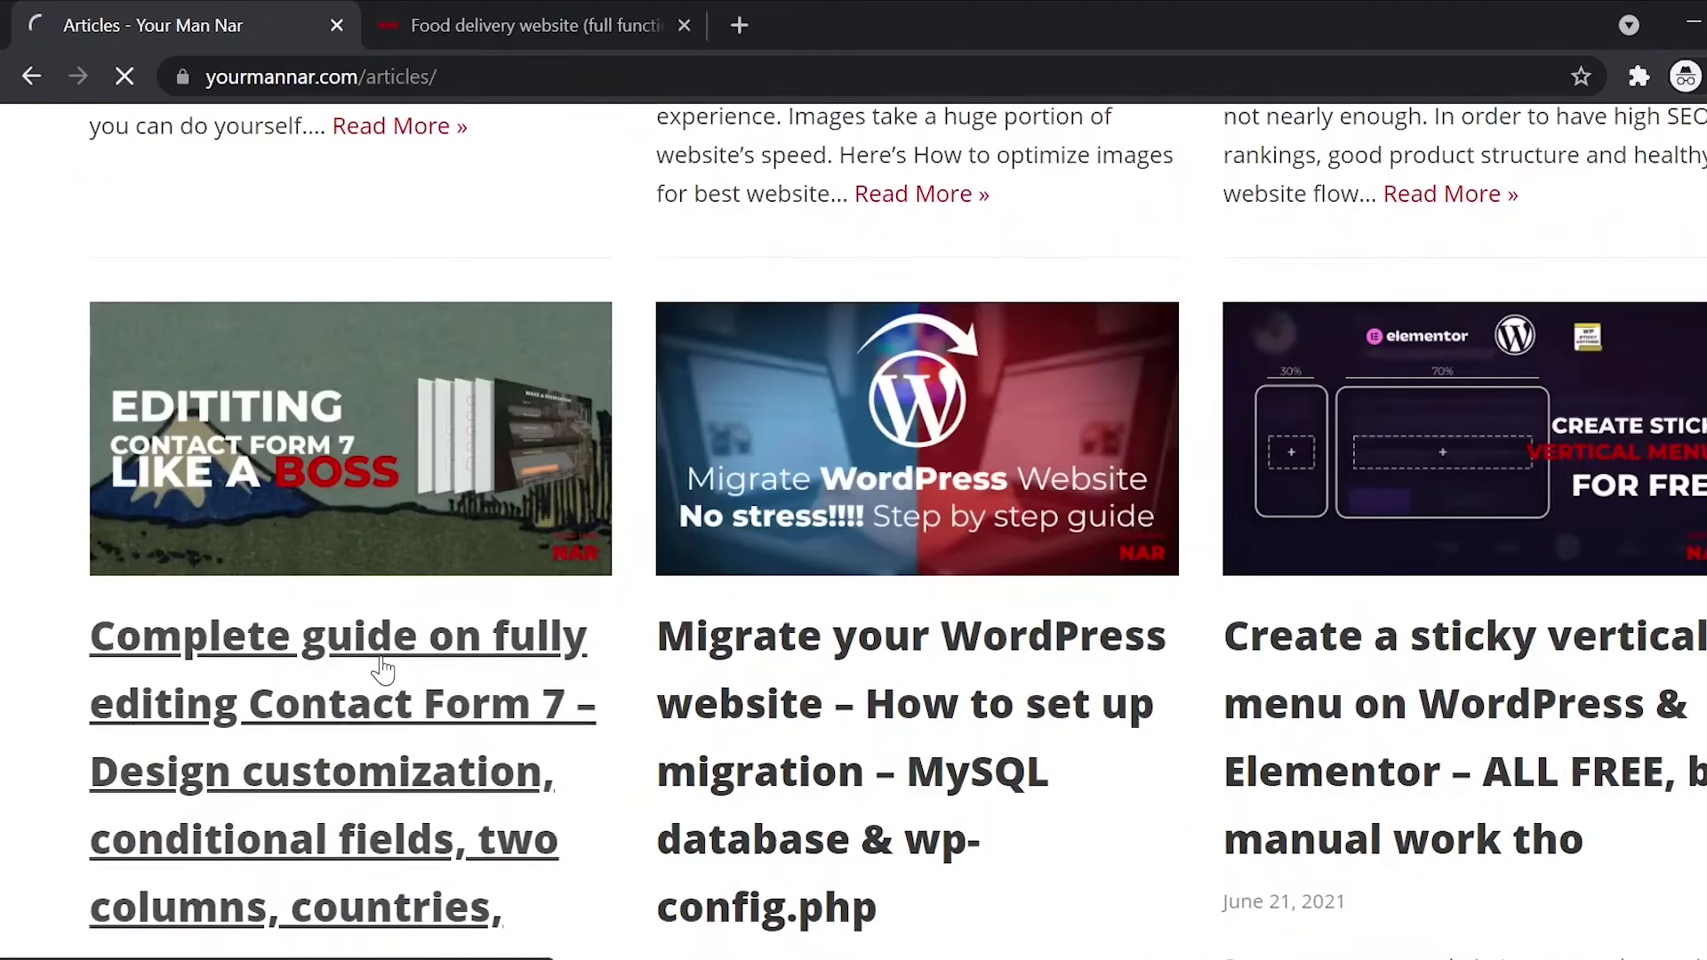
Step: Open a Your Man Nar guide article and scroll down through it
{"action": "left_click", "coordinate": [383, 667]}
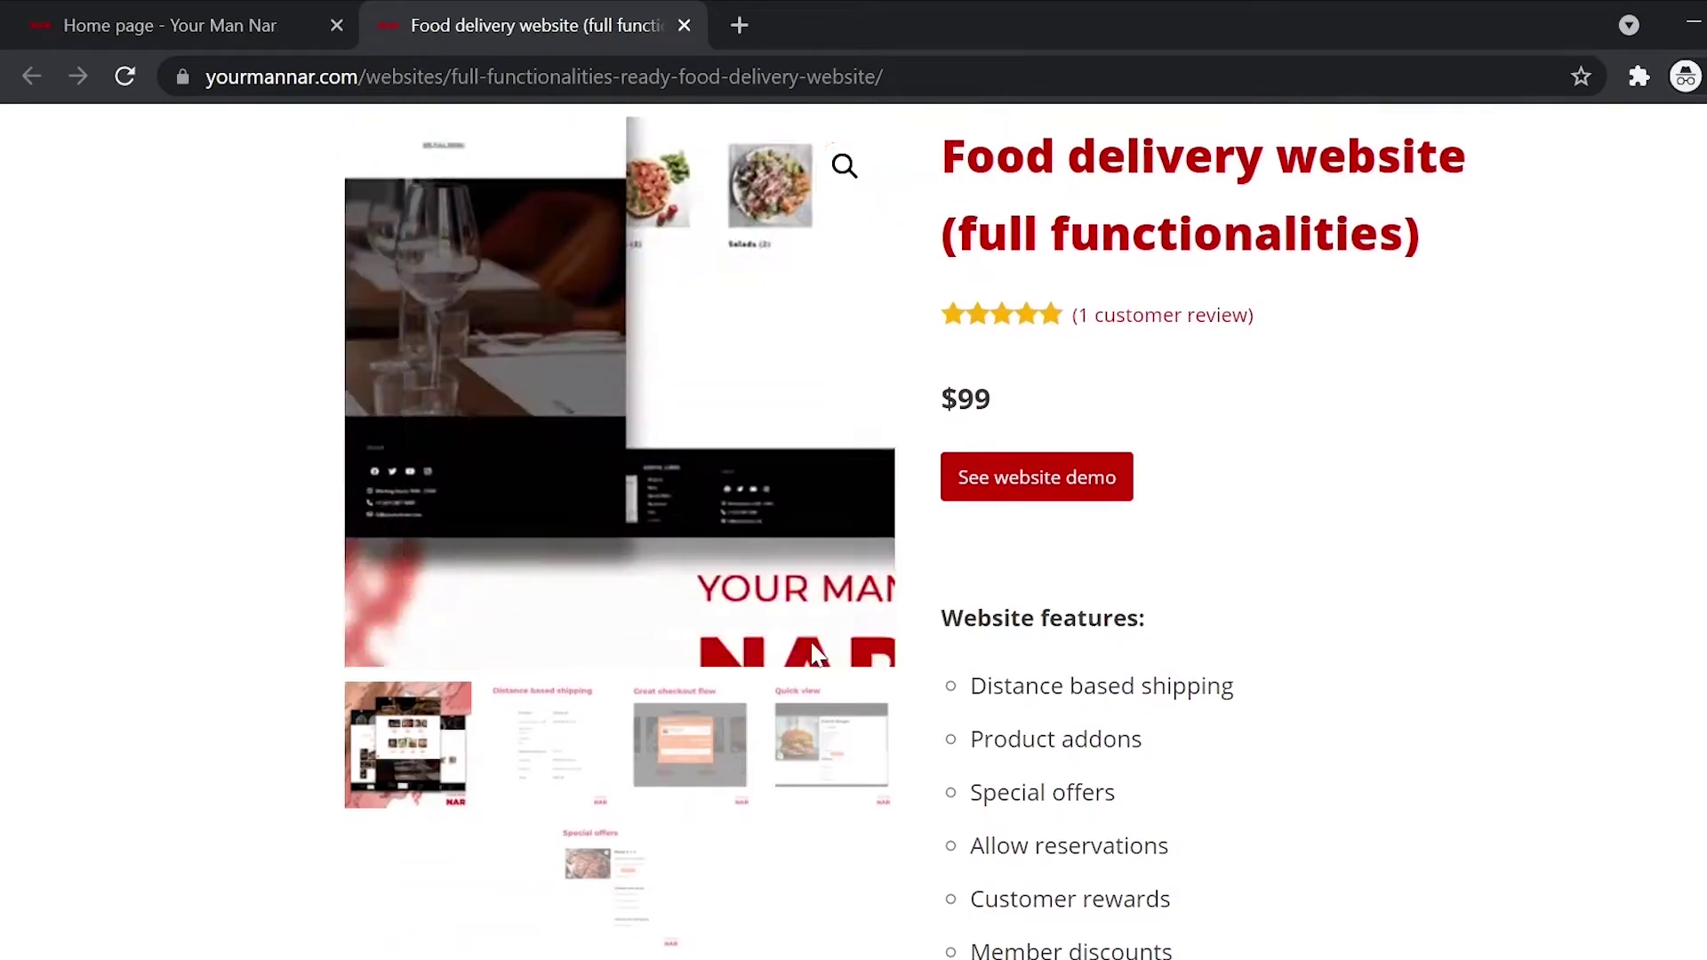
{"action": "scroll", "coordinate": [983, 636], "scroll_direction": "down", "scroll_amount": 5}
{"action": "scroll", "coordinate": [984, 636], "scroll_direction": "down", "scroll_amount": 6}
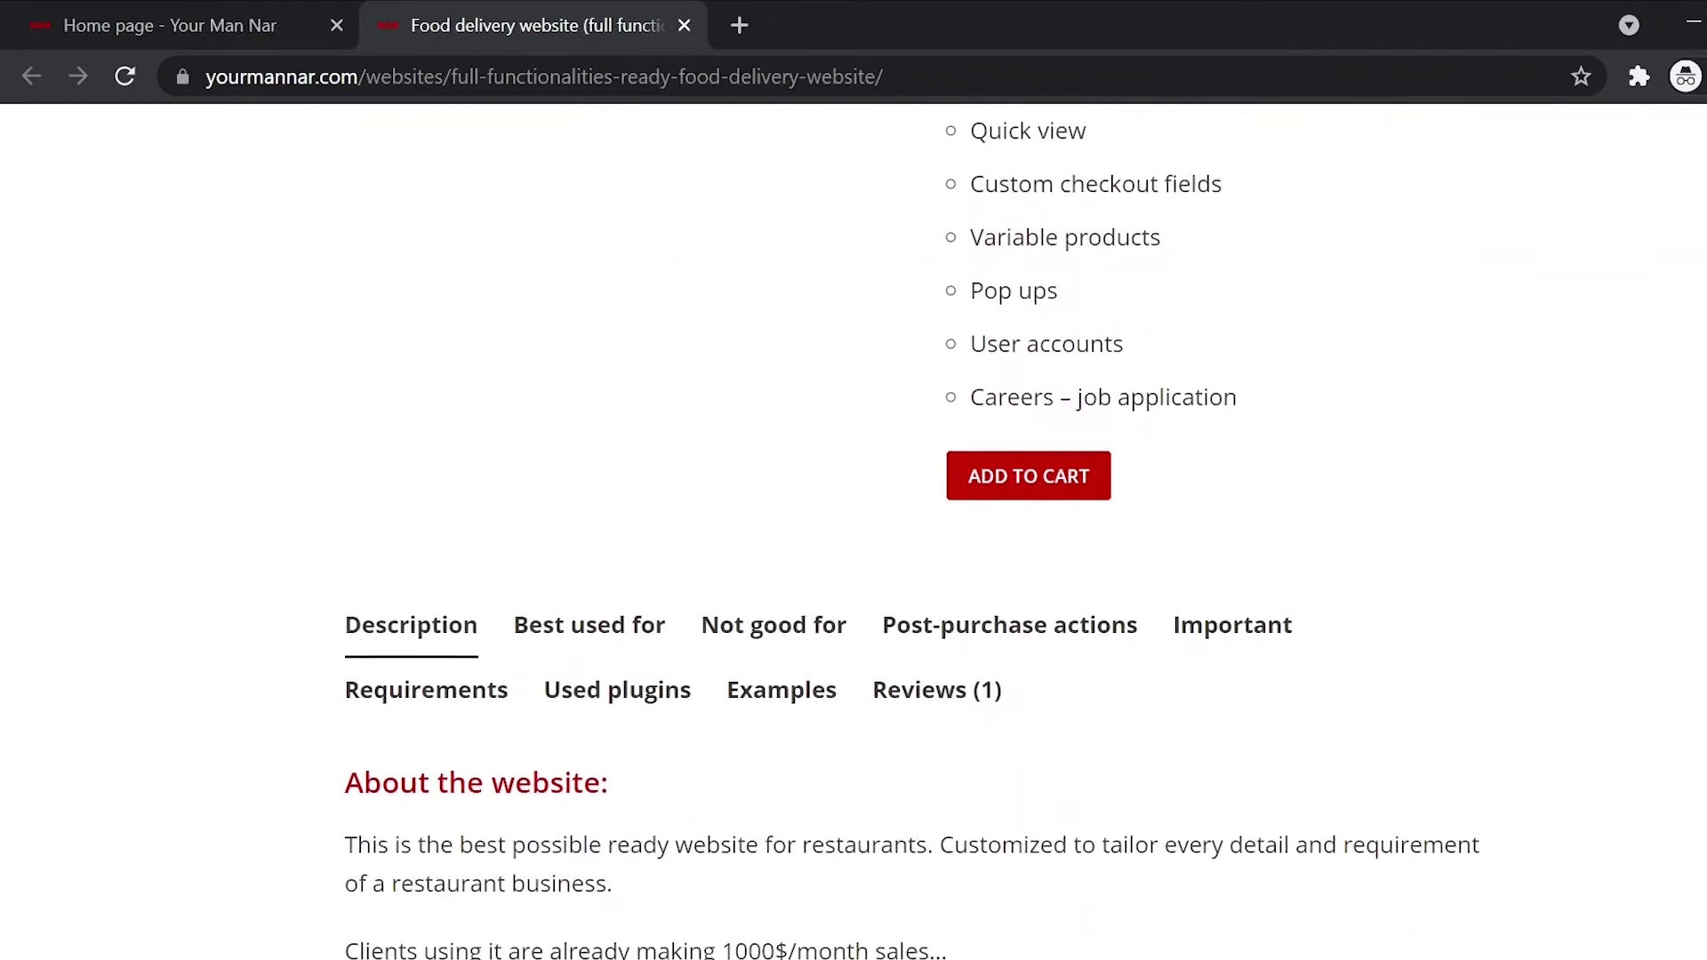
{"action": "scroll", "coordinate": [991, 620], "scroll_direction": "down", "scroll_amount": 2}
{"action": "scroll", "coordinate": [991, 621], "scroll_direction": "down", "scroll_amount": 3}
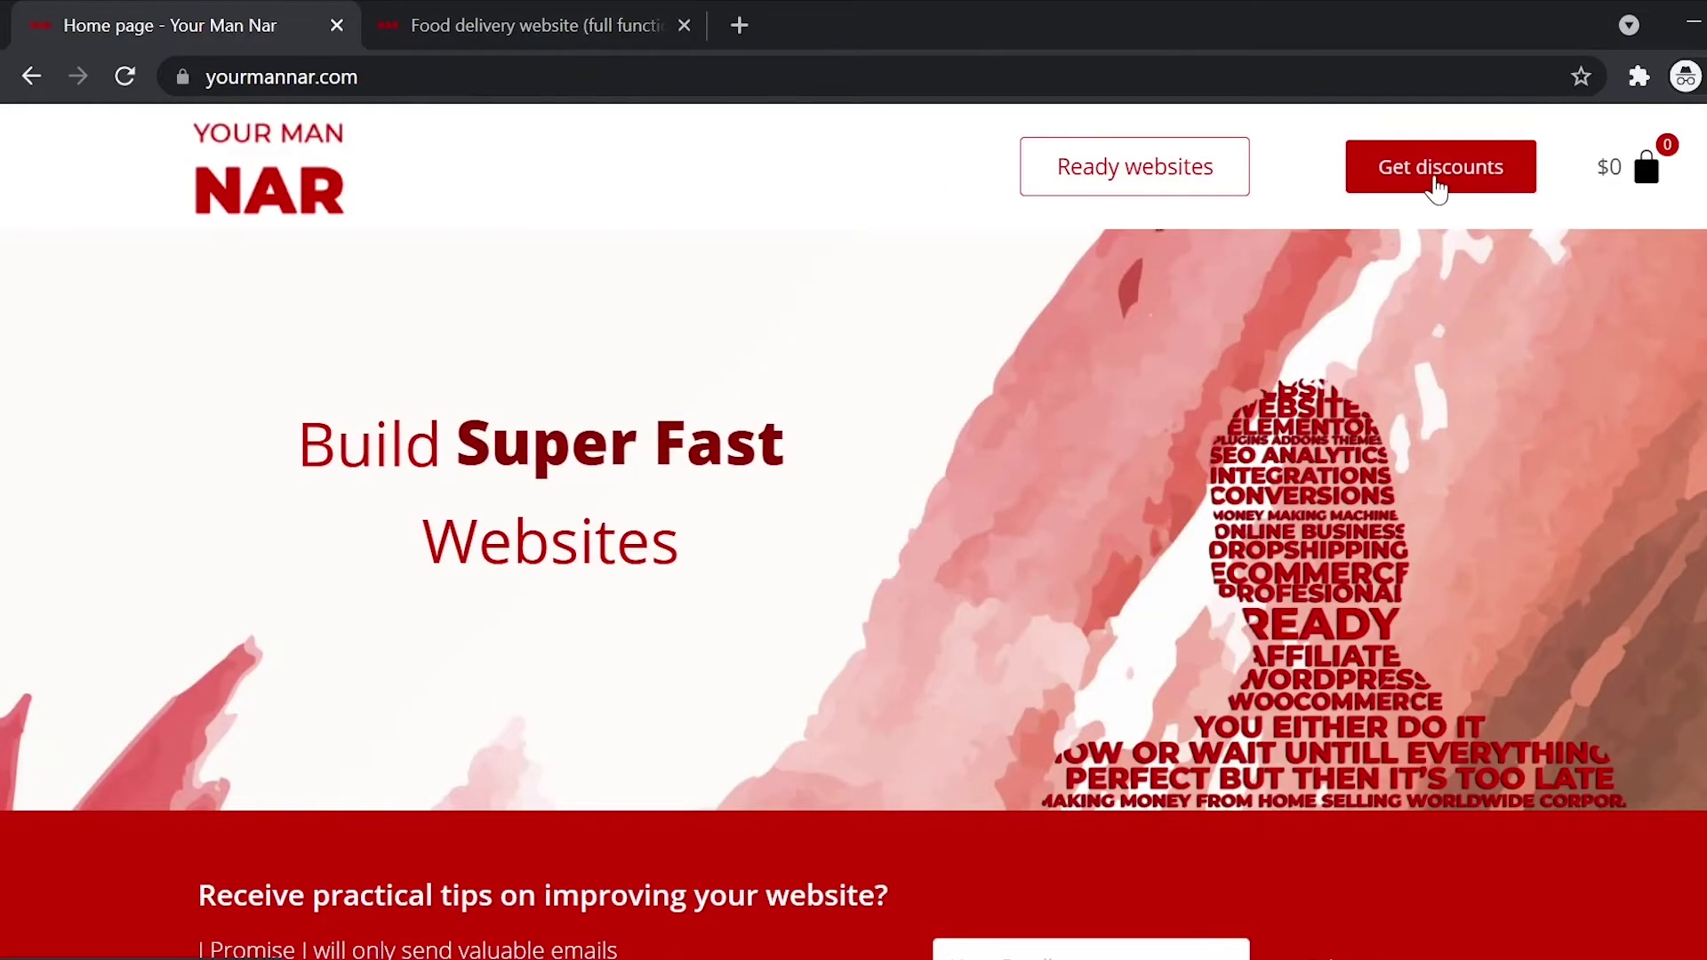
Step: Open the Get discounts page and highlight the NAR10 and NAR15 coupon codes
{"action": "left_click", "coordinate": [1438, 183]}
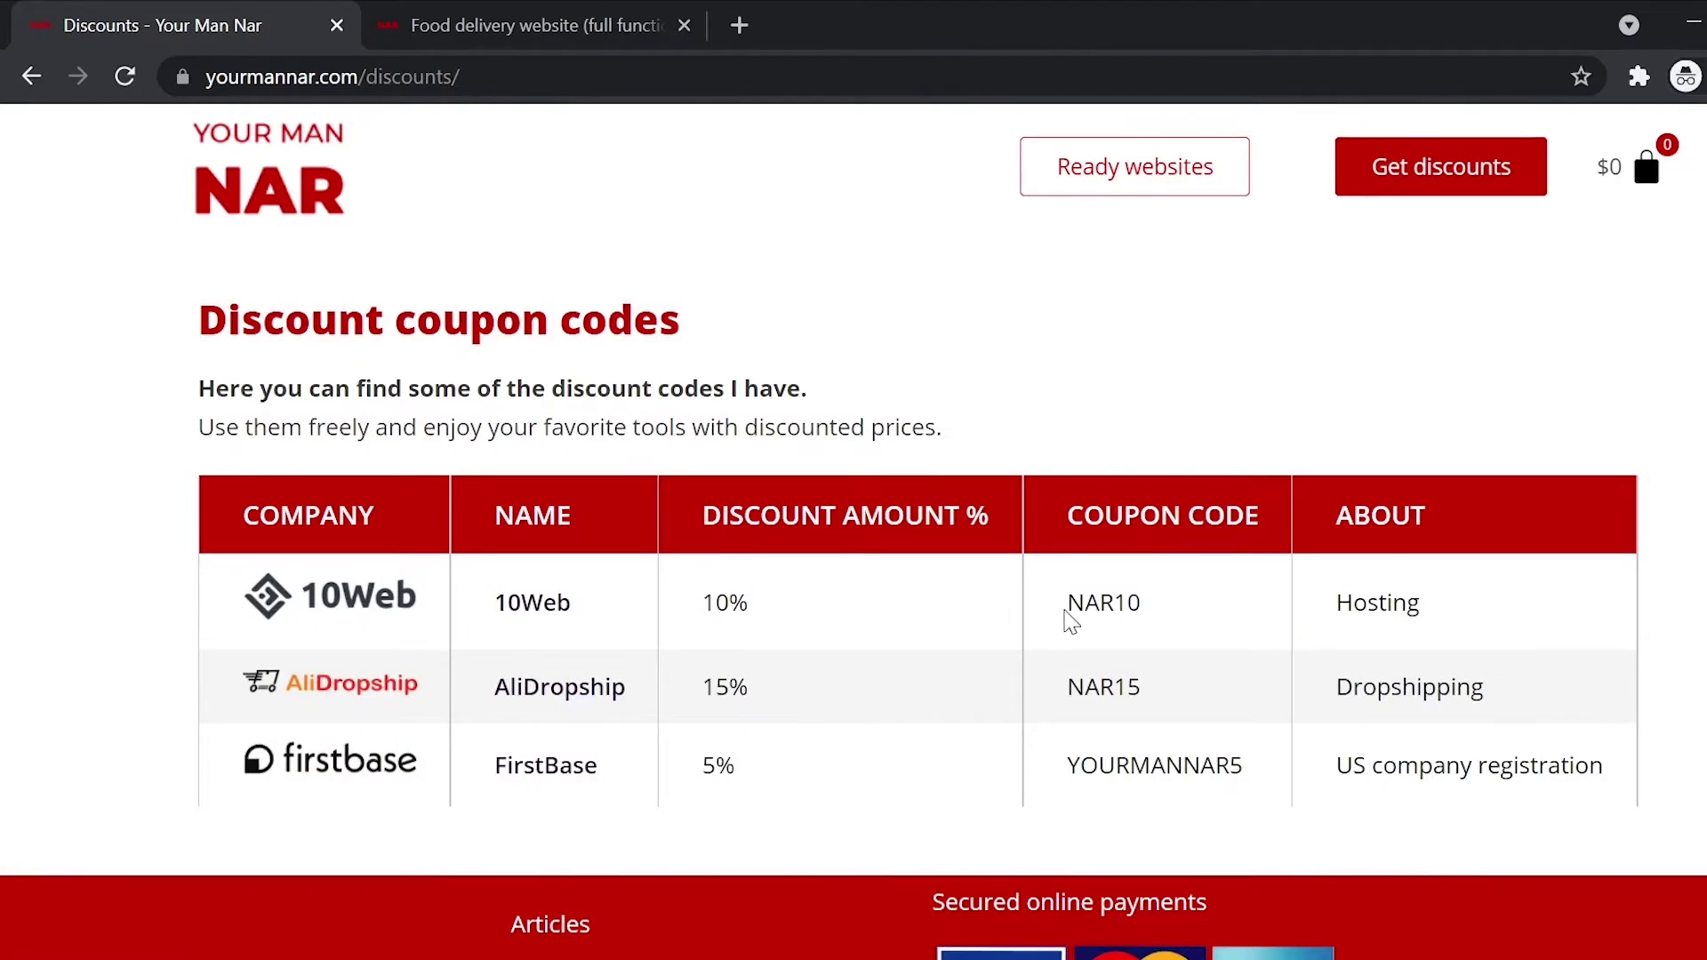
{"action": "double_click", "coordinate": [1103, 602]}
{"action": "triple_click", "coordinate": [1138, 544]}
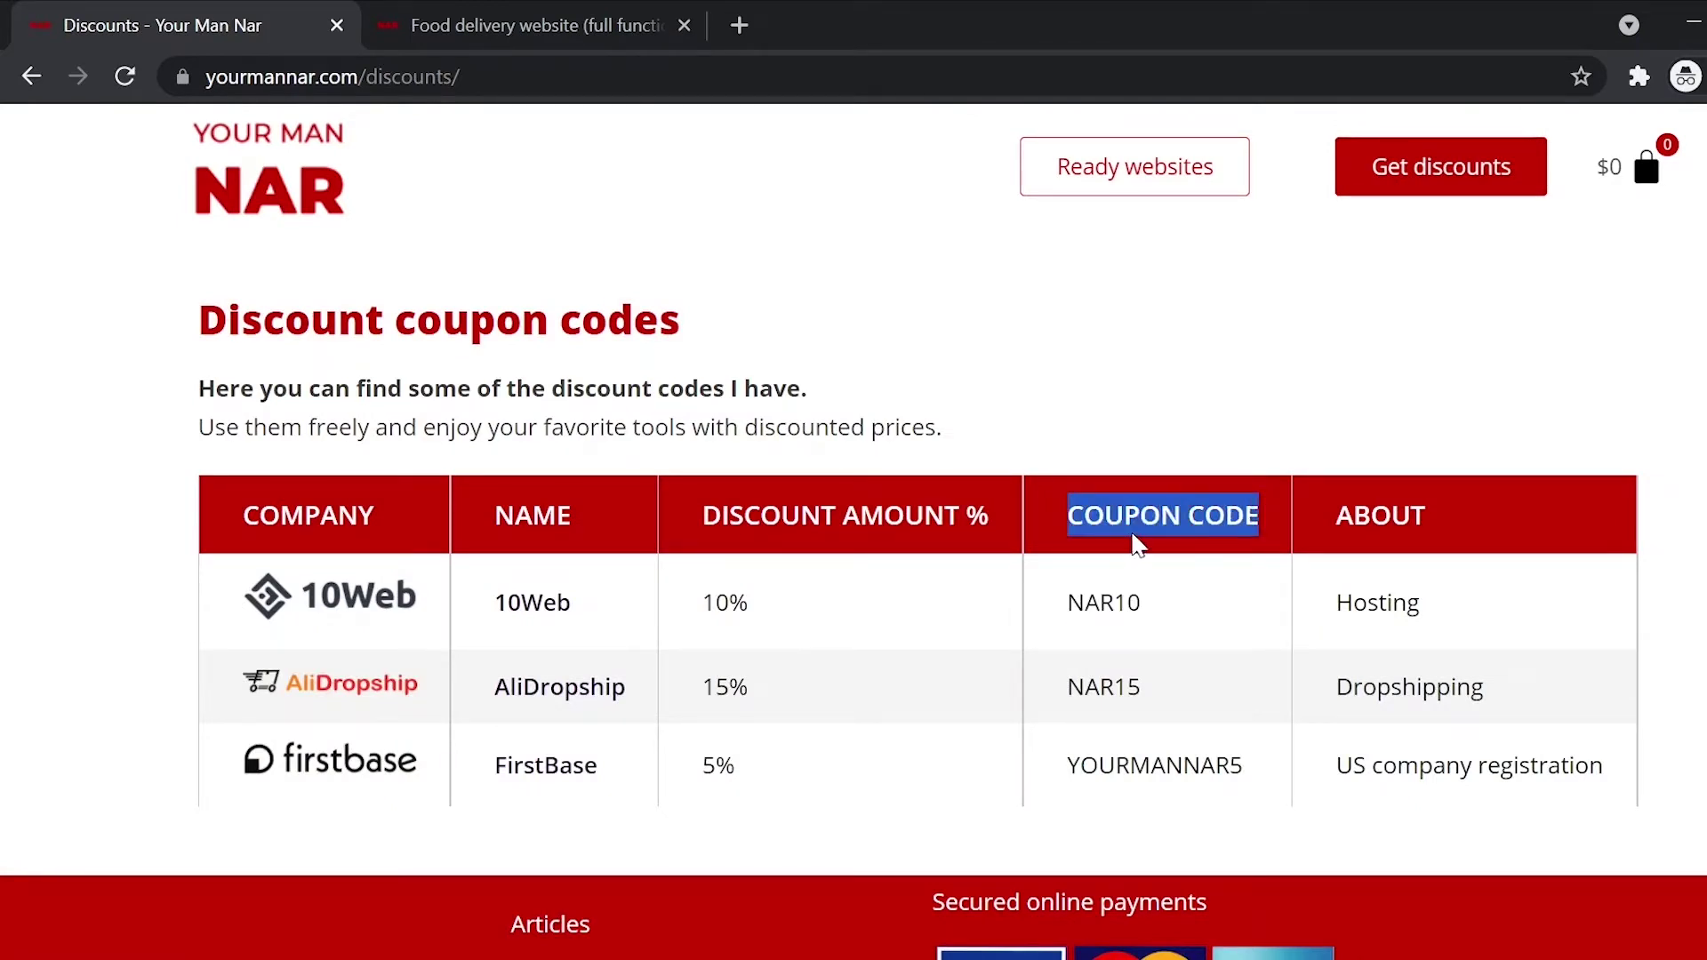
{"action": "double_click", "coordinate": [1103, 686]}
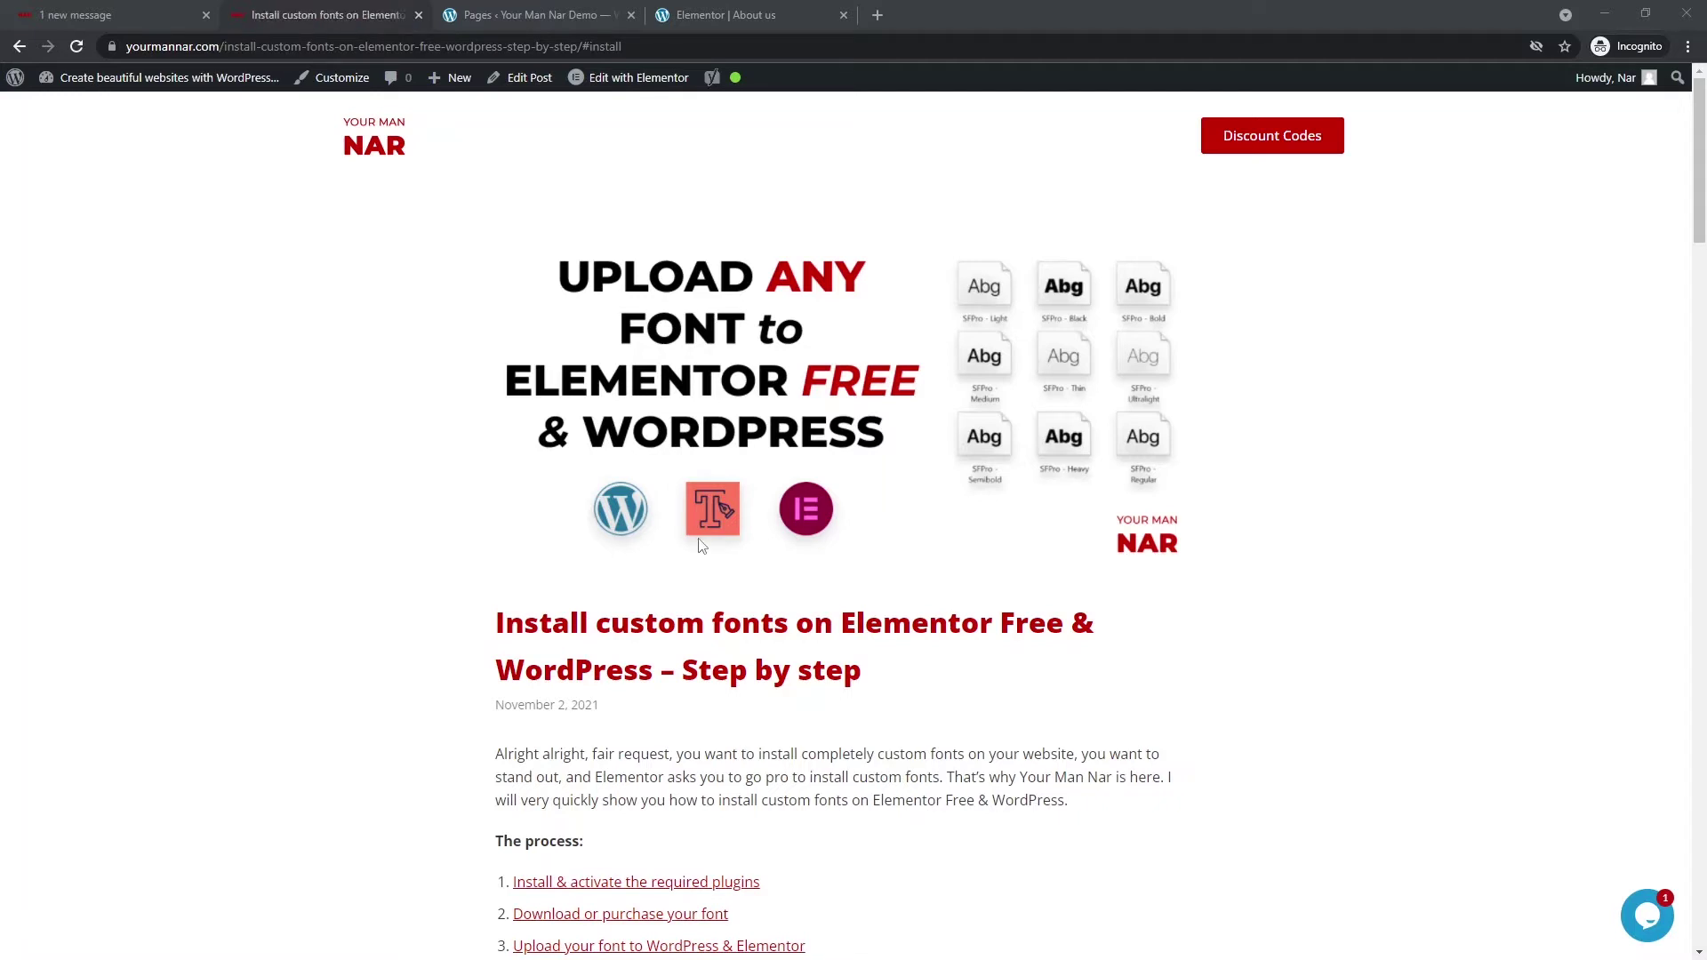
Step: Scroll the custom fonts guide to its required plugins and open Custom Fonts in a new tab
{"action": "scroll", "coordinate": [701, 546], "scroll_direction": "down", "scroll_amount": 1}
{"action": "scroll", "coordinate": [649, 551], "scroll_direction": "down", "scroll_amount": 3}
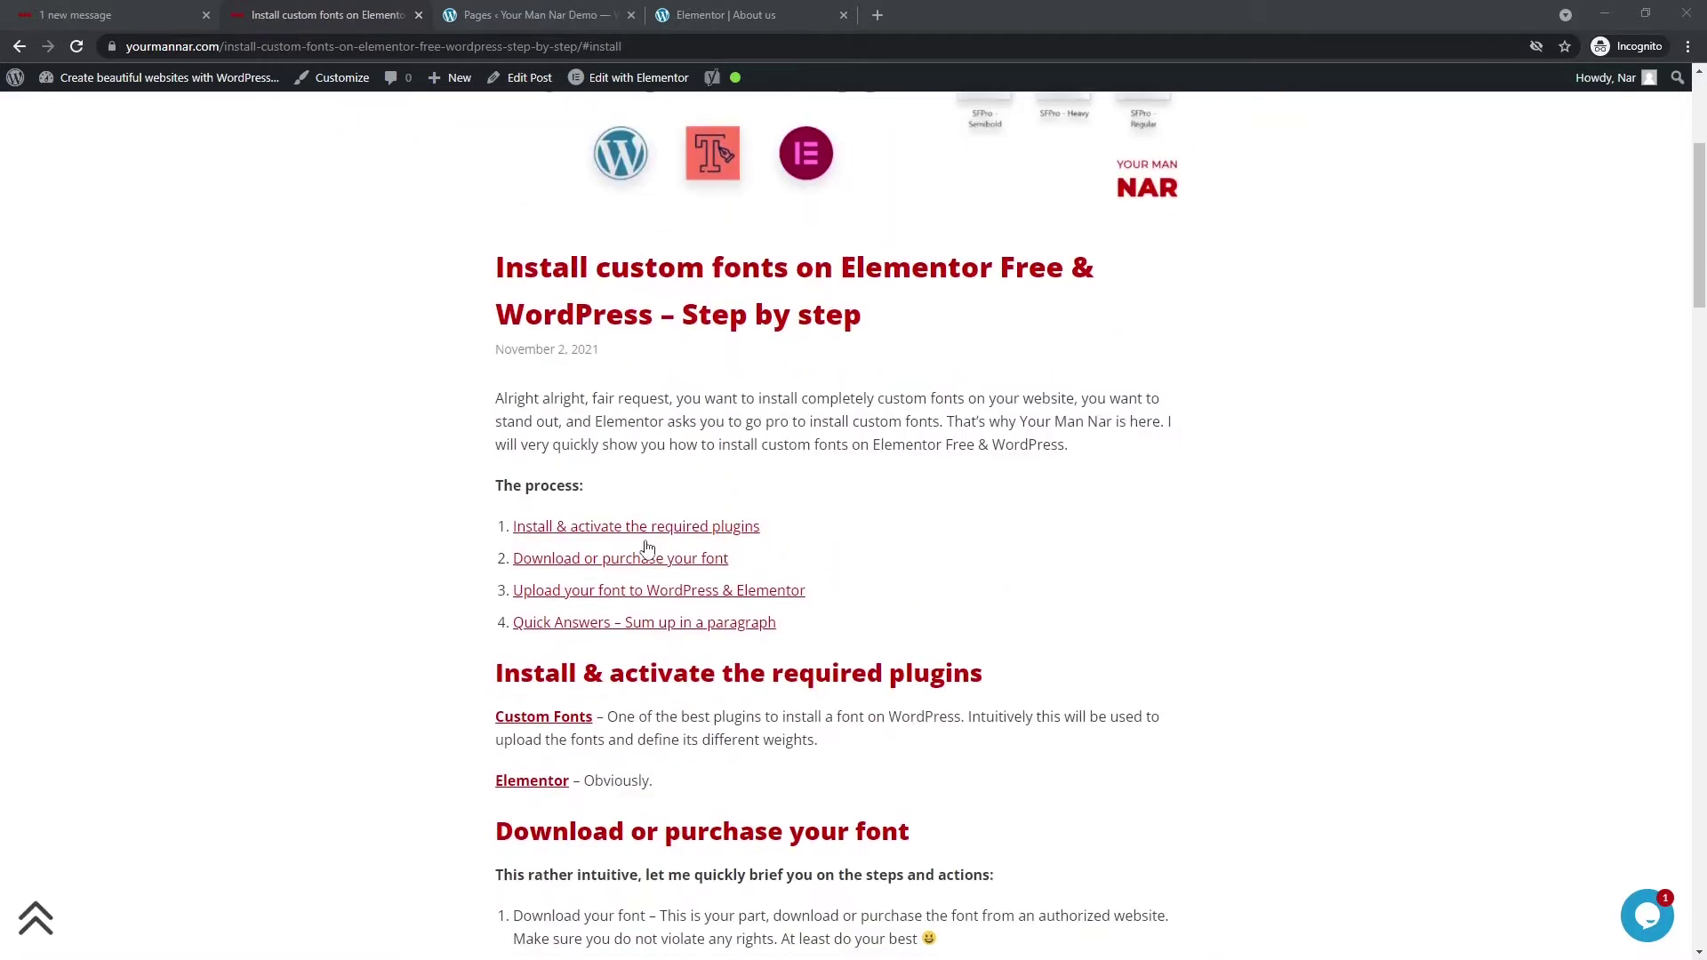
{"action": "scroll", "coordinate": [631, 338], "scroll_direction": "up", "scroll_amount": 3}
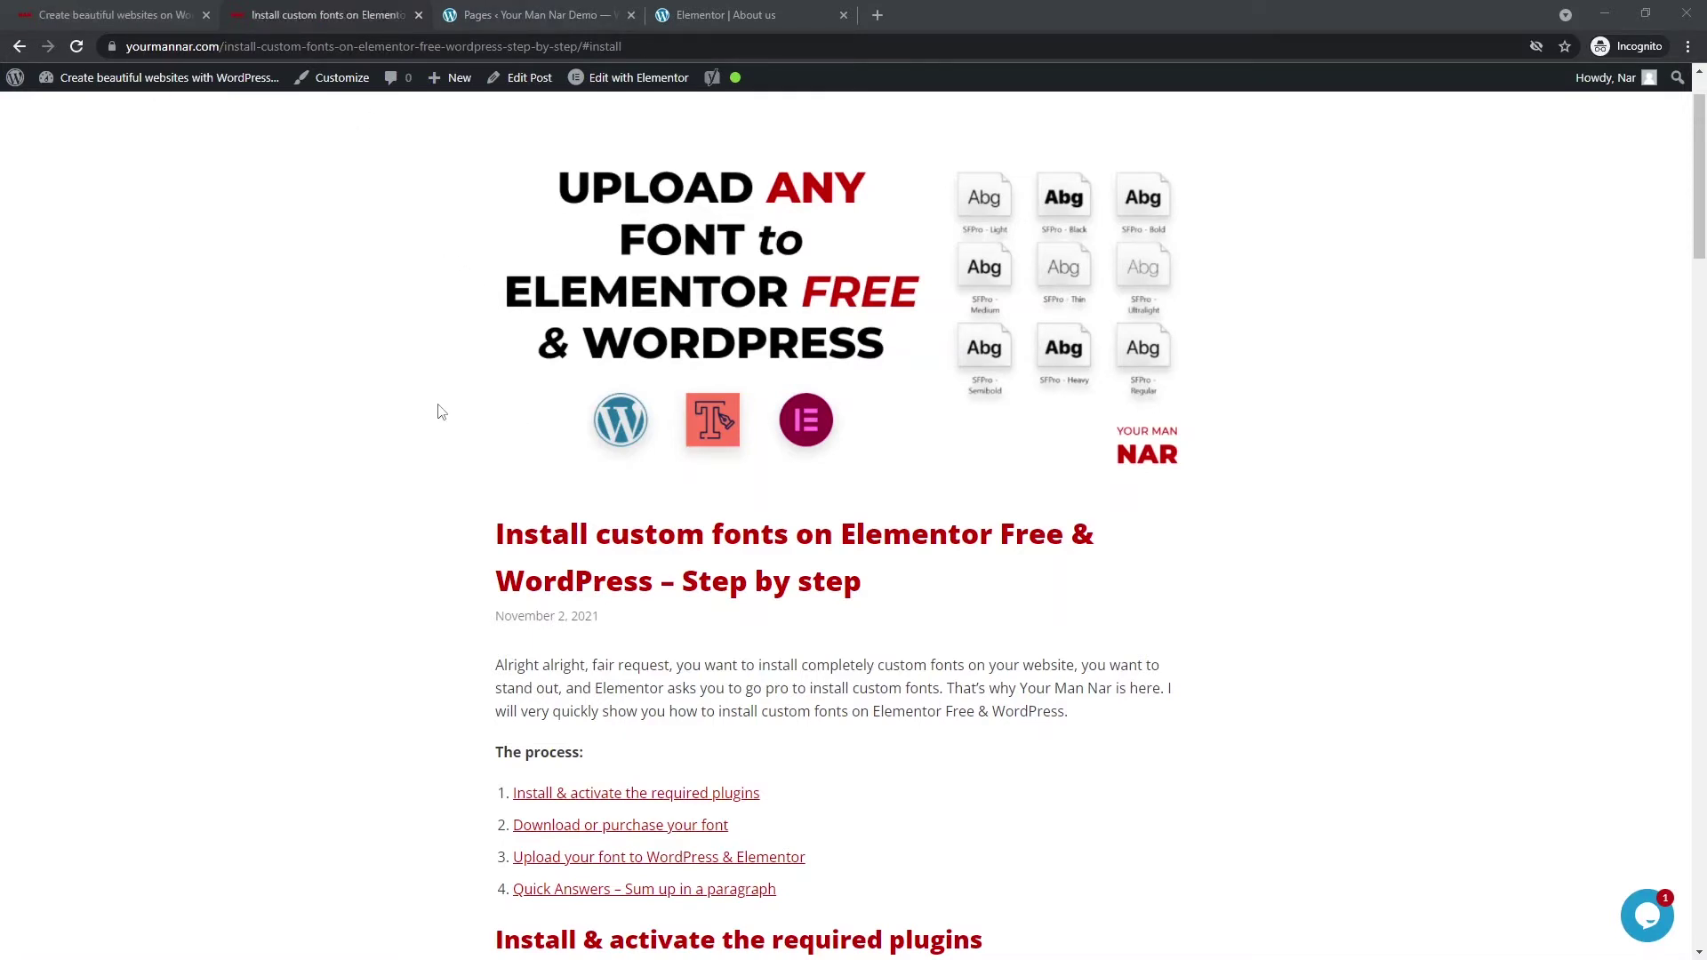
{"action": "scroll", "coordinate": [374, 499], "scroll_direction": "down", "scroll_amount": 3}
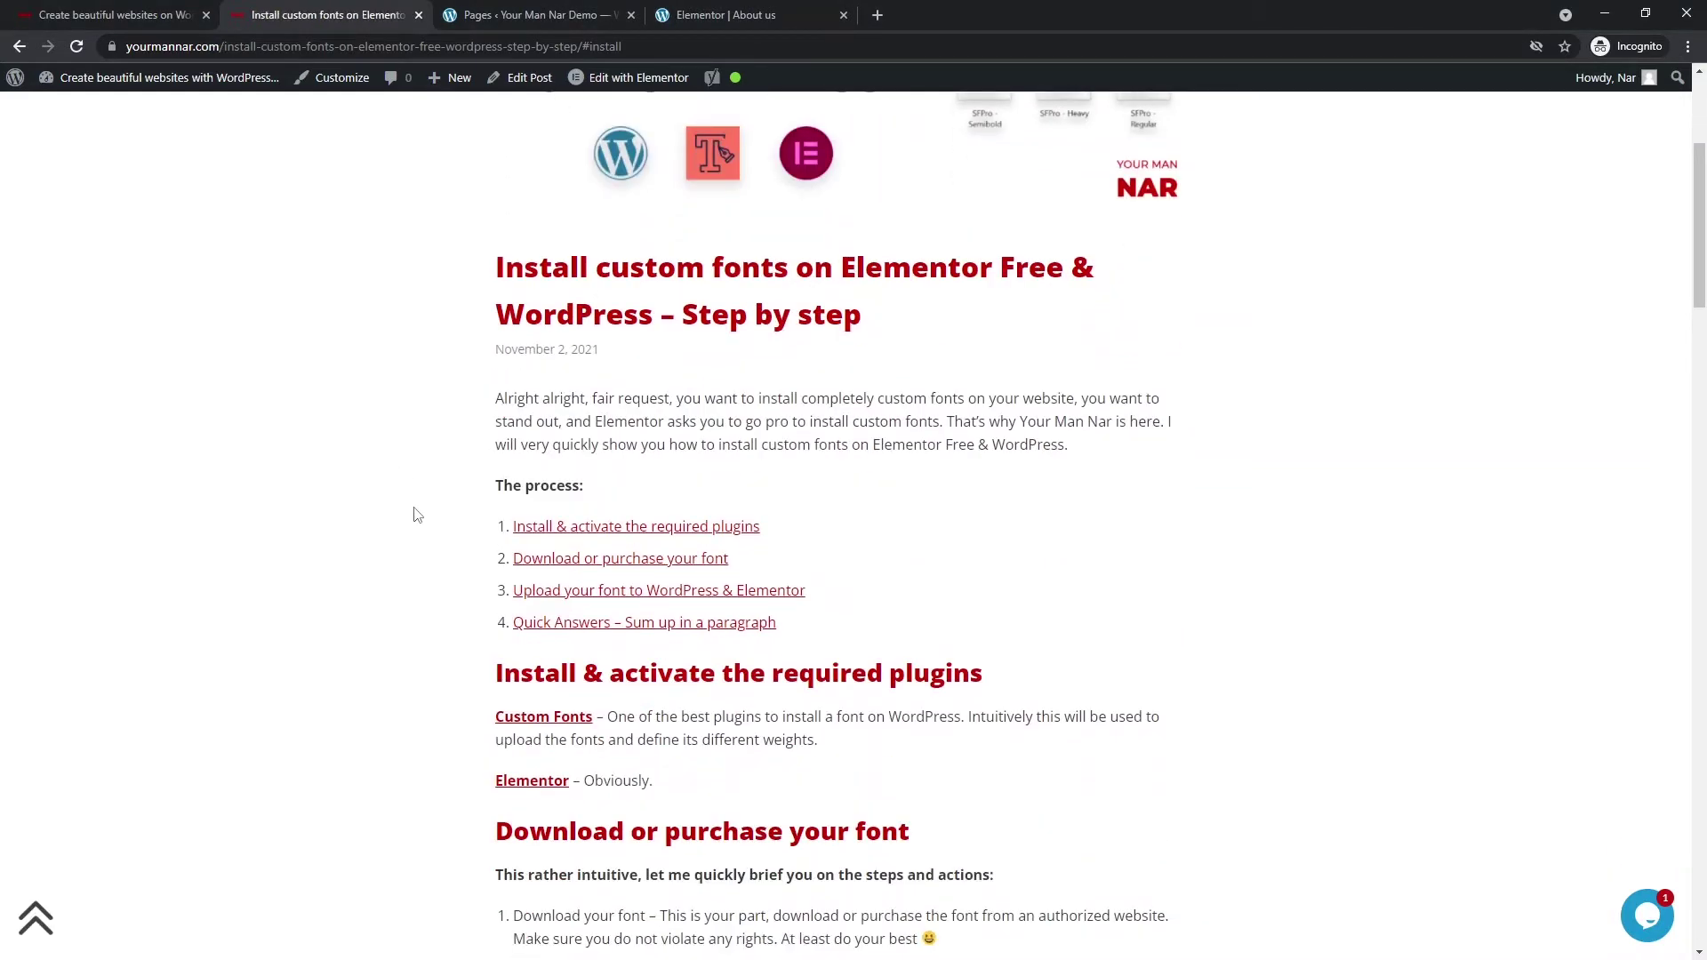
{"action": "scroll", "coordinate": [433, 585], "scroll_direction": "down", "scroll_amount": 1}
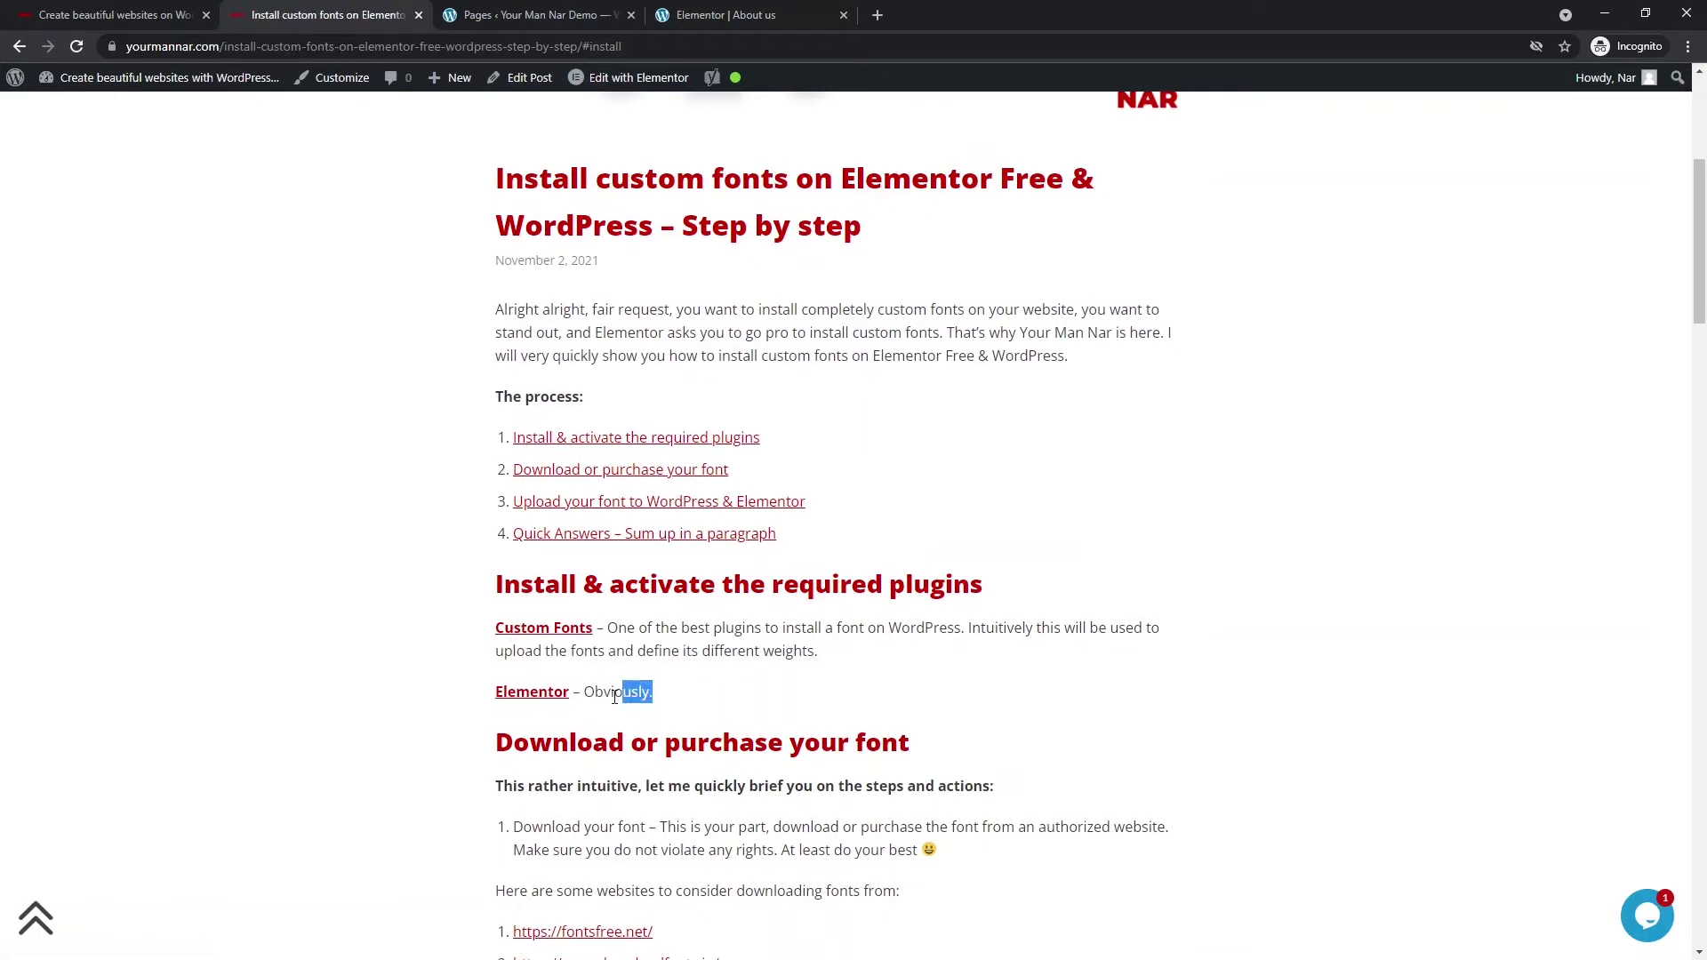
{"action": "left_click_drag", "start_coordinate": [615, 697], "coordinate": [588, 697]}
{"action": "middle_click", "coordinate": [540, 637]}
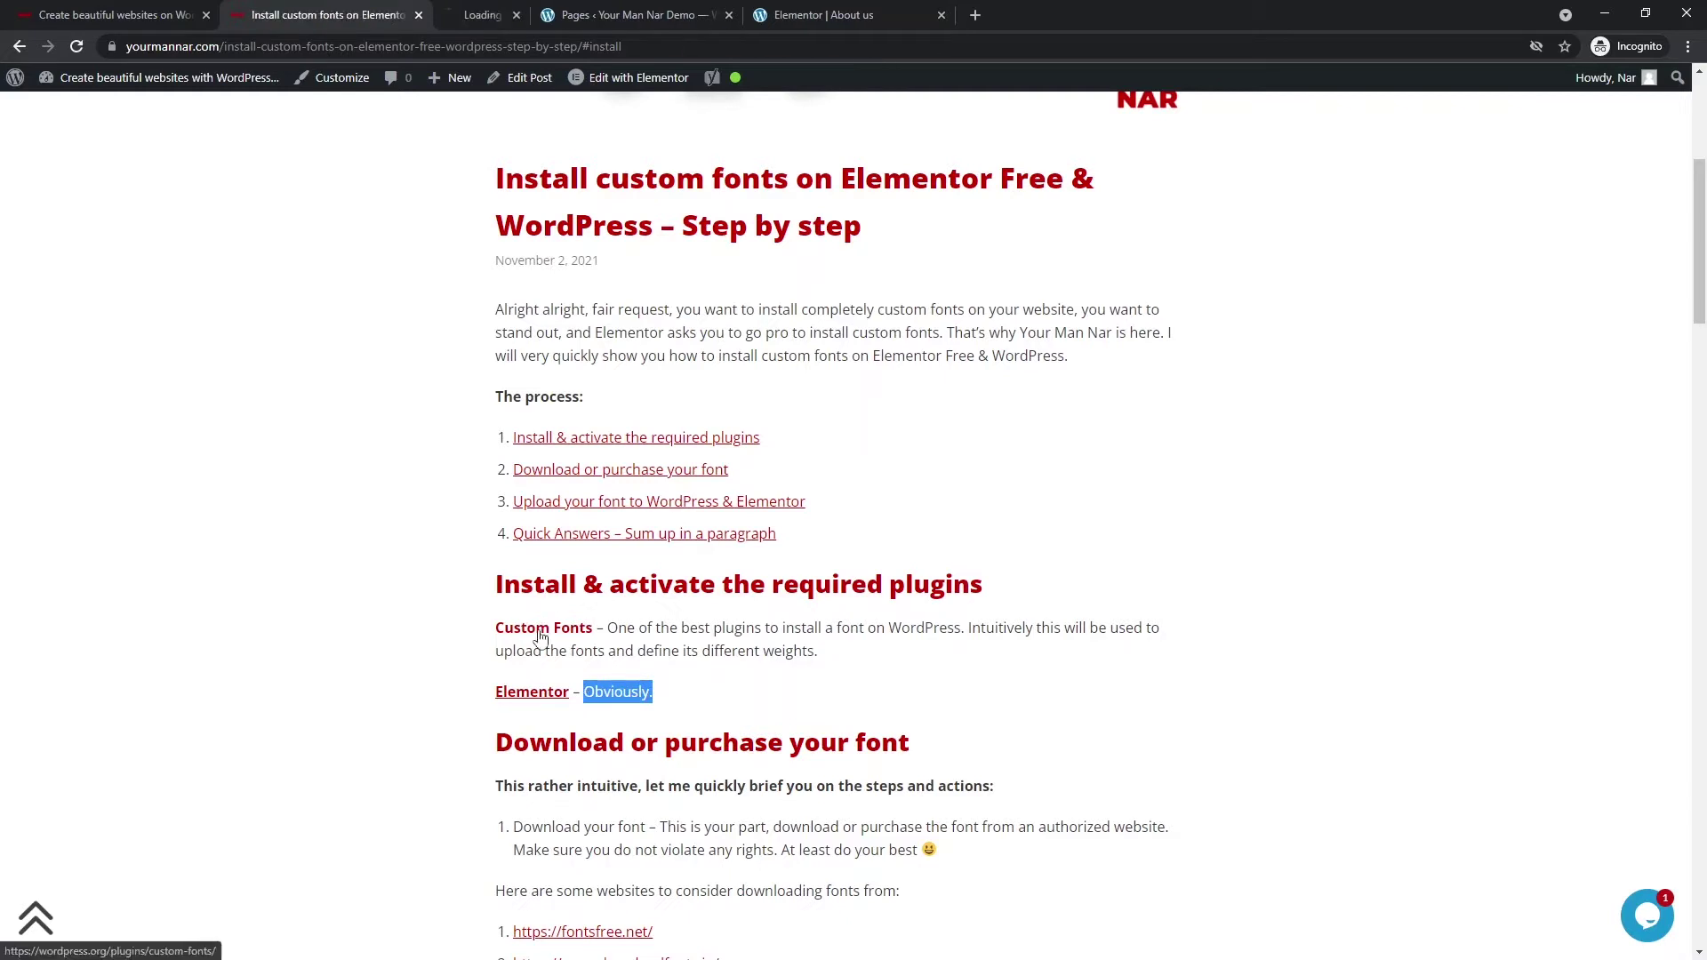
{"action": "left_click", "coordinate": [688, 650]}
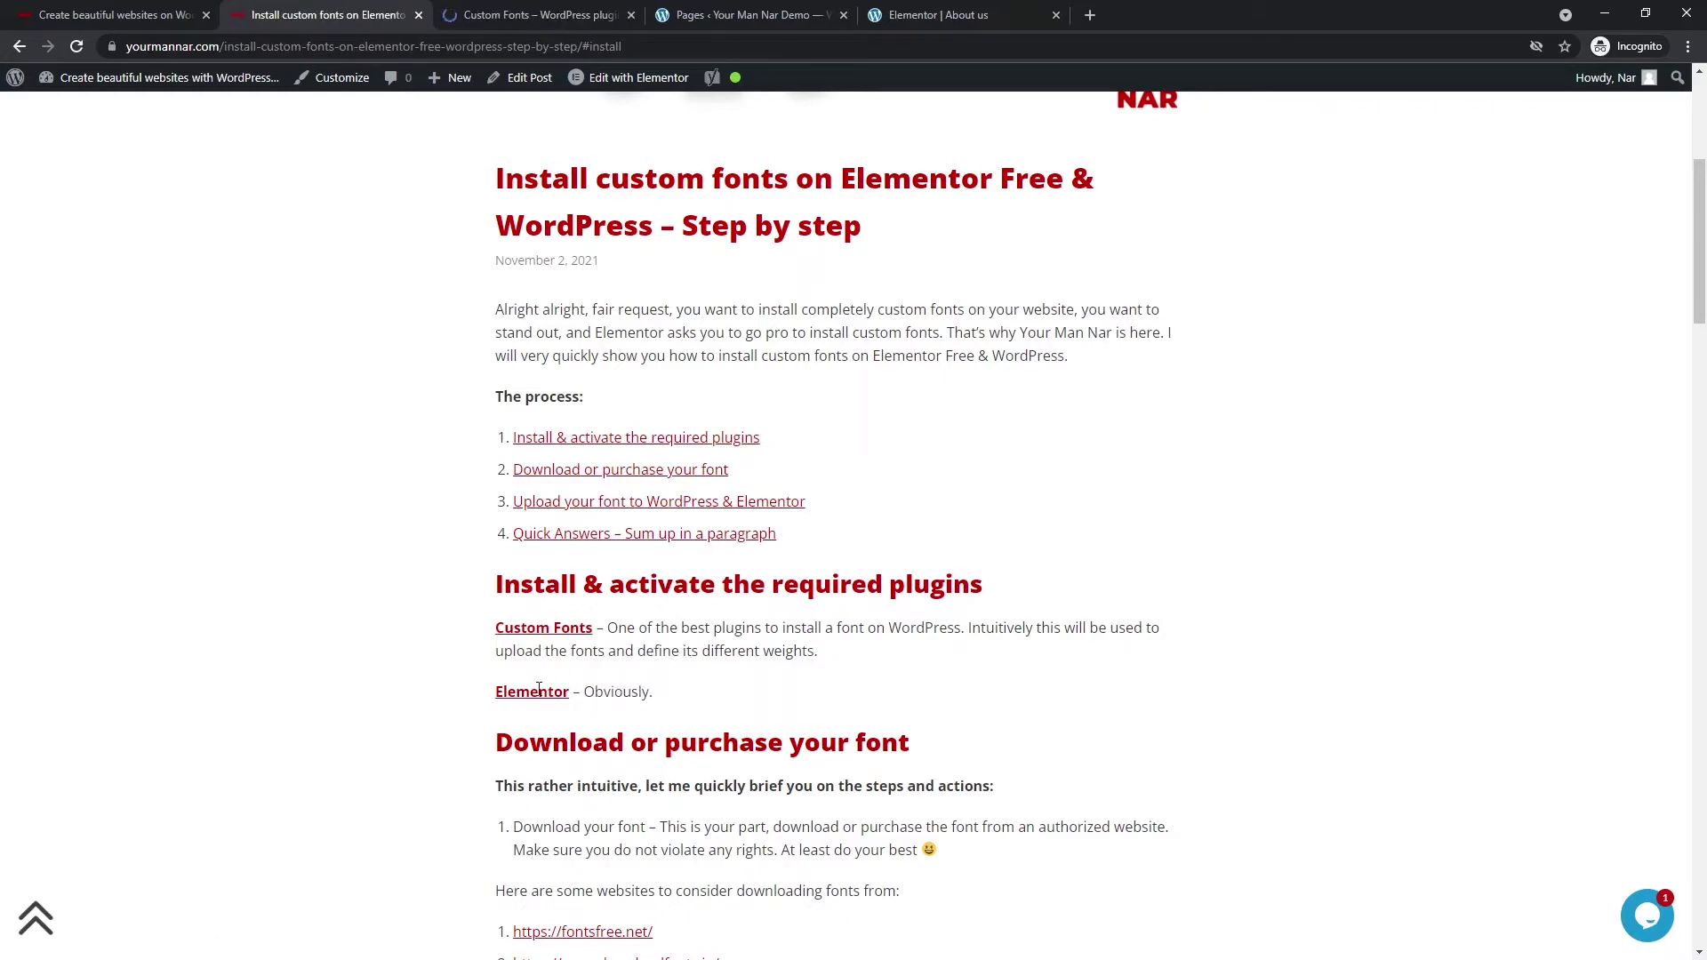
Step: Review the Custom Fonts plugin page in its new tab
{"action": "left_click", "coordinate": [563, 11]}
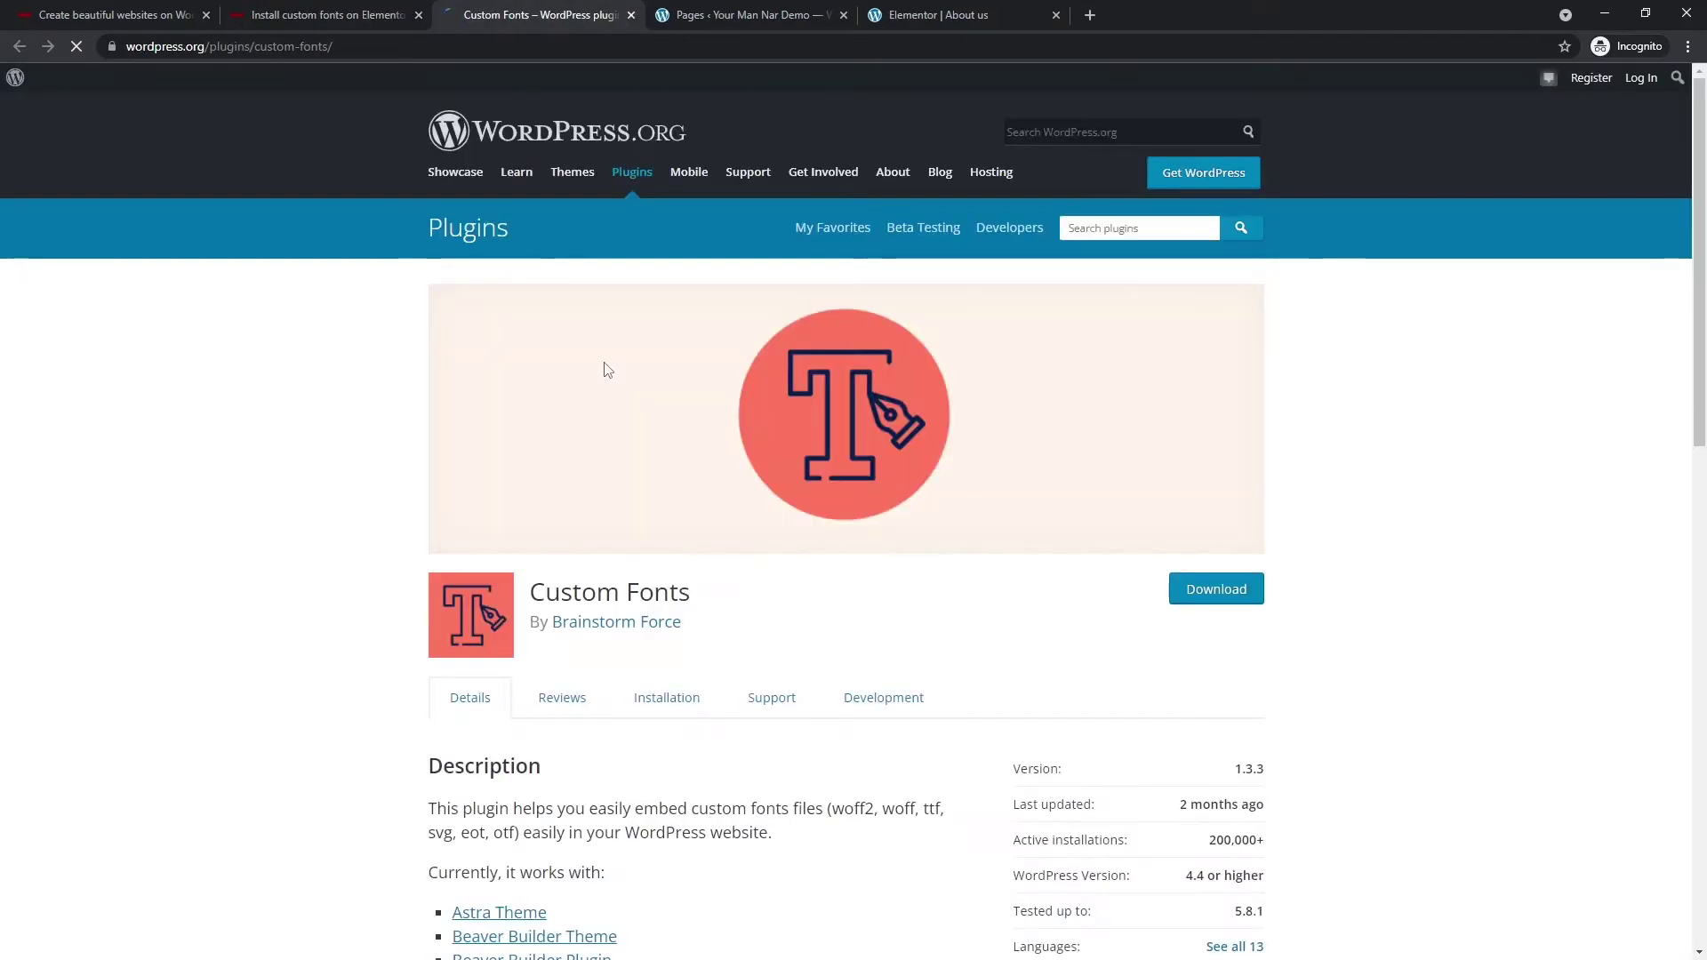
{"action": "double_click", "coordinate": [629, 588]}
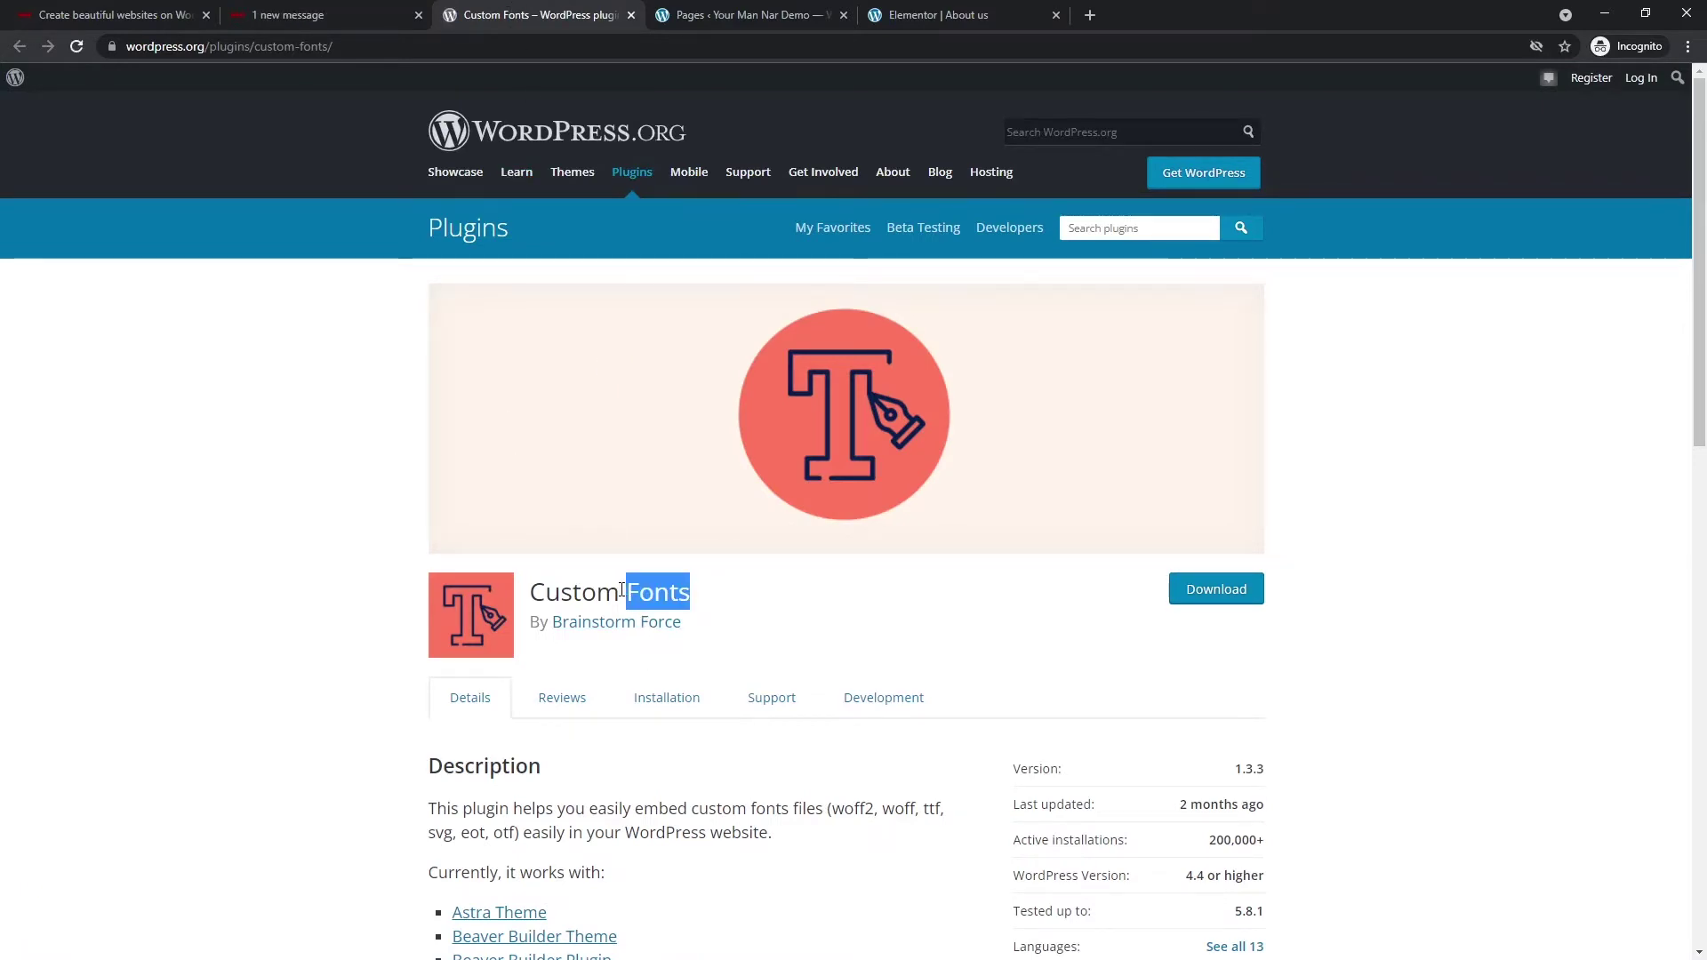
{"action": "left_click", "coordinate": [621, 590]}
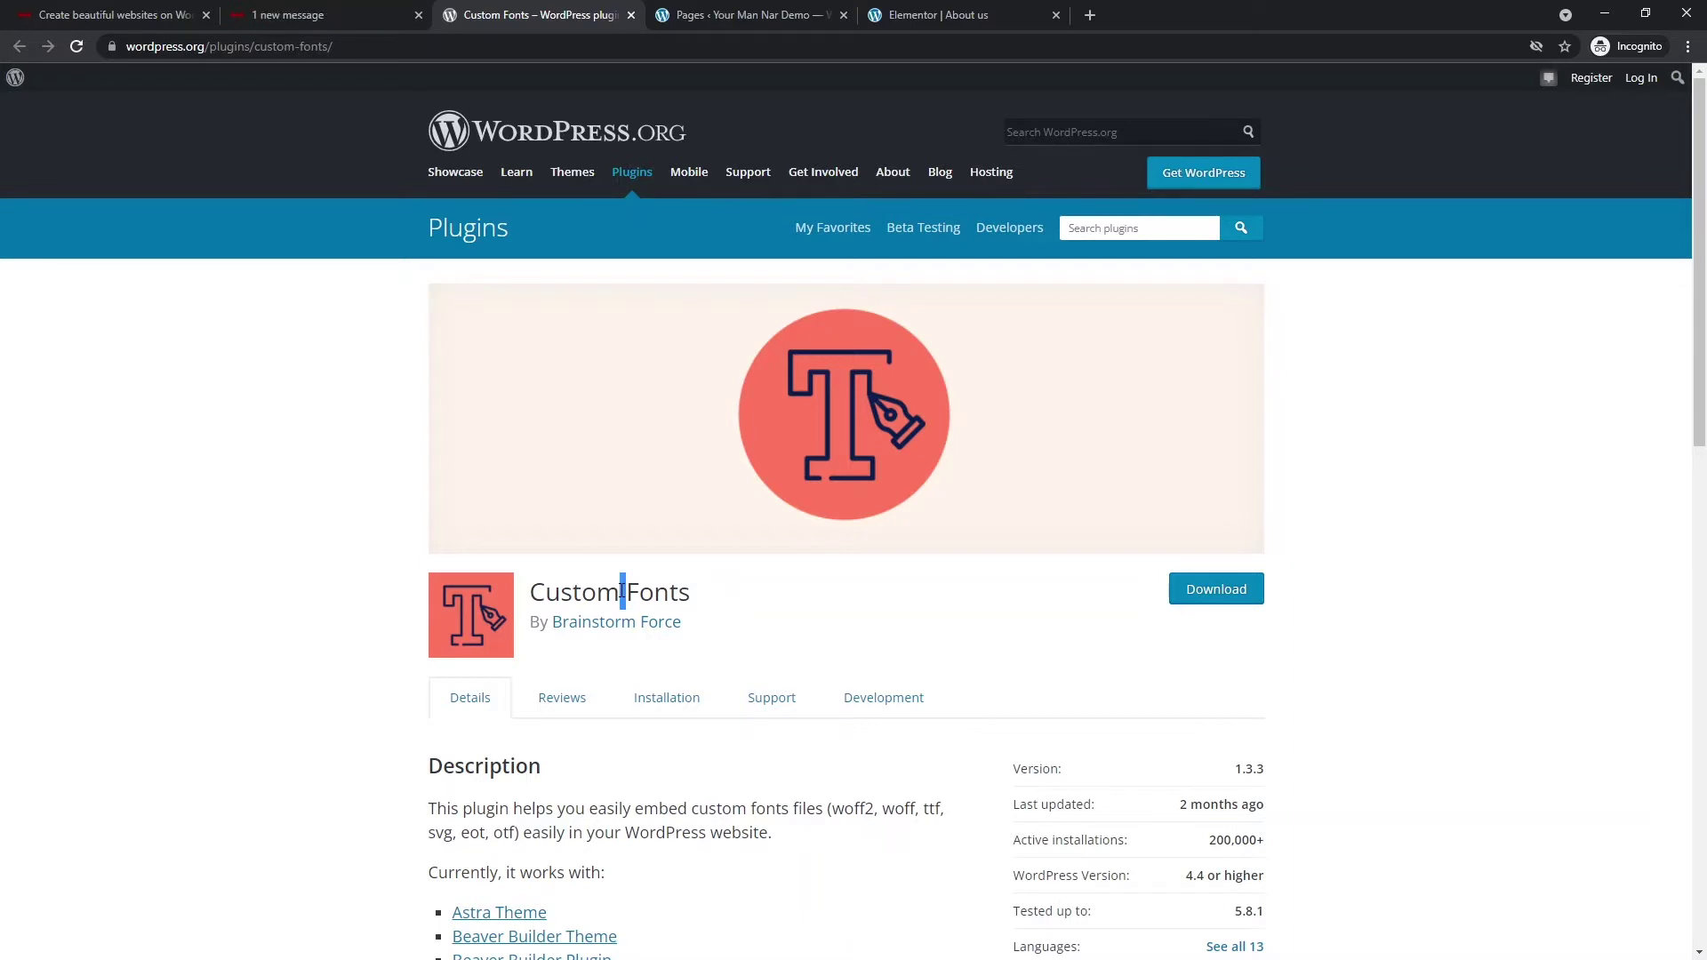
{"action": "scroll", "coordinate": [622, 592], "scroll_direction": "down", "scroll_amount": 1}
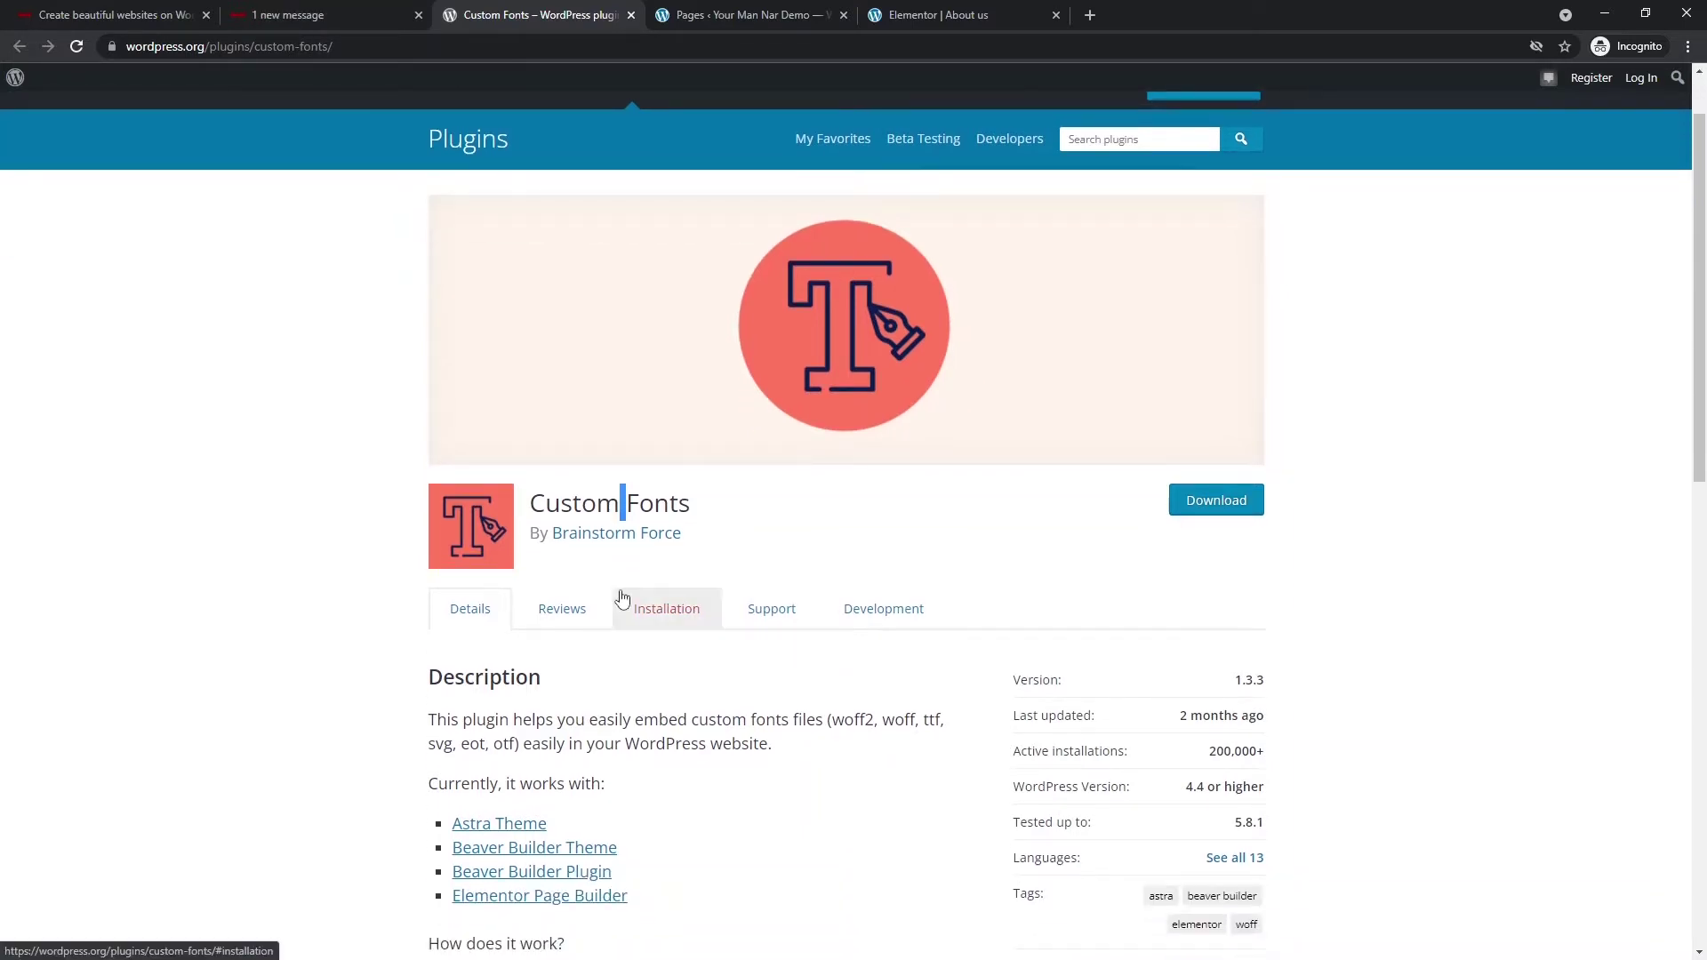
{"action": "scroll", "coordinate": [622, 591], "scroll_direction": "up", "scroll_amount": 1}
{"action": "left_click", "coordinate": [828, 601]}
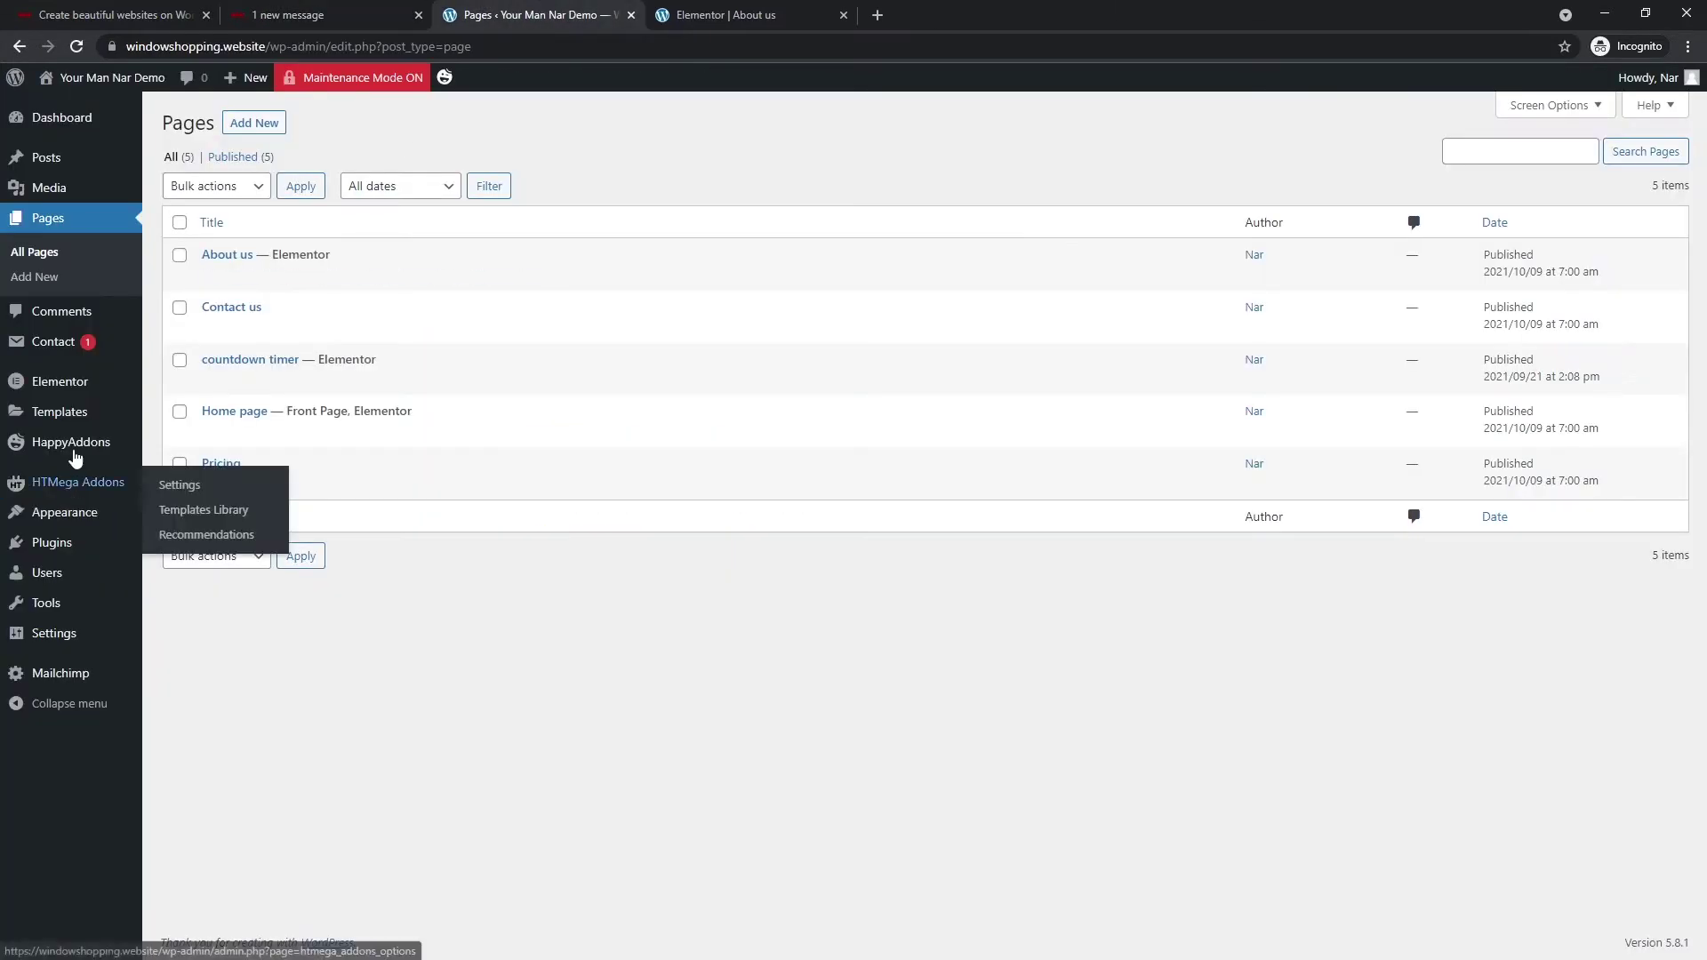
Step: Open Installed Plugins and highlight the Custom Fonts and Elementor entries
{"action": "left_click", "coordinate": [72, 542]}
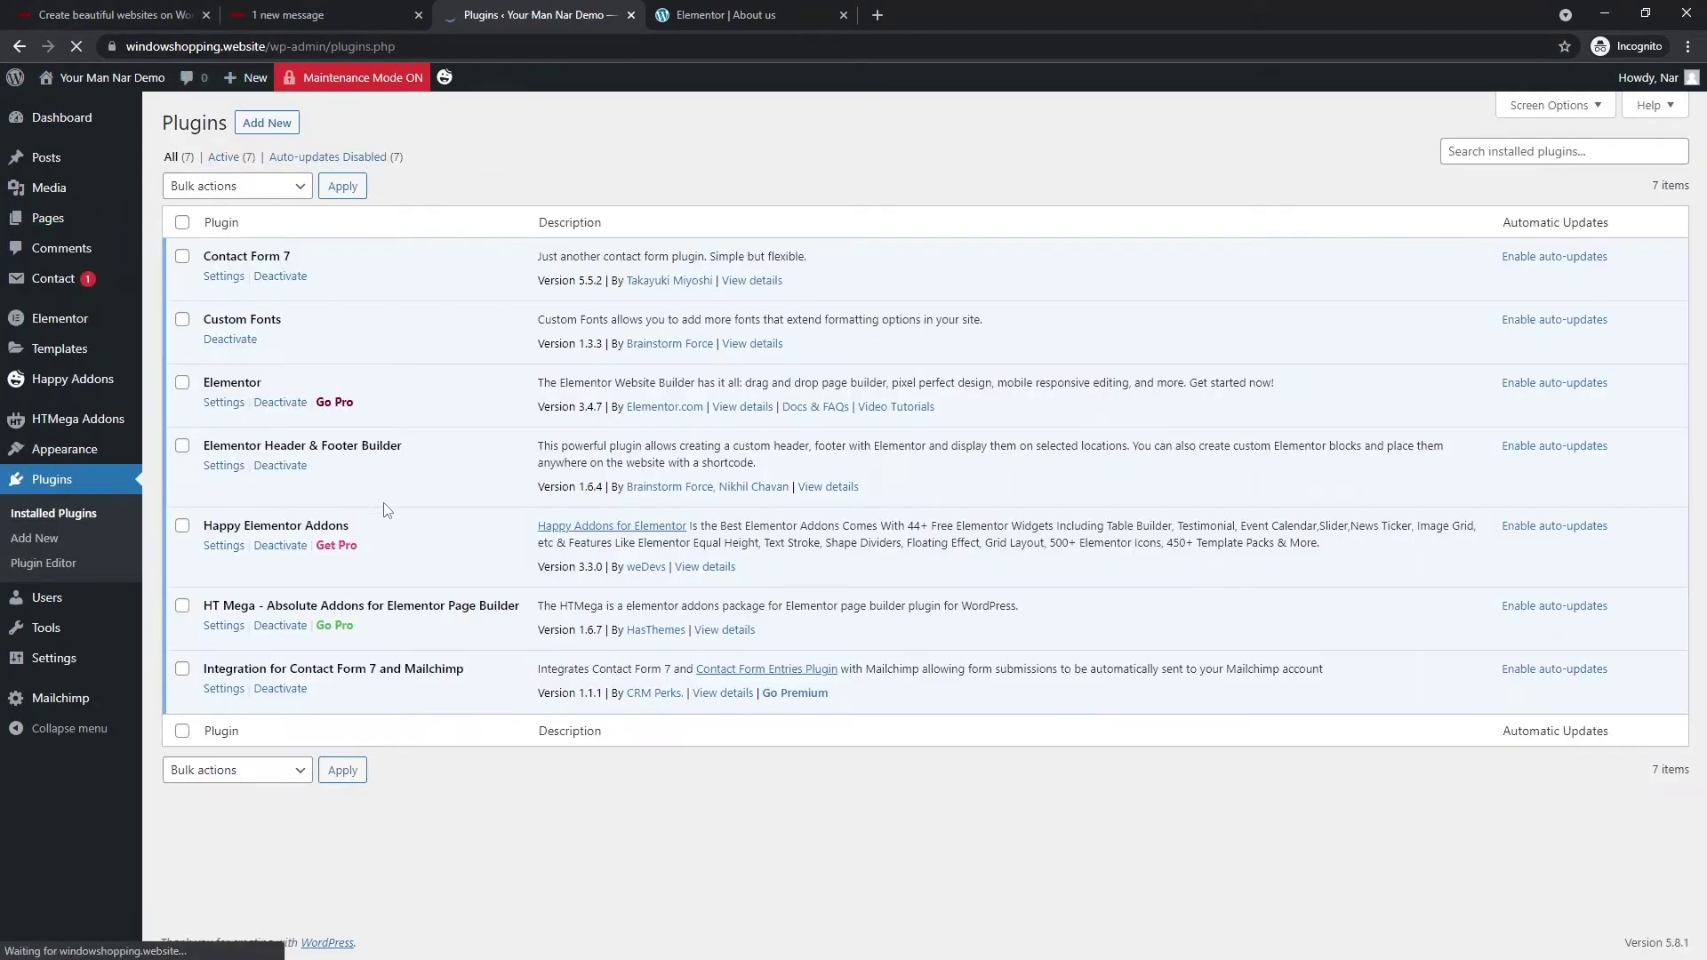
{"action": "triple_click", "coordinate": [235, 318]}
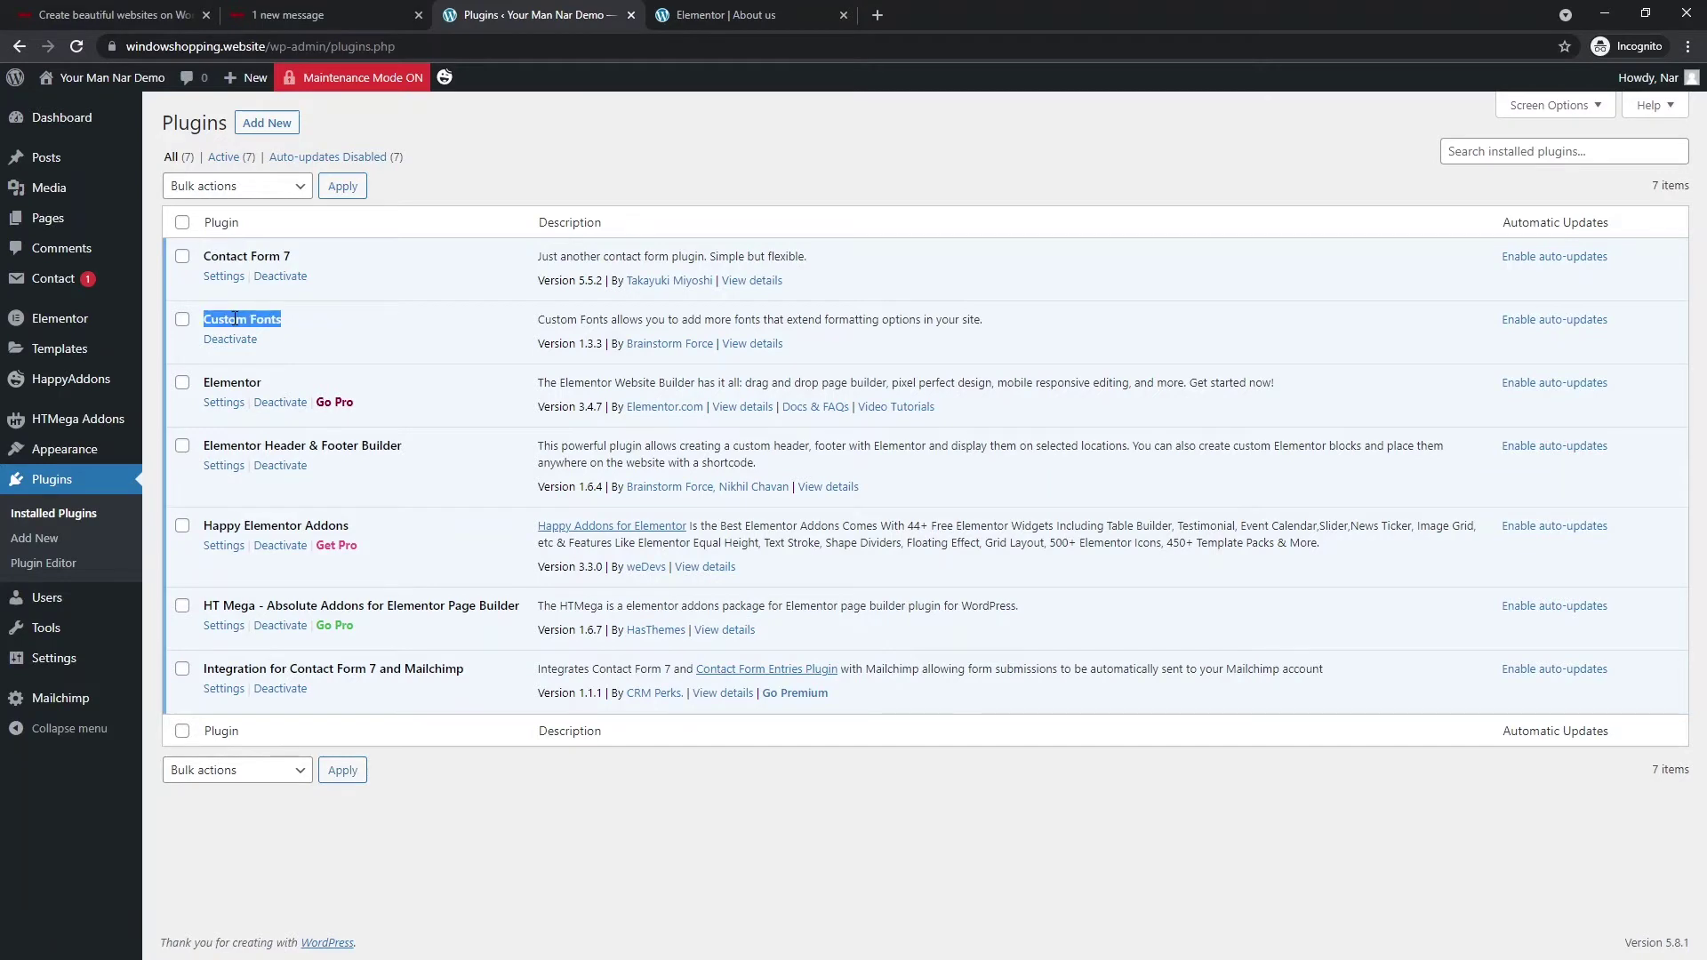
{"action": "double_click", "coordinate": [230, 381]}
Step: In the About us Elementor page, add a single-column section with a heading widget
{"action": "key", "text": "ctrl+Tab"}
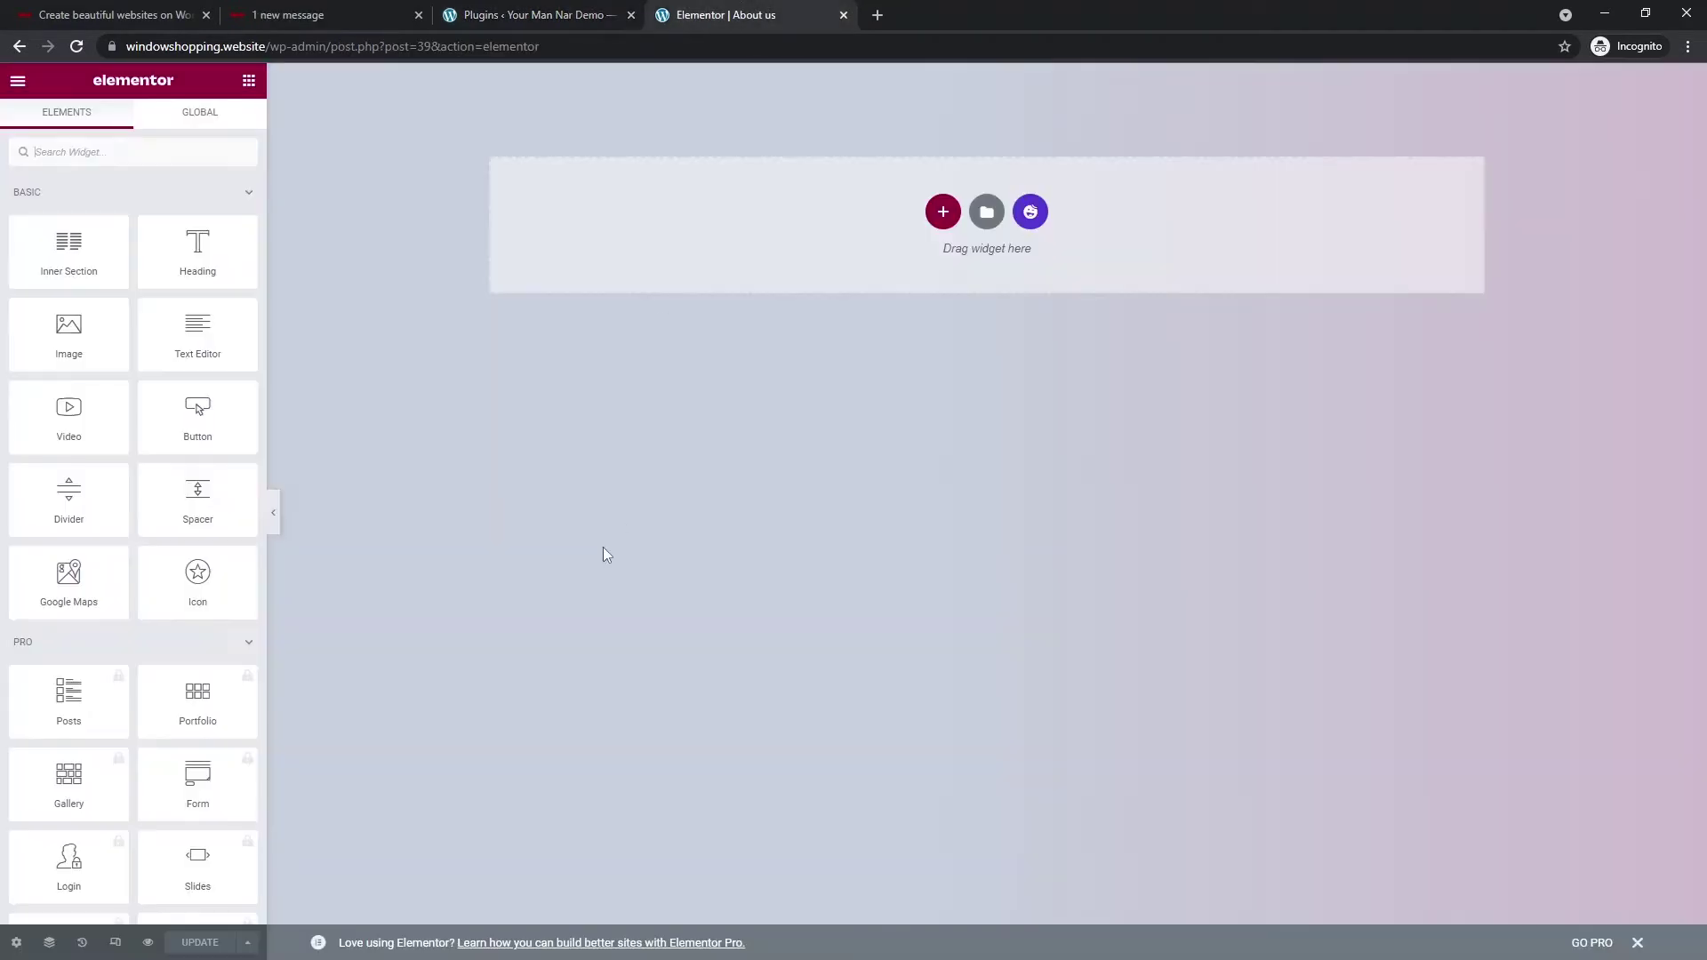
{"action": "left_click", "coordinate": [942, 212]}
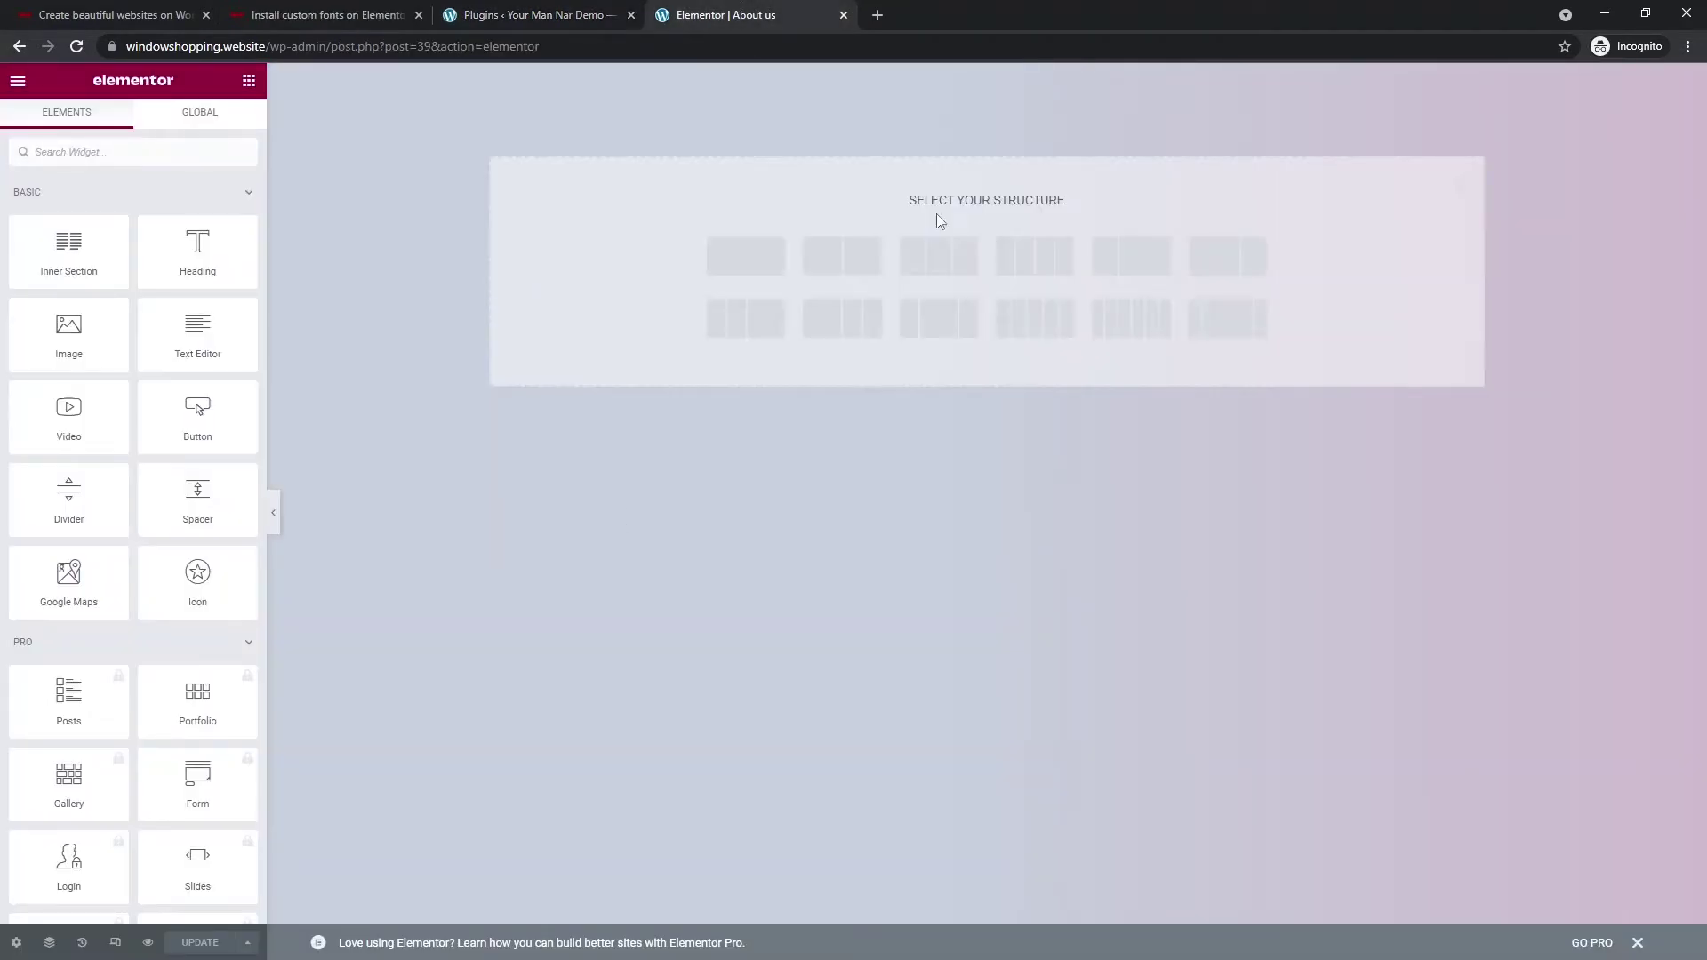
{"action": "left_click", "coordinate": [772, 260]}
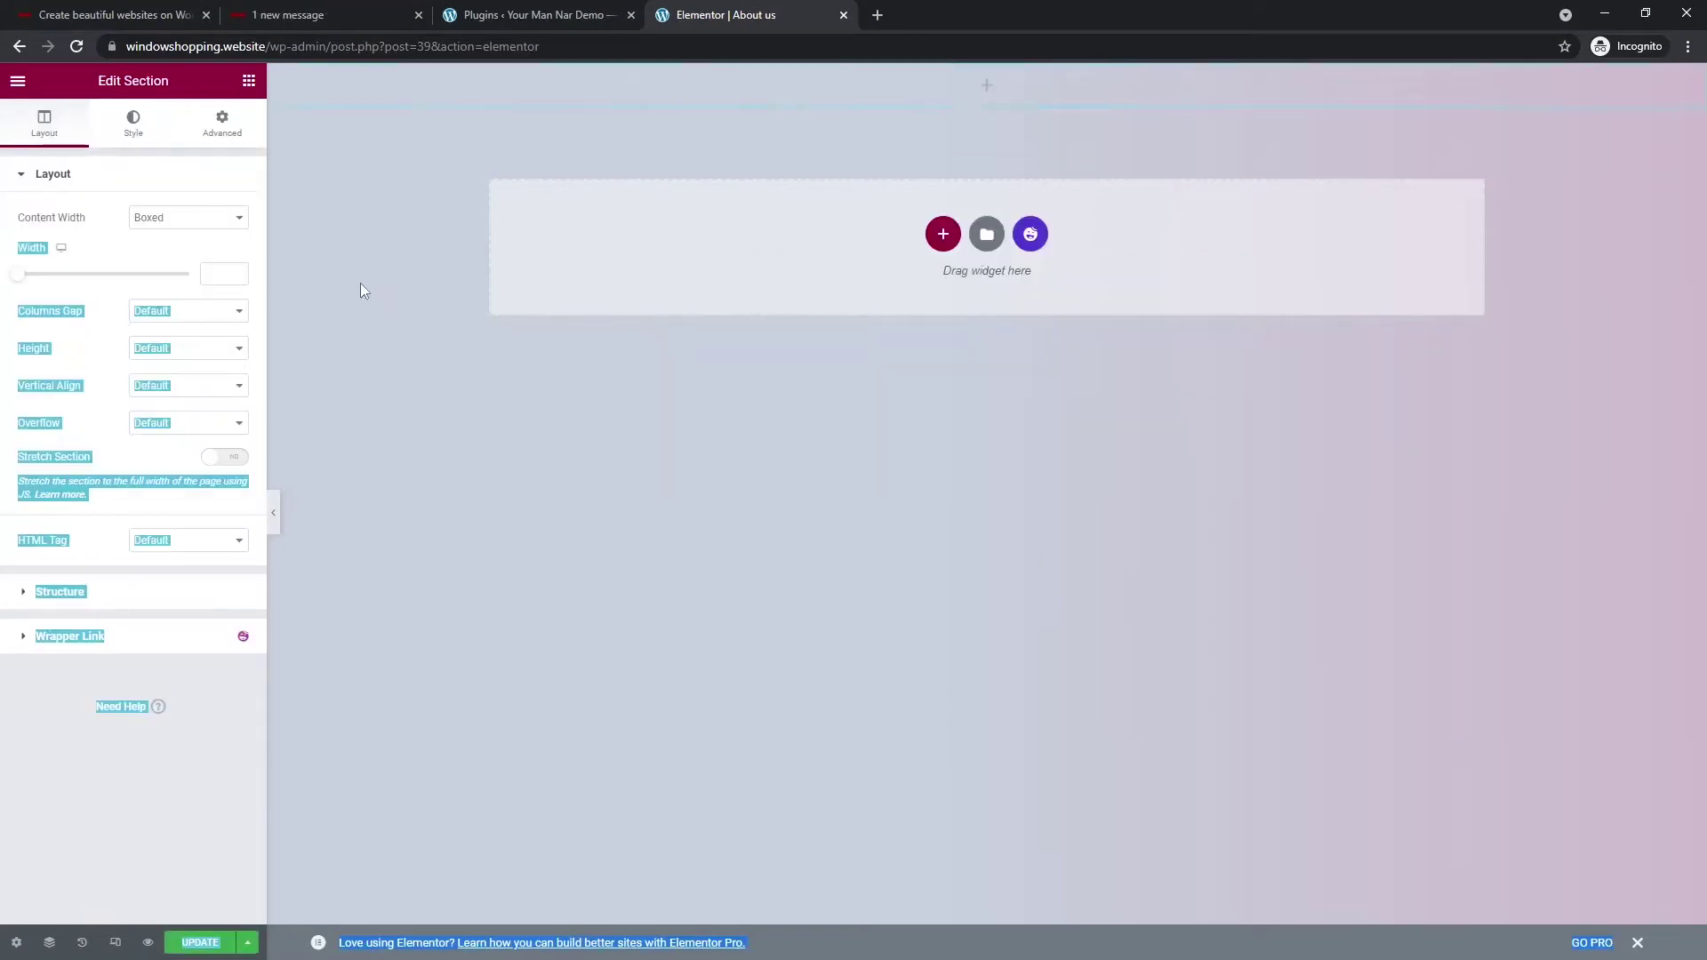
{"action": "left_click", "coordinate": [250, 84]}
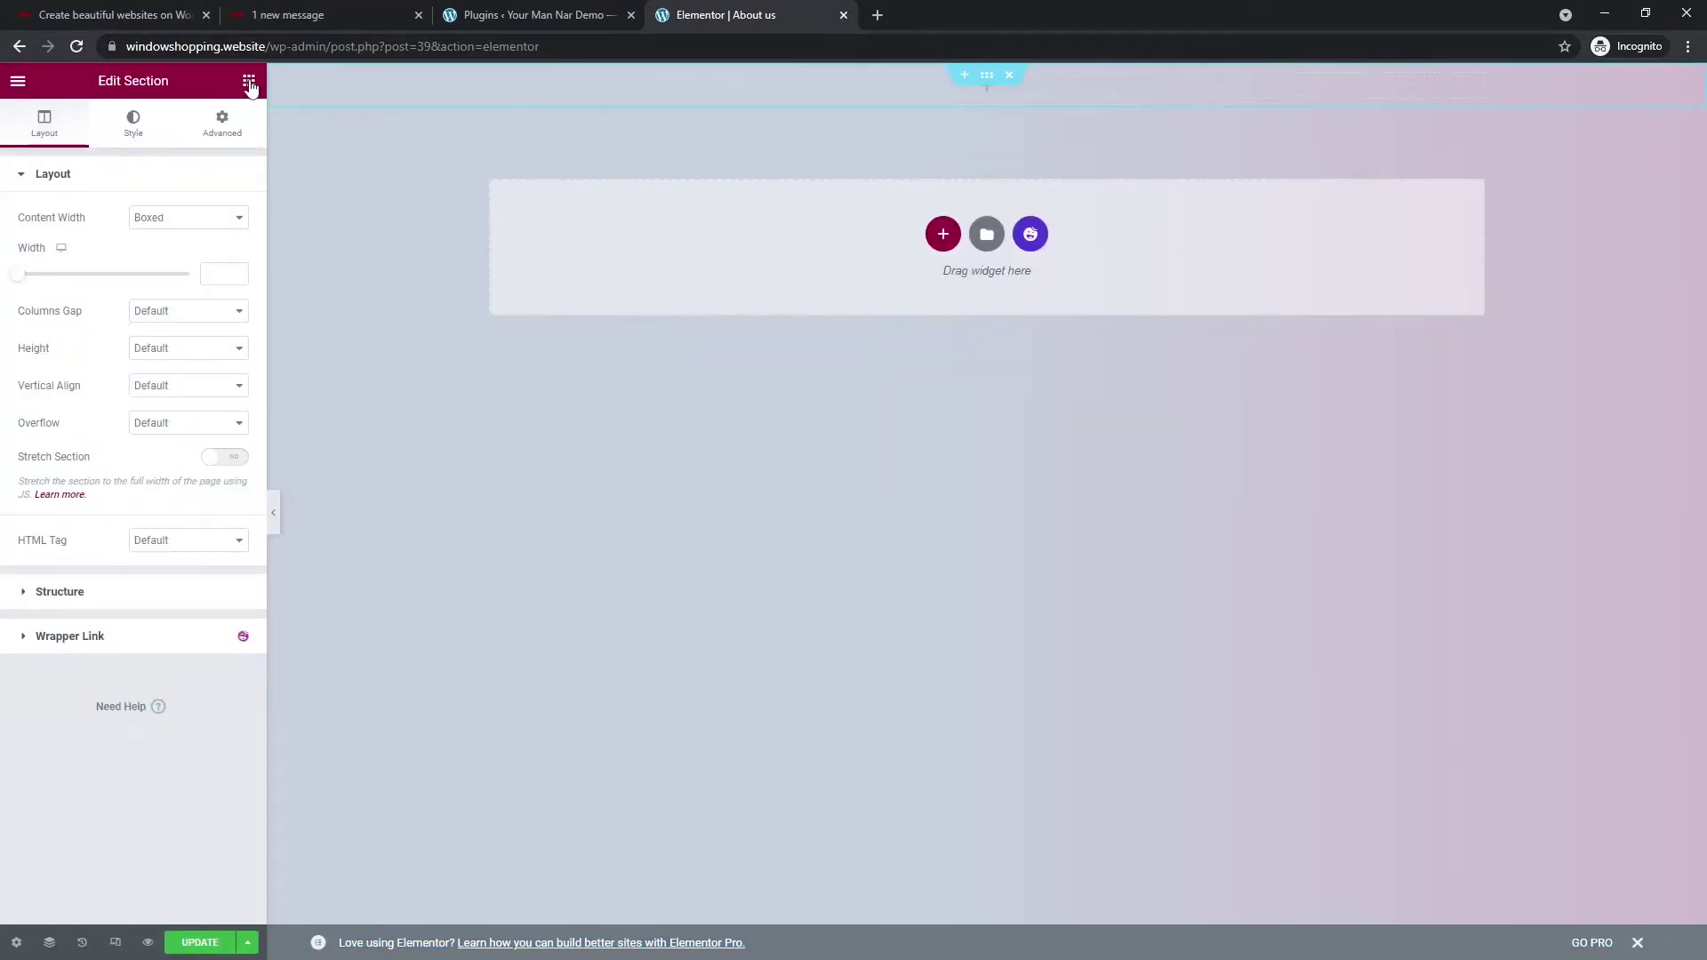
{"action": "left_click", "coordinate": [250, 82]}
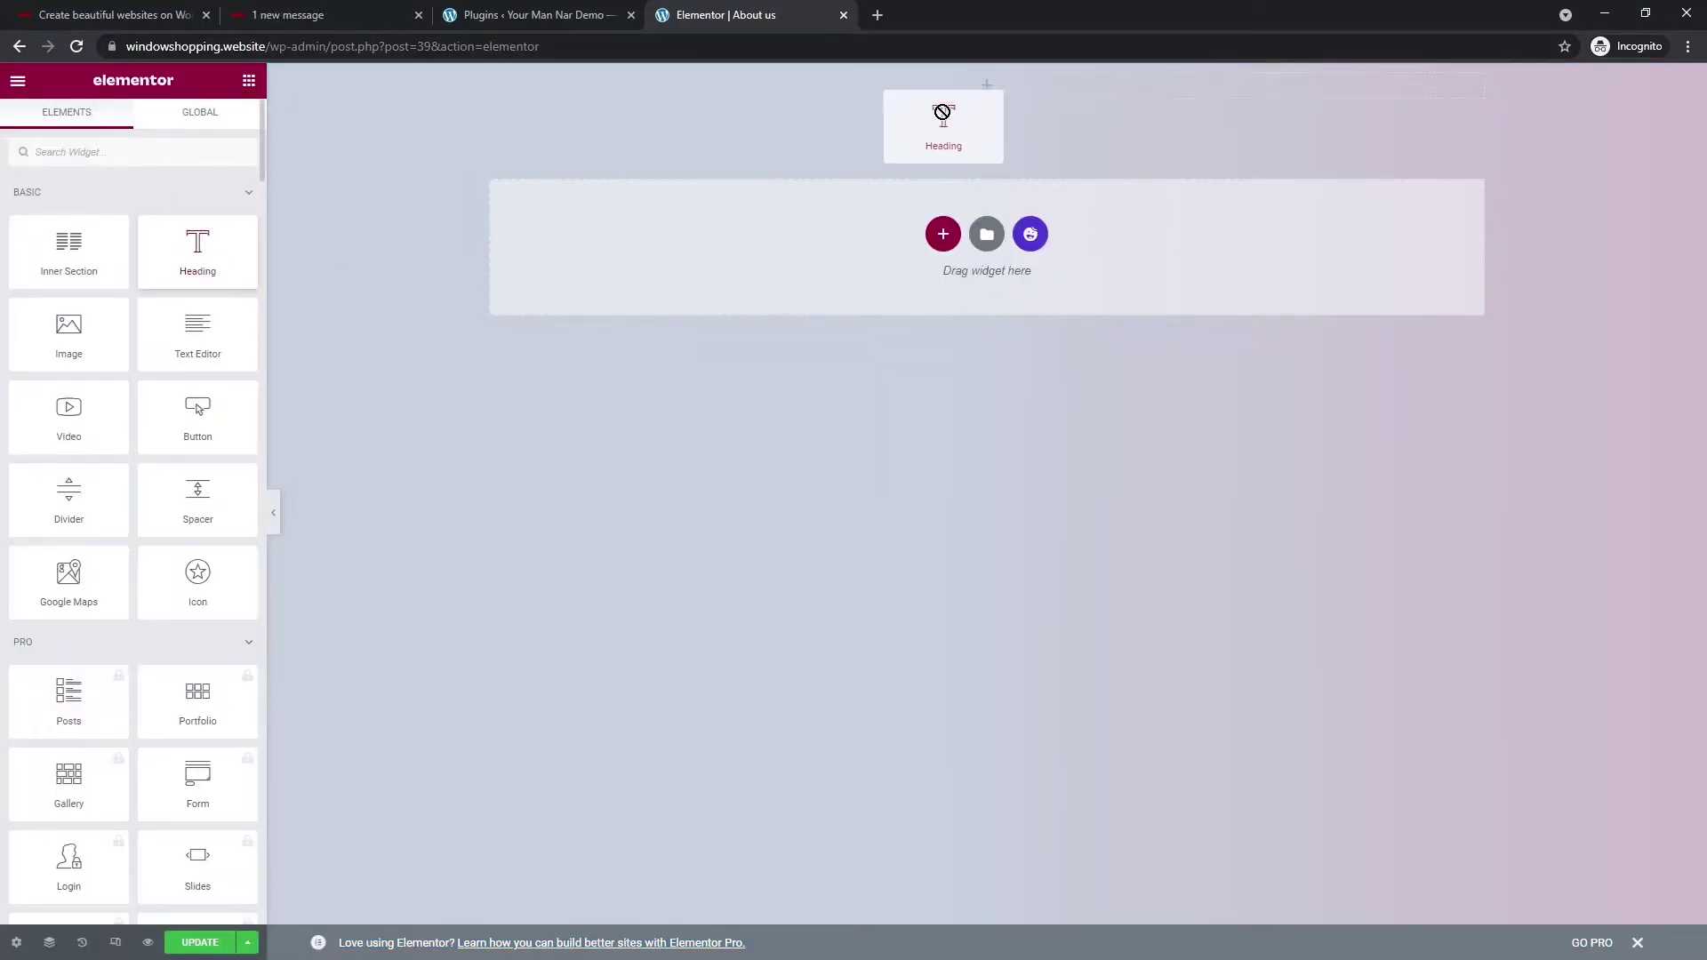
{"action": "left_click_drag", "start_coordinate": [180, 227], "coordinate": [960, 89]}
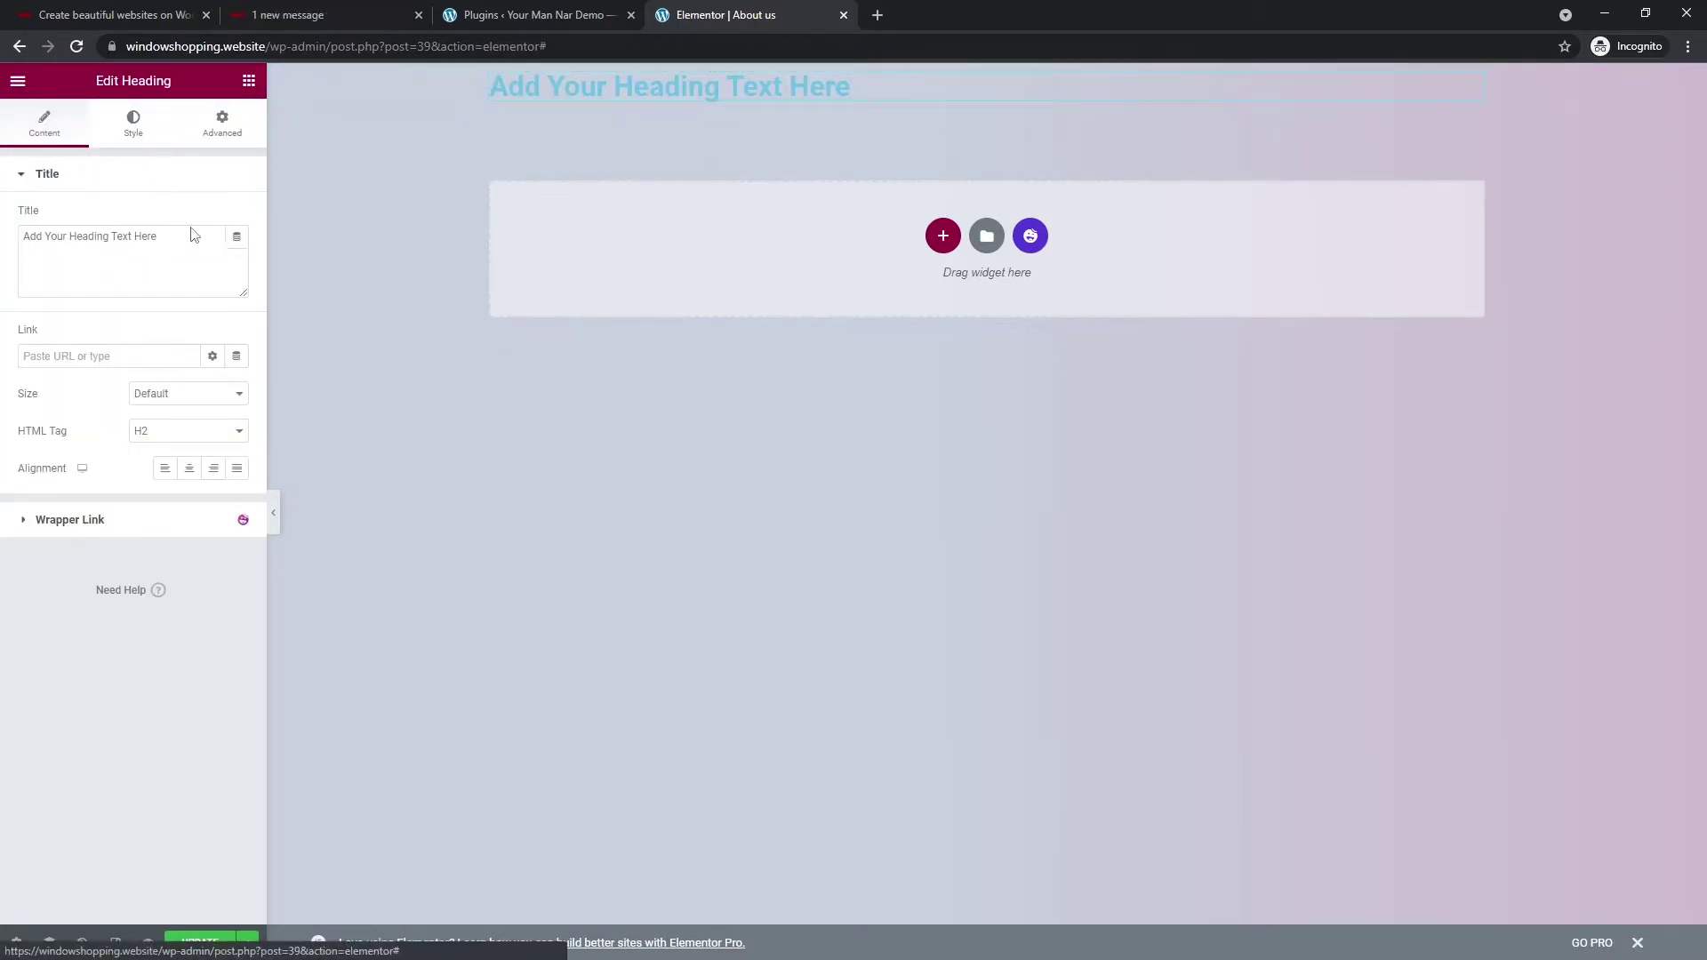
Step: Set the heading's text colour, entering #FFFFFF and then dragging it to black
{"action": "left_click", "coordinate": [138, 131]}
{"action": "left_click", "coordinate": [237, 218]}
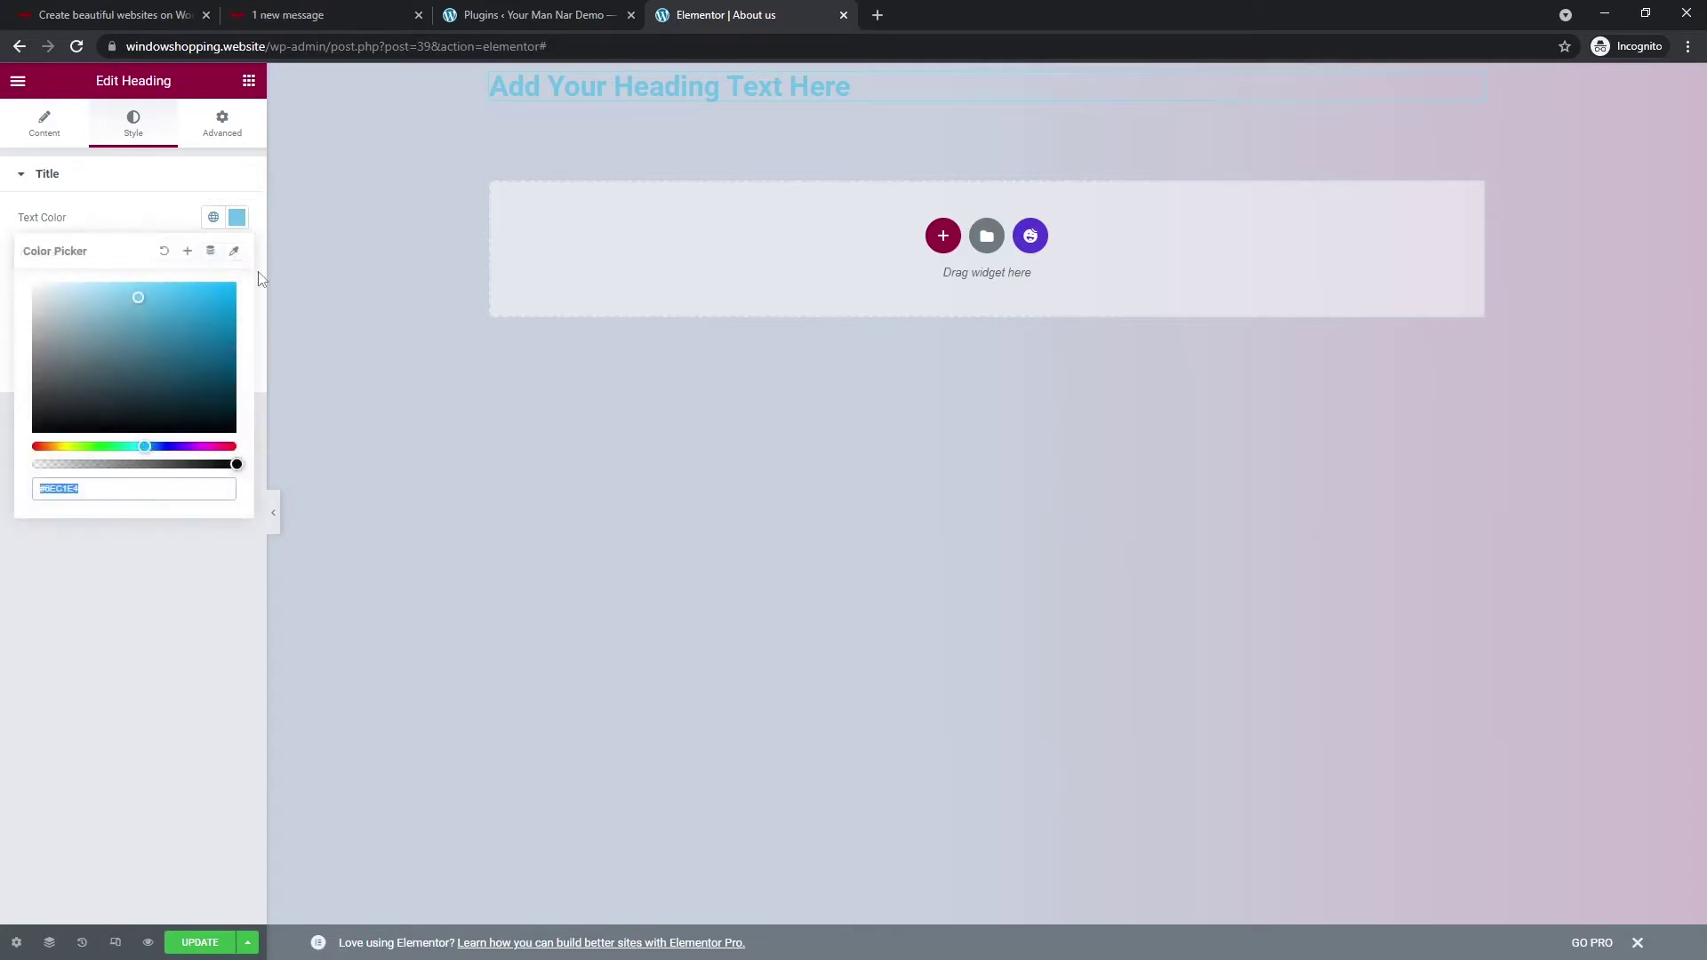
{"action": "type", "text": "#FFFFFF"}
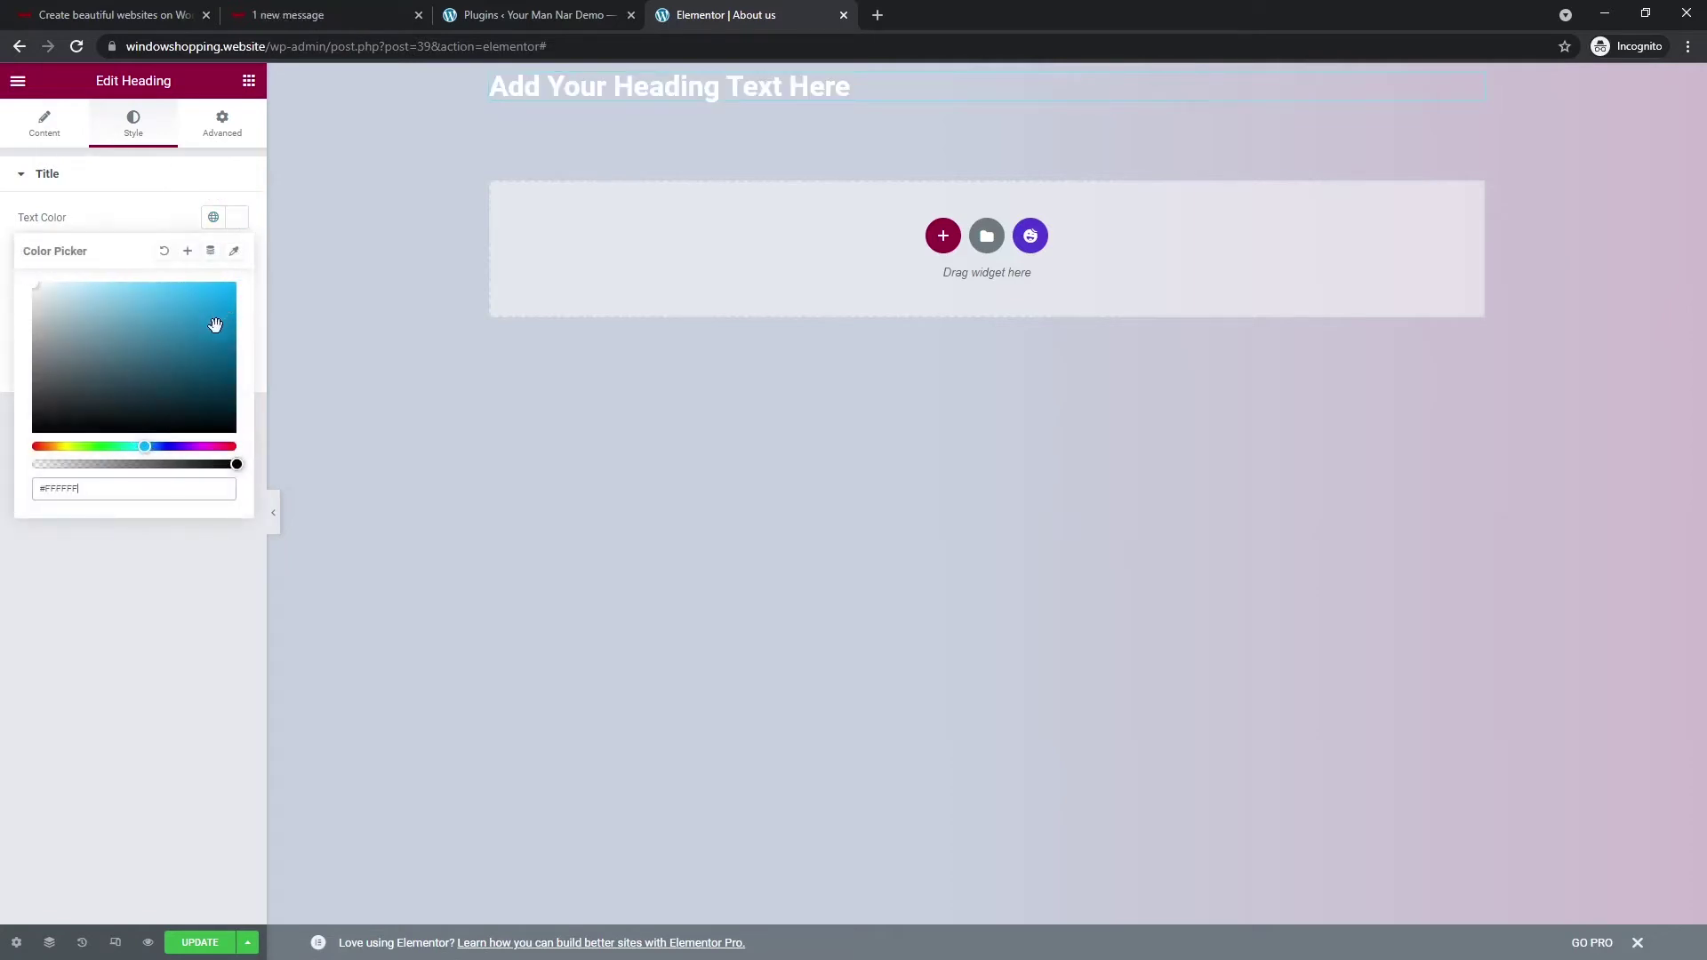
{"action": "left_click_drag", "start_coordinate": [213, 327], "coordinate": [237, 461]}
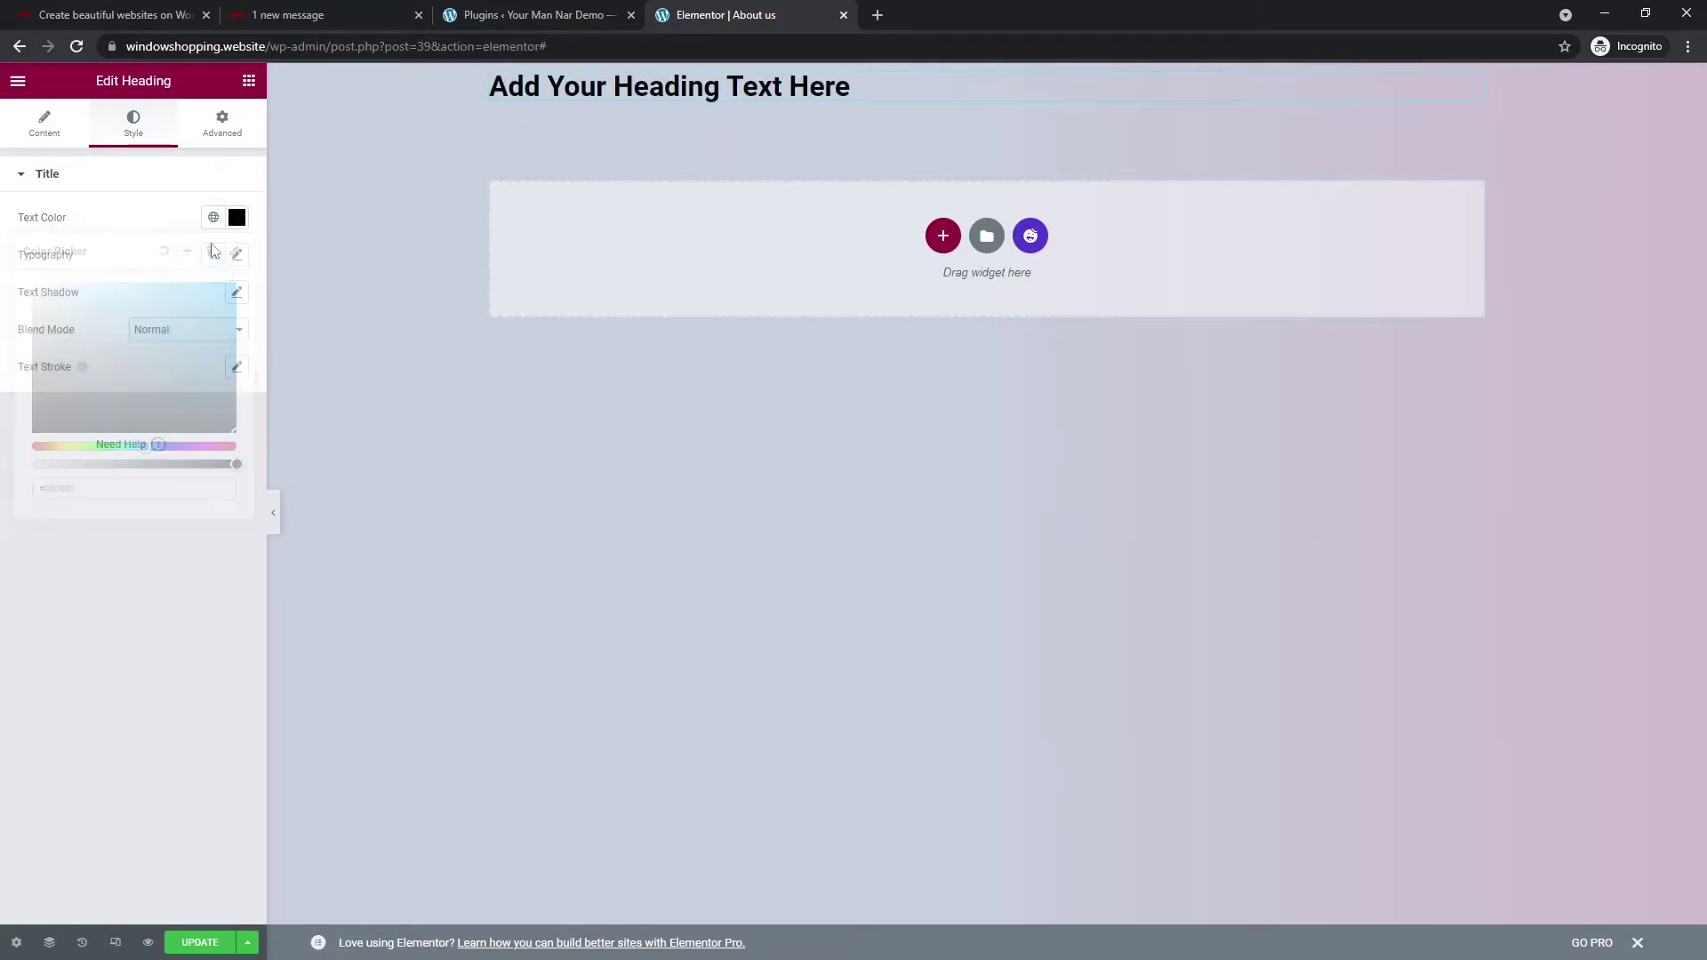
Step: Search the heading's typography font families for 'lu' and find no Lufga font
{"action": "left_click", "coordinate": [238, 257]}
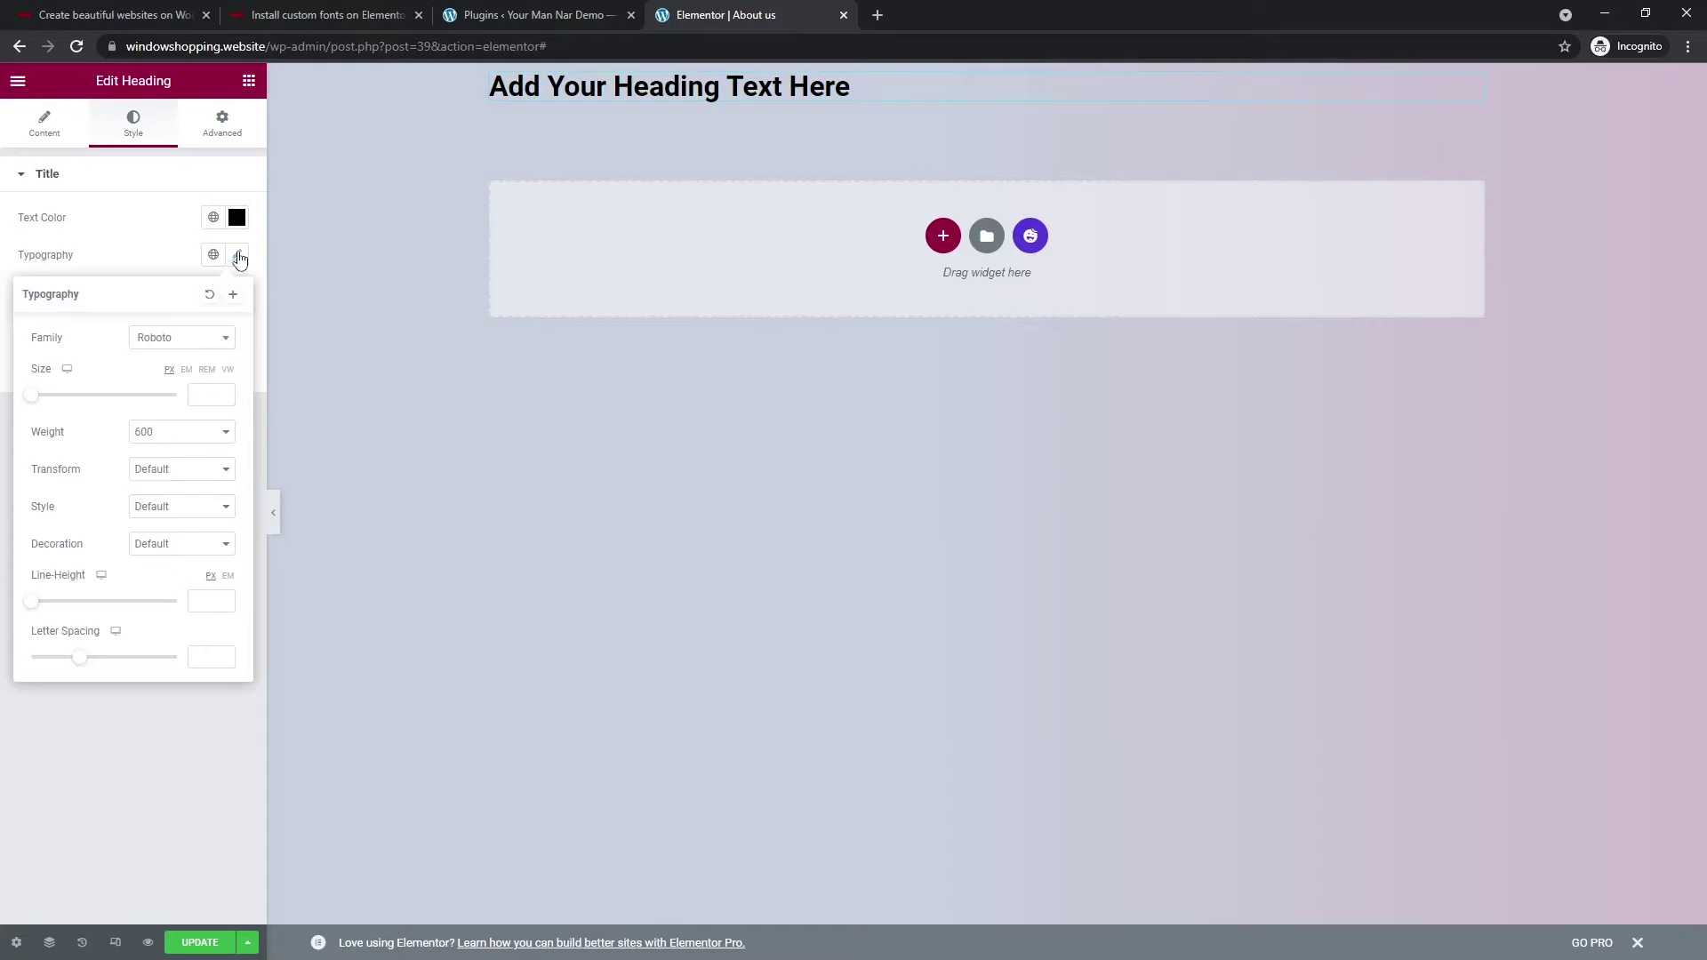
{"action": "left_click", "coordinate": [174, 338]}
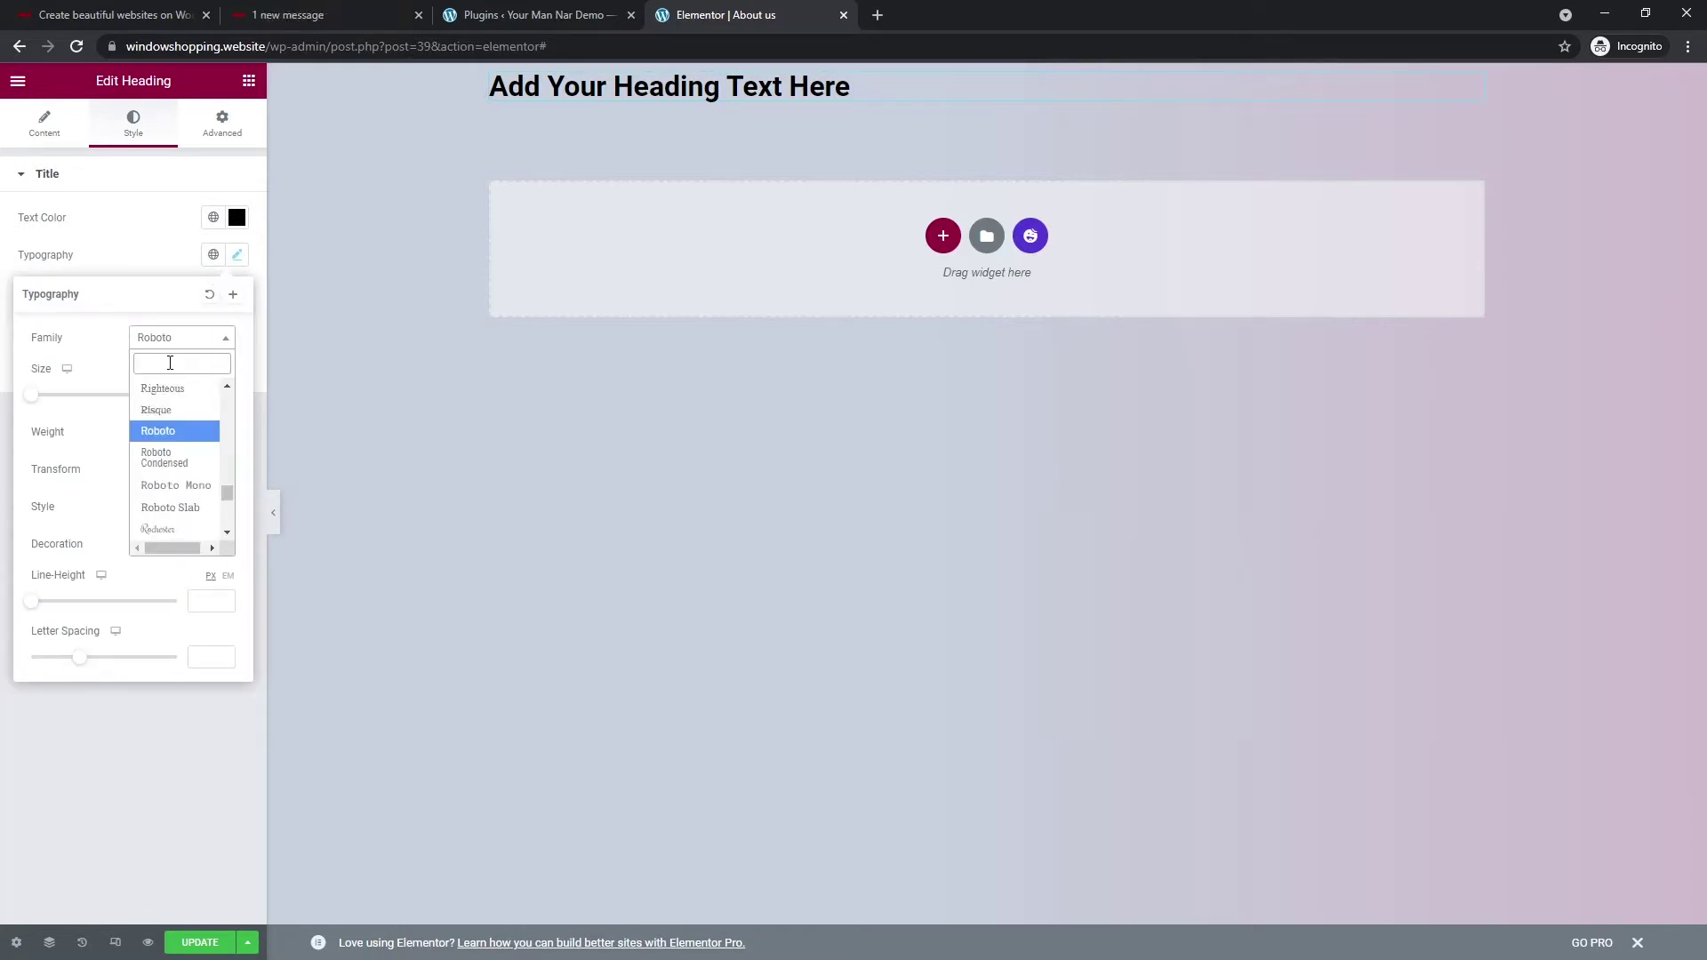
{"action": "type", "text": "lufga"}
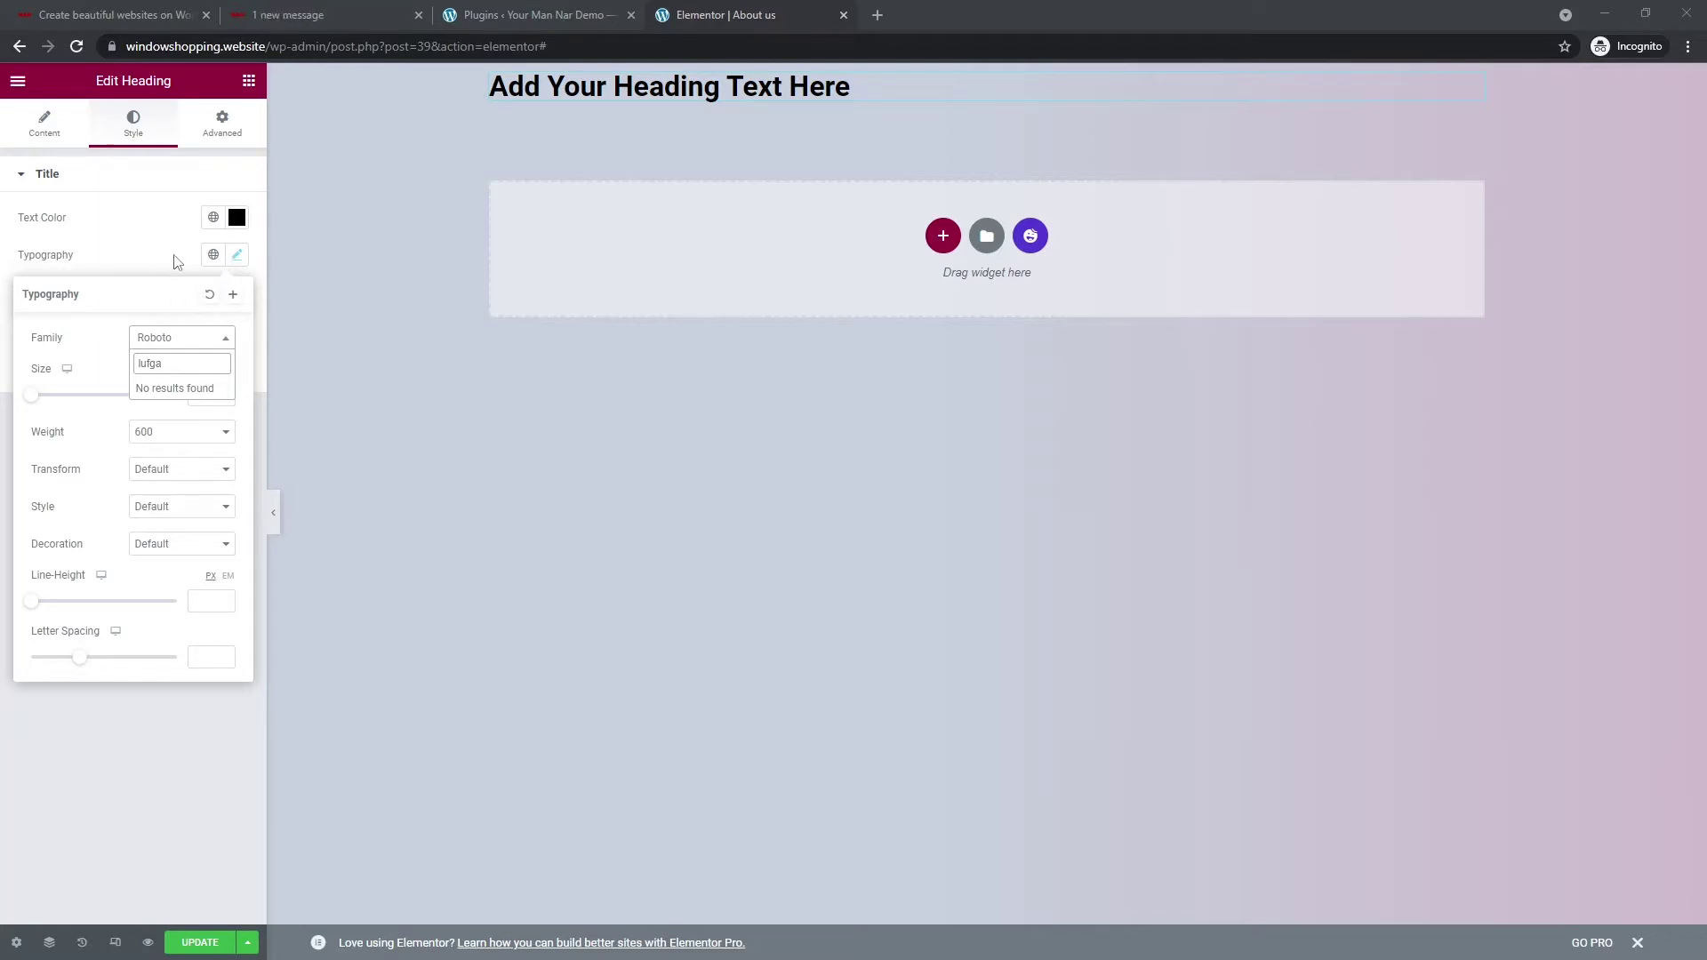
{"action": "left_click", "coordinate": [177, 261]}
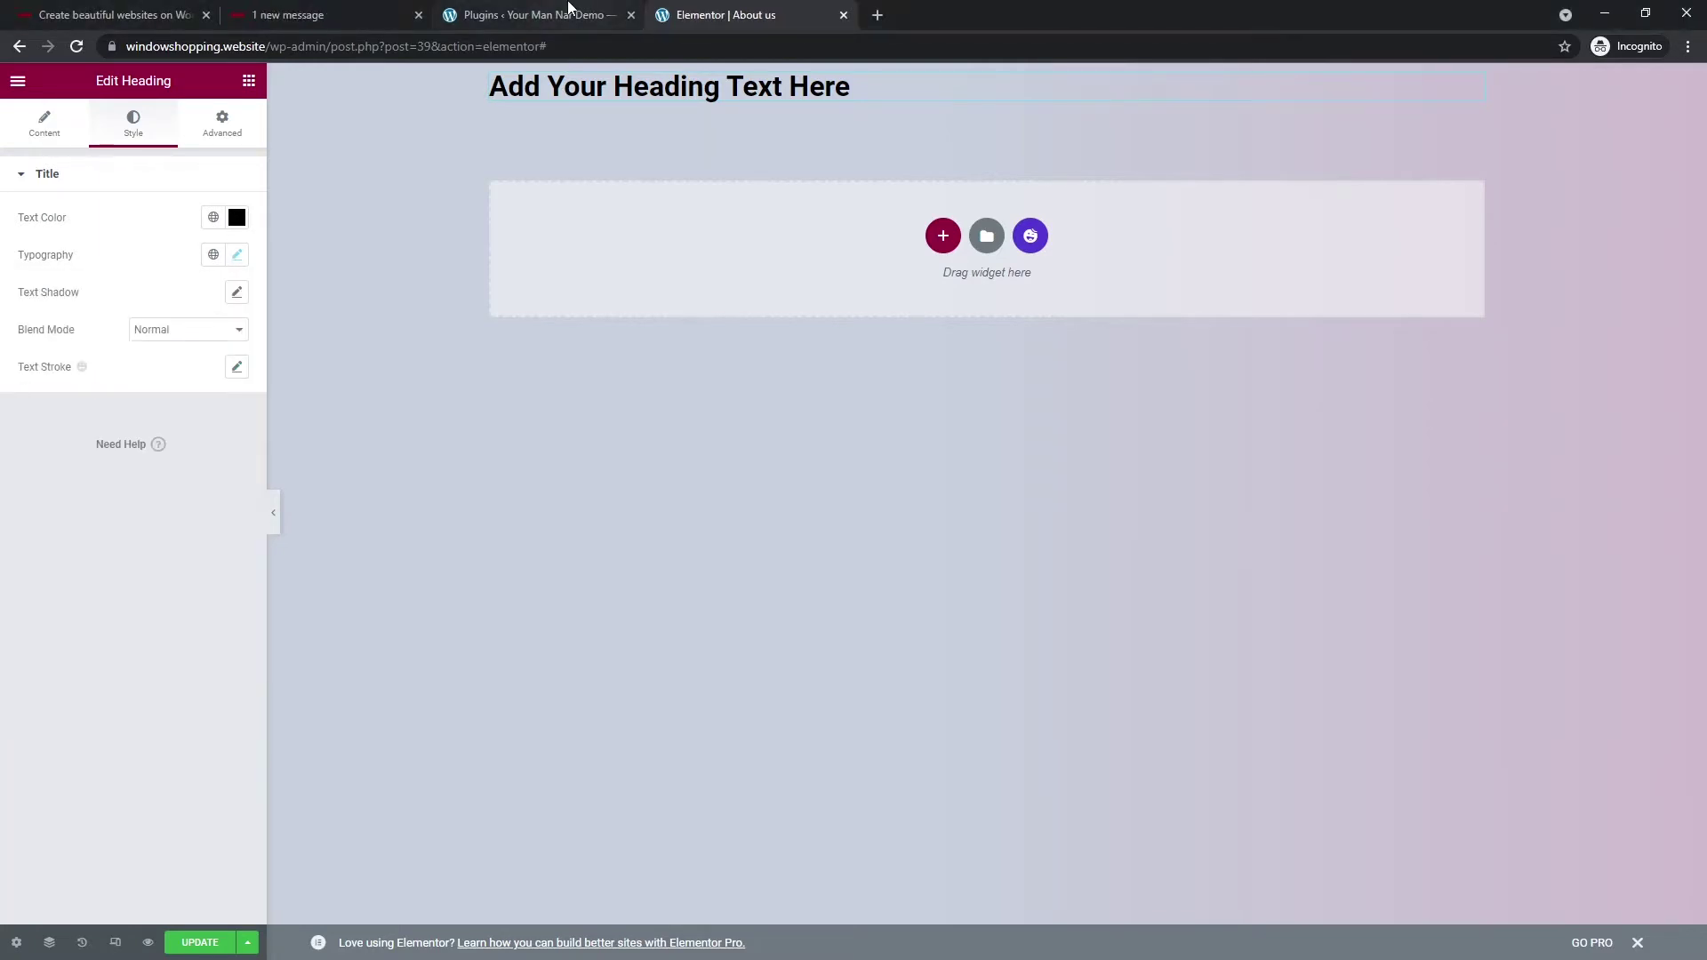
{"action": "left_click", "coordinate": [569, 11]}
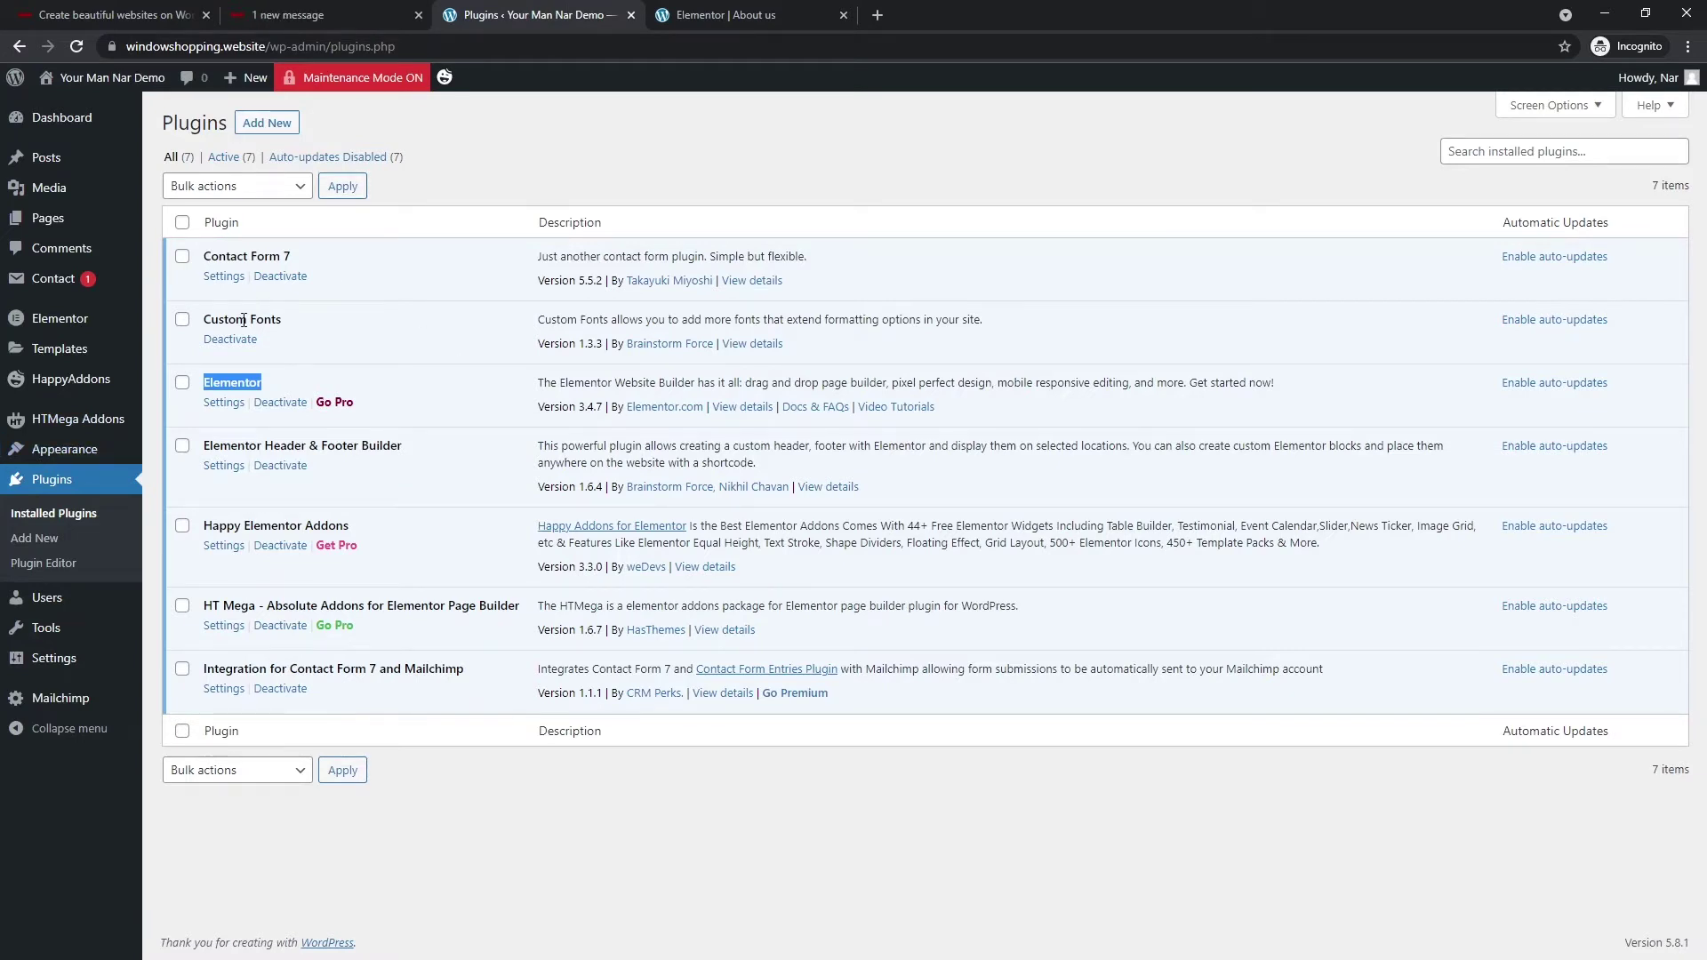
{"action": "mouse_move", "coordinate": [64, 450]}
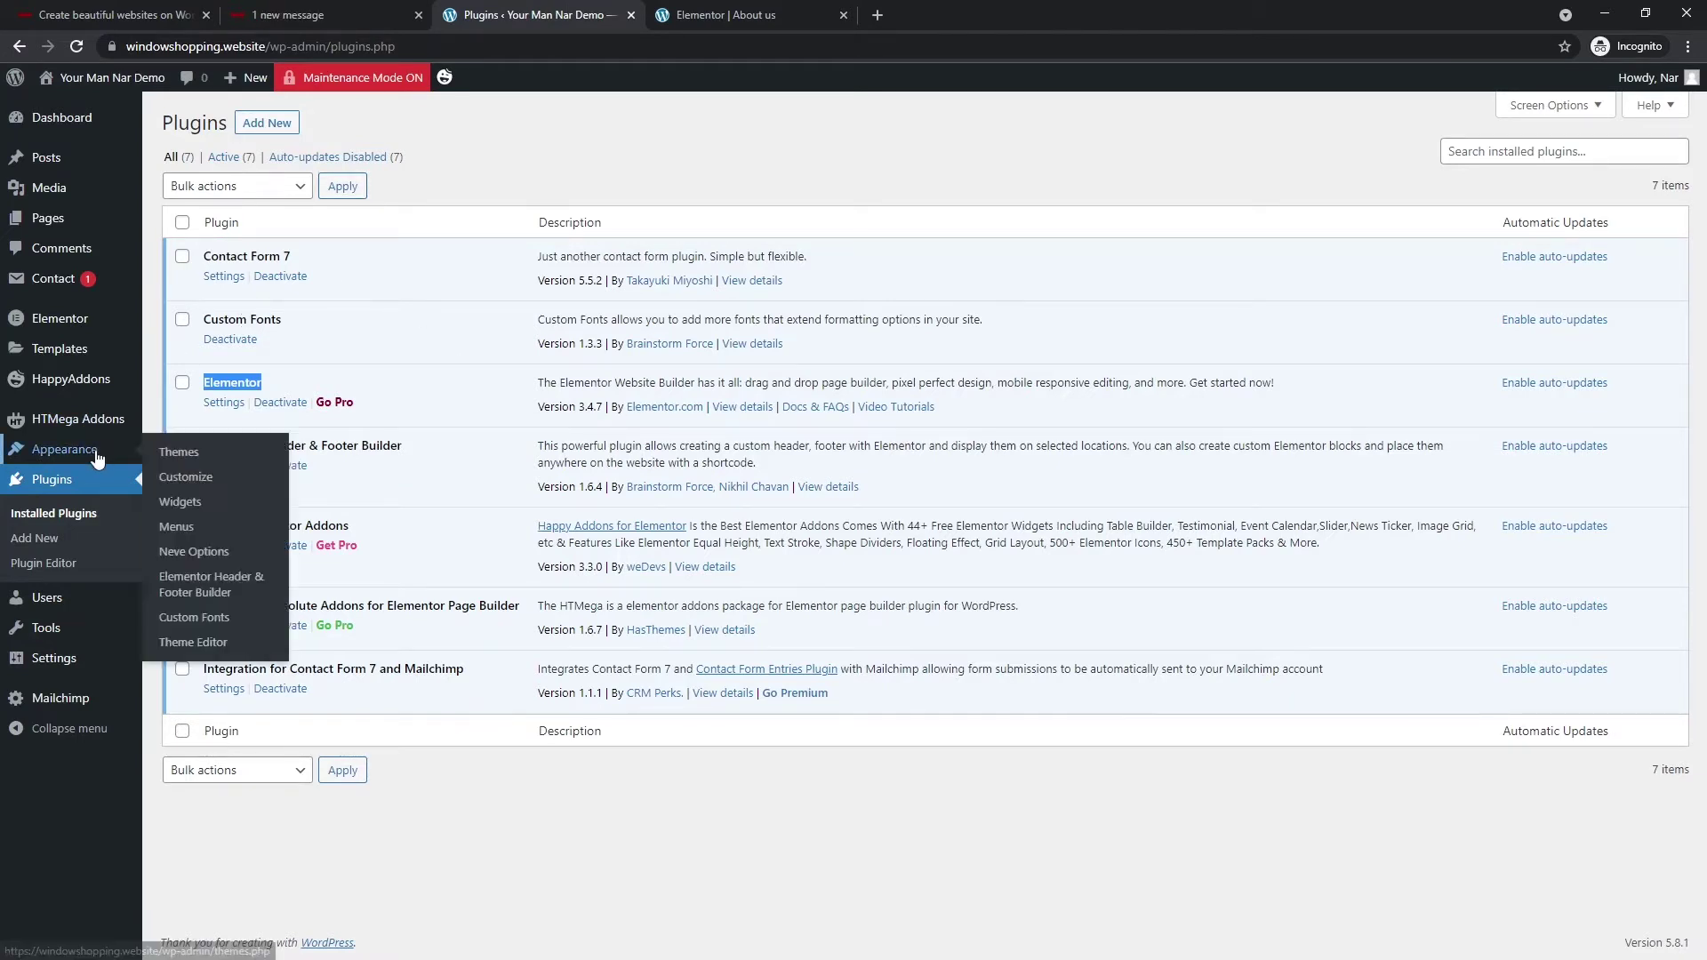
Step: Open the Custom Fonts add-font form and its Font weight list, with the Lufga folder beside it
{"action": "left_click", "coordinate": [202, 619]}
{"action": "type", "text": "Lufga"}
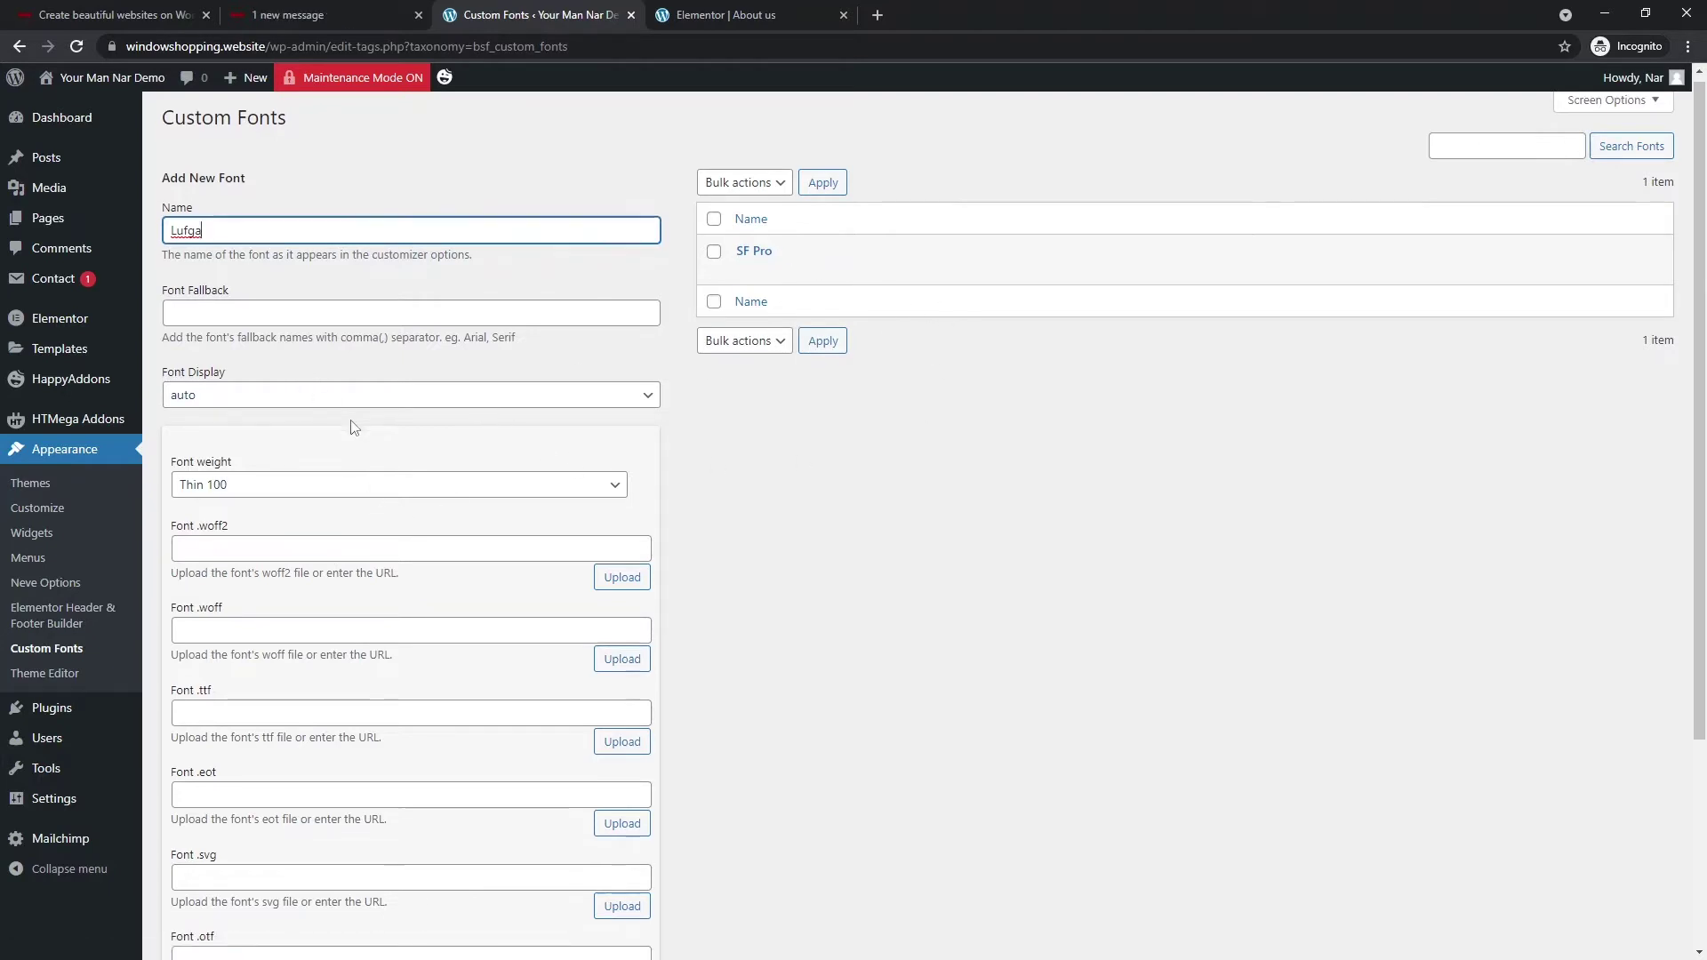
{"action": "scroll", "coordinate": [355, 409], "scroll_direction": "down", "scroll_amount": 2}
{"action": "left_click", "coordinate": [347, 318]}
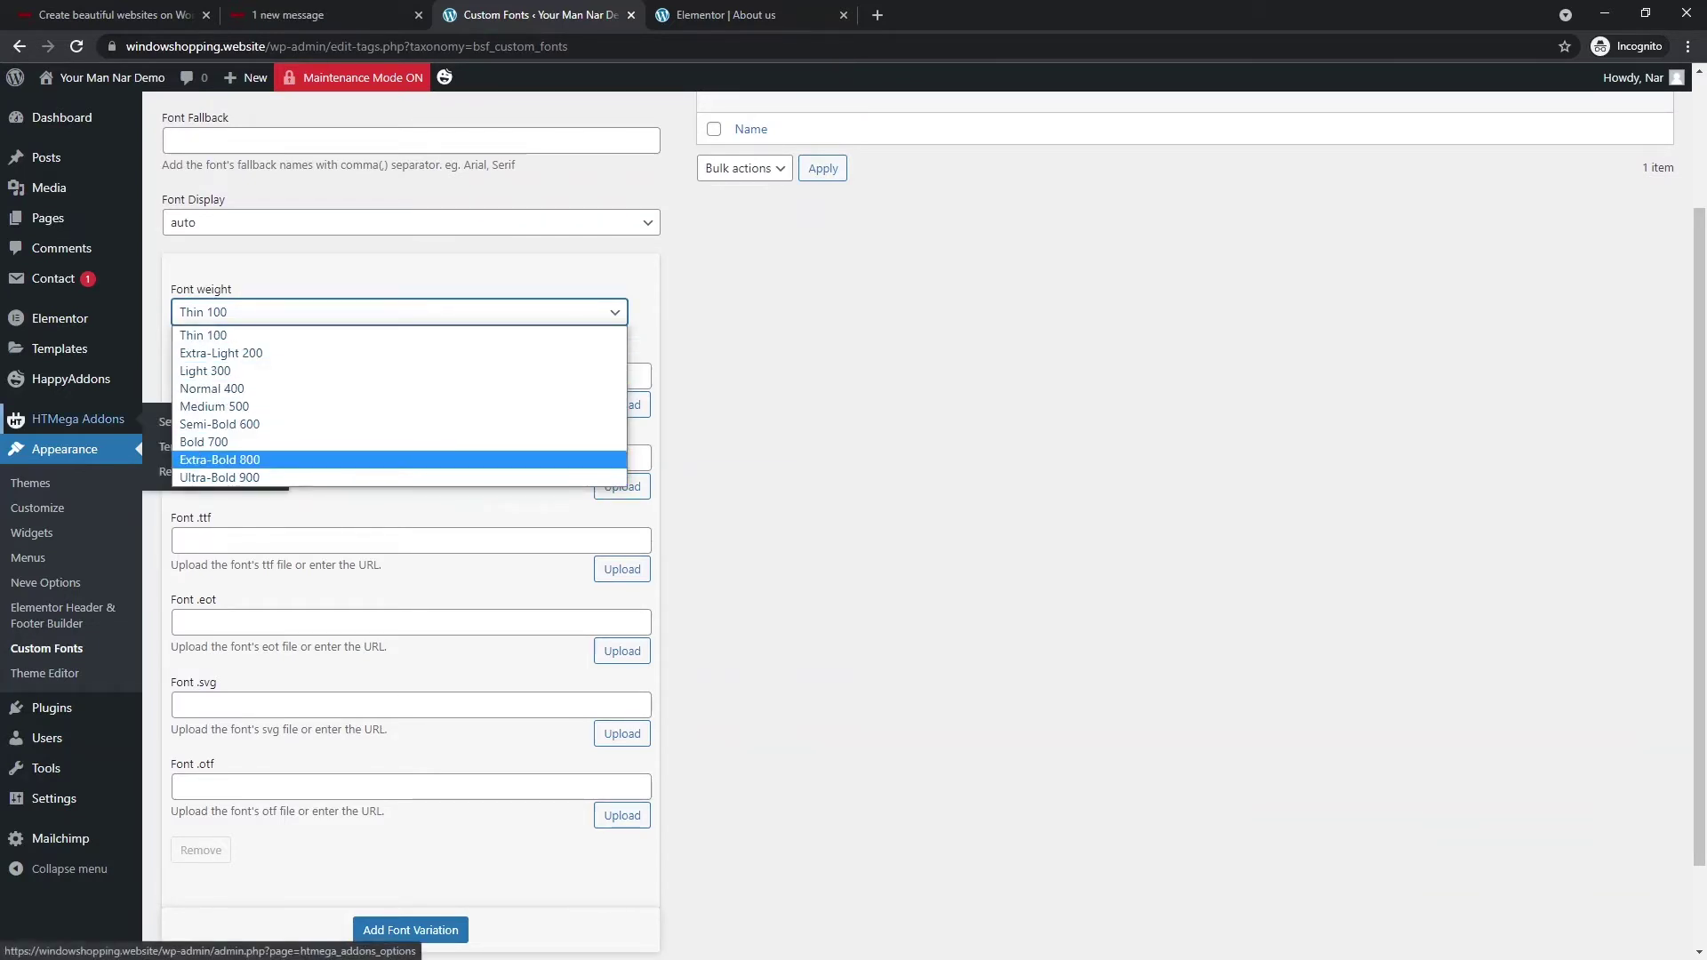
{"action": "key", "text": "alt+Tab"}
{"action": "left_click_drag", "start_coordinate": [857, 235], "coordinate": [1010, 233]}
Step: Open Downloads' lufga_fonts folder and enlarge the window to show every font file
{"action": "double_click", "coordinate": [591, 408]}
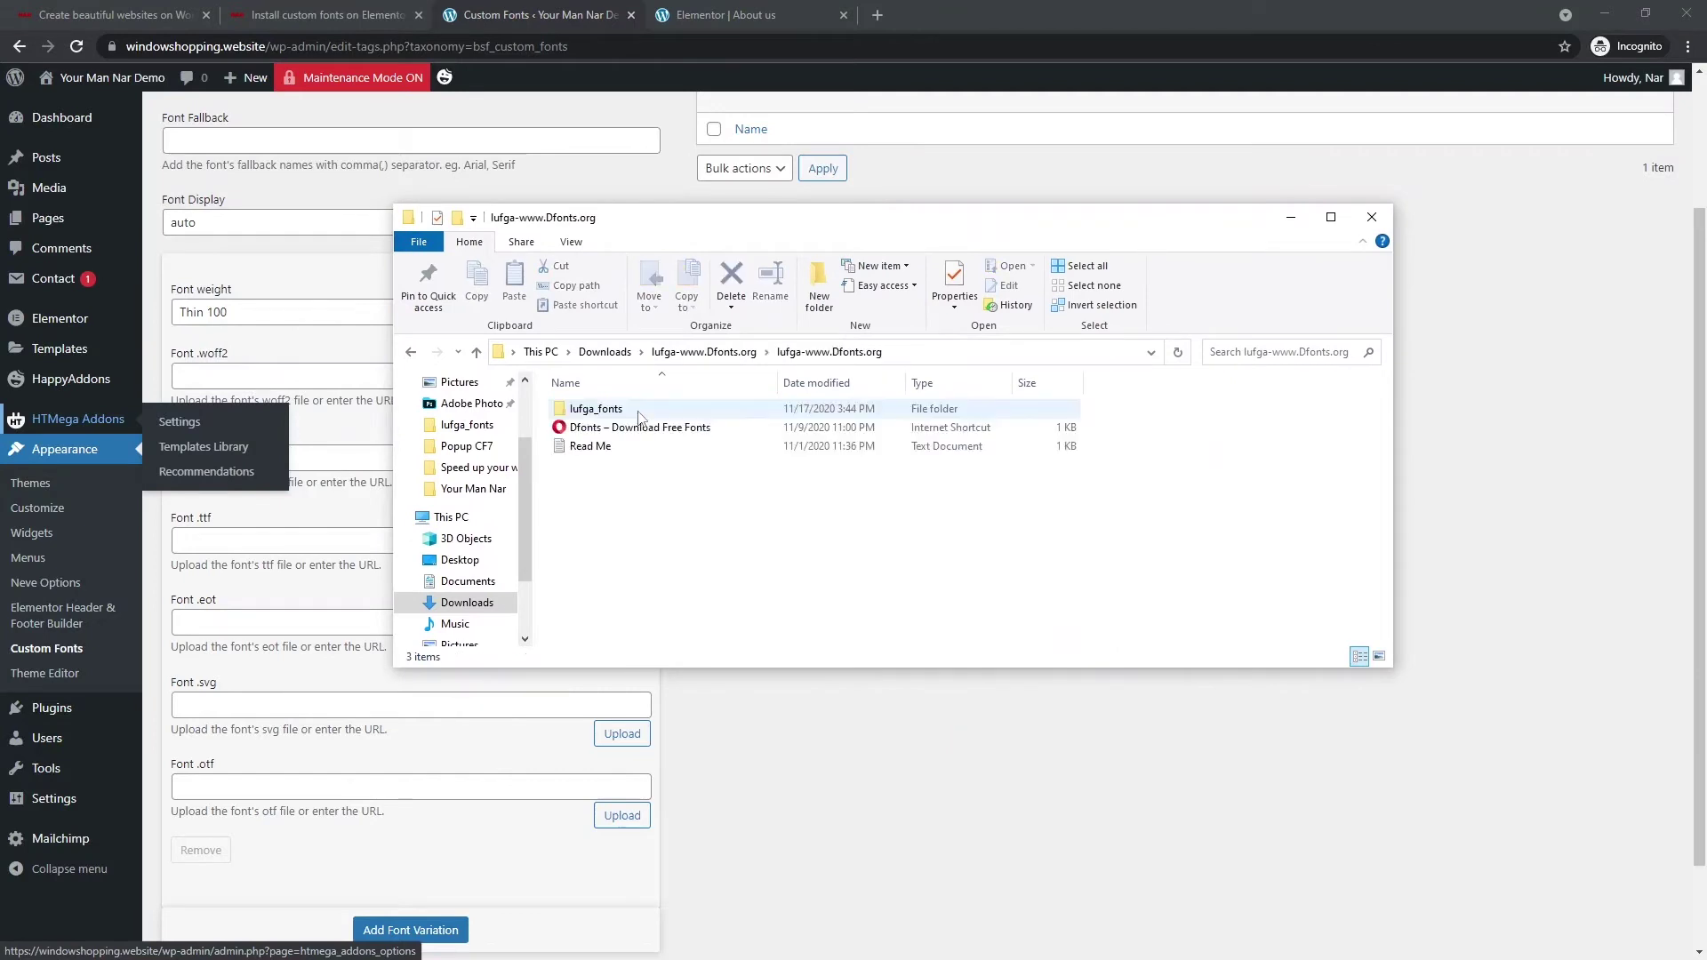
{"action": "left_click", "coordinate": [639, 413]}
{"action": "double_click", "coordinate": [638, 413]}
{"action": "left_click_drag", "start_coordinate": [762, 222], "coordinate": [970, 184]}
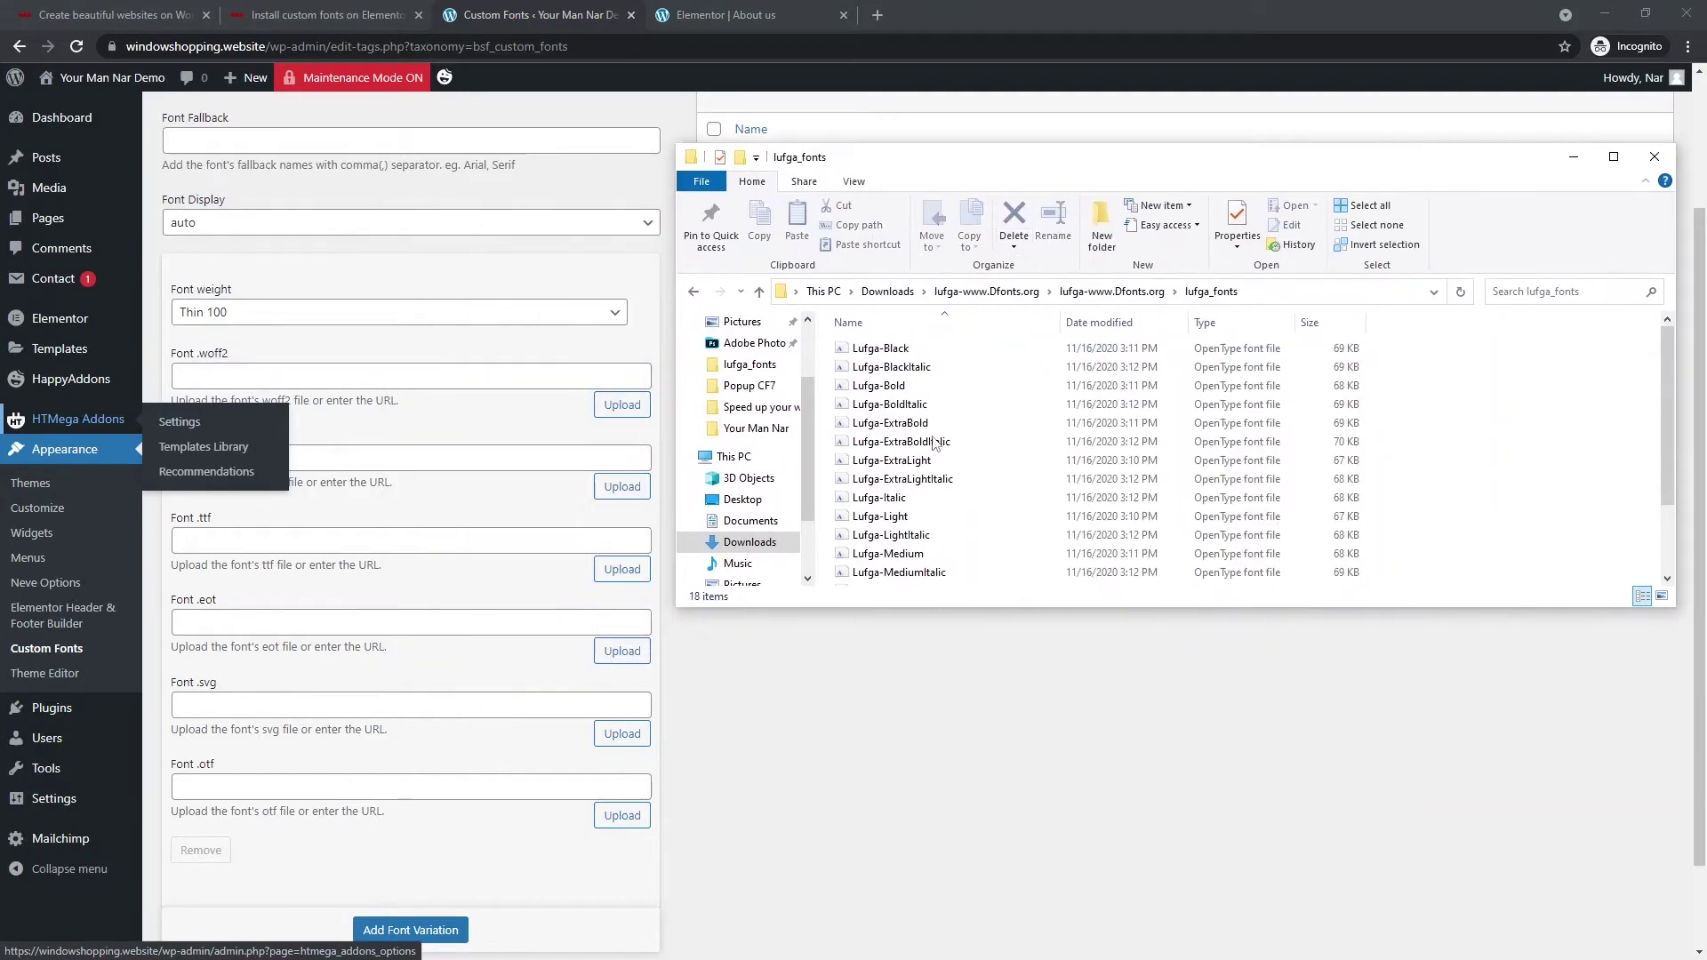
{"action": "left_click_drag", "start_coordinate": [1063, 607], "coordinate": [965, 842]}
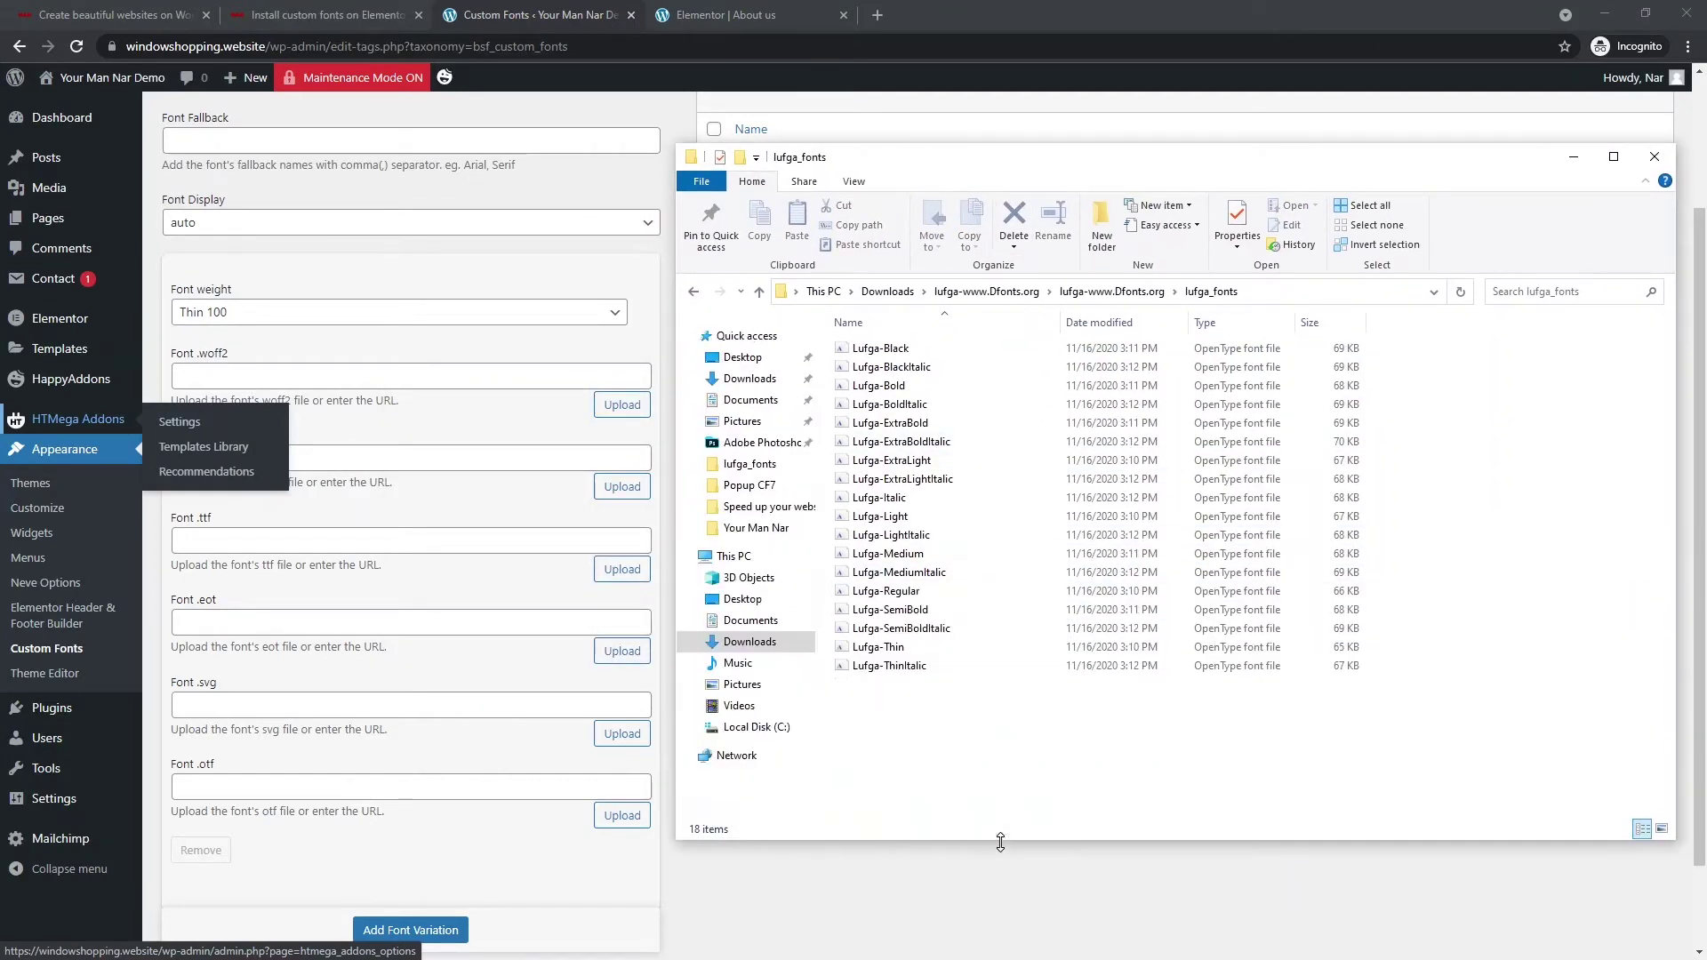
Step: Select the 18 Lufga font files, then hide Explorer and open the media library for the .otf file
{"action": "left_click_drag", "start_coordinate": [961, 745], "coordinate": [912, 347]}
{"action": "left_click", "coordinate": [932, 723]}
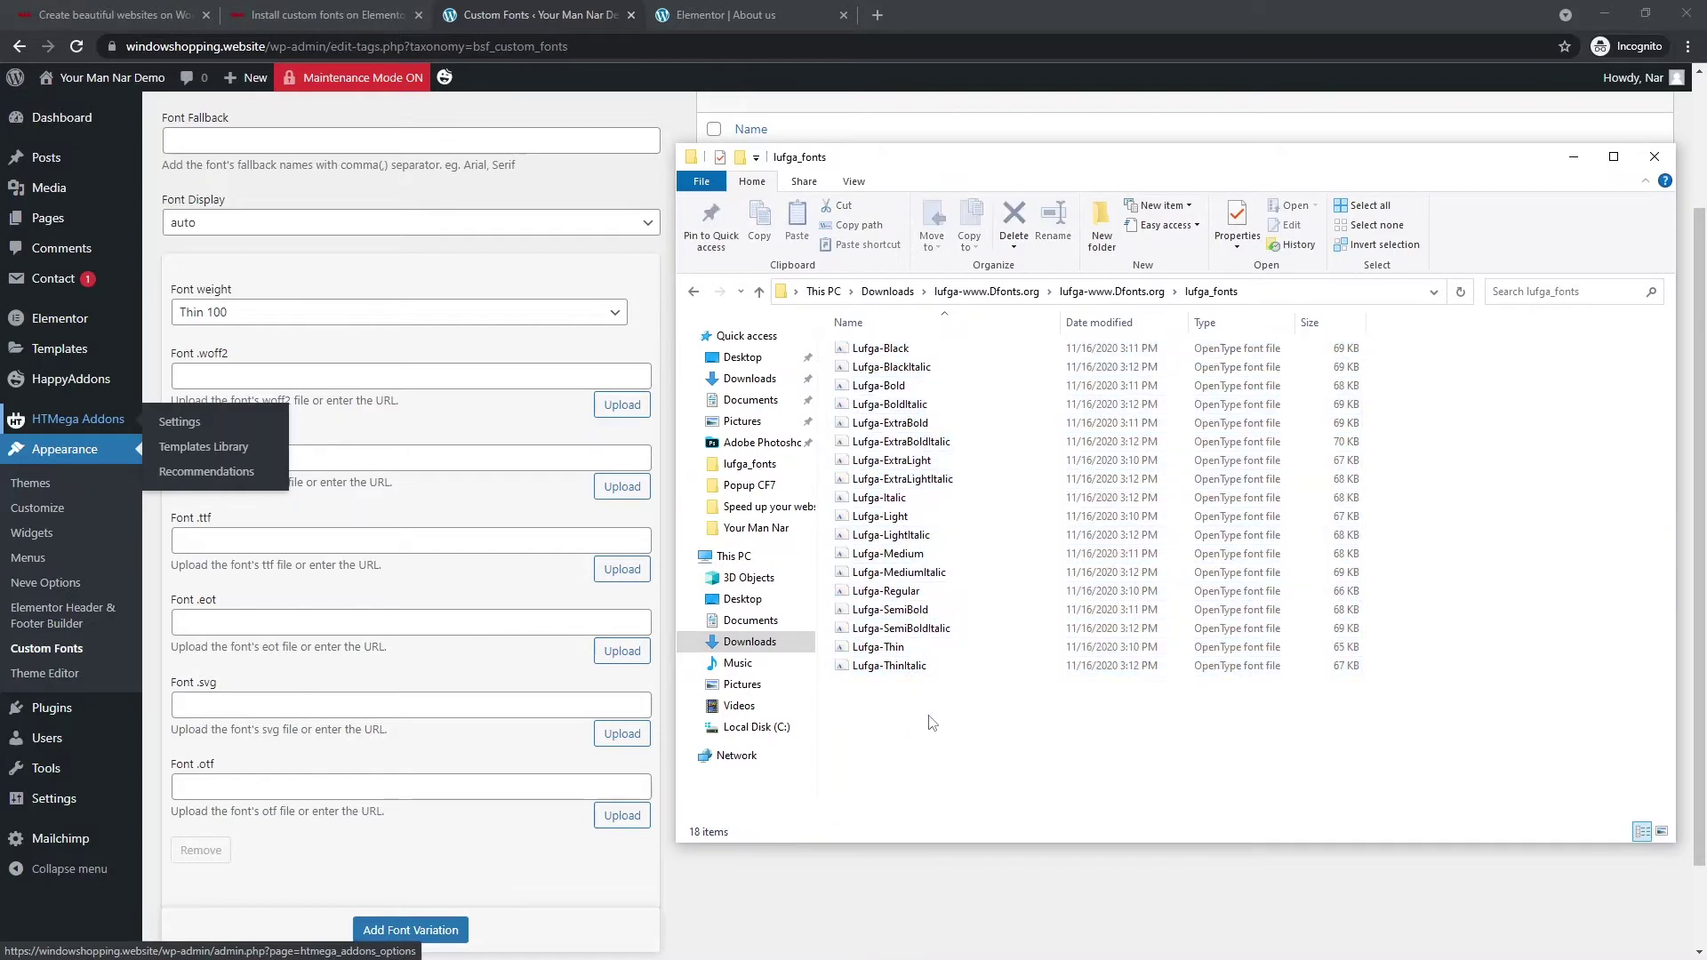
{"action": "left_click_drag", "start_coordinate": [943, 725], "coordinate": [921, 345]}
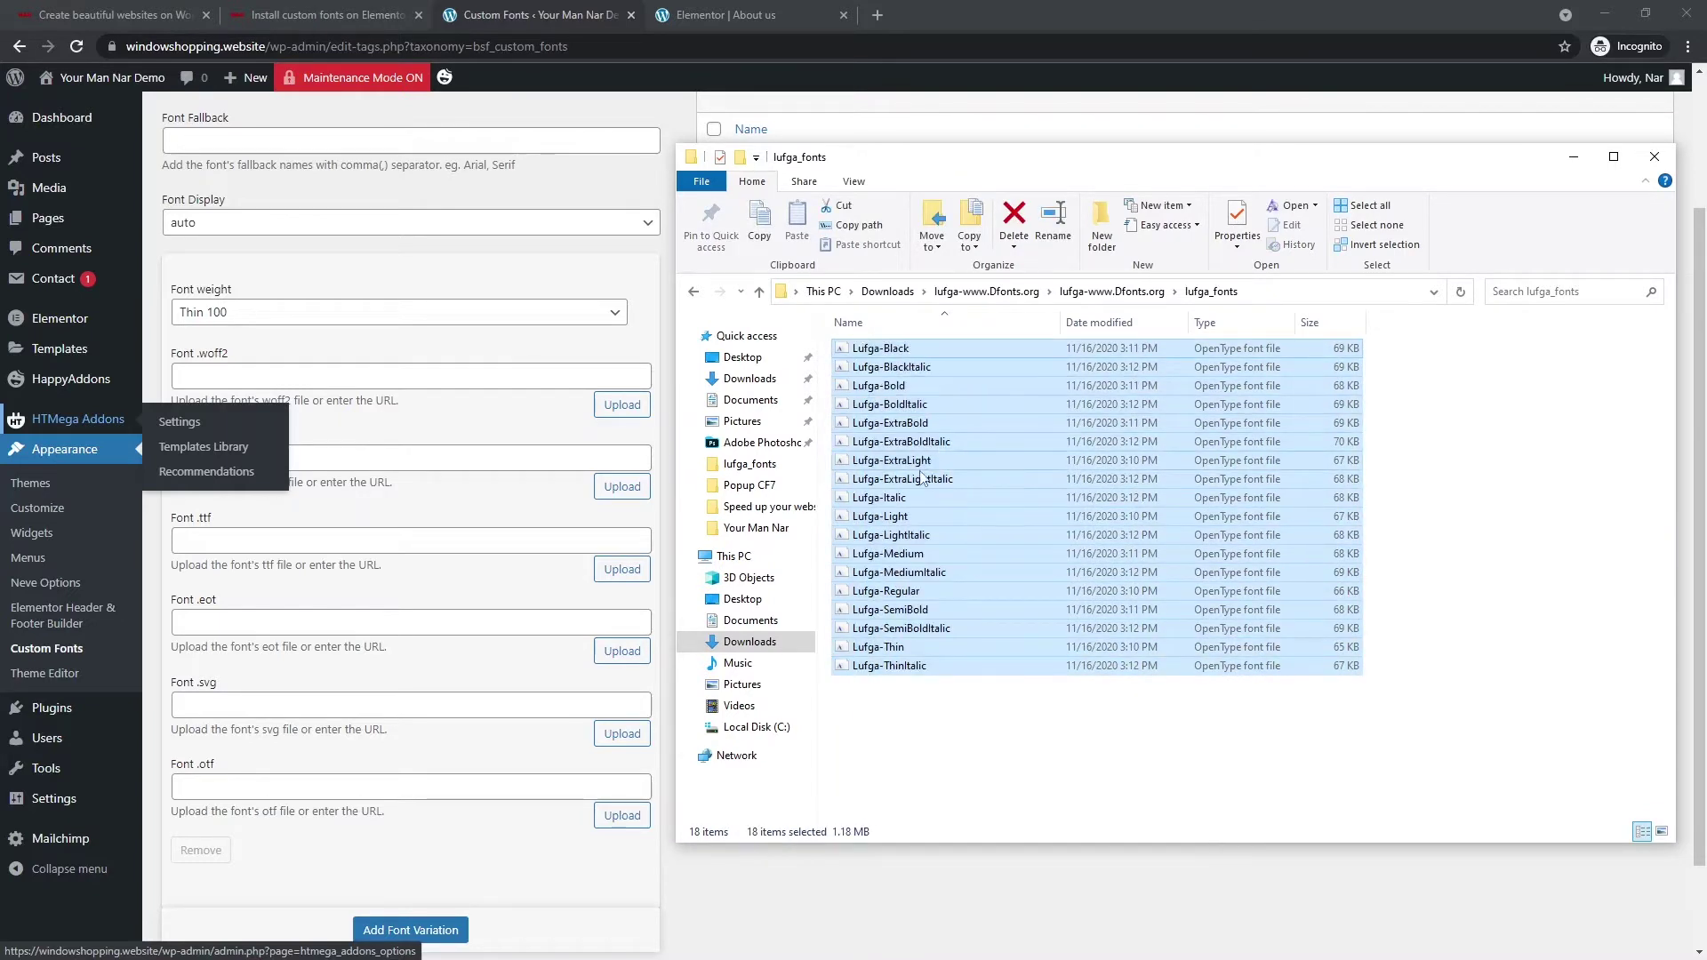
{"action": "left_click", "coordinate": [970, 717]}
{"action": "left_click_drag", "start_coordinate": [945, 757], "coordinate": [894, 343]}
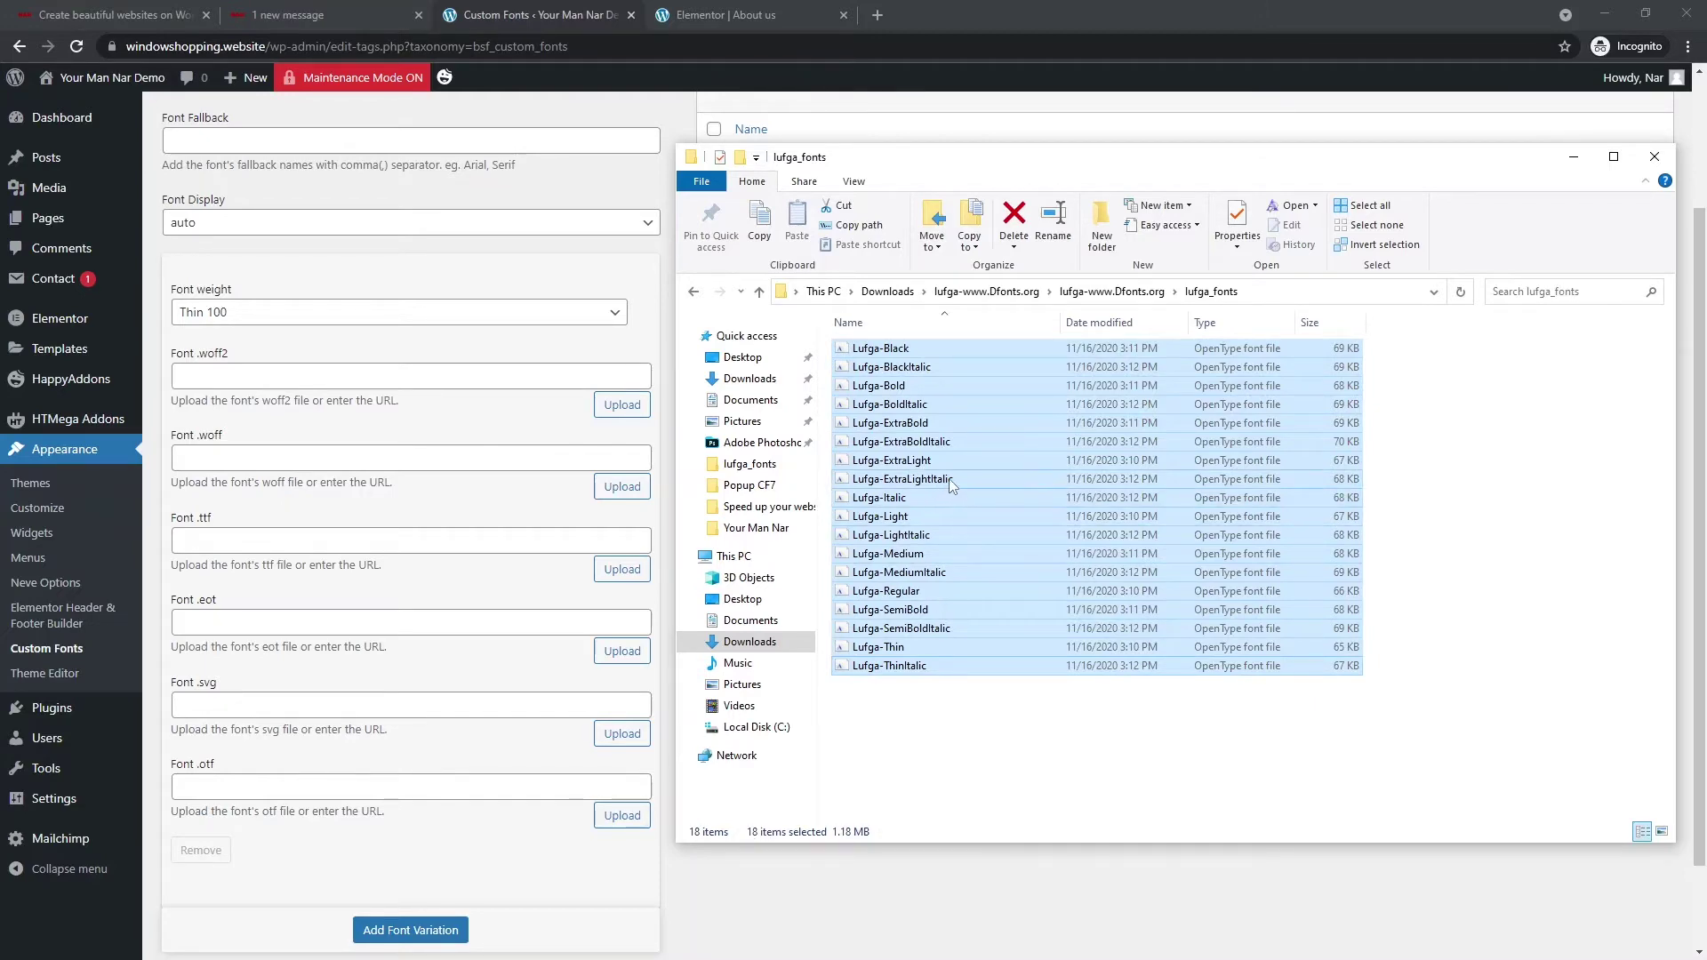
{"action": "left_click", "coordinate": [903, 709]}
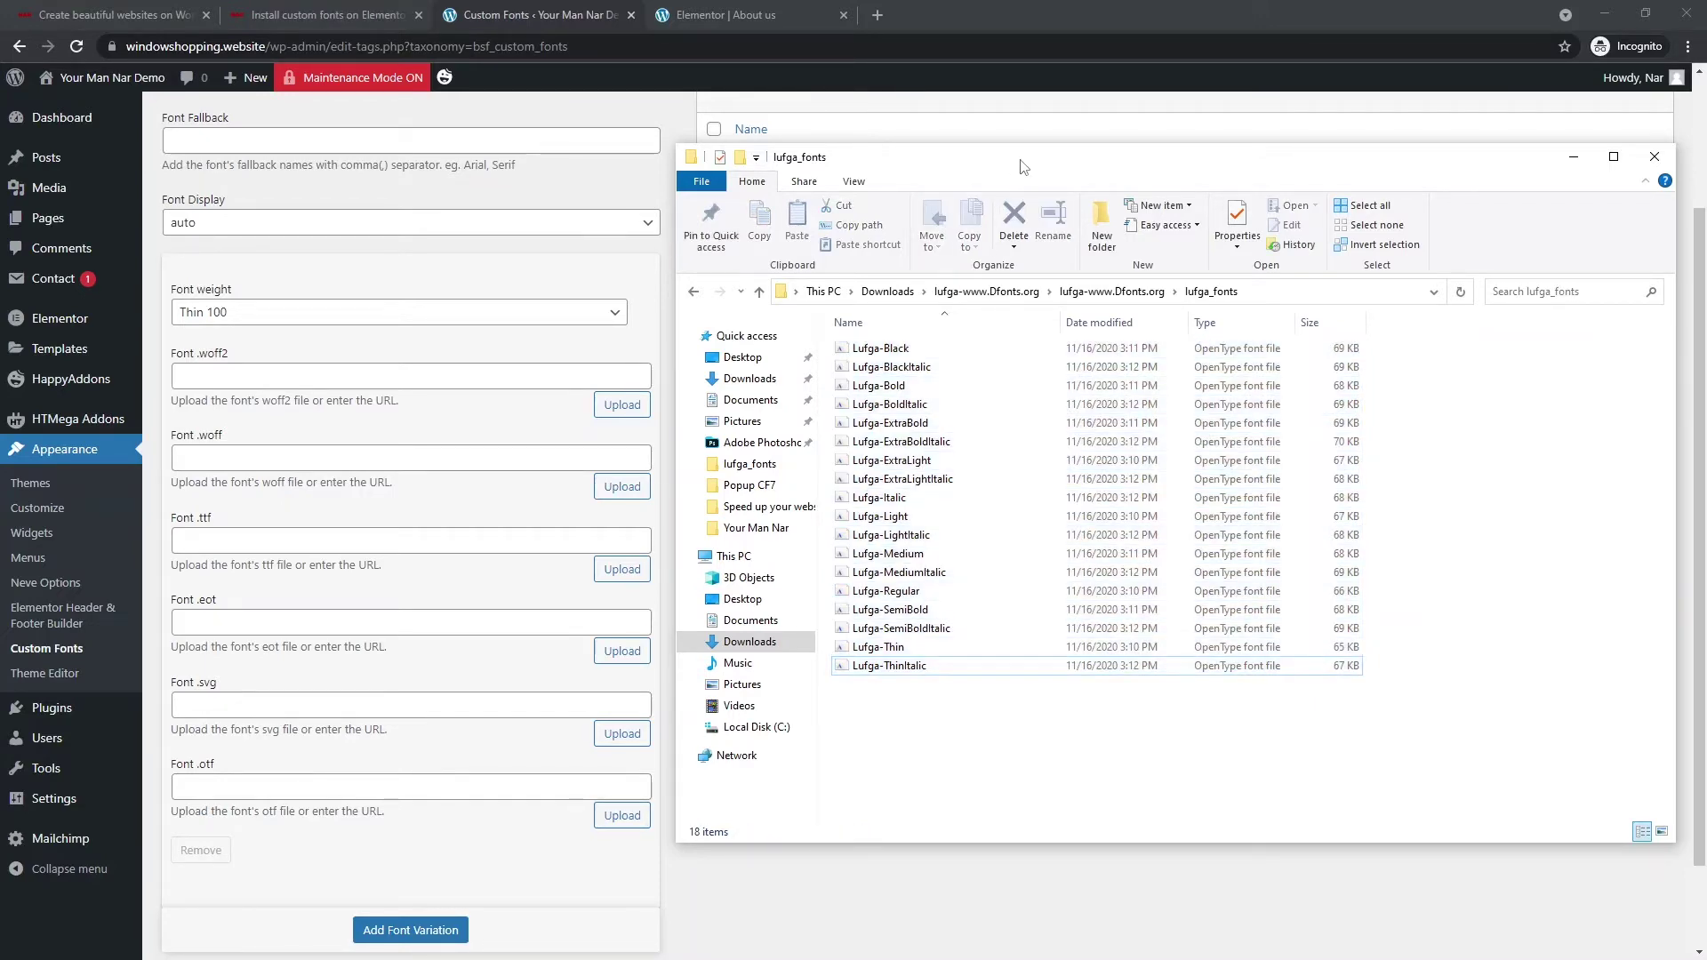
{"action": "left_click", "coordinate": [1573, 157]}
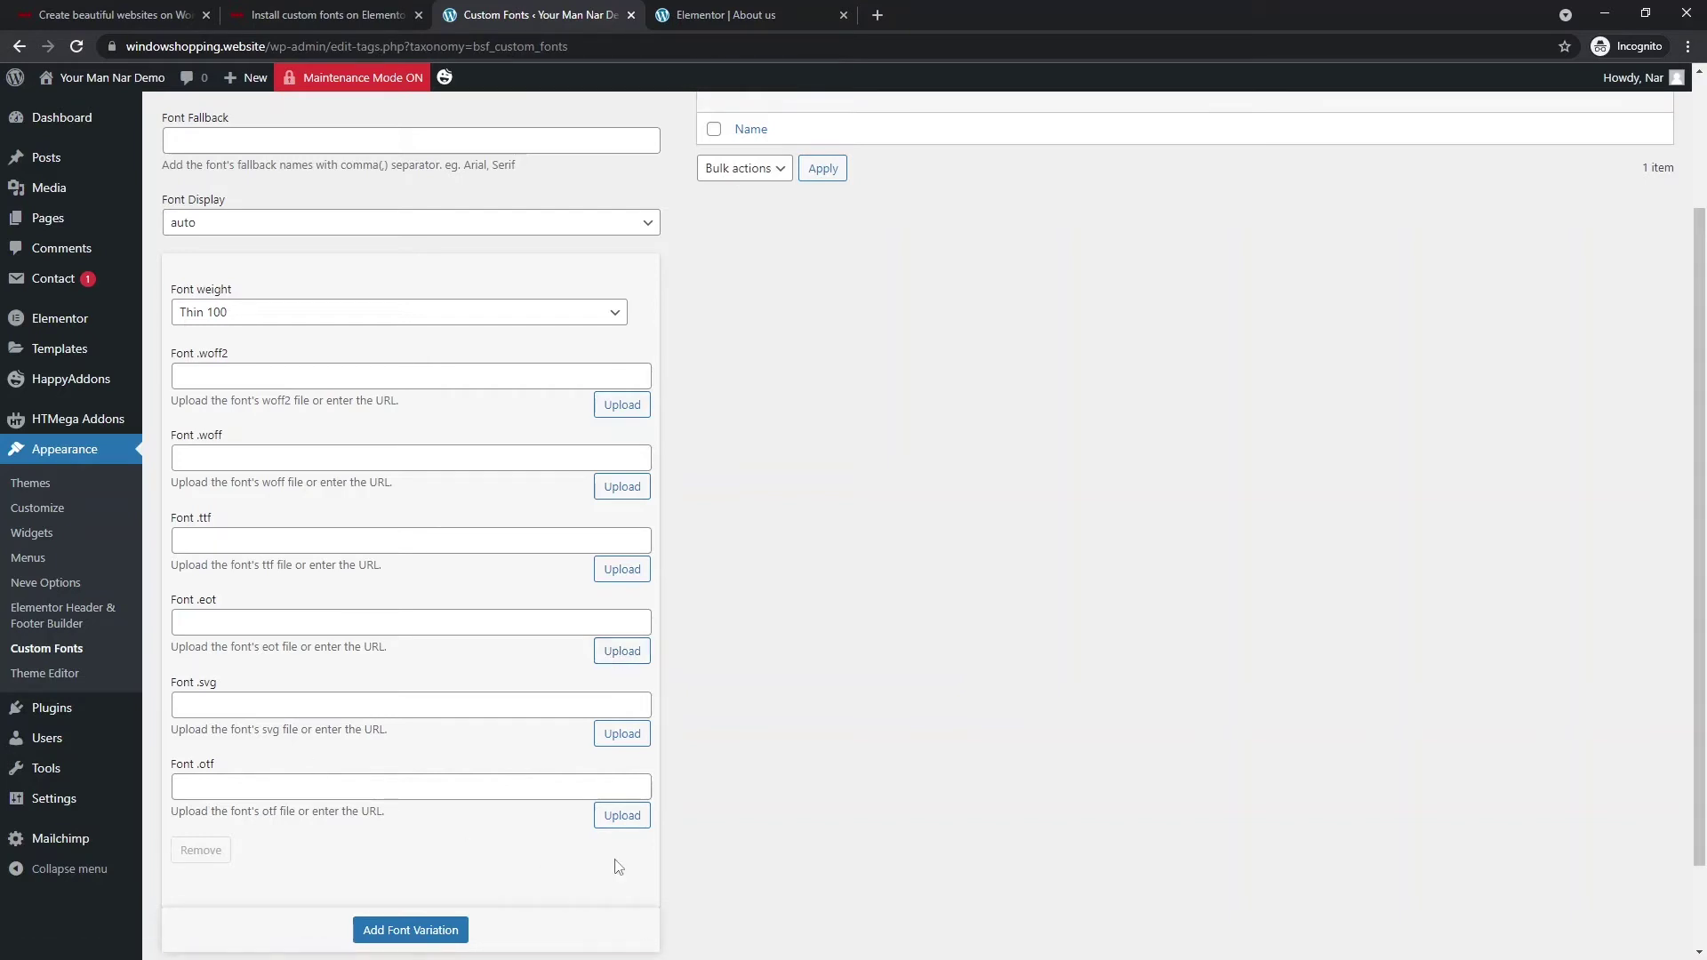
{"action": "left_click", "coordinate": [621, 815]}
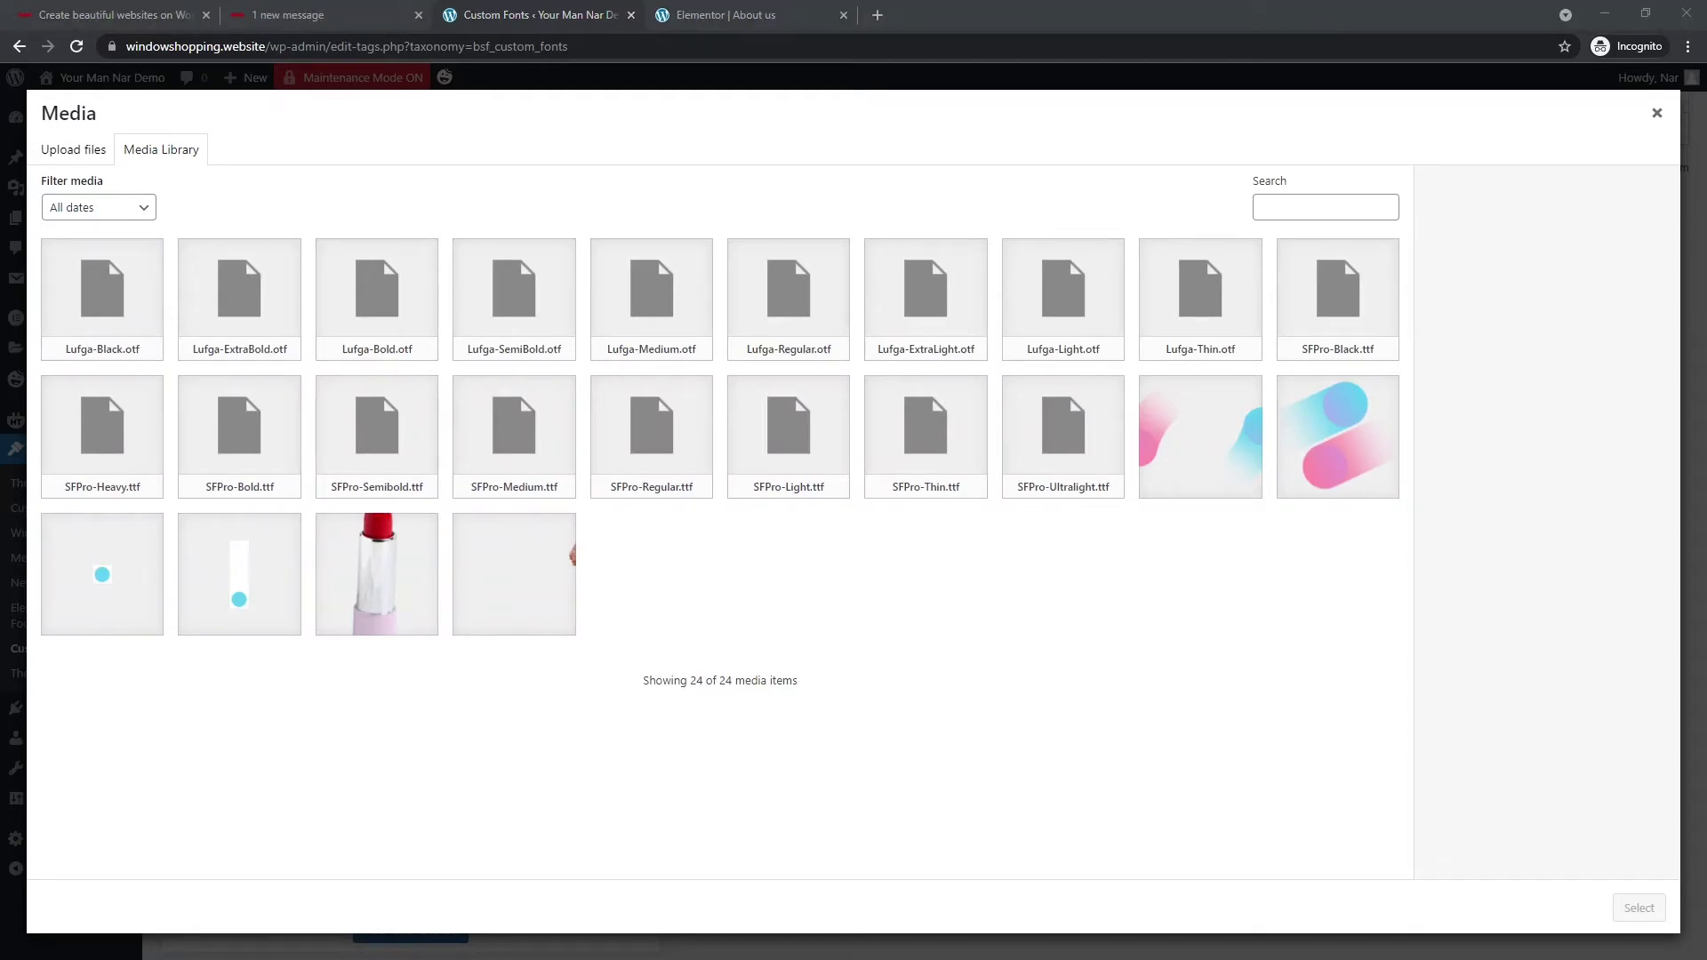
Step: Check Lufga-BlackItalic's file properties, then close the Properties windows and hide the folder
{"action": "left_click_drag", "start_coordinate": [218, 295], "coordinate": [1034, 263]}
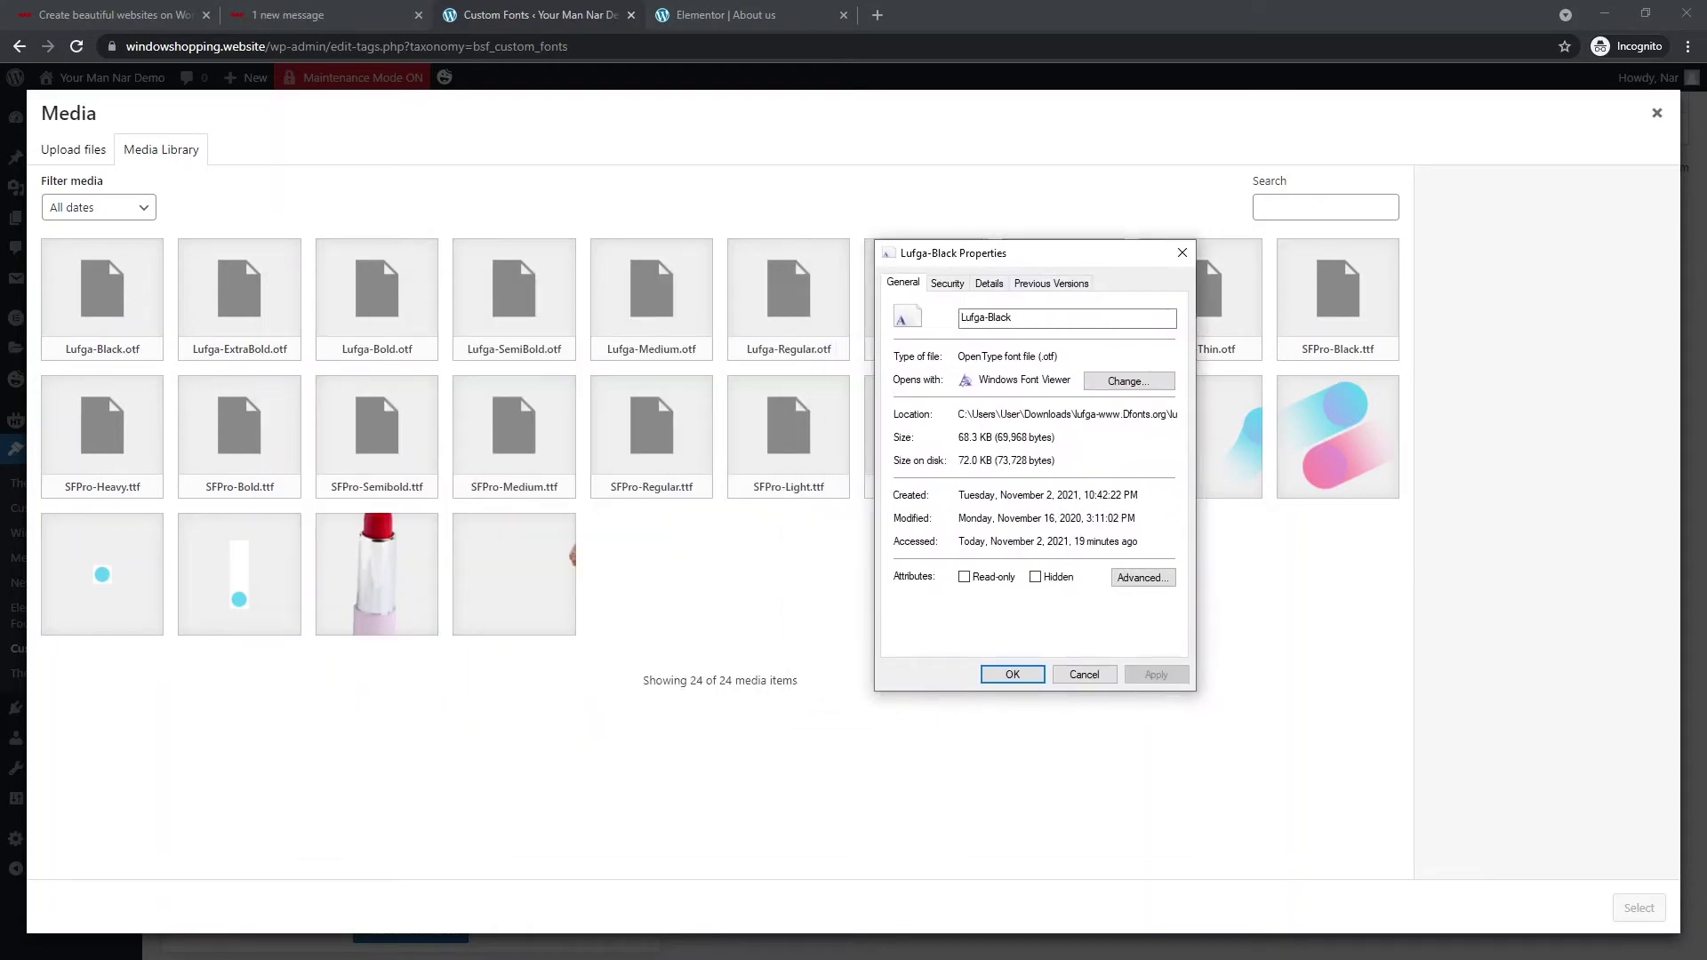
{"action": "key", "text": "alt+Tab"}
{"action": "left_click_drag", "start_coordinate": [623, 111], "coordinate": [903, 136]}
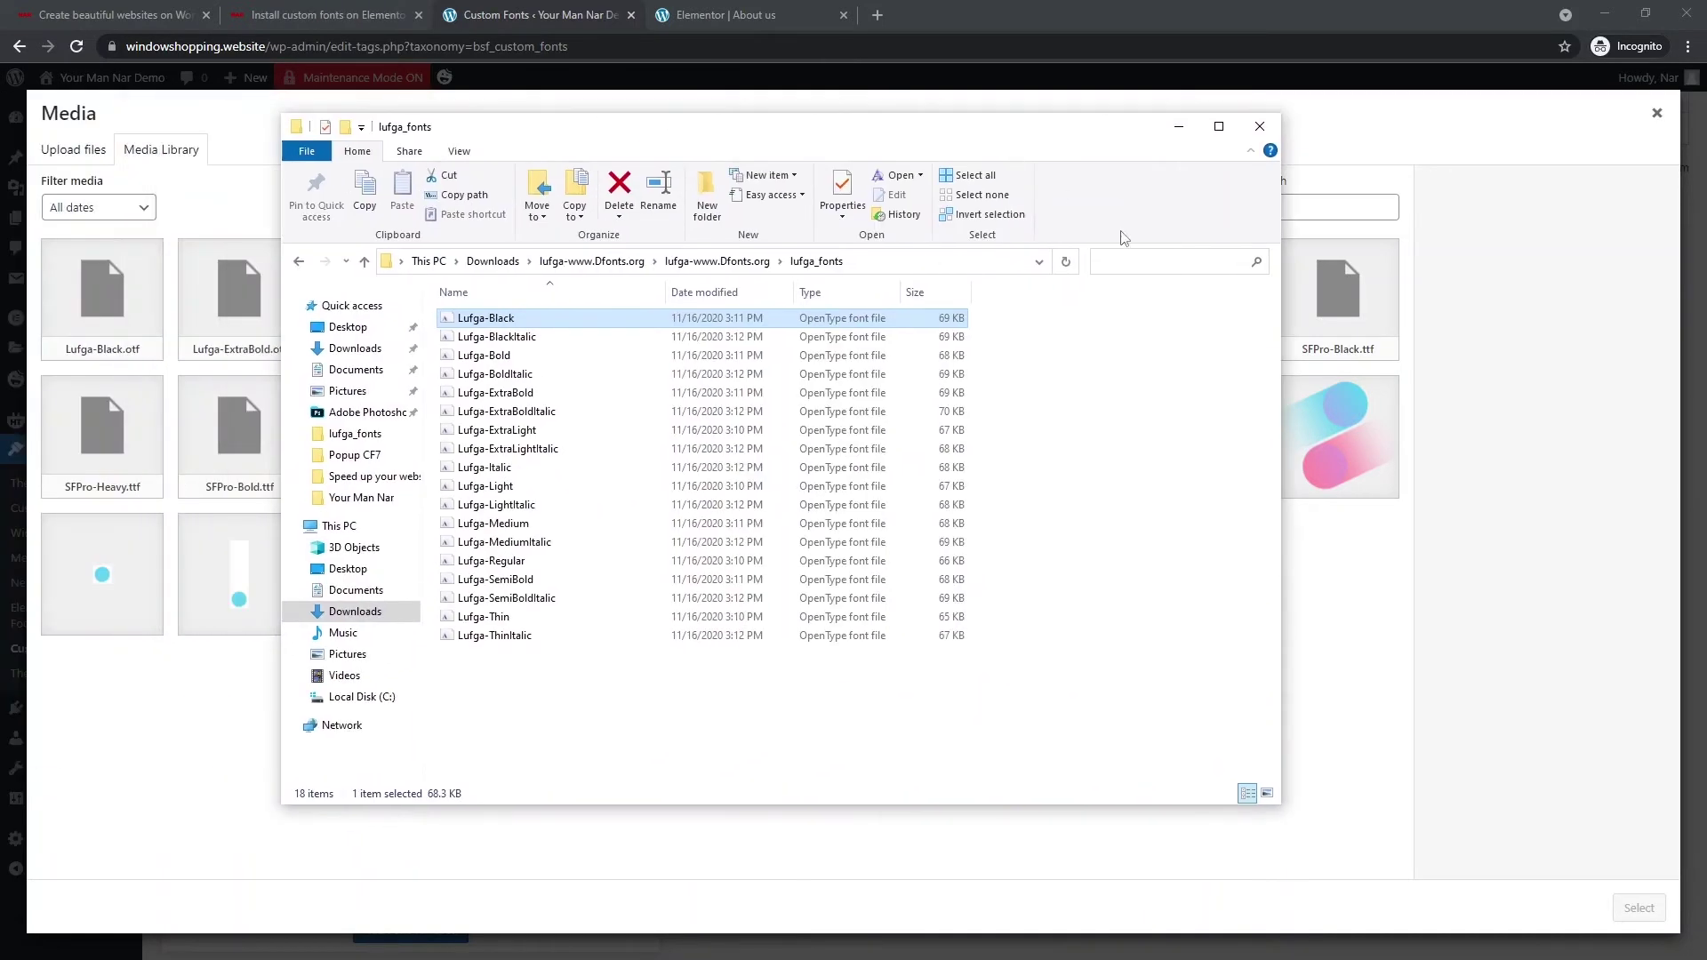
{"action": "left_click", "coordinate": [751, 340]}
{"action": "right_click", "coordinate": [739, 342]}
{"action": "left_click", "coordinate": [801, 780]}
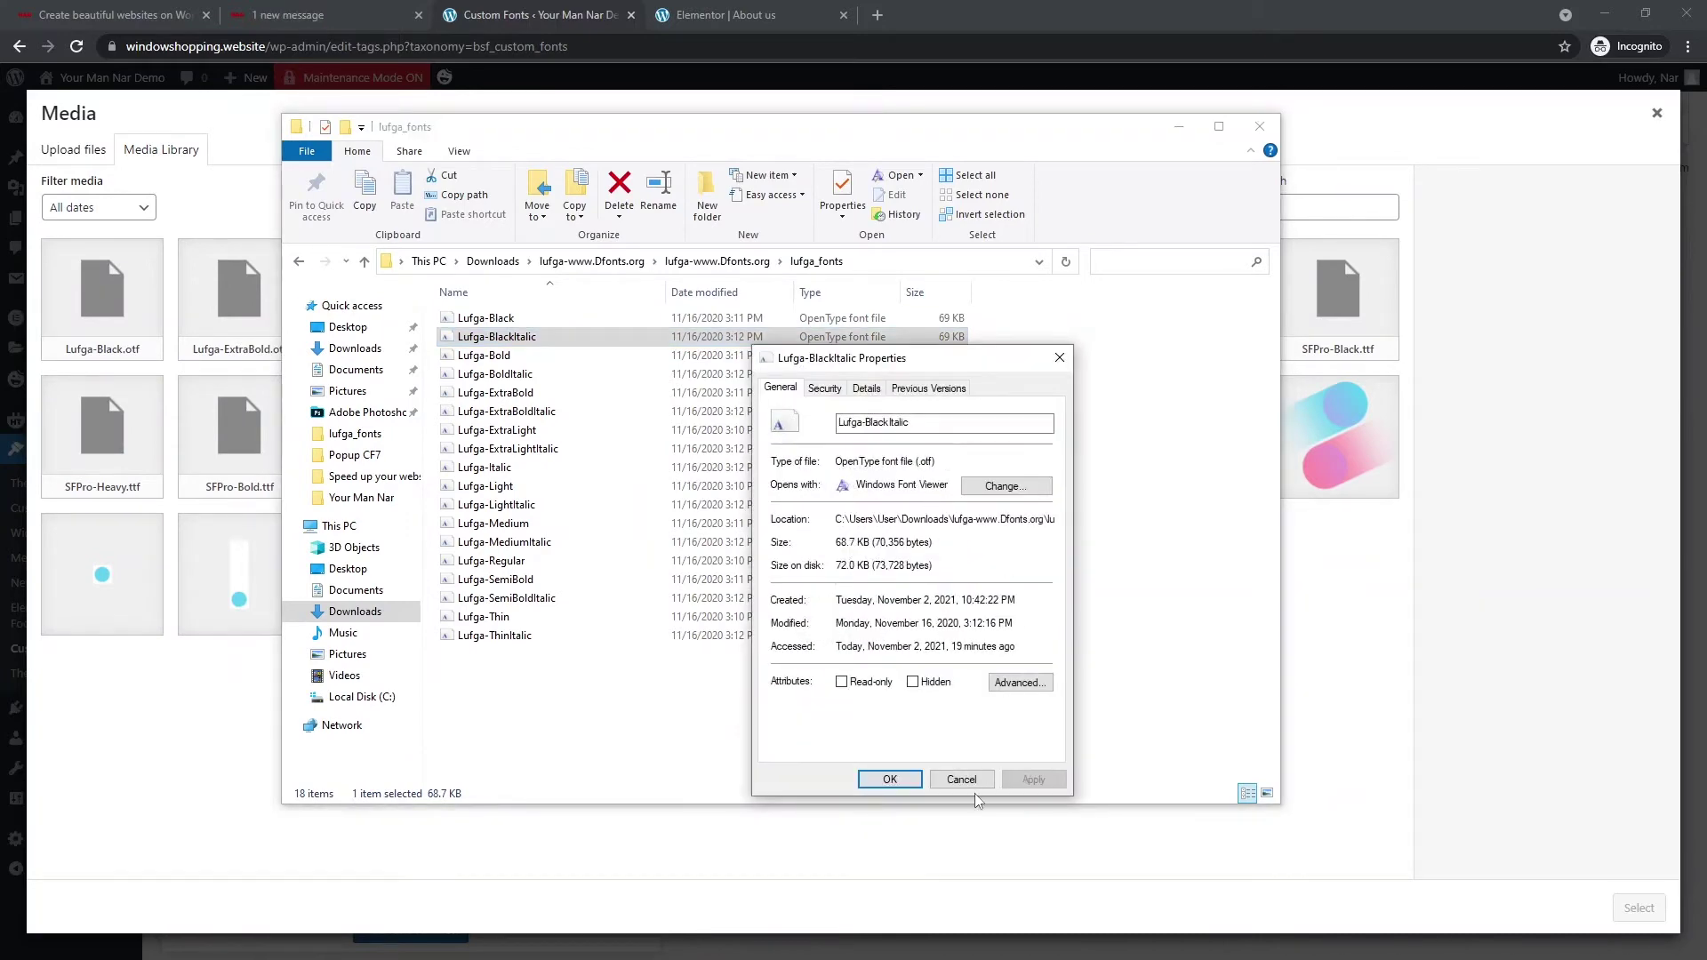
{"action": "left_click", "coordinate": [970, 781]}
{"action": "left_click", "coordinate": [1179, 126]}
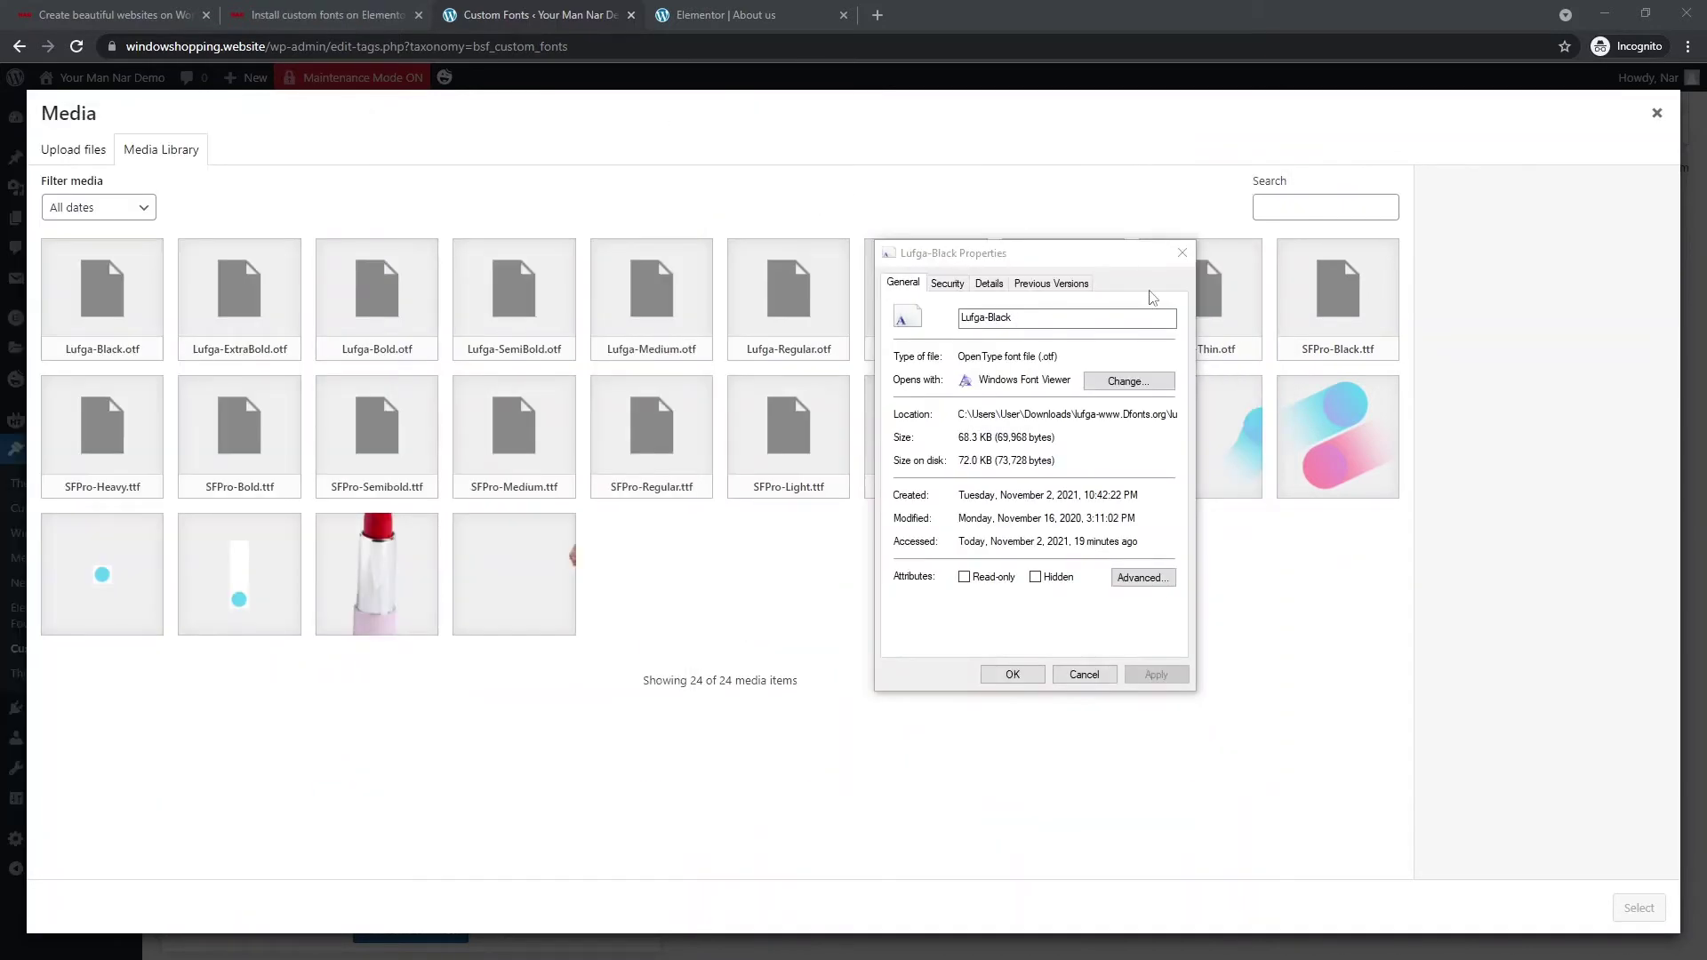
{"action": "left_click", "coordinate": [1183, 252]}
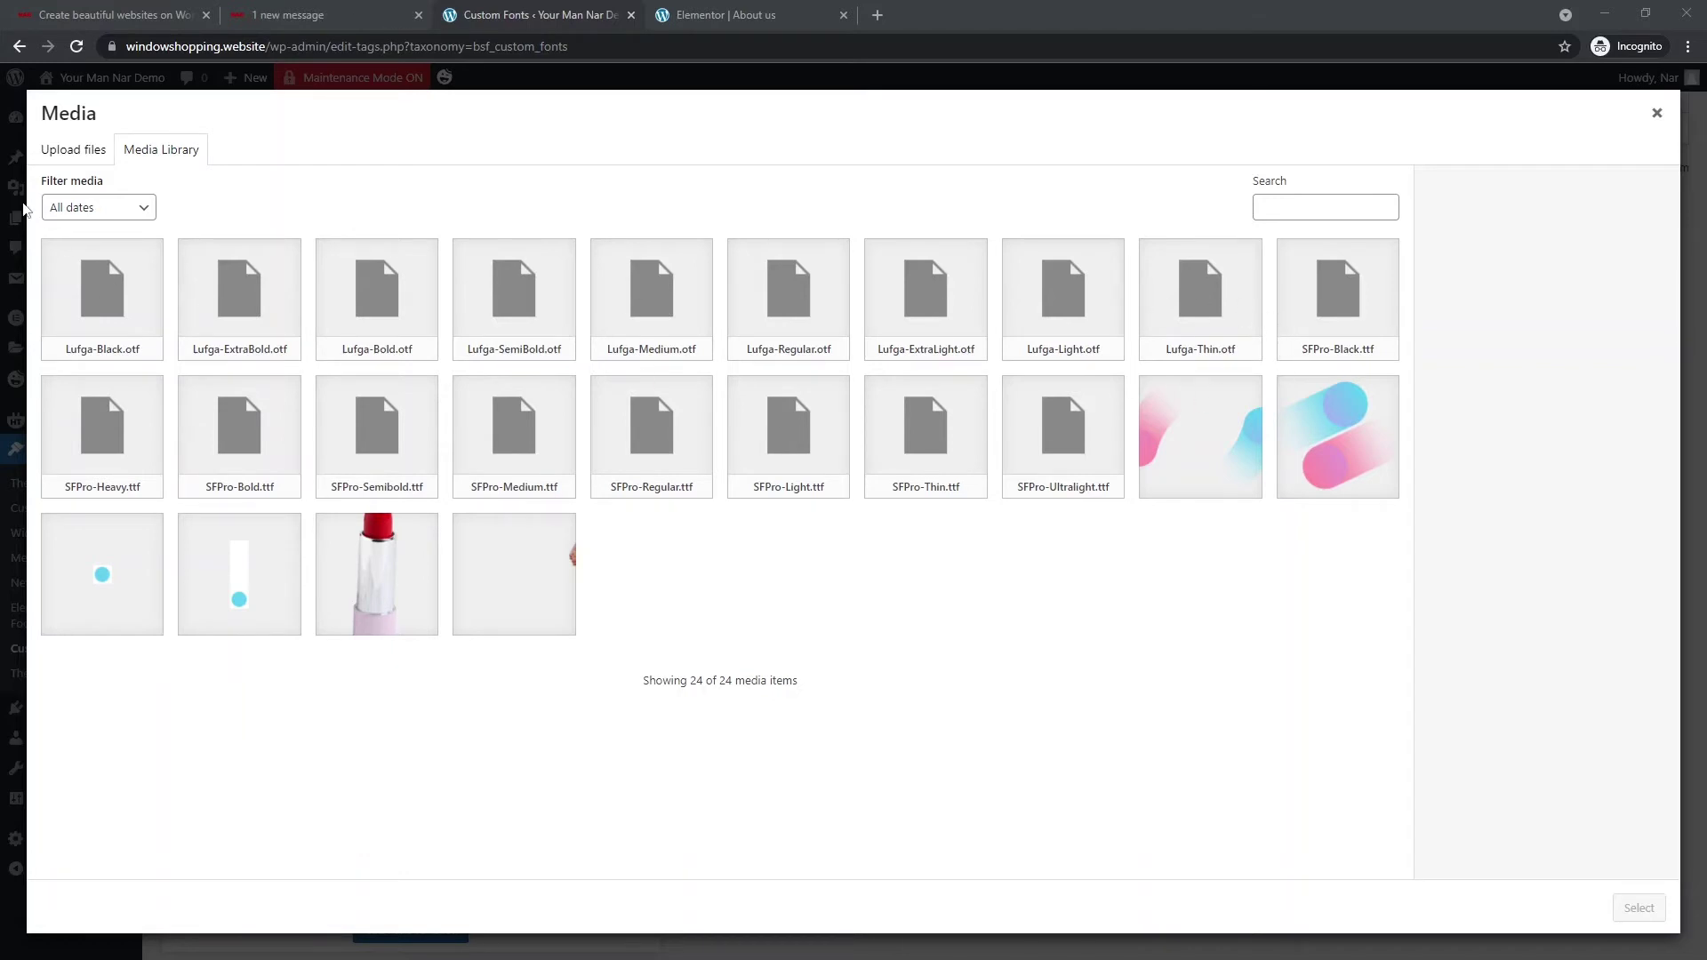
Step: Attach Lufga-Thin.otf, then add an Extra-Light 200 variation using Lufga-ExtraLight.otf
{"action": "left_click", "coordinate": [1214, 293]}
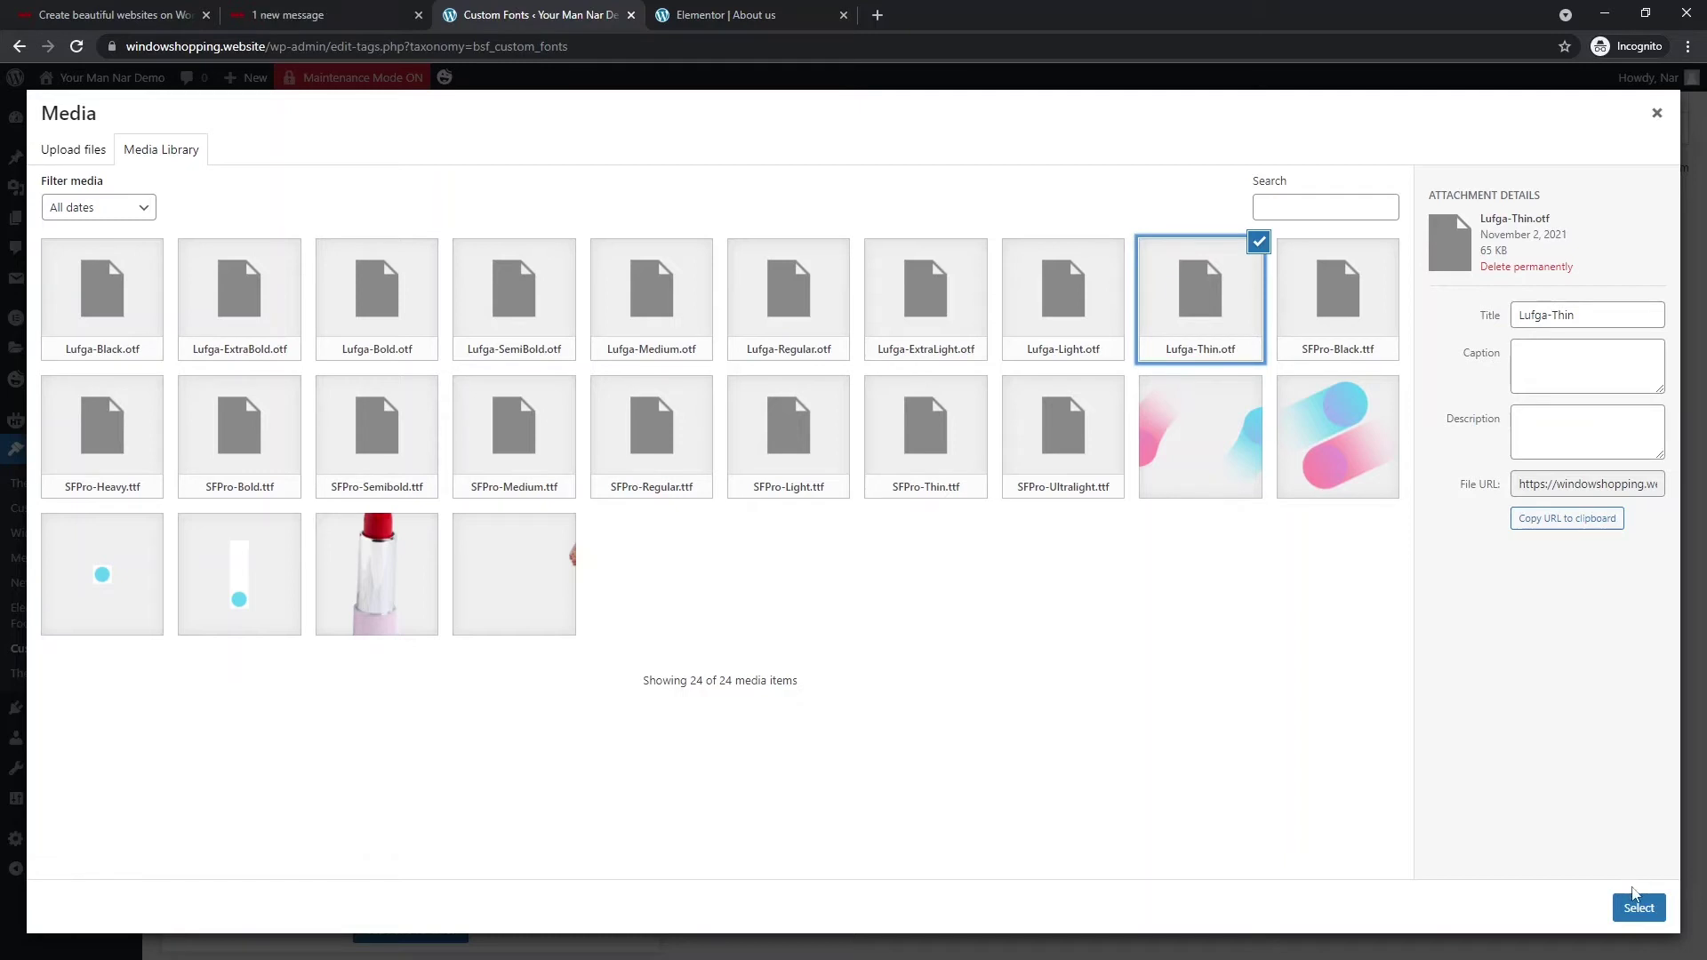
{"action": "left_click", "coordinate": [1637, 910]}
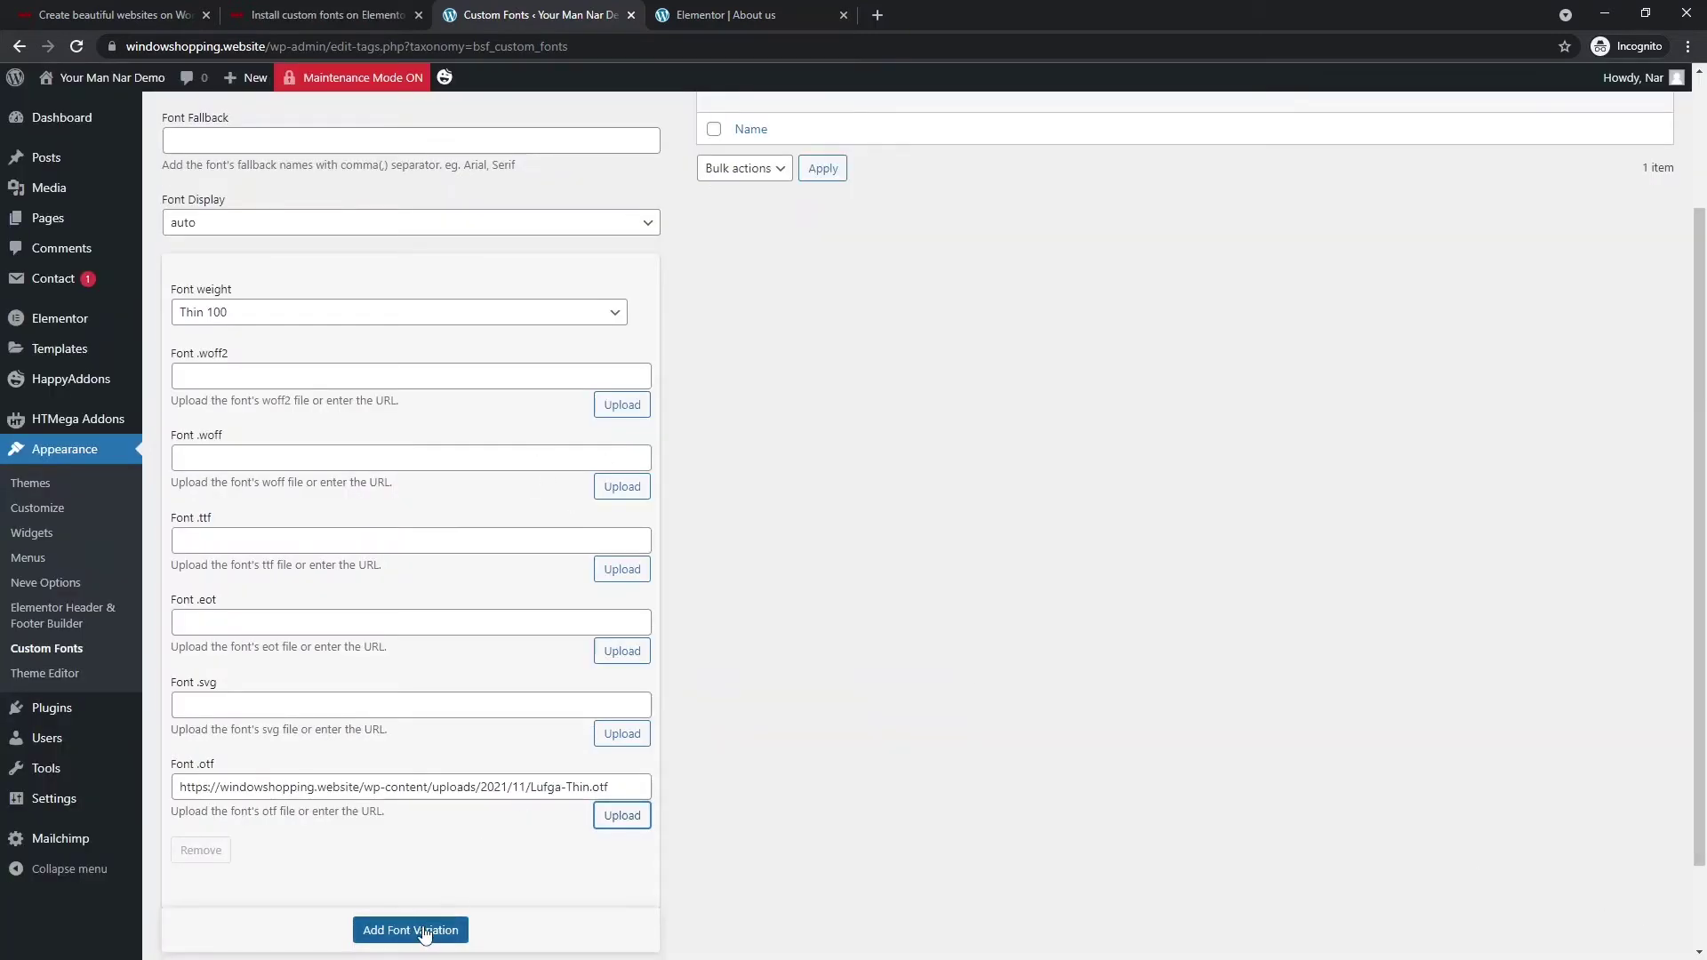
{"action": "scroll", "coordinate": [429, 903], "scroll_direction": "down", "scroll_amount": 1}
{"action": "left_click", "coordinate": [429, 843]}
{"action": "scroll", "coordinate": [428, 841], "scroll_direction": "down", "scroll_amount": 7}
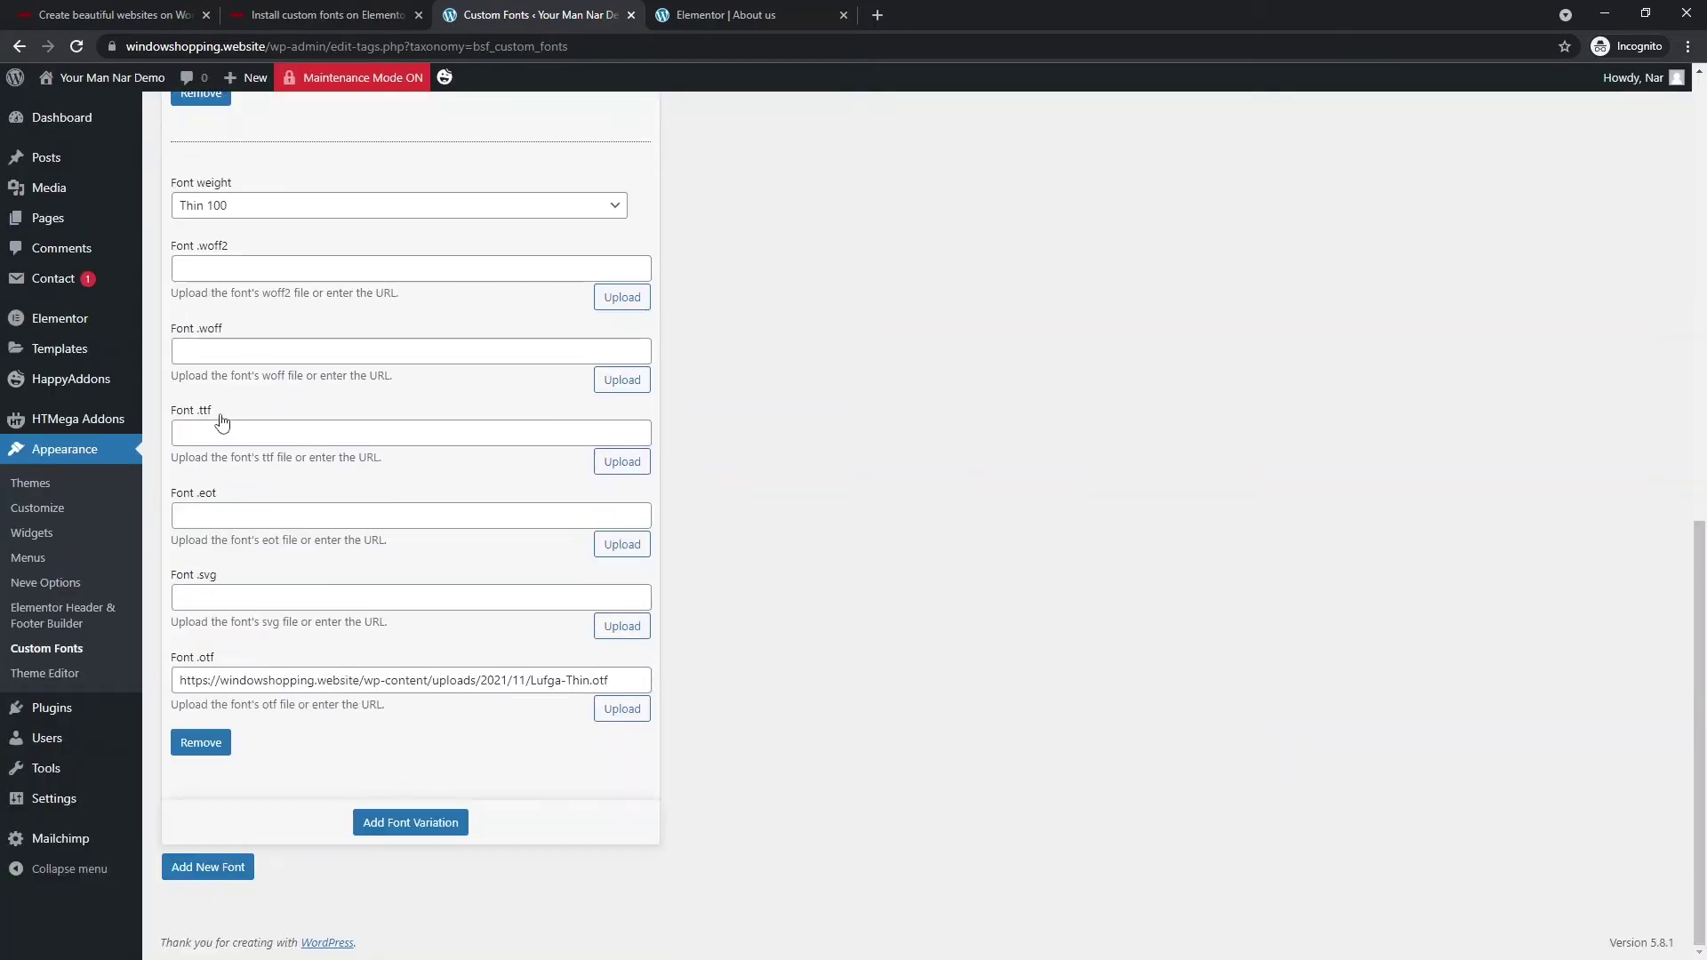
{"action": "left_click", "coordinate": [243, 201]}
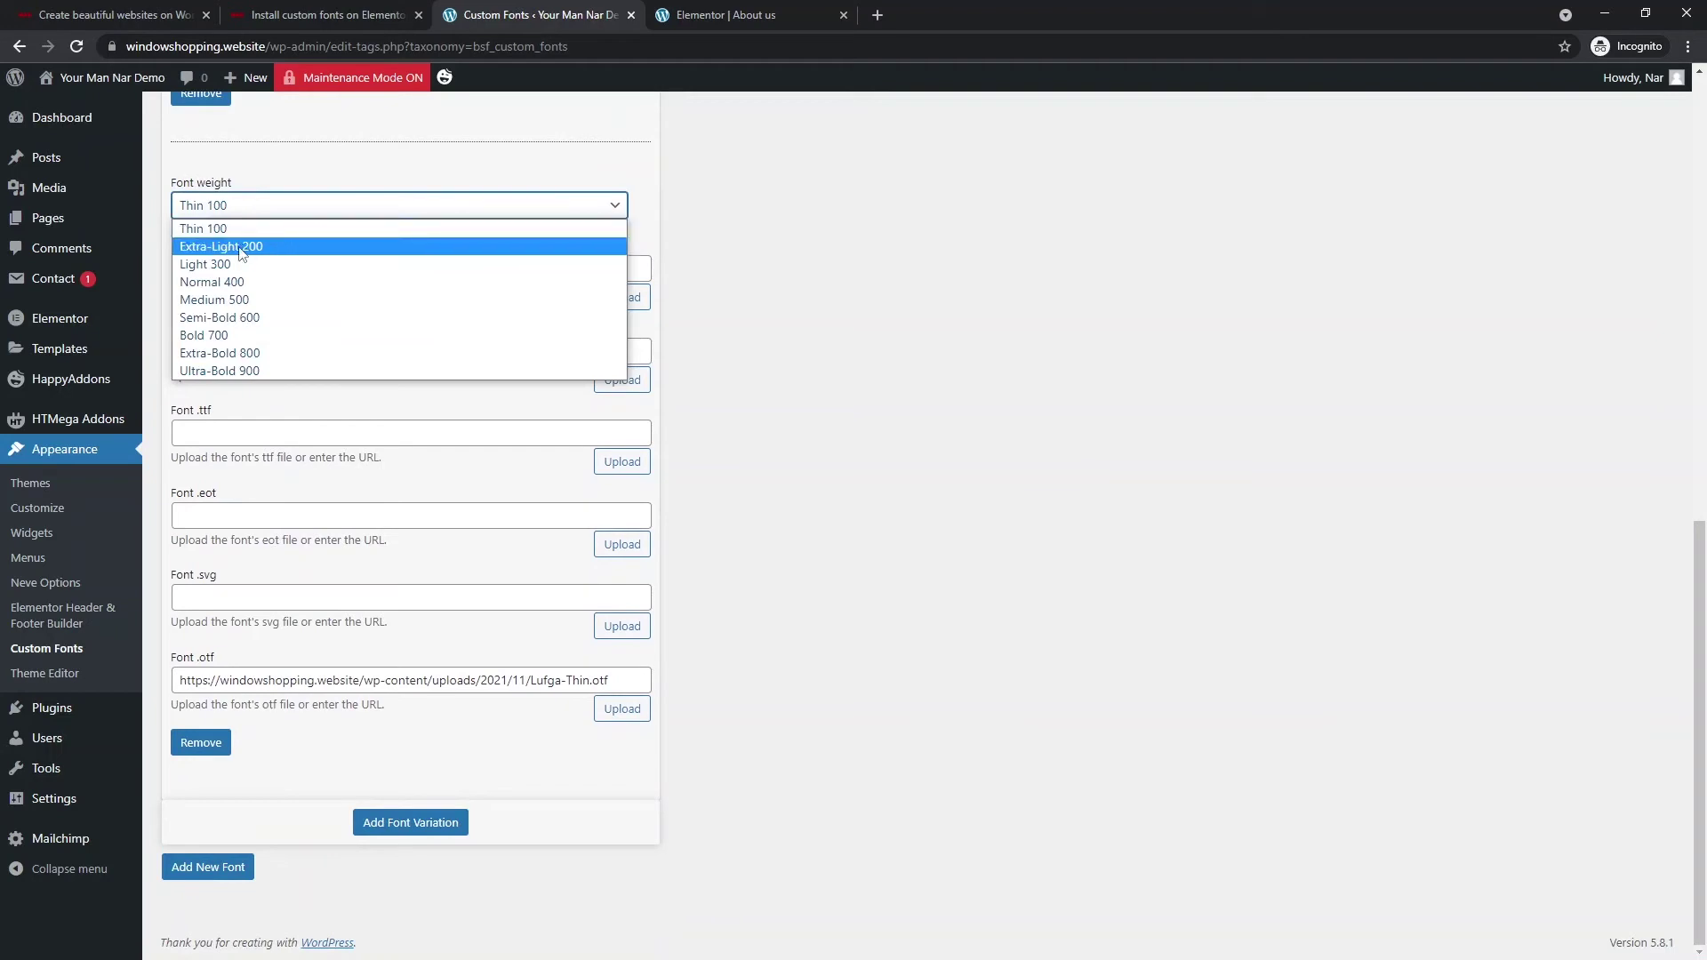
{"action": "left_click", "coordinate": [241, 248]}
{"action": "left_click", "coordinate": [622, 709]}
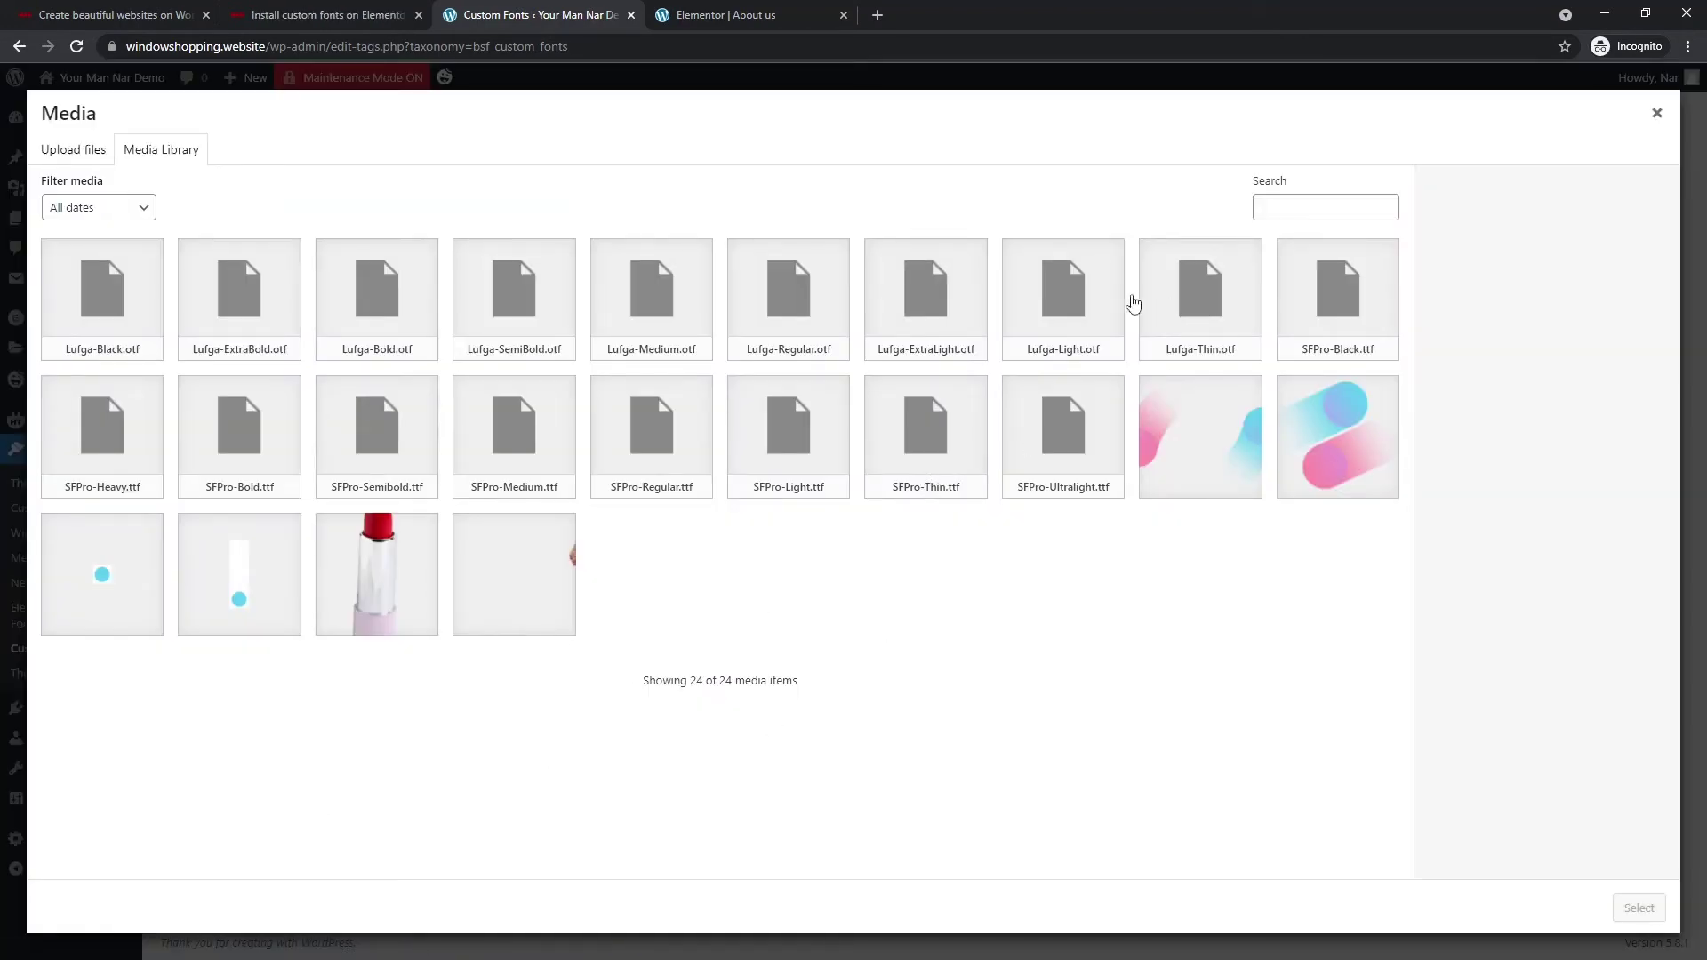
{"action": "left_click", "coordinate": [948, 318]}
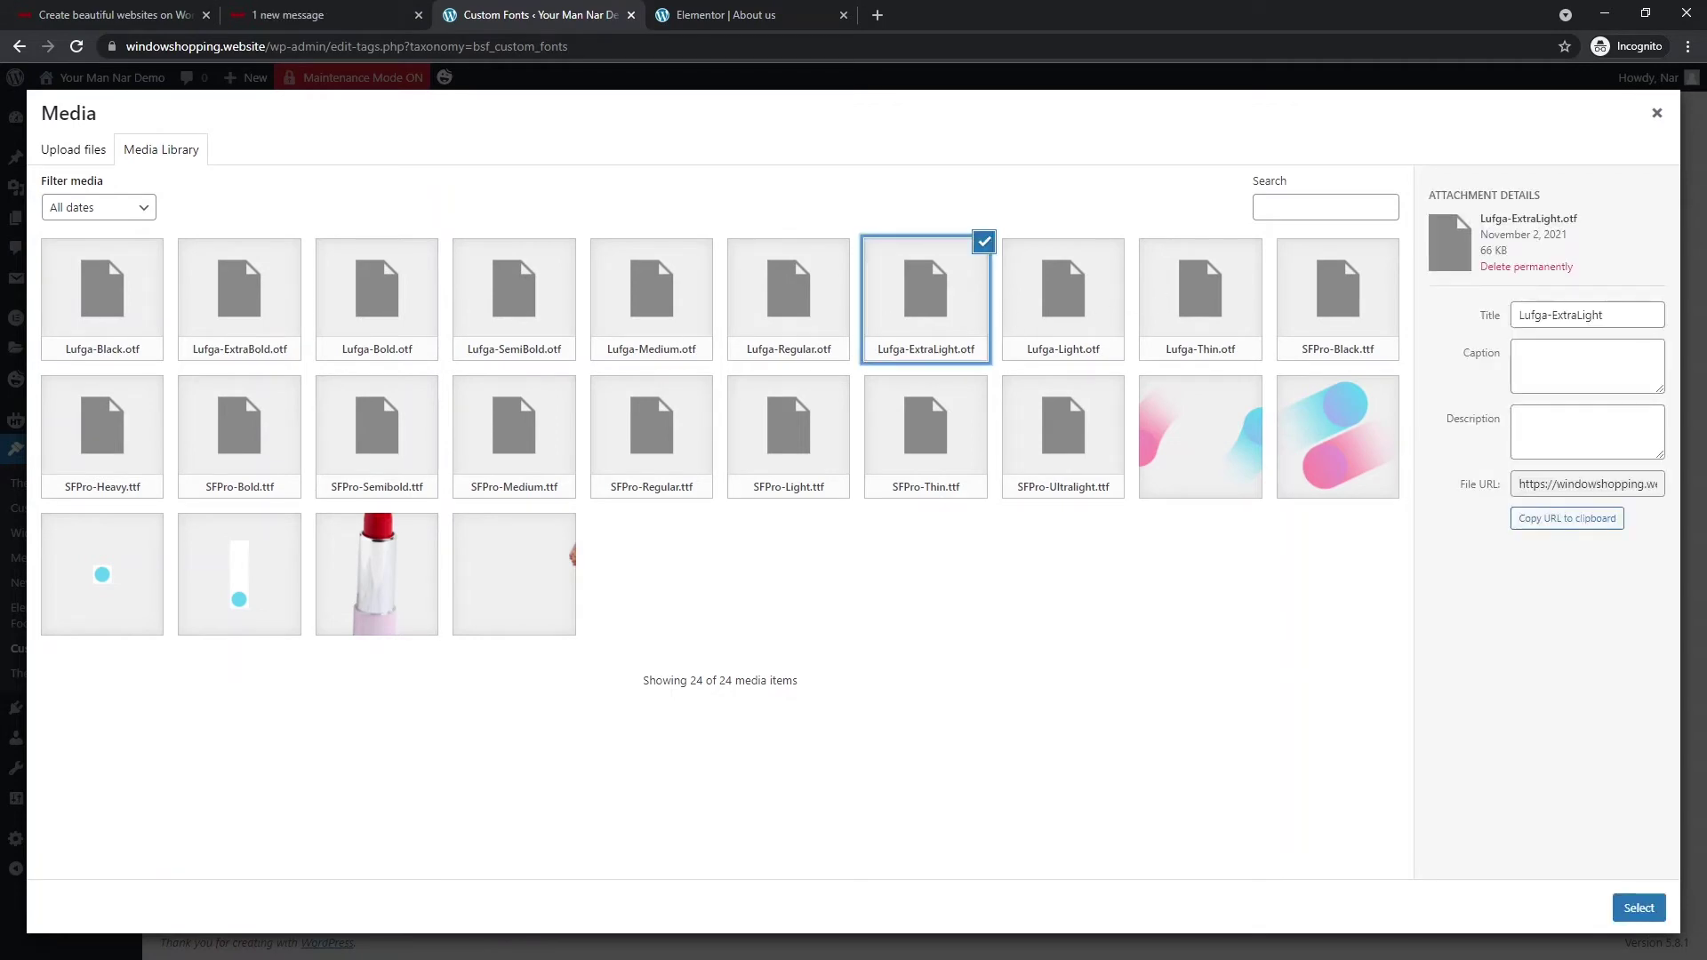
{"action": "left_click", "coordinate": [1639, 908]}
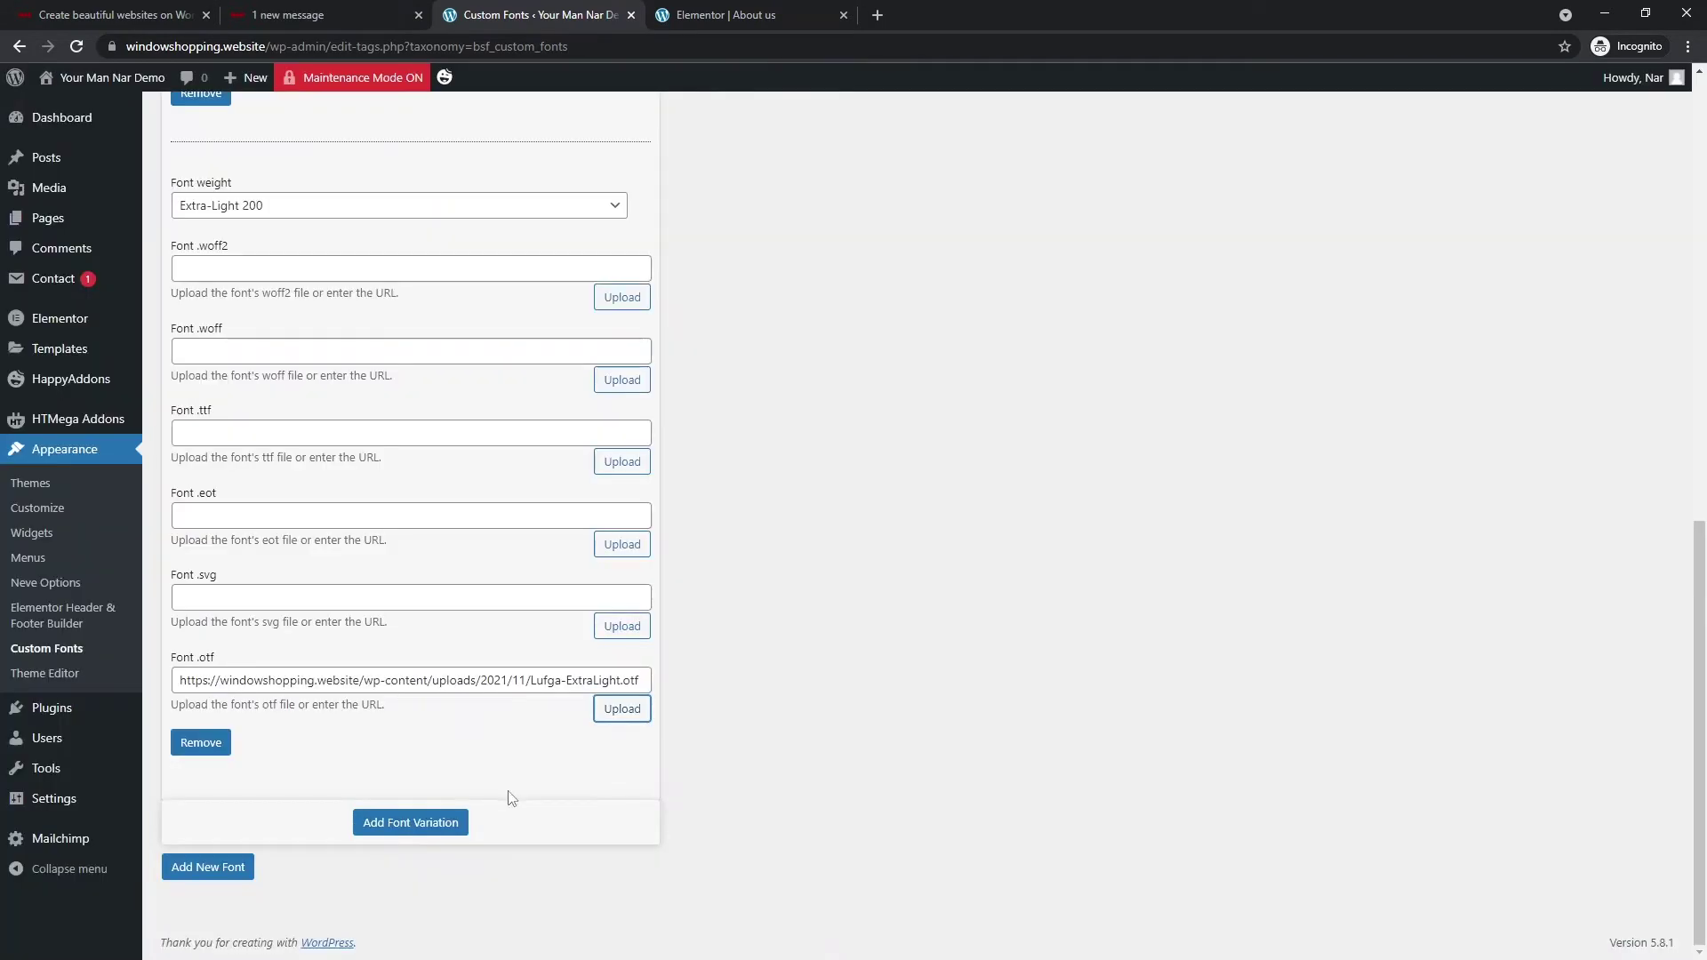
Step: Add a Light 300 variation with Lufga-Light.otf attached
{"action": "left_click", "coordinate": [398, 826]}
{"action": "left_click", "coordinate": [621, 709]}
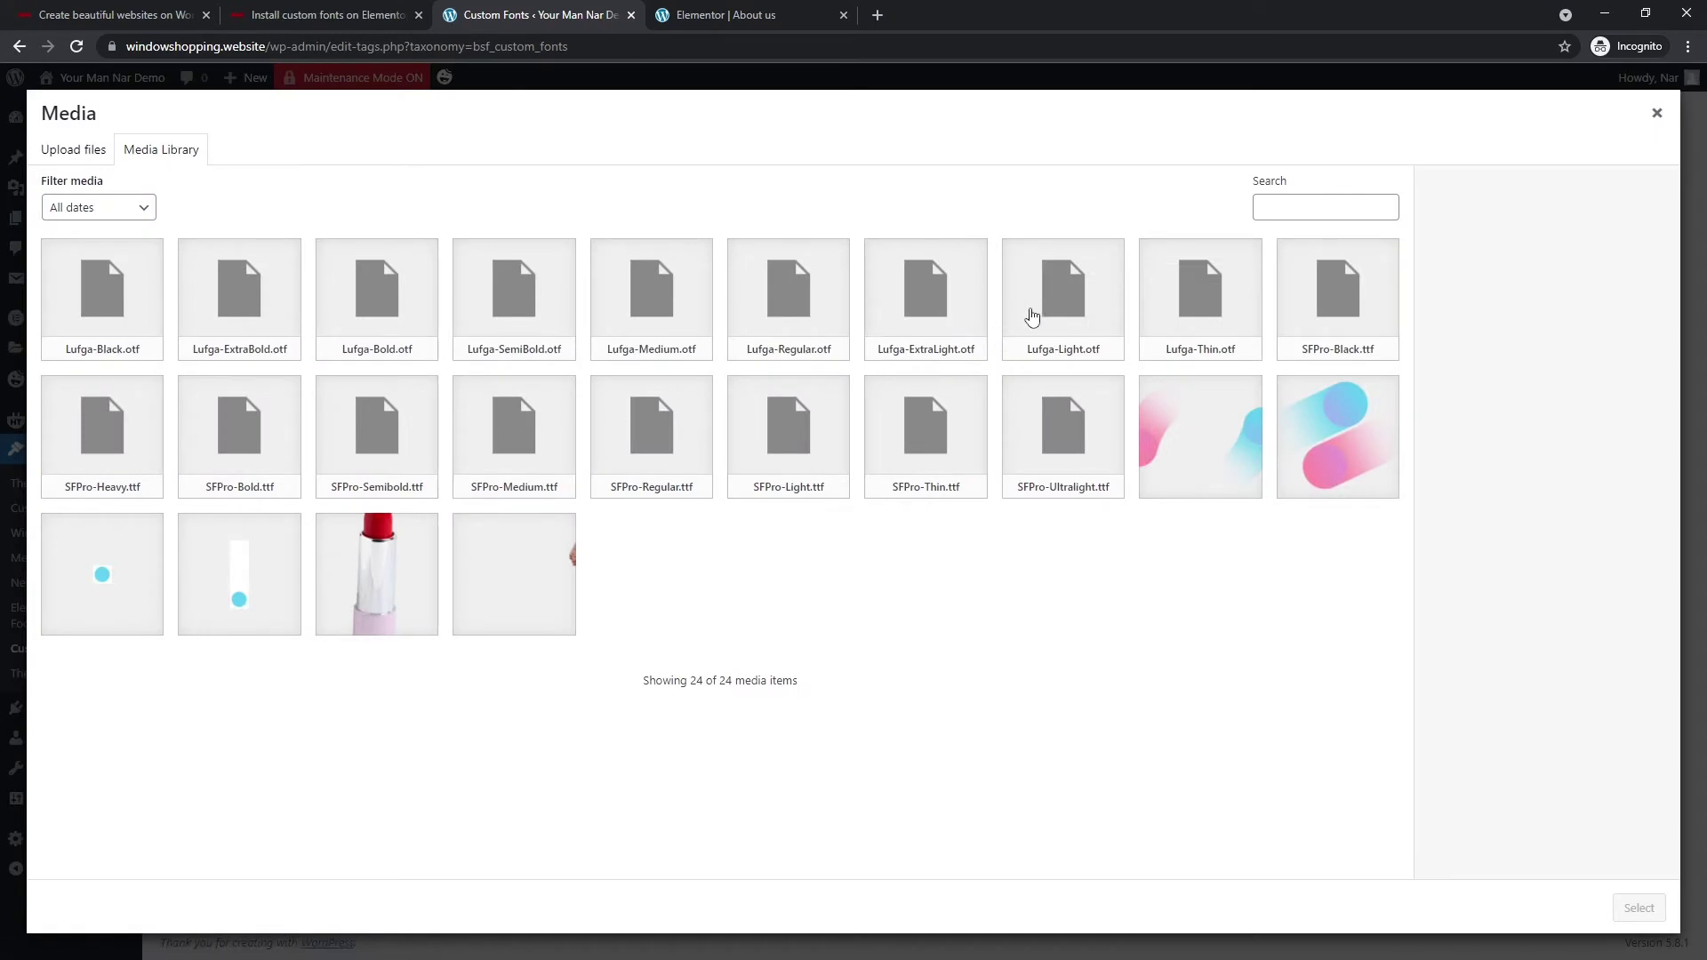
{"action": "left_click", "coordinate": [1032, 317]}
{"action": "left_click", "coordinate": [1639, 908]}
{"action": "scroll", "coordinate": [468, 369], "scroll_direction": "up", "scroll_amount": 2}
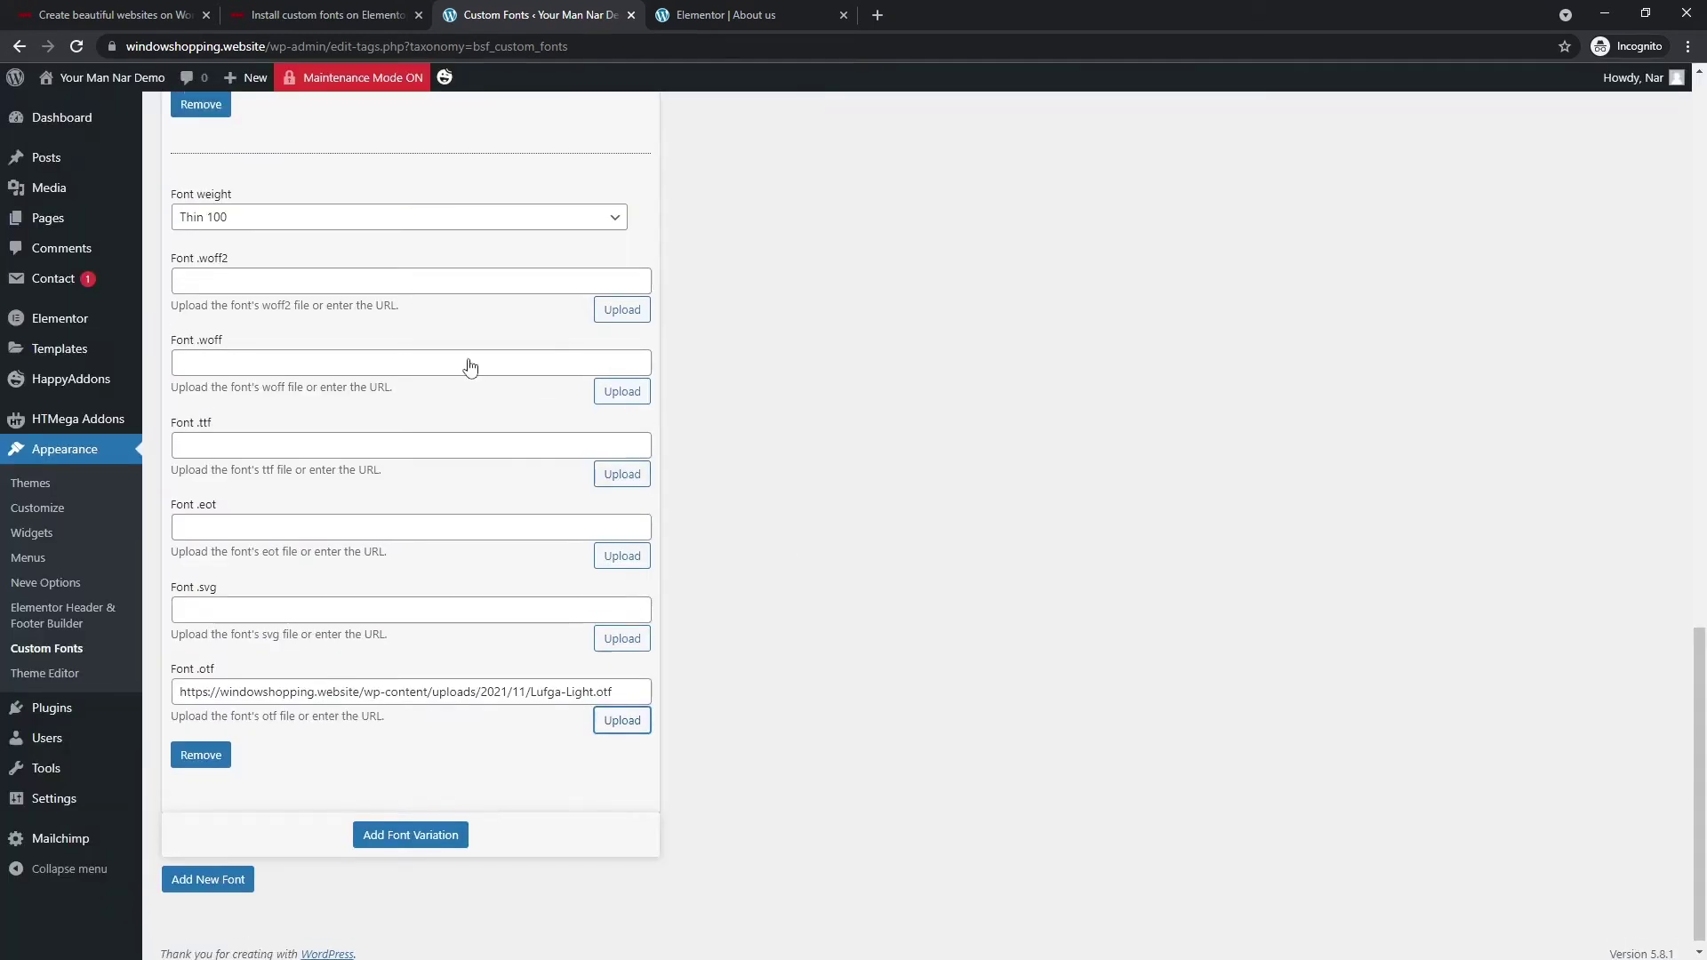
{"action": "left_click", "coordinate": [361, 294]}
{"action": "left_click", "coordinate": [324, 355]}
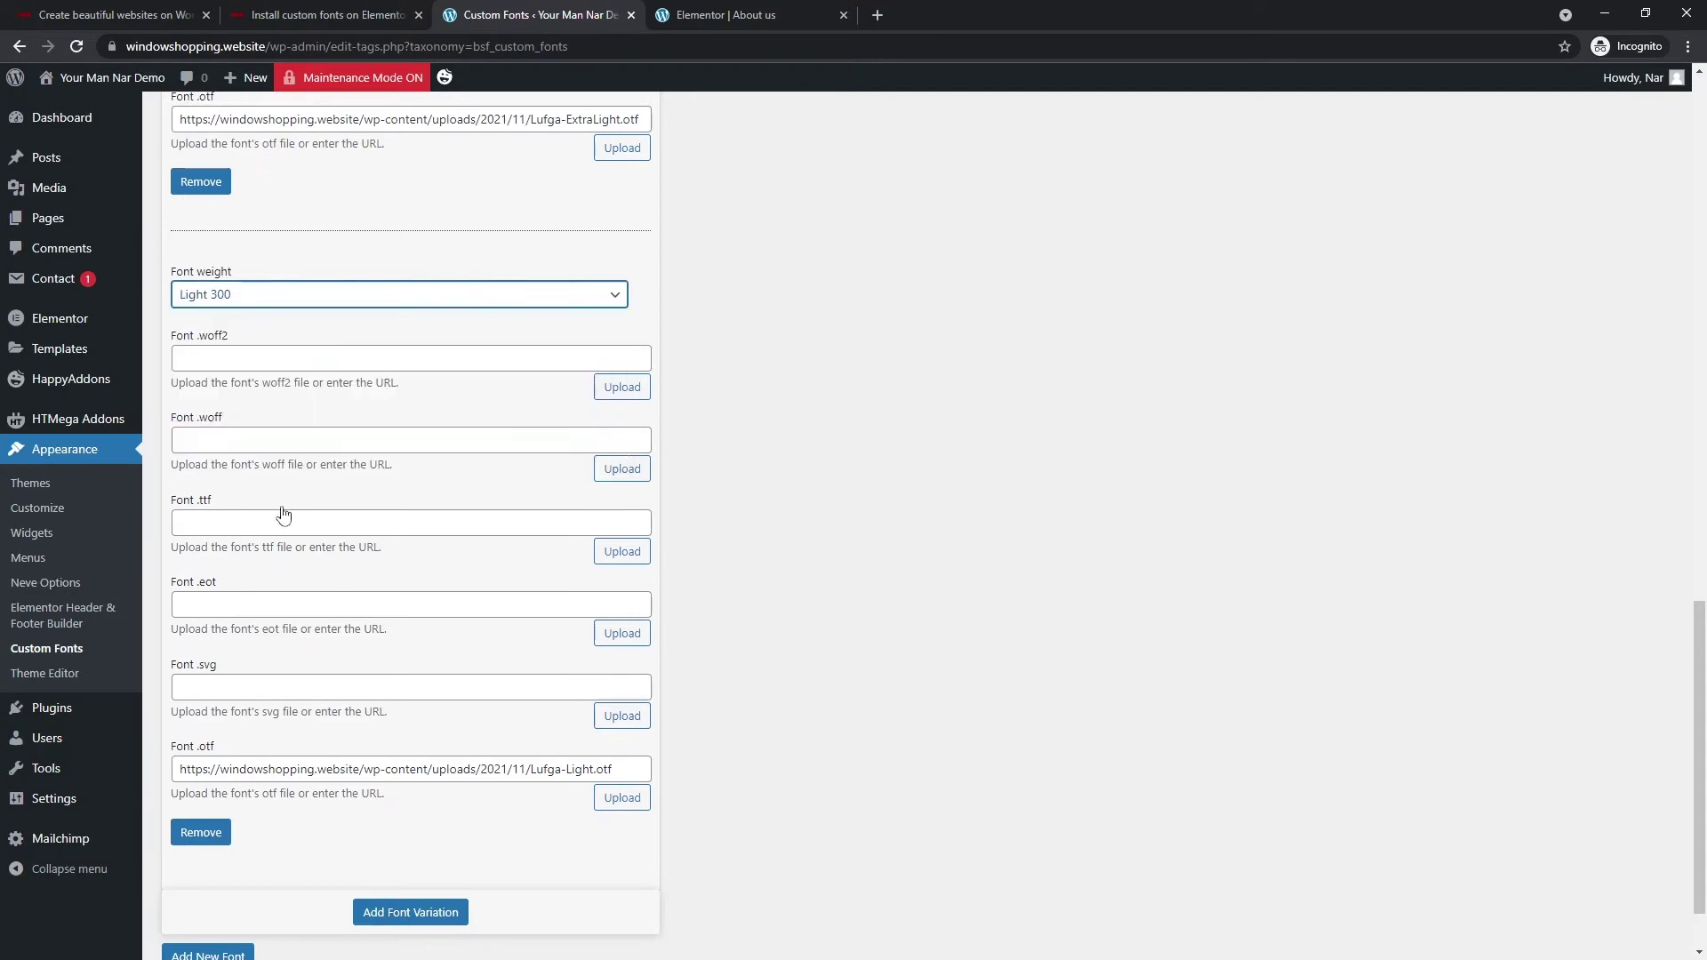
{"action": "key", "text": "alt+Tab"}
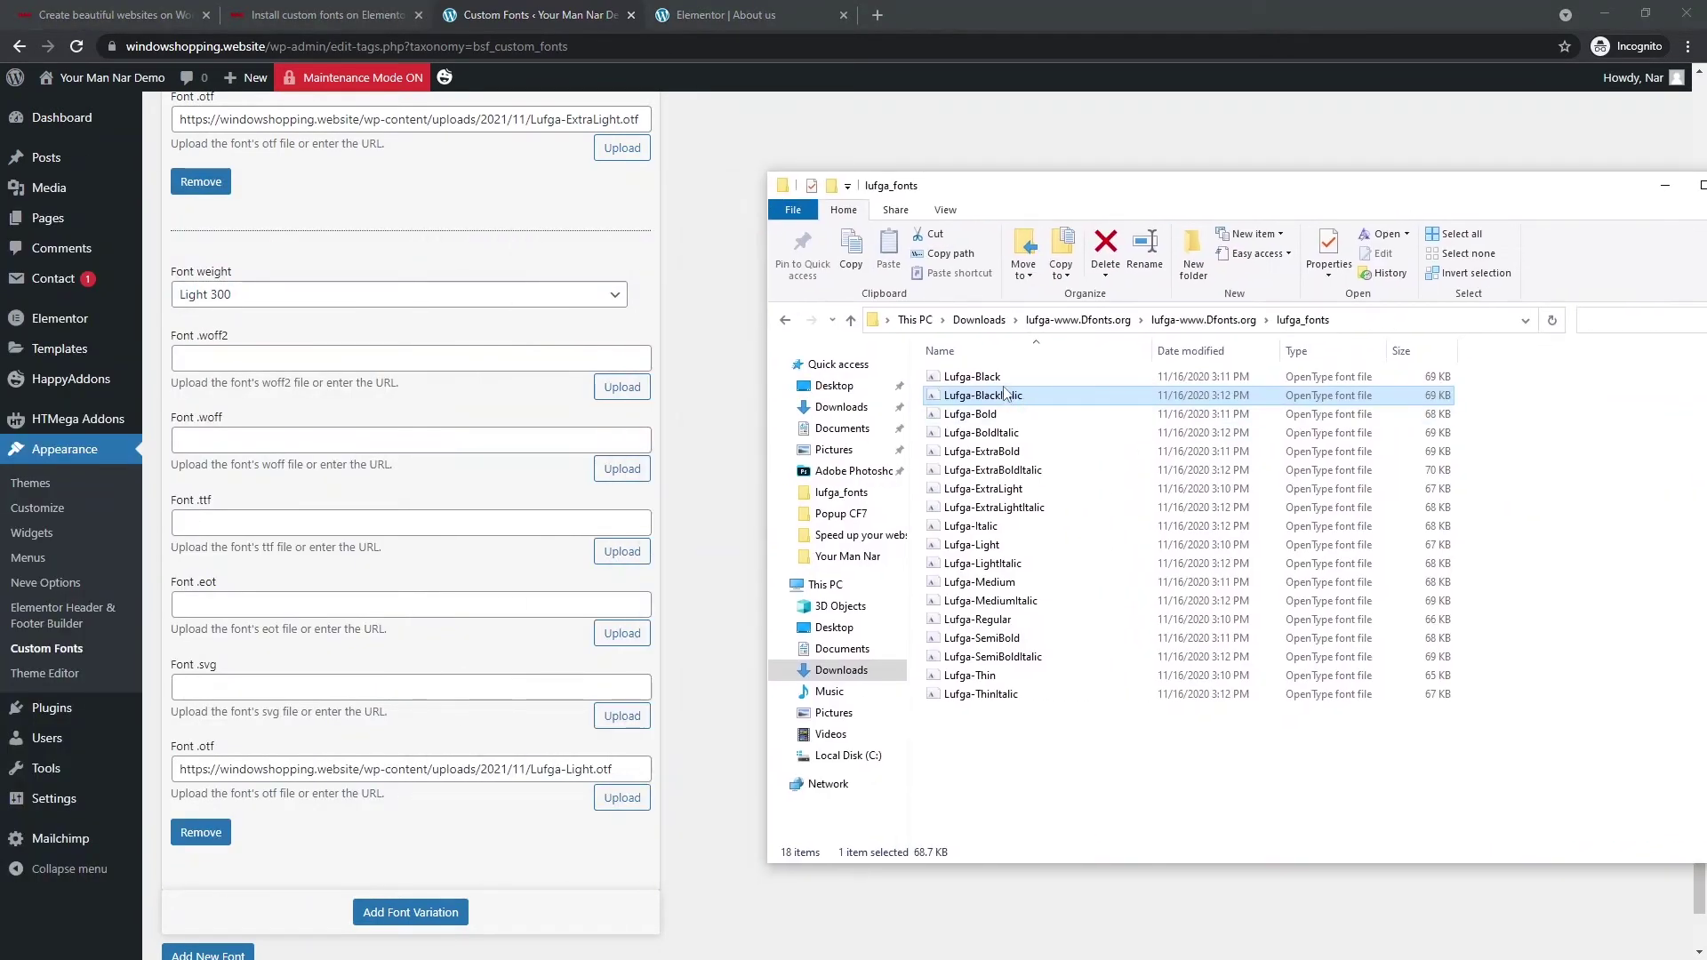
Step: Point out the Thin, ExtraLight, ExtraBold, Medium and Regular Lufga files in the folder
{"action": "left_click", "coordinate": [1021, 676]}
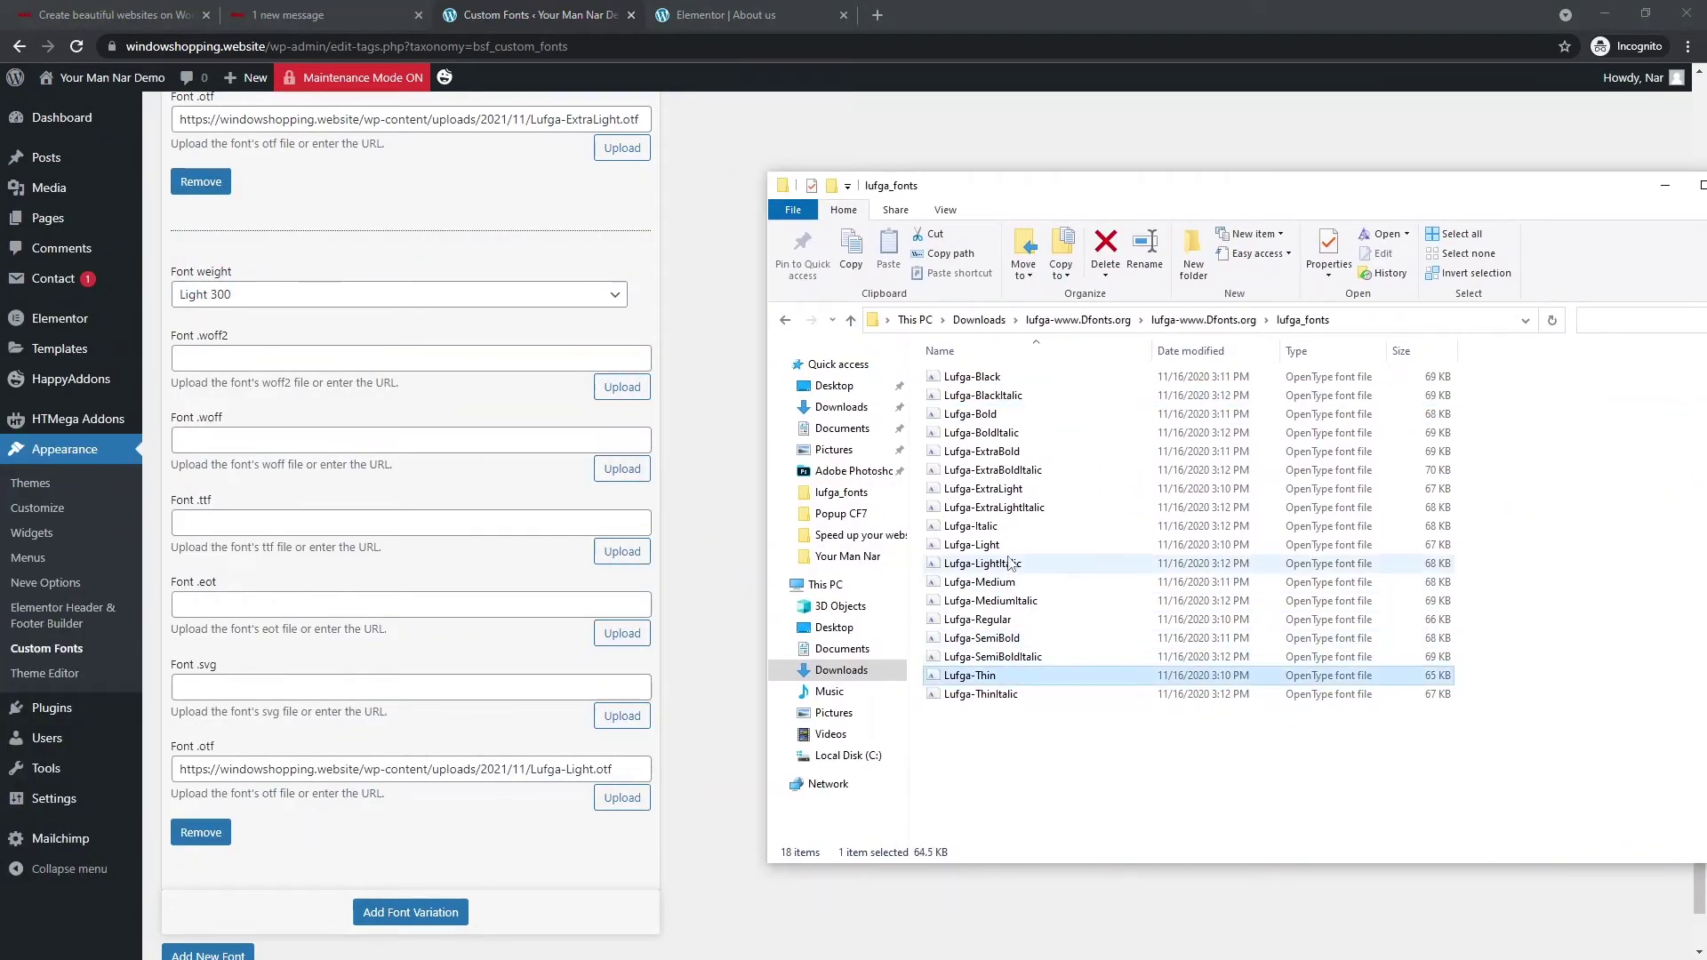
{"action": "left_click", "coordinate": [1023, 489]}
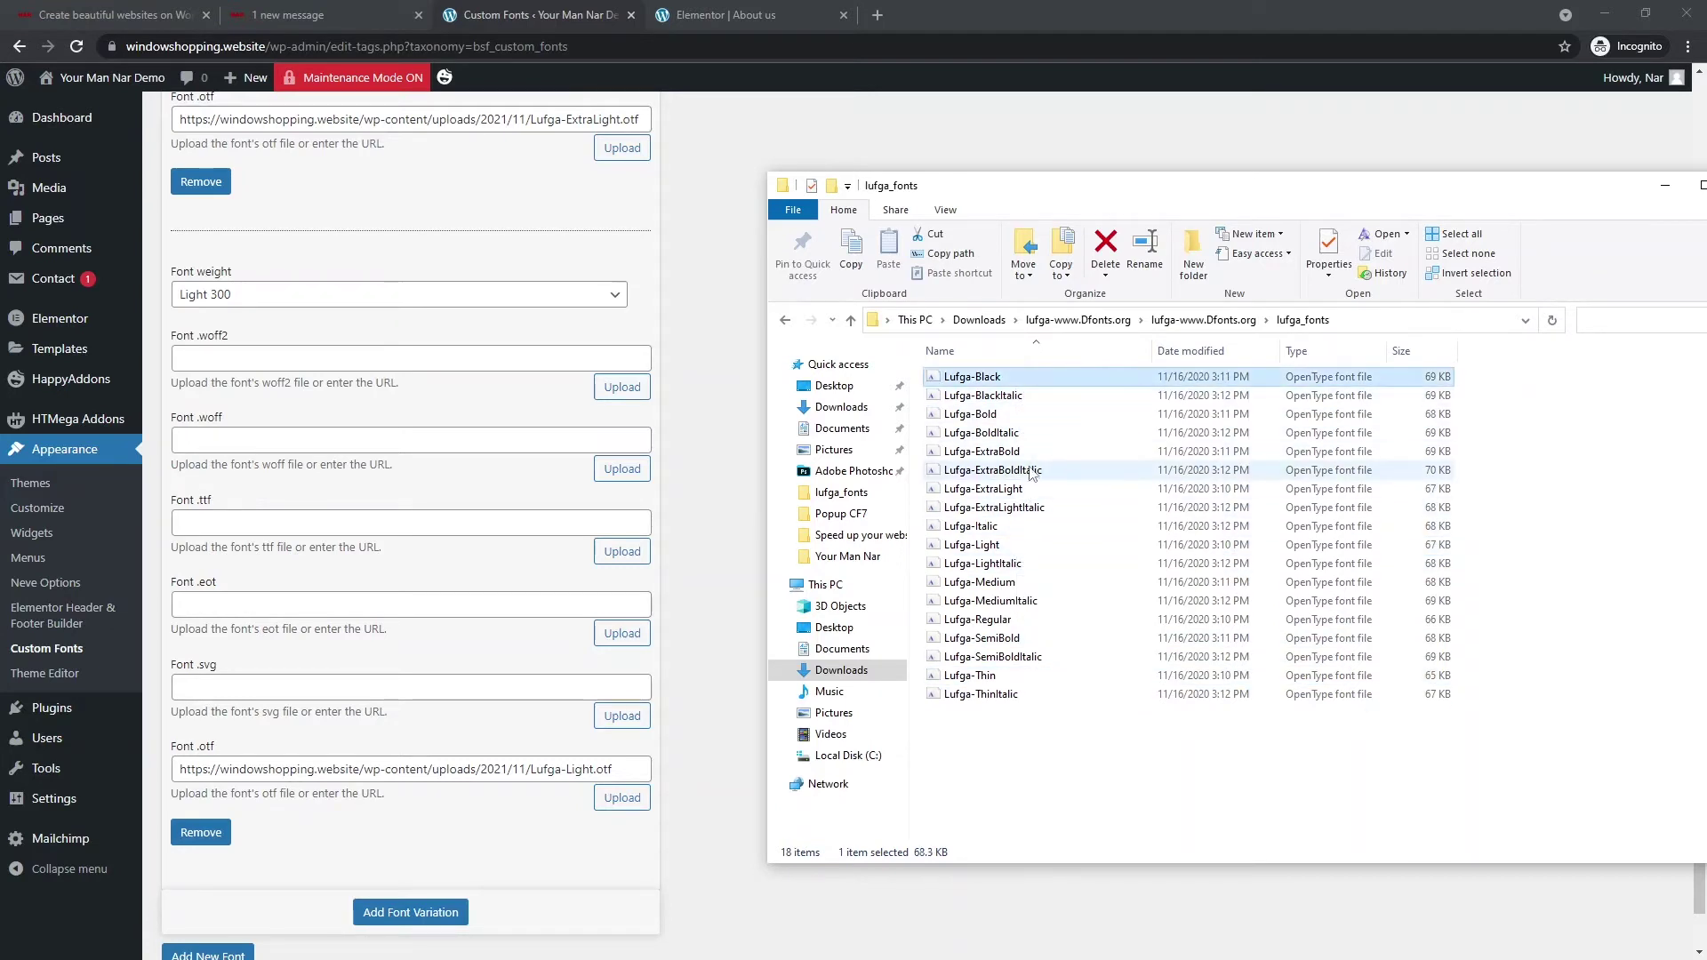
{"action": "left_click", "coordinate": [1029, 454]}
{"action": "left_click", "coordinate": [1032, 583]}
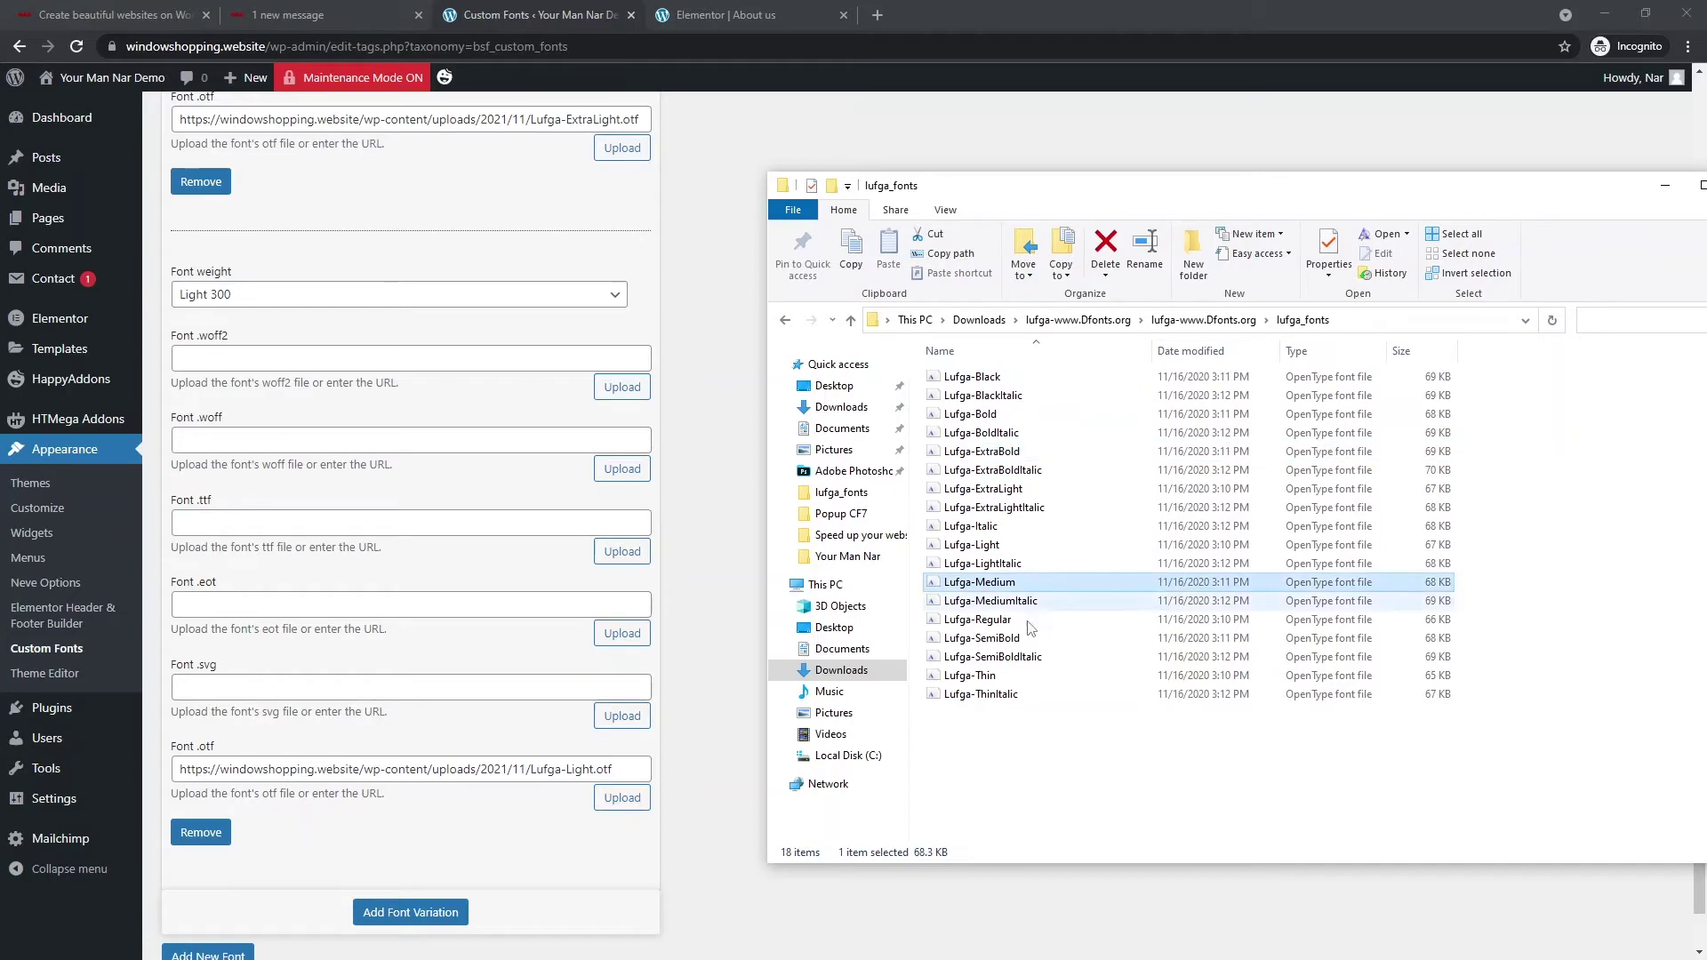
{"action": "left_click", "coordinate": [1030, 622]}
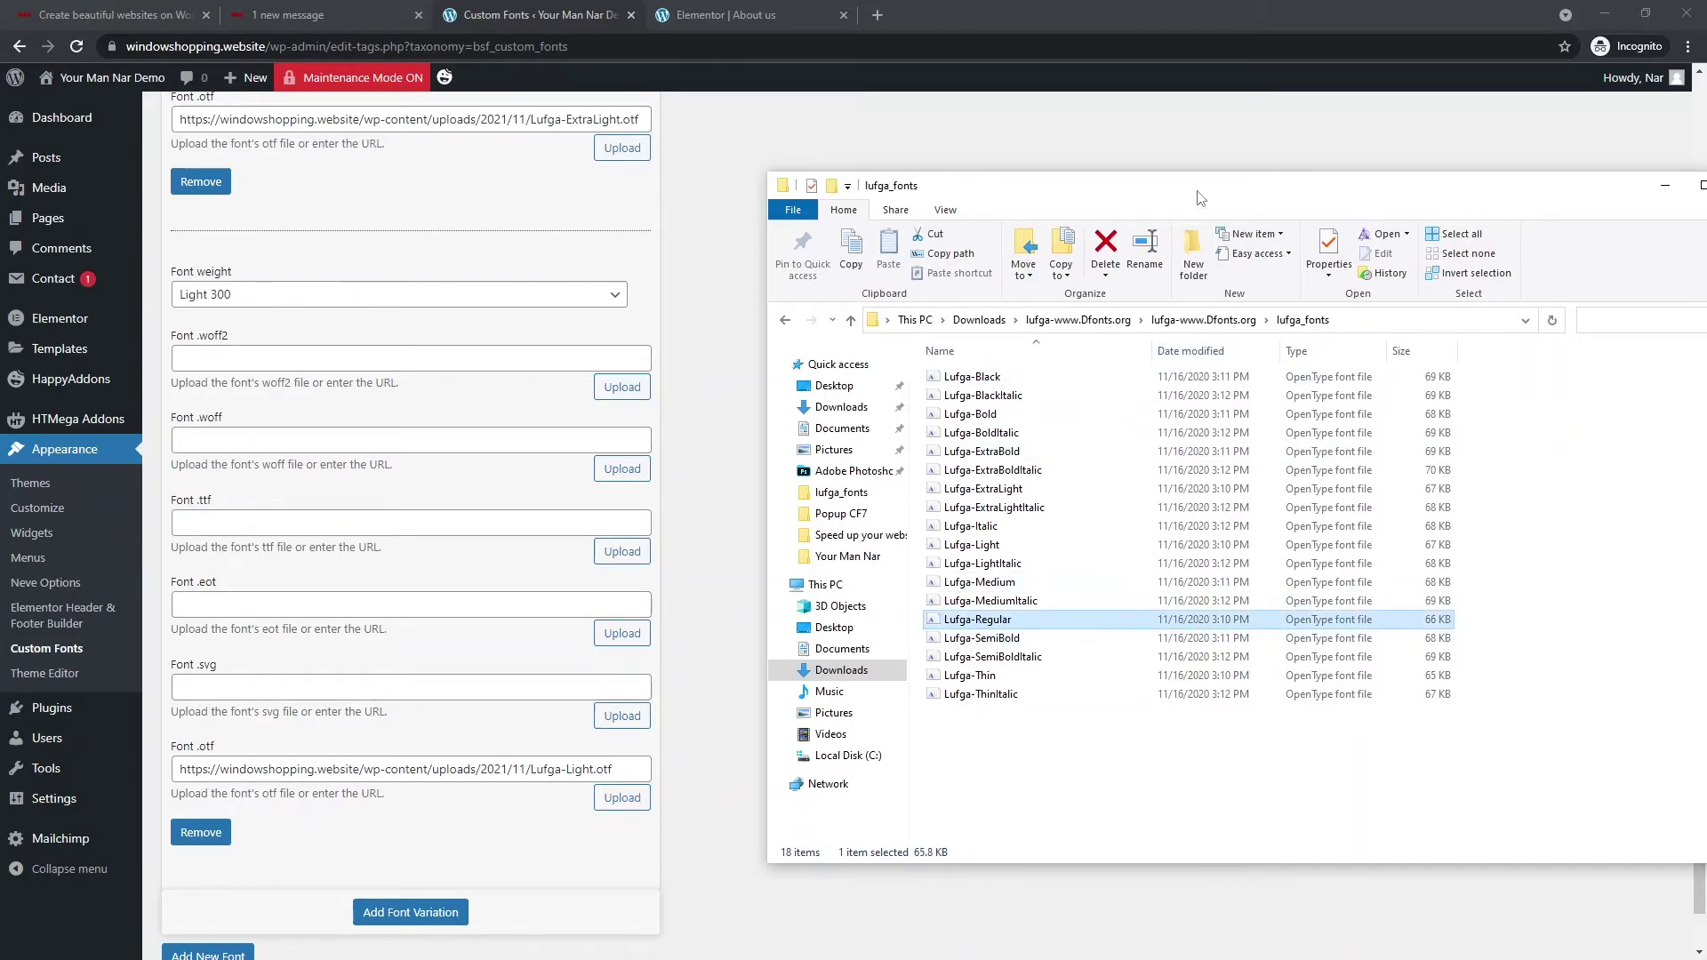
{"action": "left_click", "coordinate": [1665, 185]}
{"action": "key", "text": "alt+Tab"}
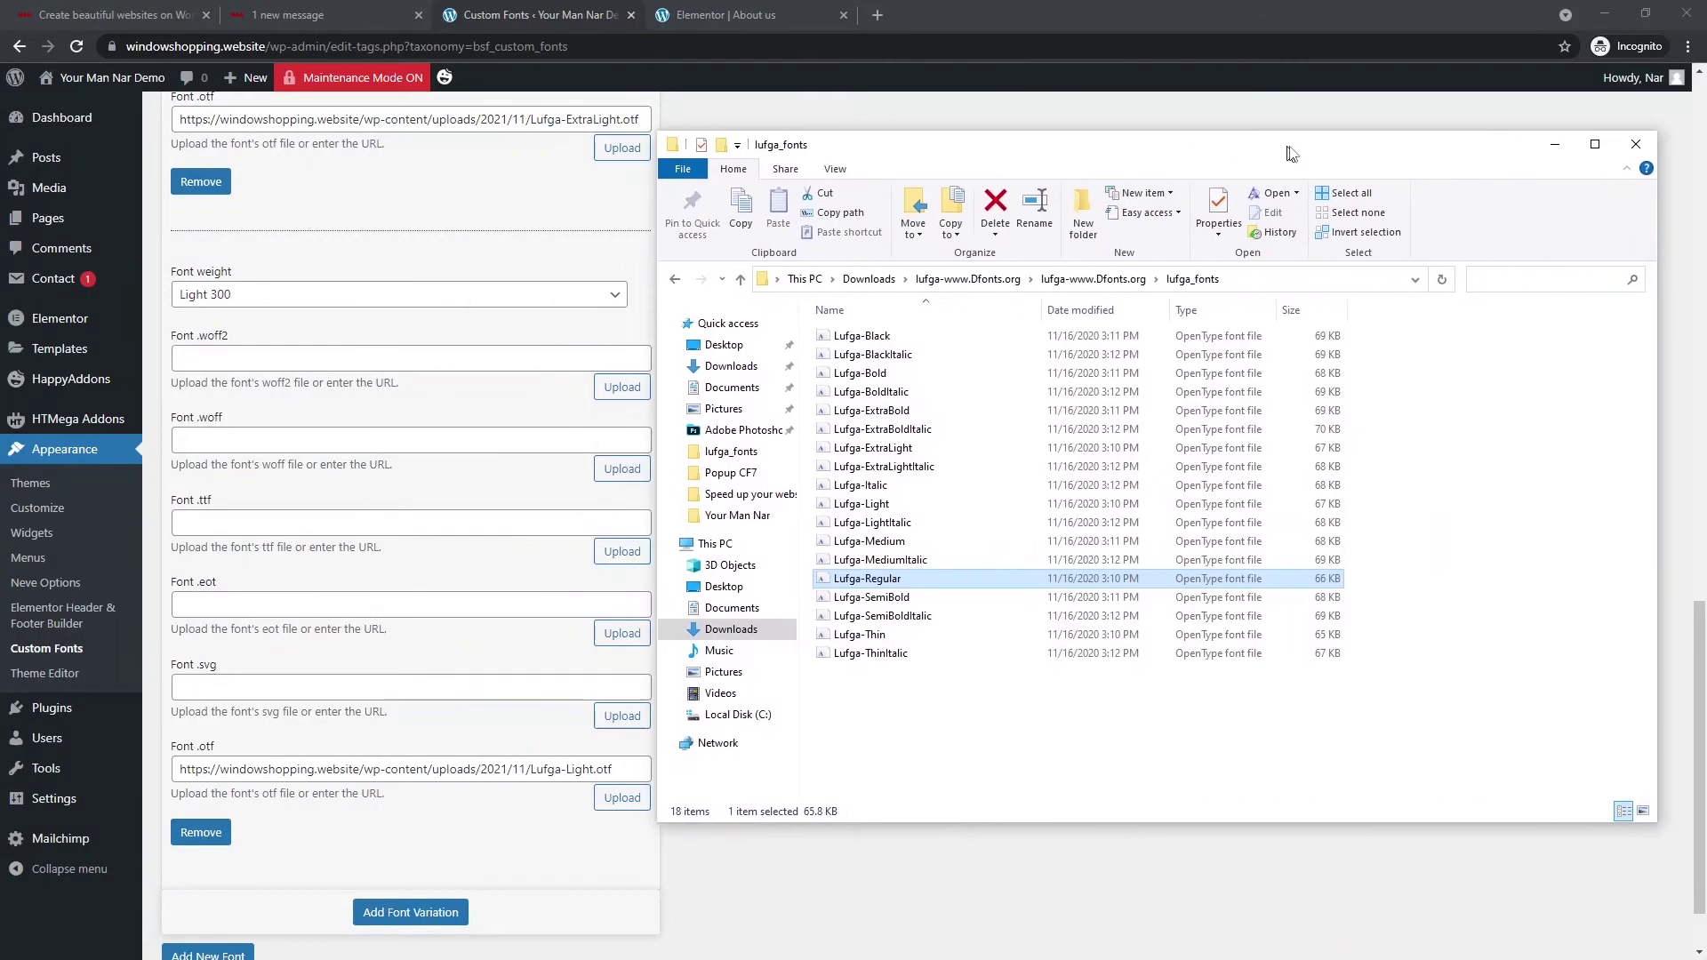
Step: Select the nine upright Lufga files, Black through SemiBold, then return to the weight choices
{"action": "left_click", "coordinate": [889, 336]}
{"action": "left_click", "coordinate": [920, 373], "text": "ctrl"}
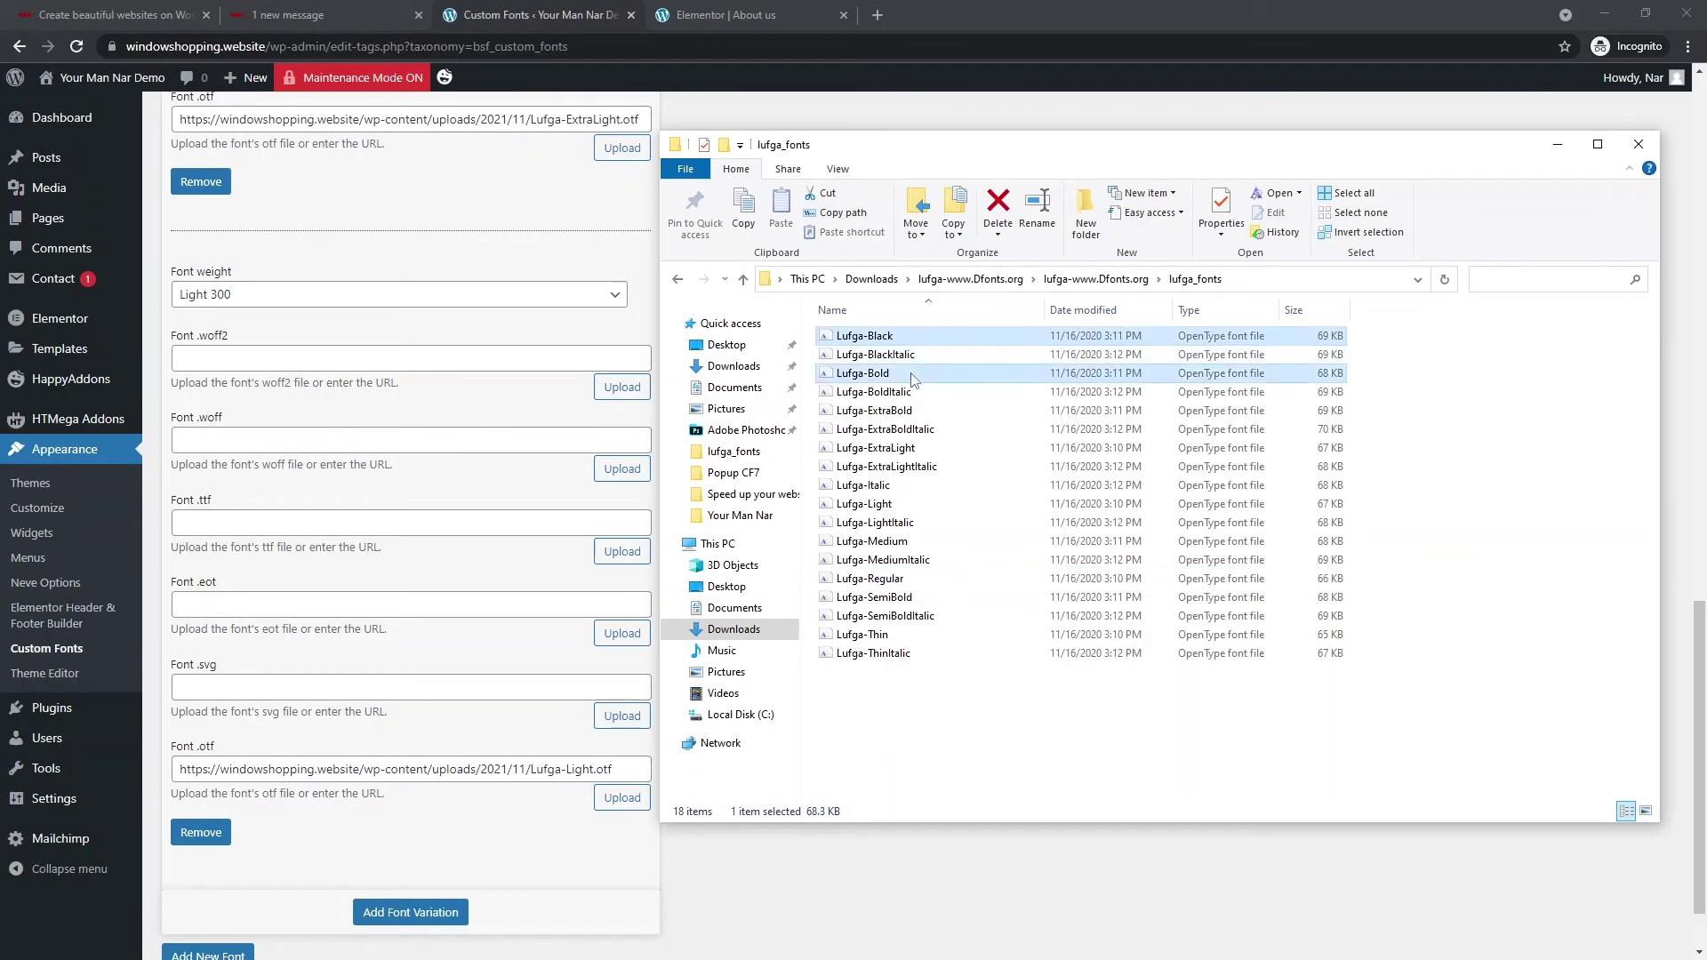
{"action": "left_click", "coordinate": [920, 410], "text": "ctrl"}
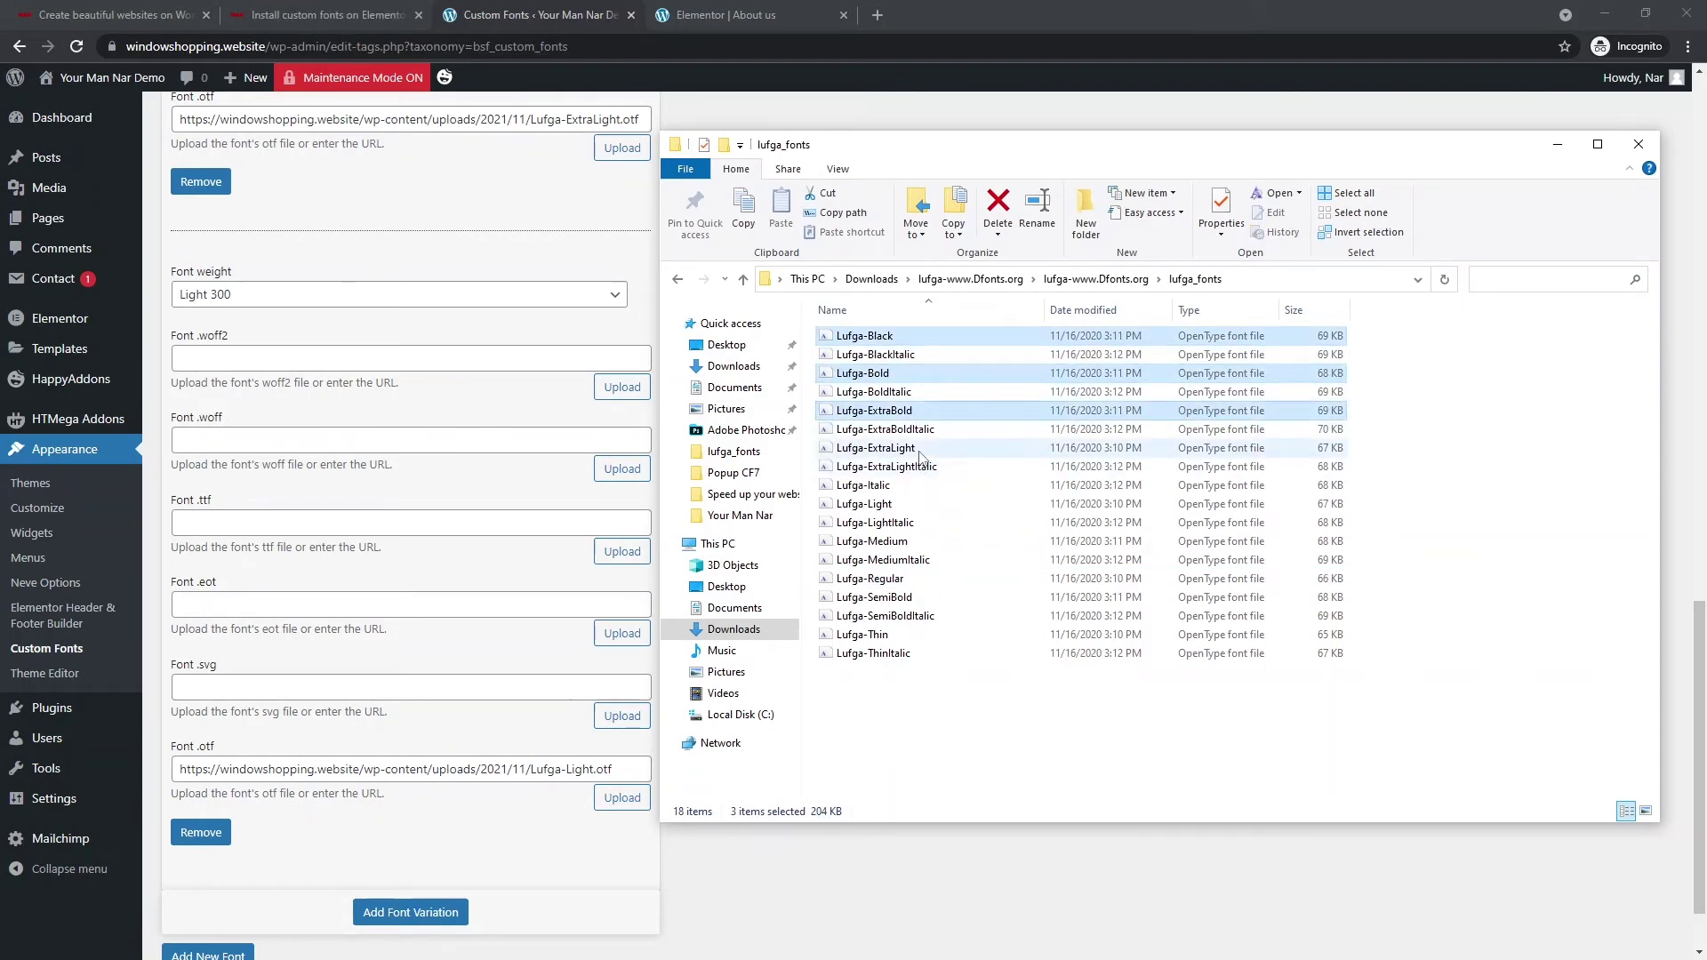
{"action": "left_click", "coordinate": [918, 449], "text": "ctrl"}
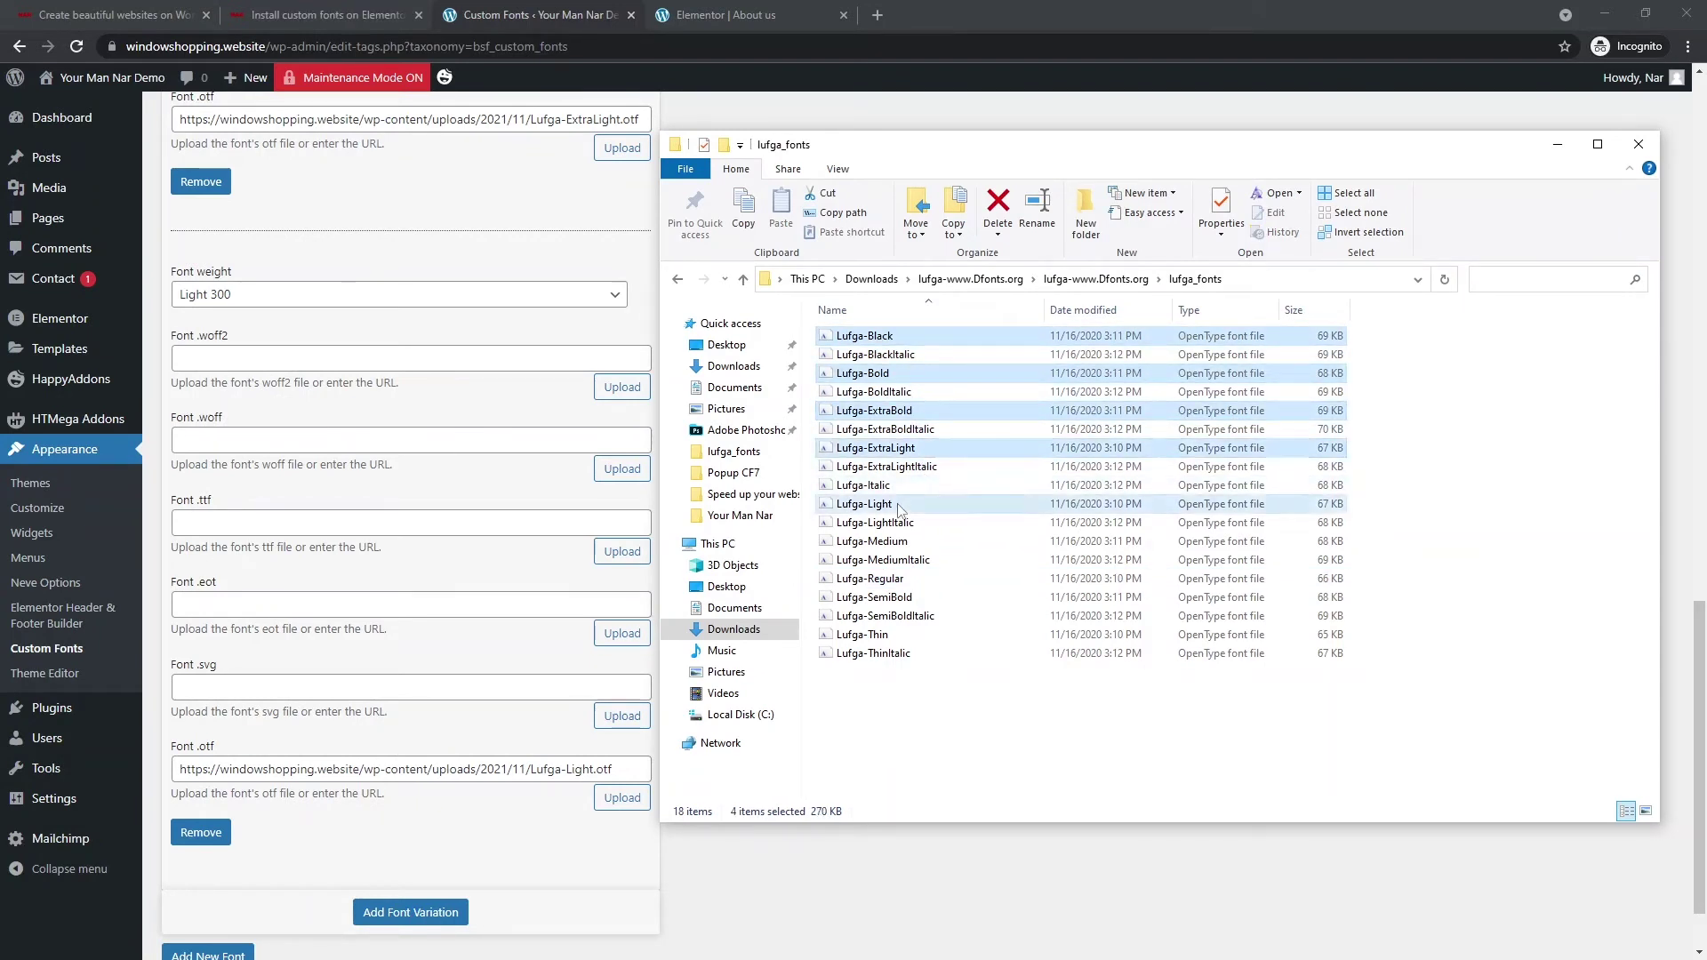
{"action": "left_click", "coordinate": [898, 505], "text": "ctrl"}
{"action": "left_click", "coordinate": [889, 541], "text": "ctrl"}
{"action": "left_click", "coordinate": [919, 581], "text": "ctrl"}
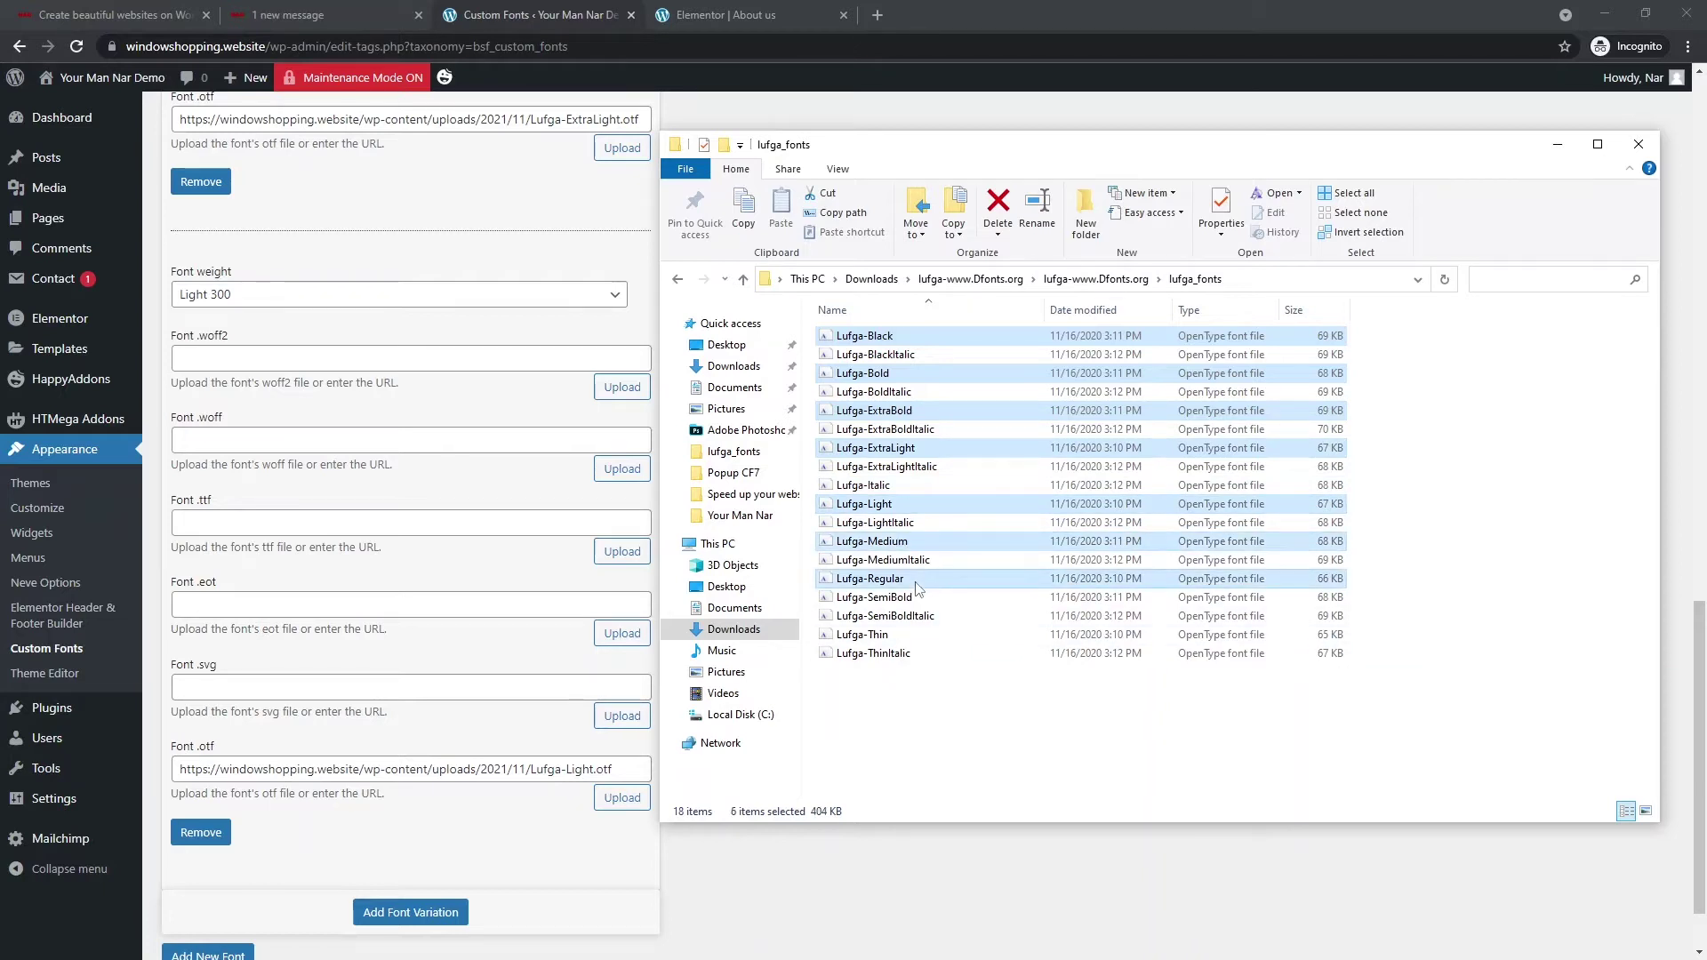
{"action": "left_click", "coordinate": [907, 637], "text": "ctrl"}
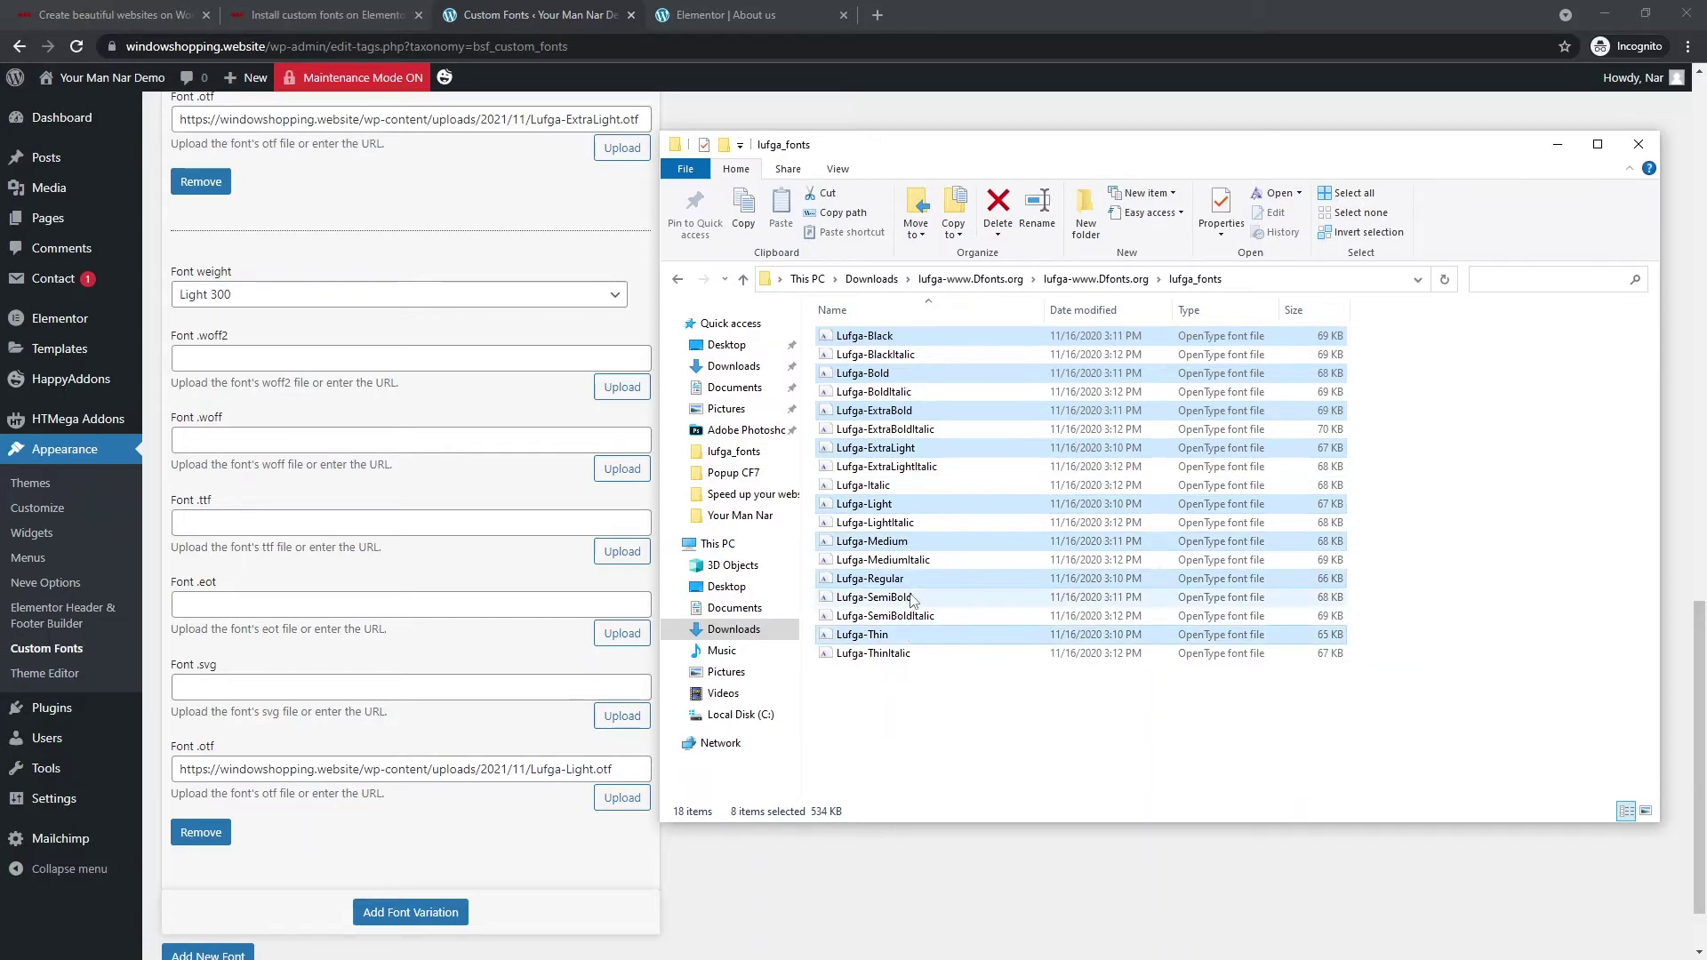
{"action": "left_click", "coordinate": [911, 599], "text": "ctrl"}
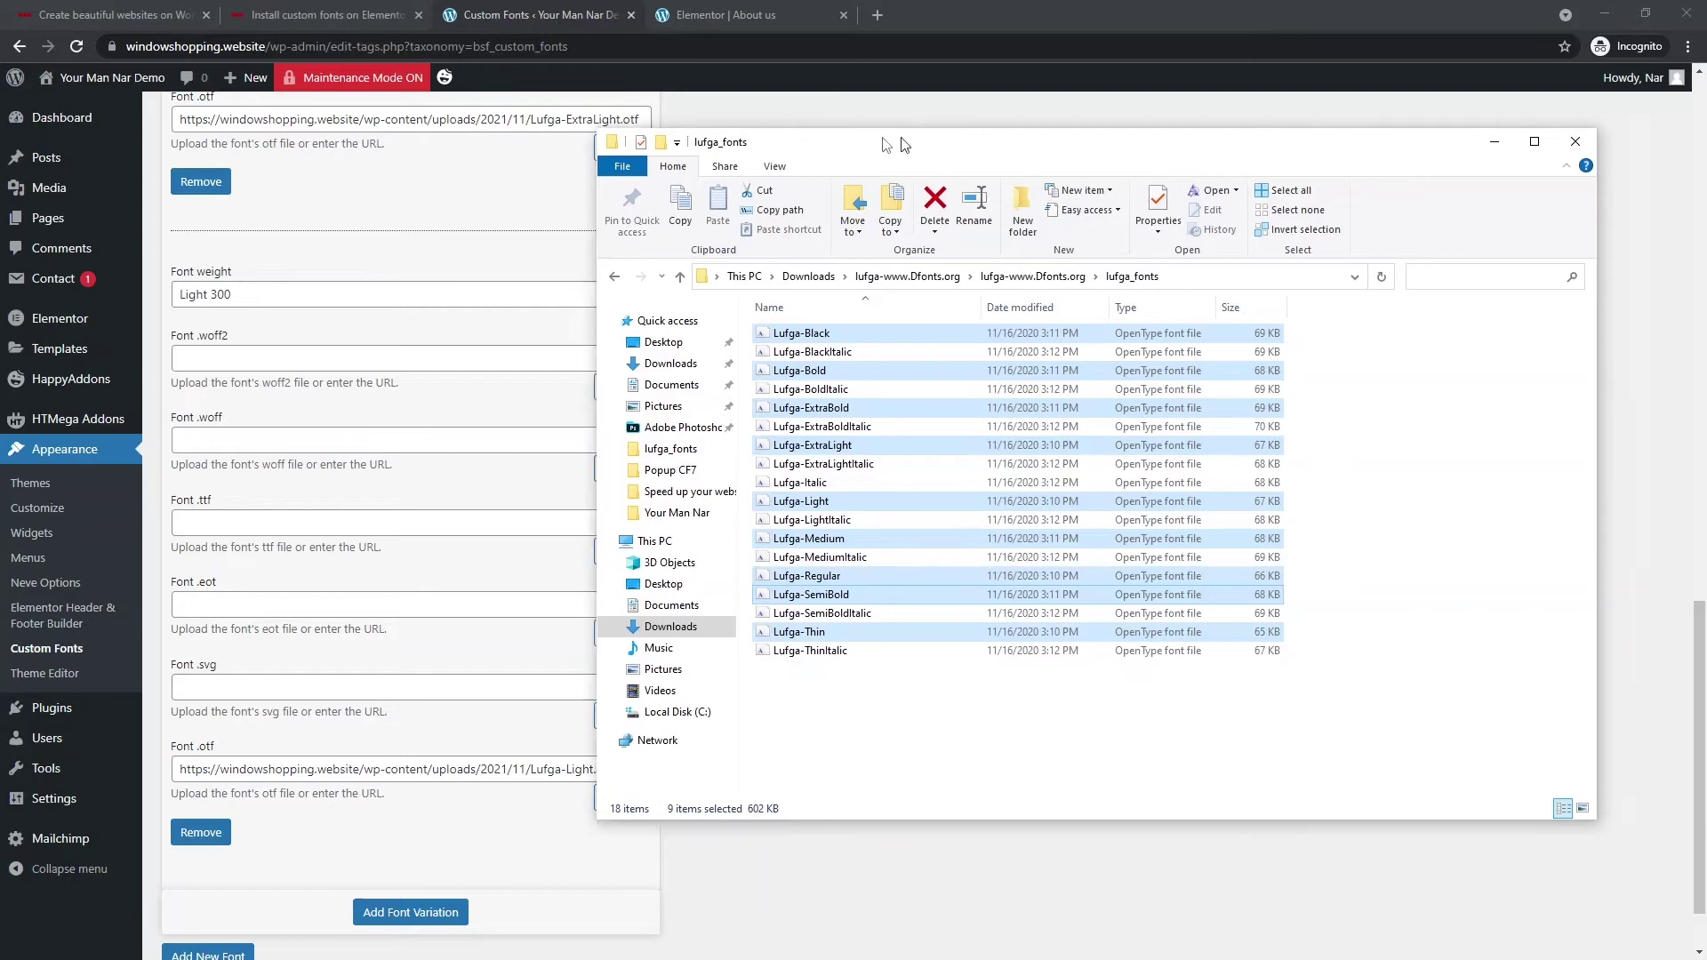
{"action": "left_click", "coordinate": [400, 249]}
{"action": "left_click", "coordinate": [348, 299]}
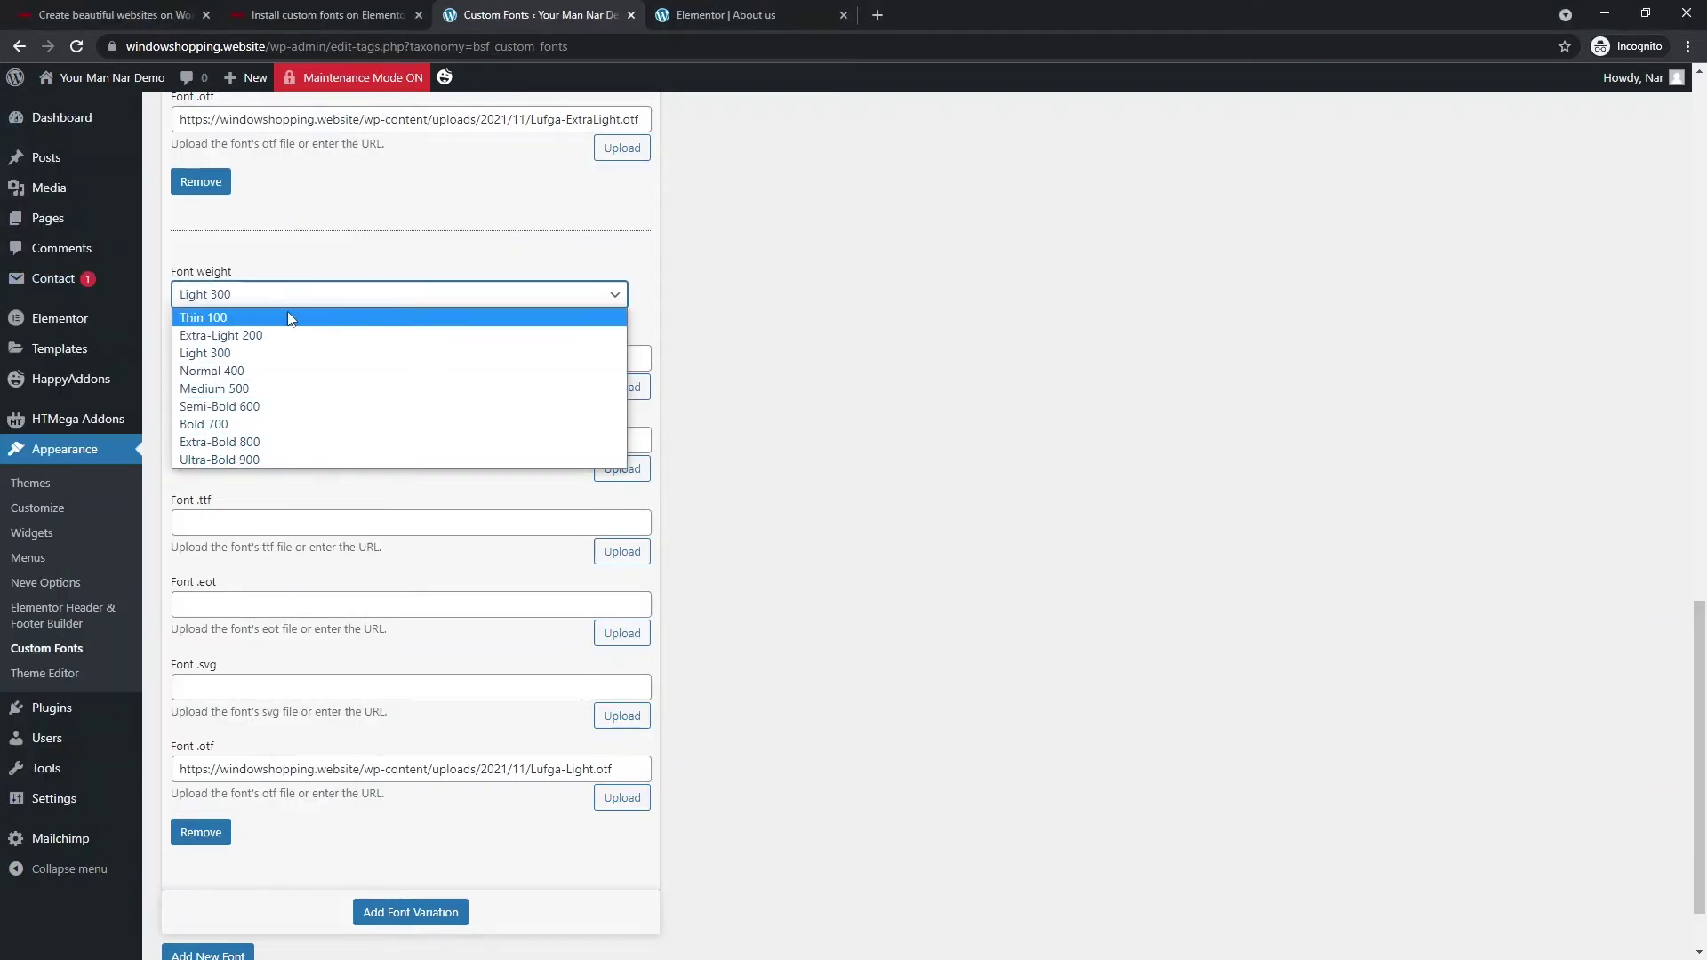
Step: Keep Light 300, then add a Normal 400 variation using Lufga-Regular.otf
{"action": "left_click", "coordinate": [293, 353]}
{"action": "scroll", "coordinate": [393, 362], "scroll_direction": "down", "scroll_amount": 1}
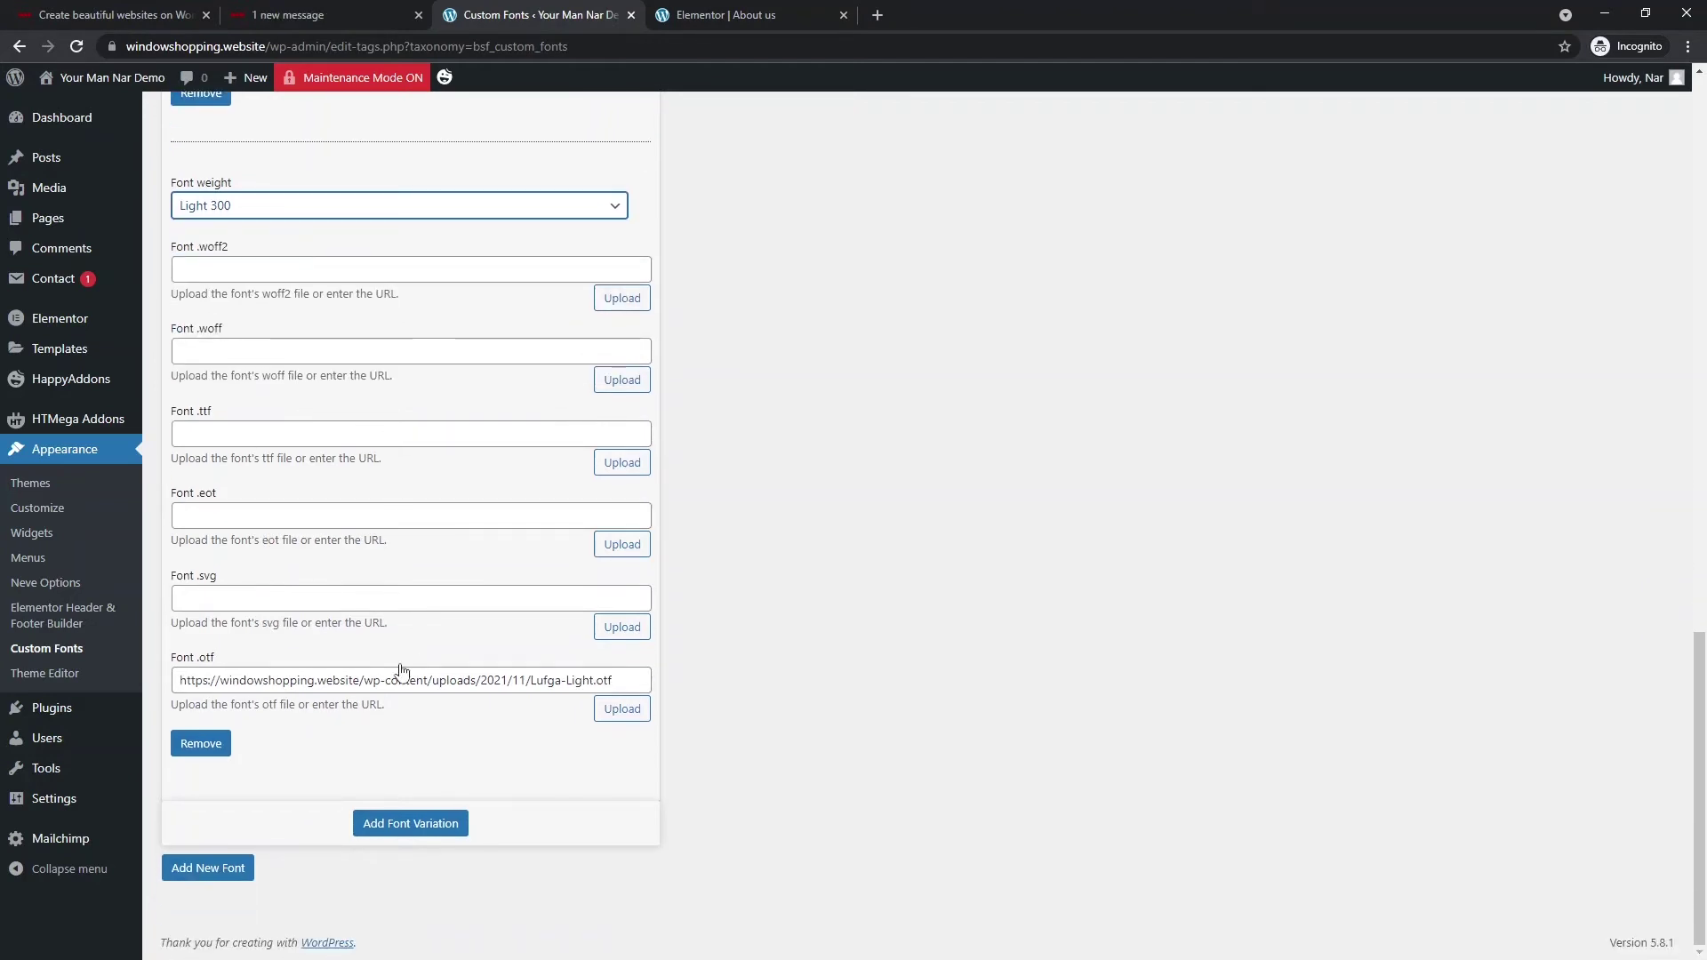
{"action": "left_click", "coordinate": [421, 836]}
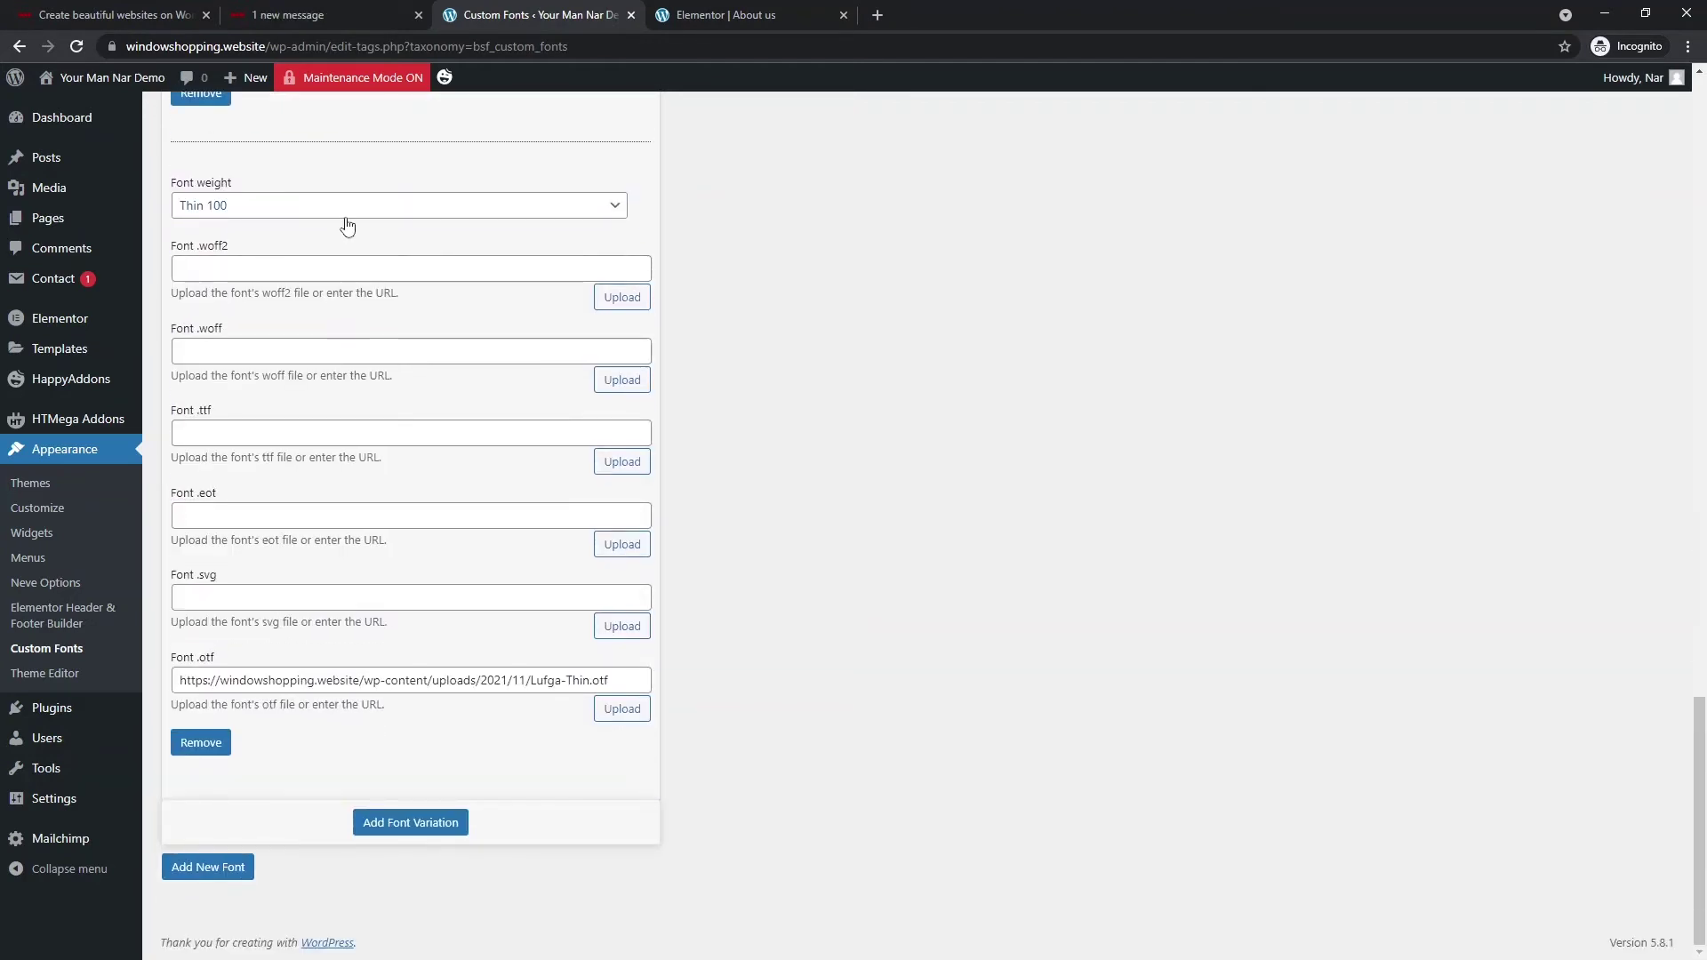
{"action": "left_click", "coordinate": [347, 206]}
{"action": "left_click", "coordinate": [312, 278]}
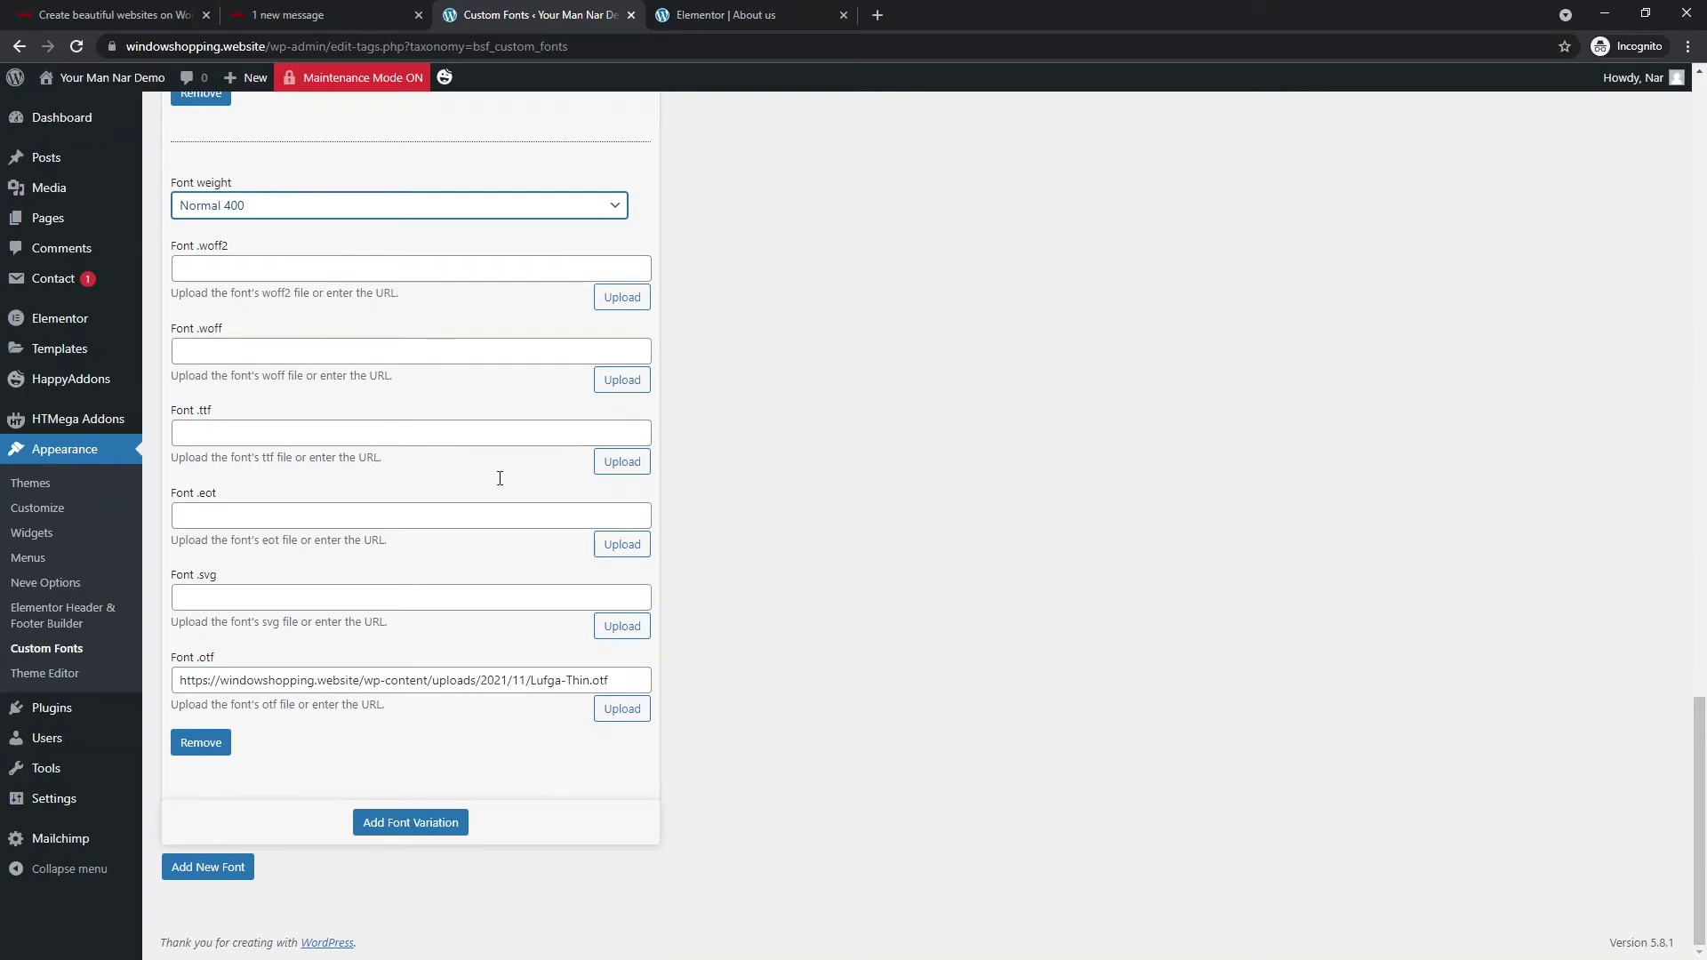
{"action": "left_click", "coordinate": [623, 709]}
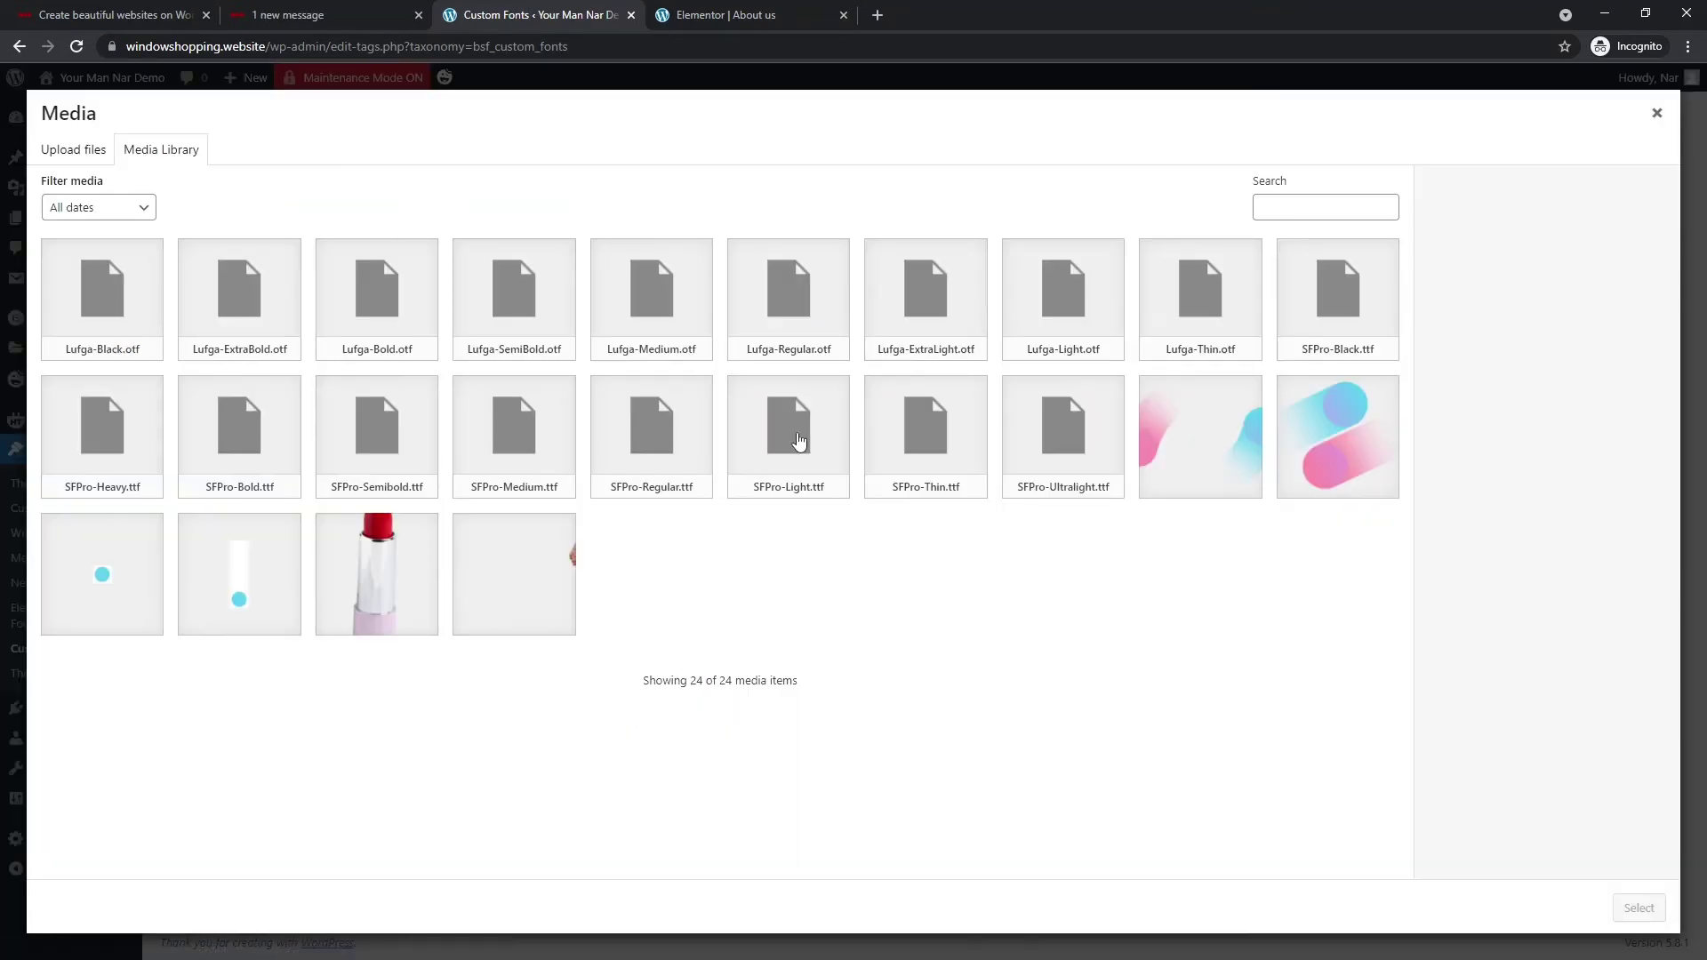
{"action": "left_click", "coordinate": [809, 311]}
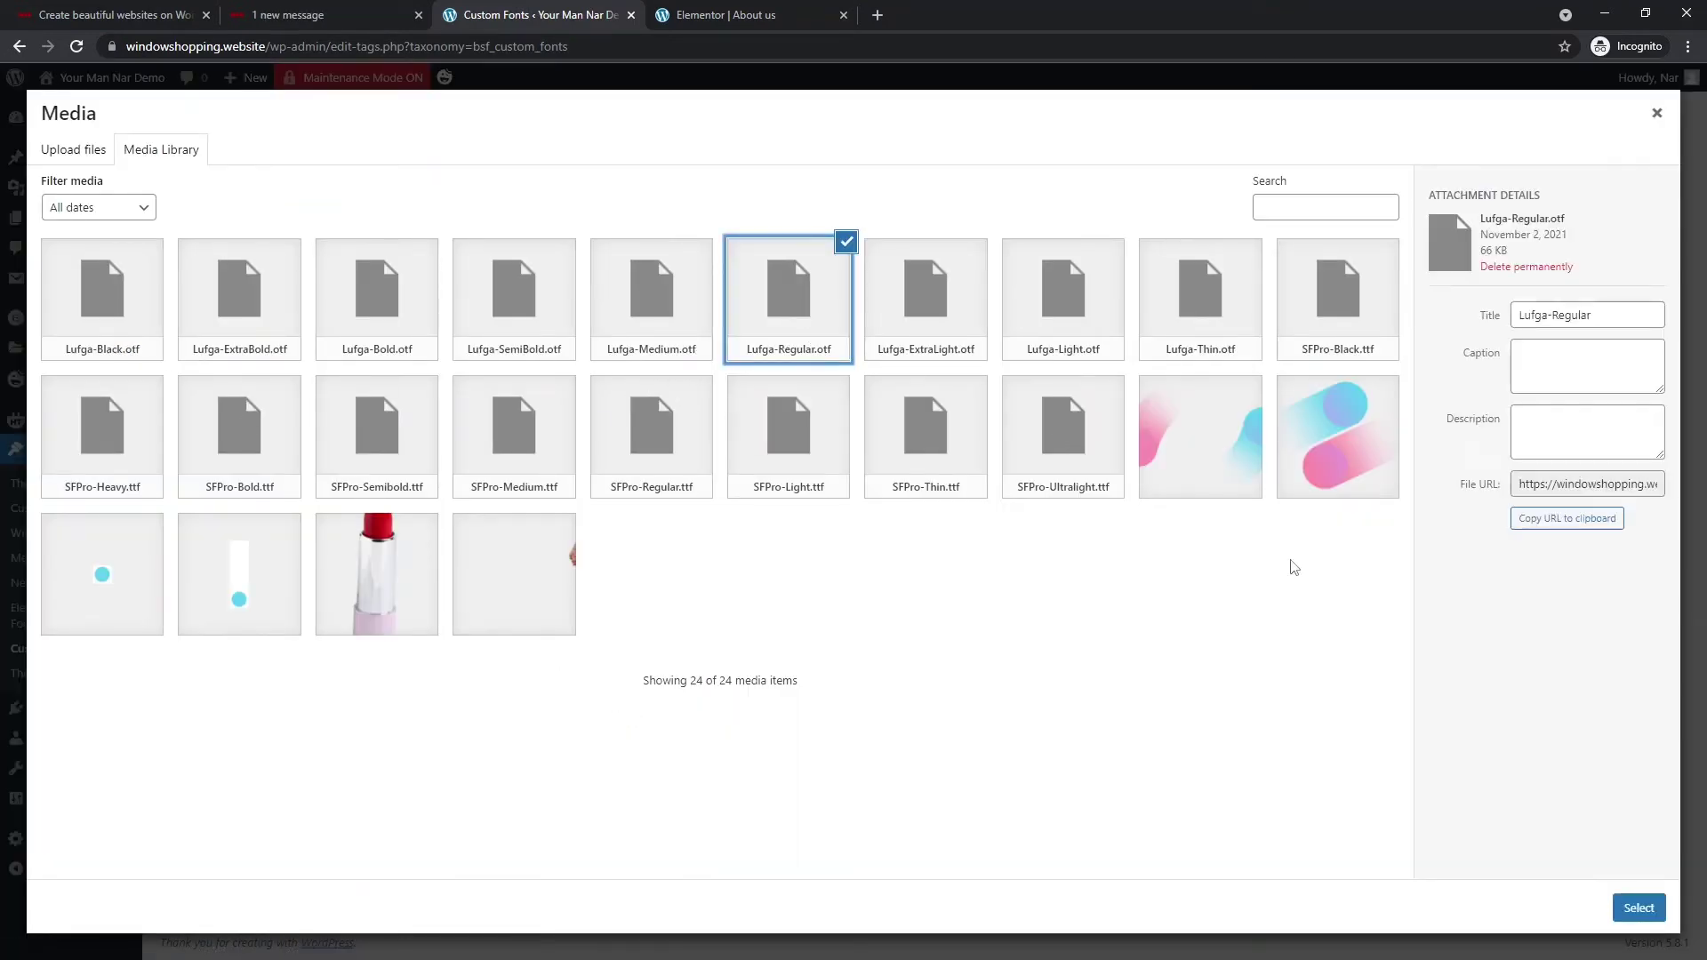
{"action": "left_click", "coordinate": [1638, 907]}
Step: Add a Medium 500 variation using Lufga-Medium.otf
{"action": "left_click", "coordinate": [409, 821]}
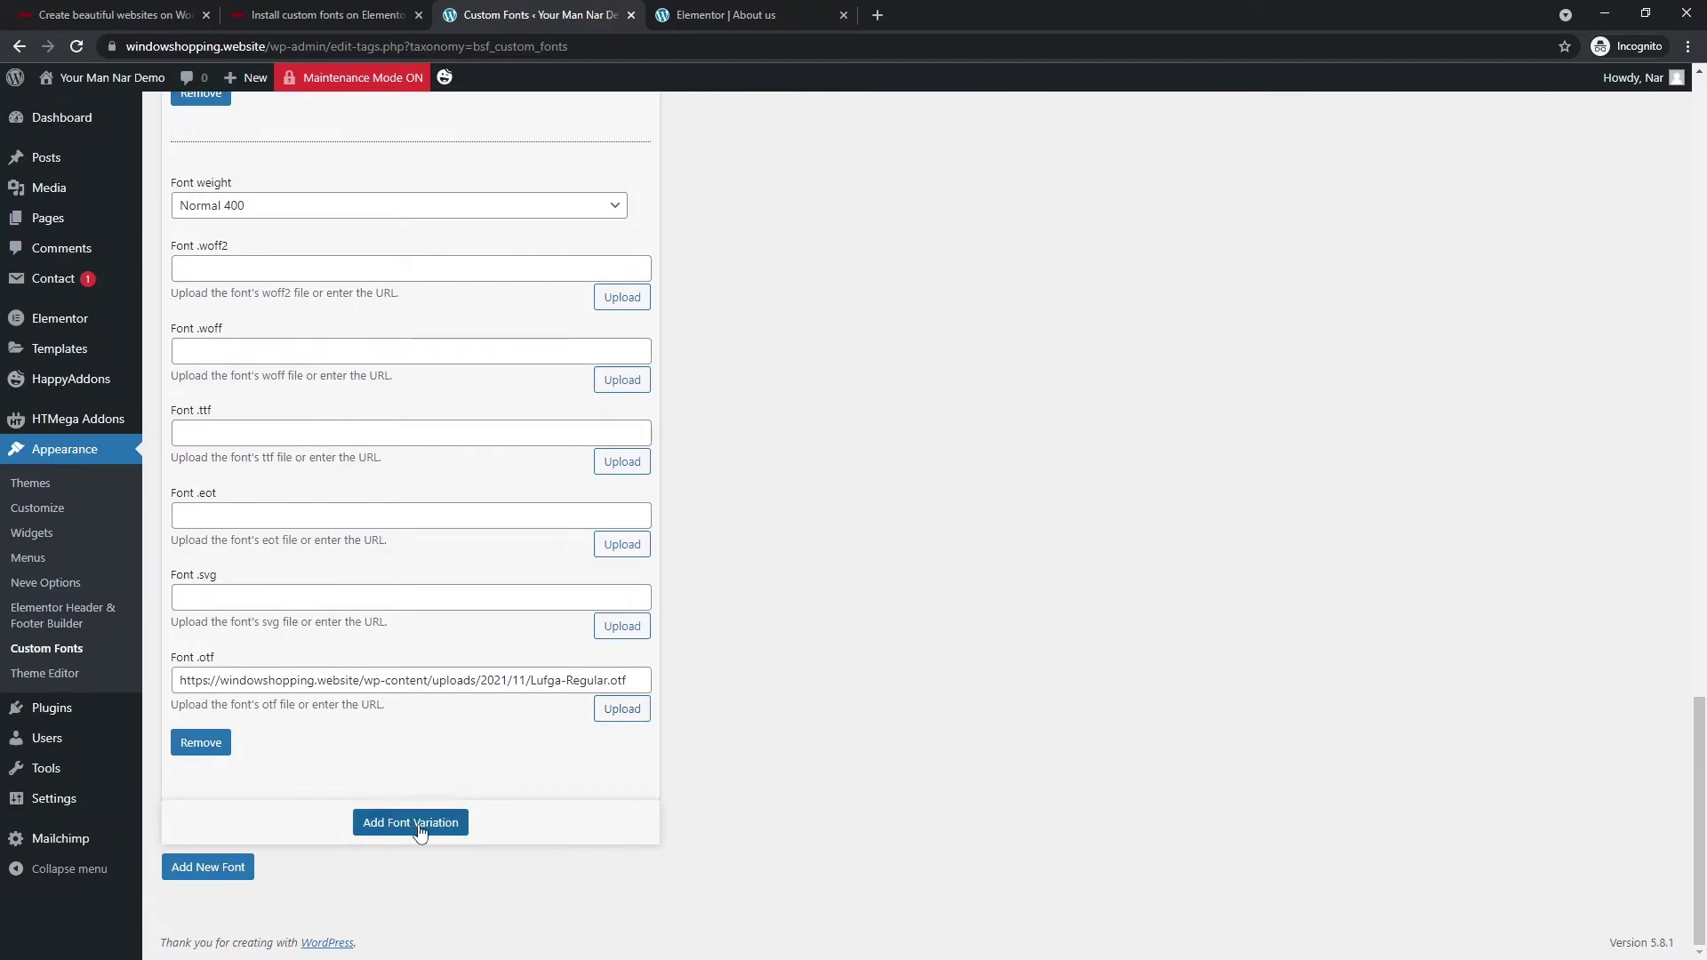
{"action": "left_click", "coordinate": [355, 213]}
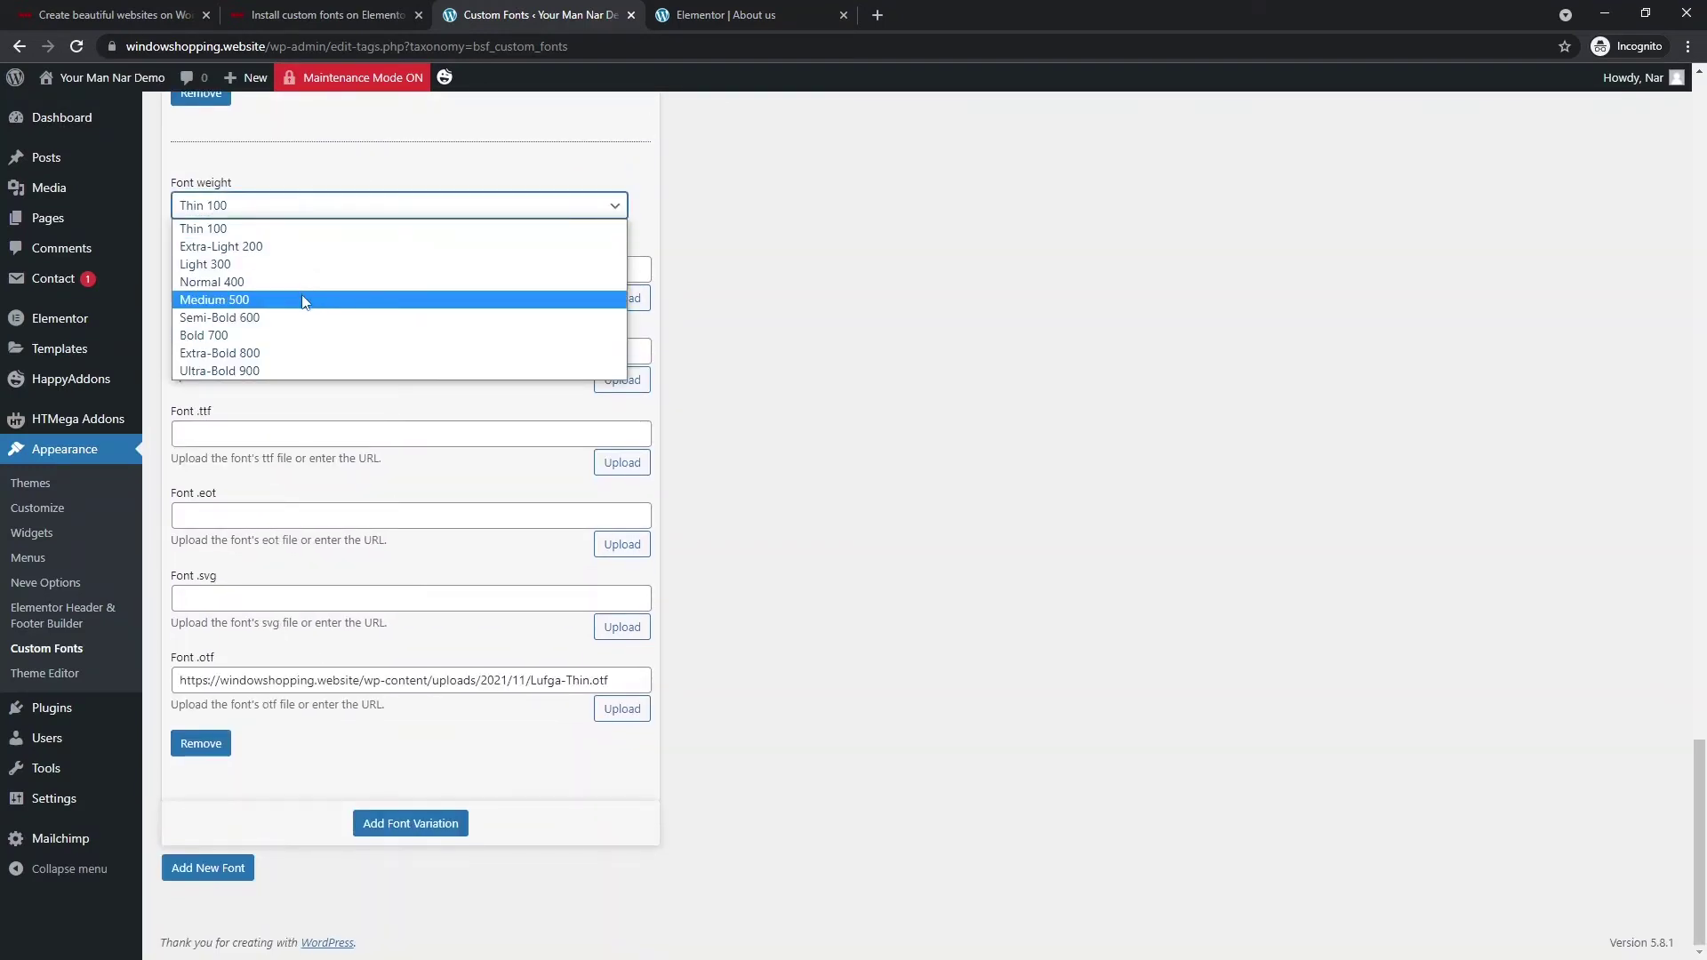
{"action": "left_click", "coordinate": [352, 290]}
{"action": "left_click", "coordinate": [622, 709]}
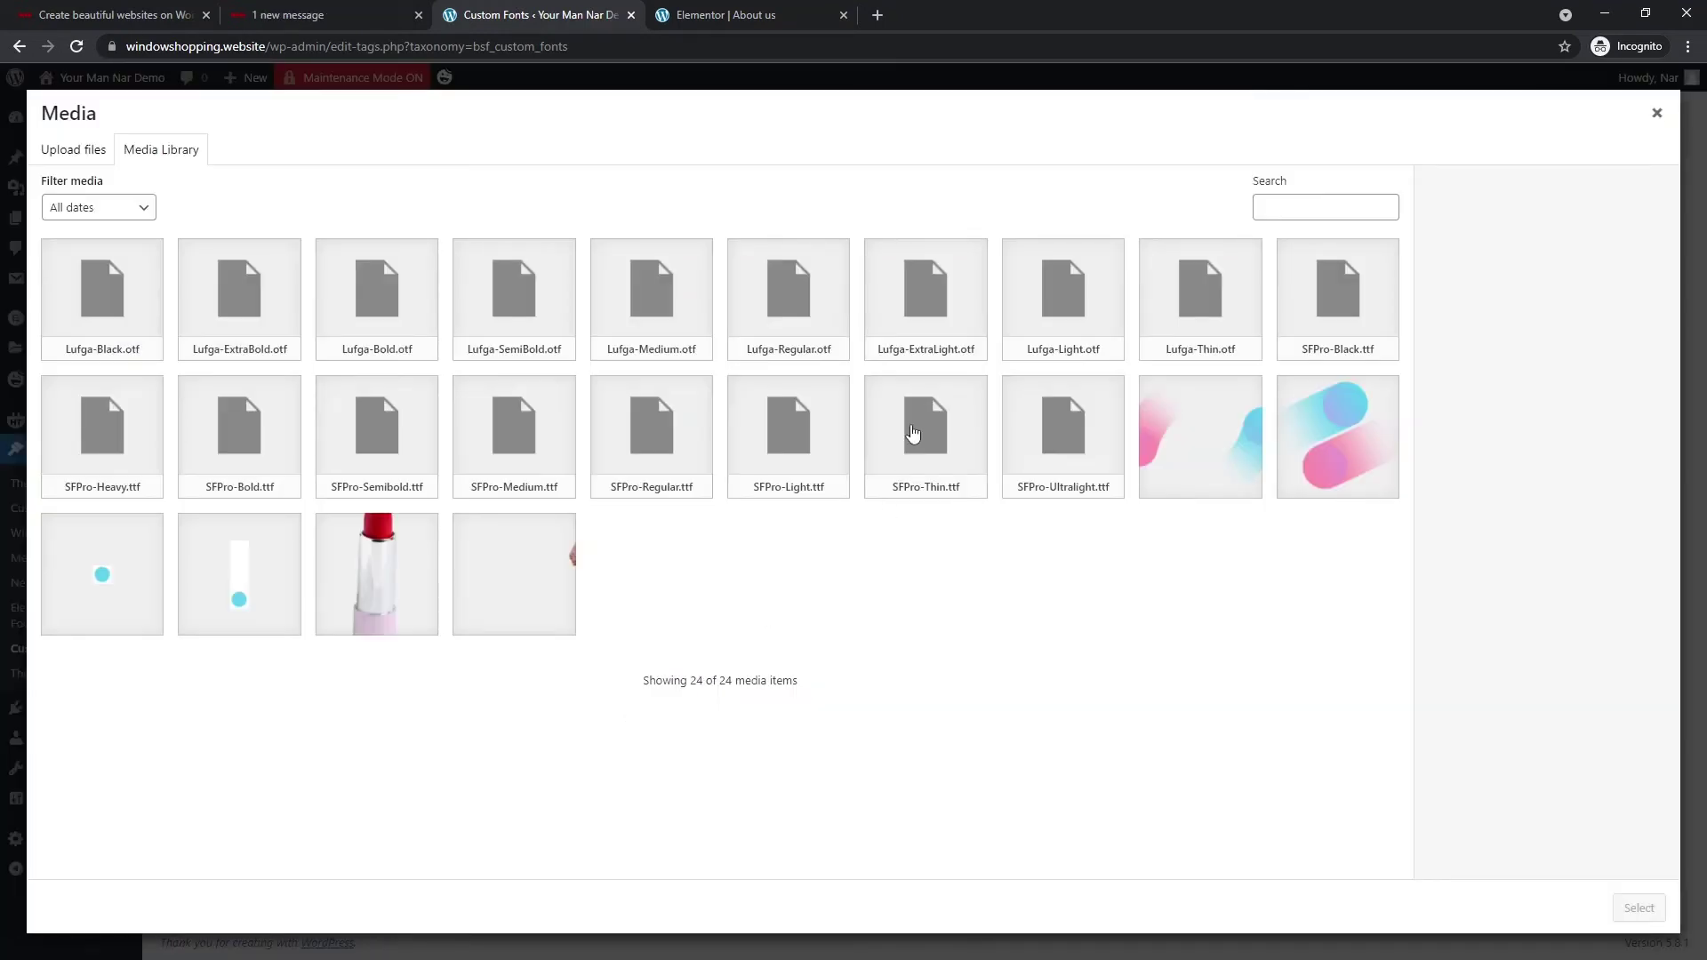
{"action": "left_click", "coordinate": [701, 309]}
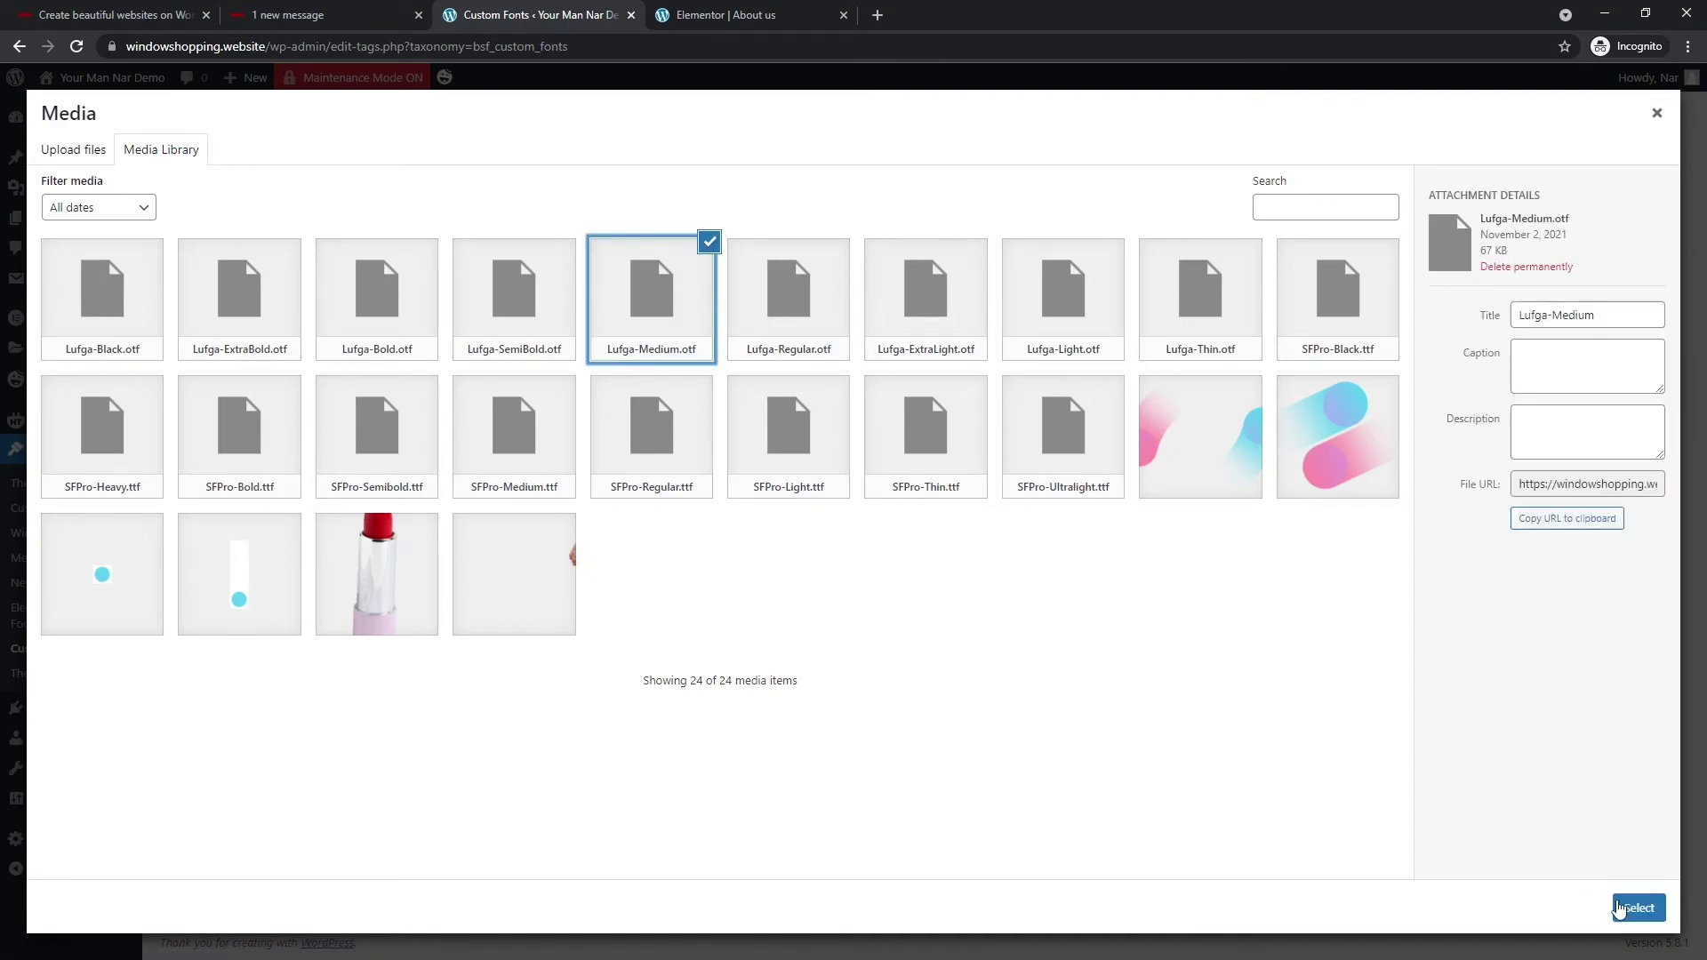
{"action": "left_click", "coordinate": [1619, 908]}
Step: Add another variation and pick Lufga-SemiBold.otf in the media library
{"action": "left_click", "coordinate": [468, 834]}
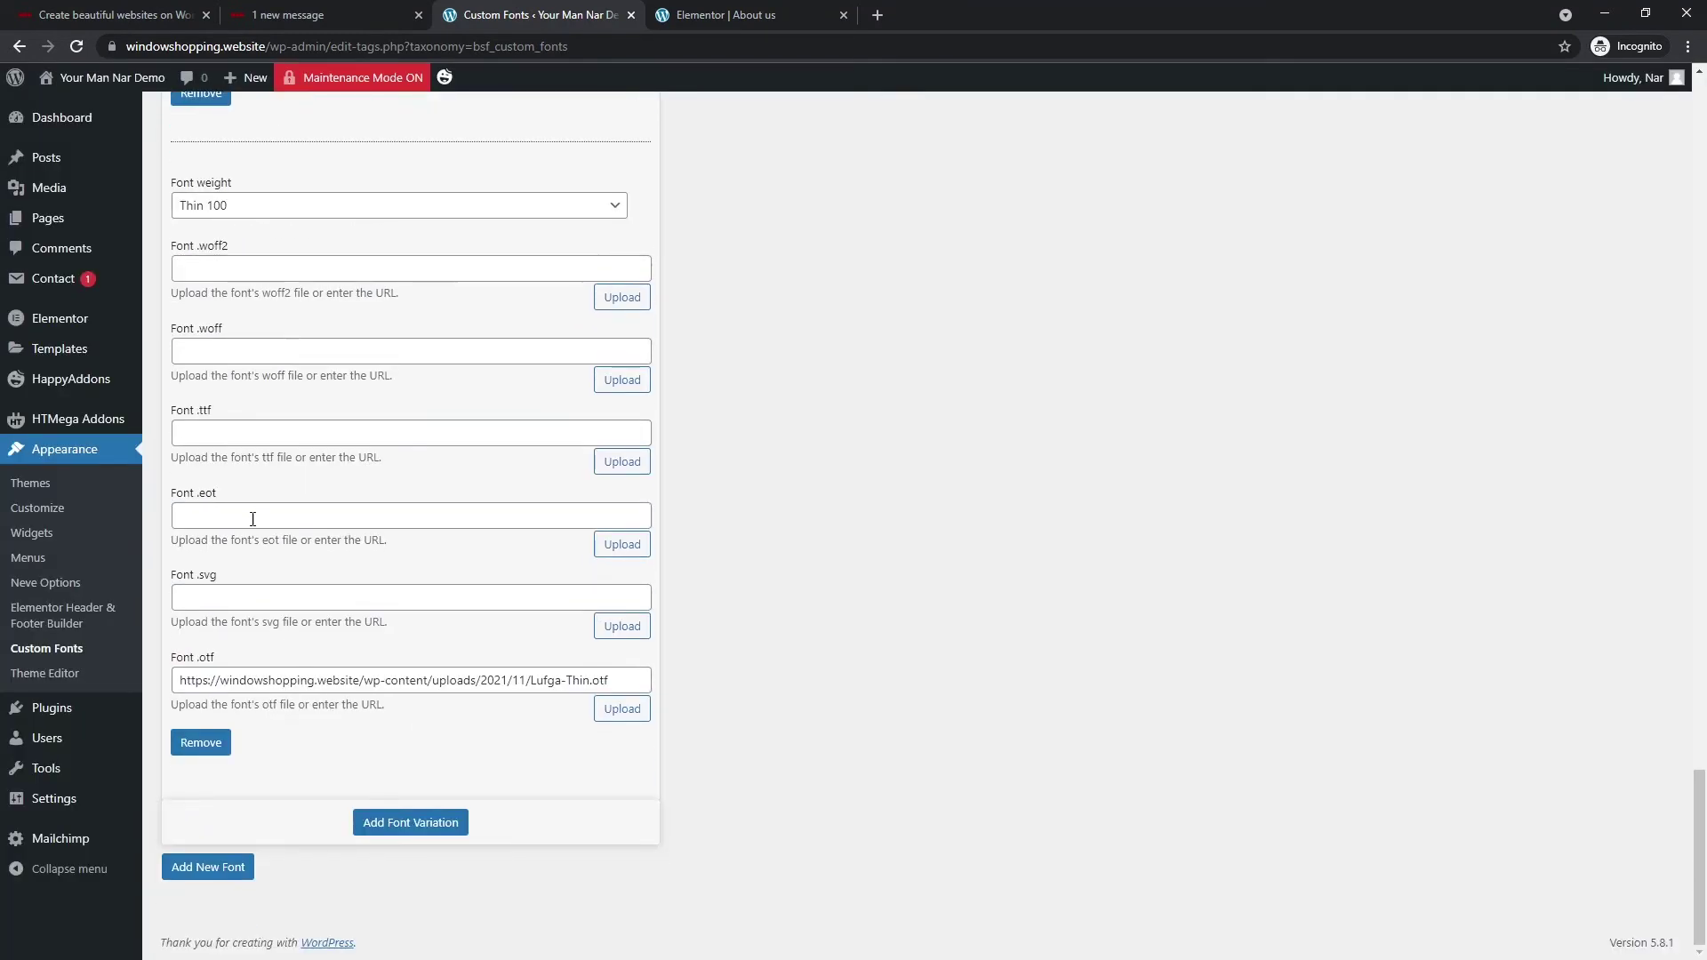
{"action": "left_click", "coordinate": [624, 720]}
{"action": "left_click", "coordinate": [542, 302]}
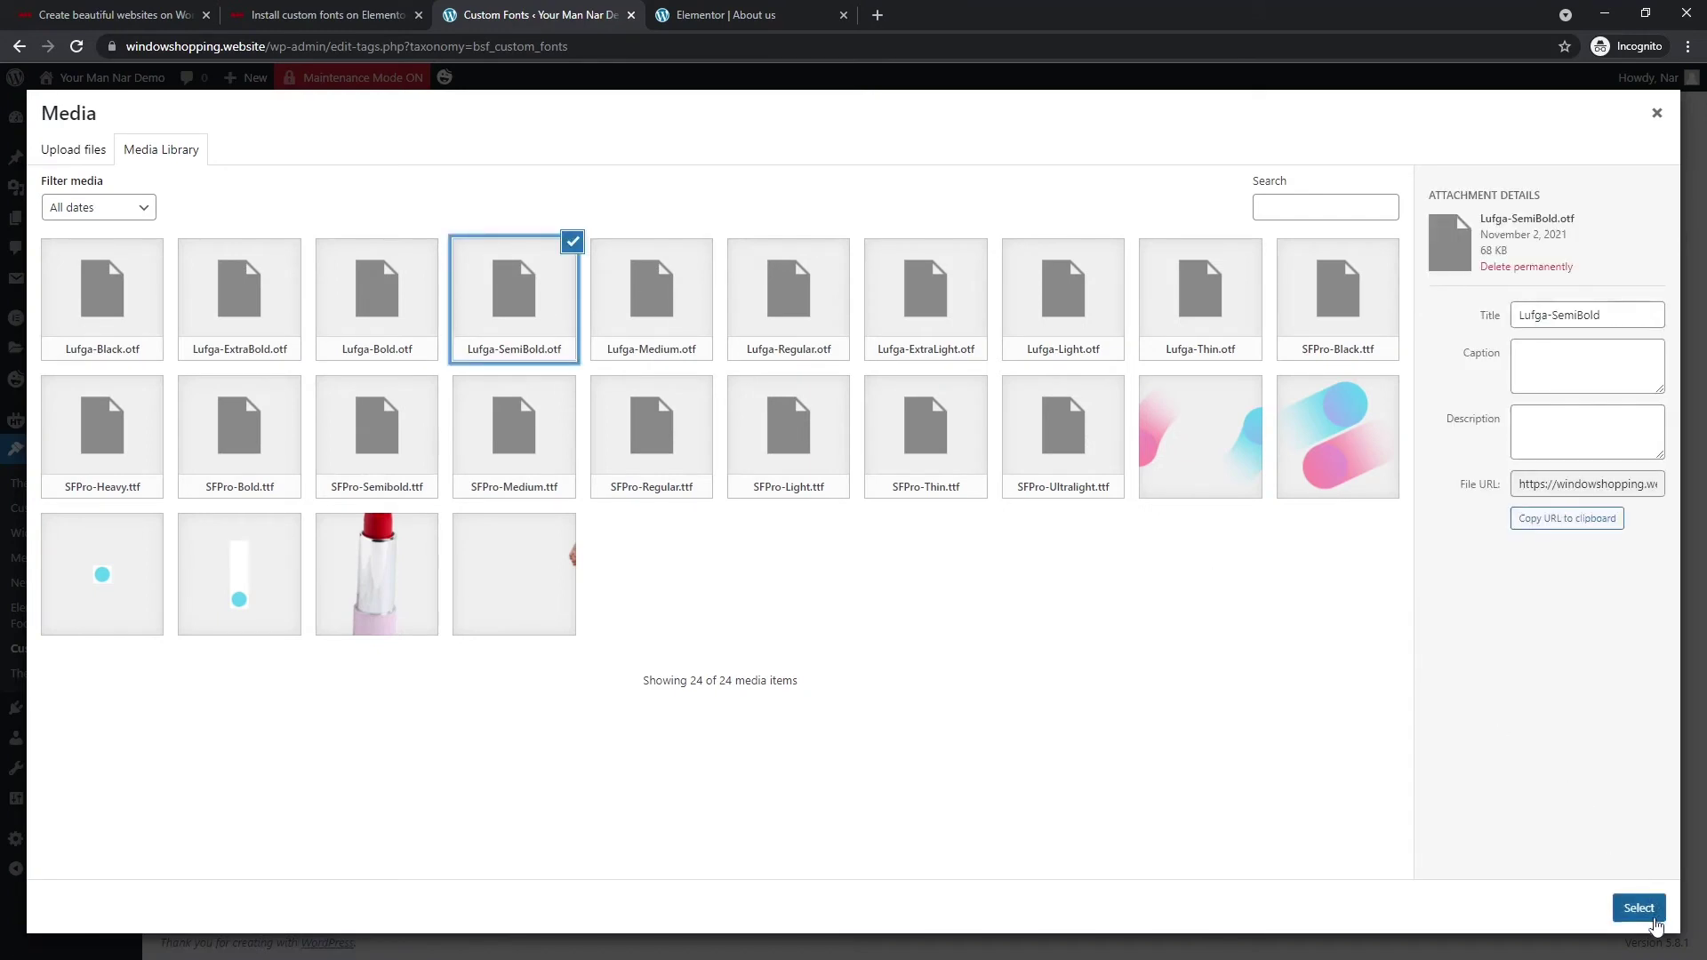
Step: Finish the Semi-Bold 600 variation with Lufga-SemiBold.otf and add a Bold 700 variation using Lufga-Bold.otf
{"action": "left_click", "coordinate": [1654, 921]}
{"action": "left_click", "coordinate": [473, 211]}
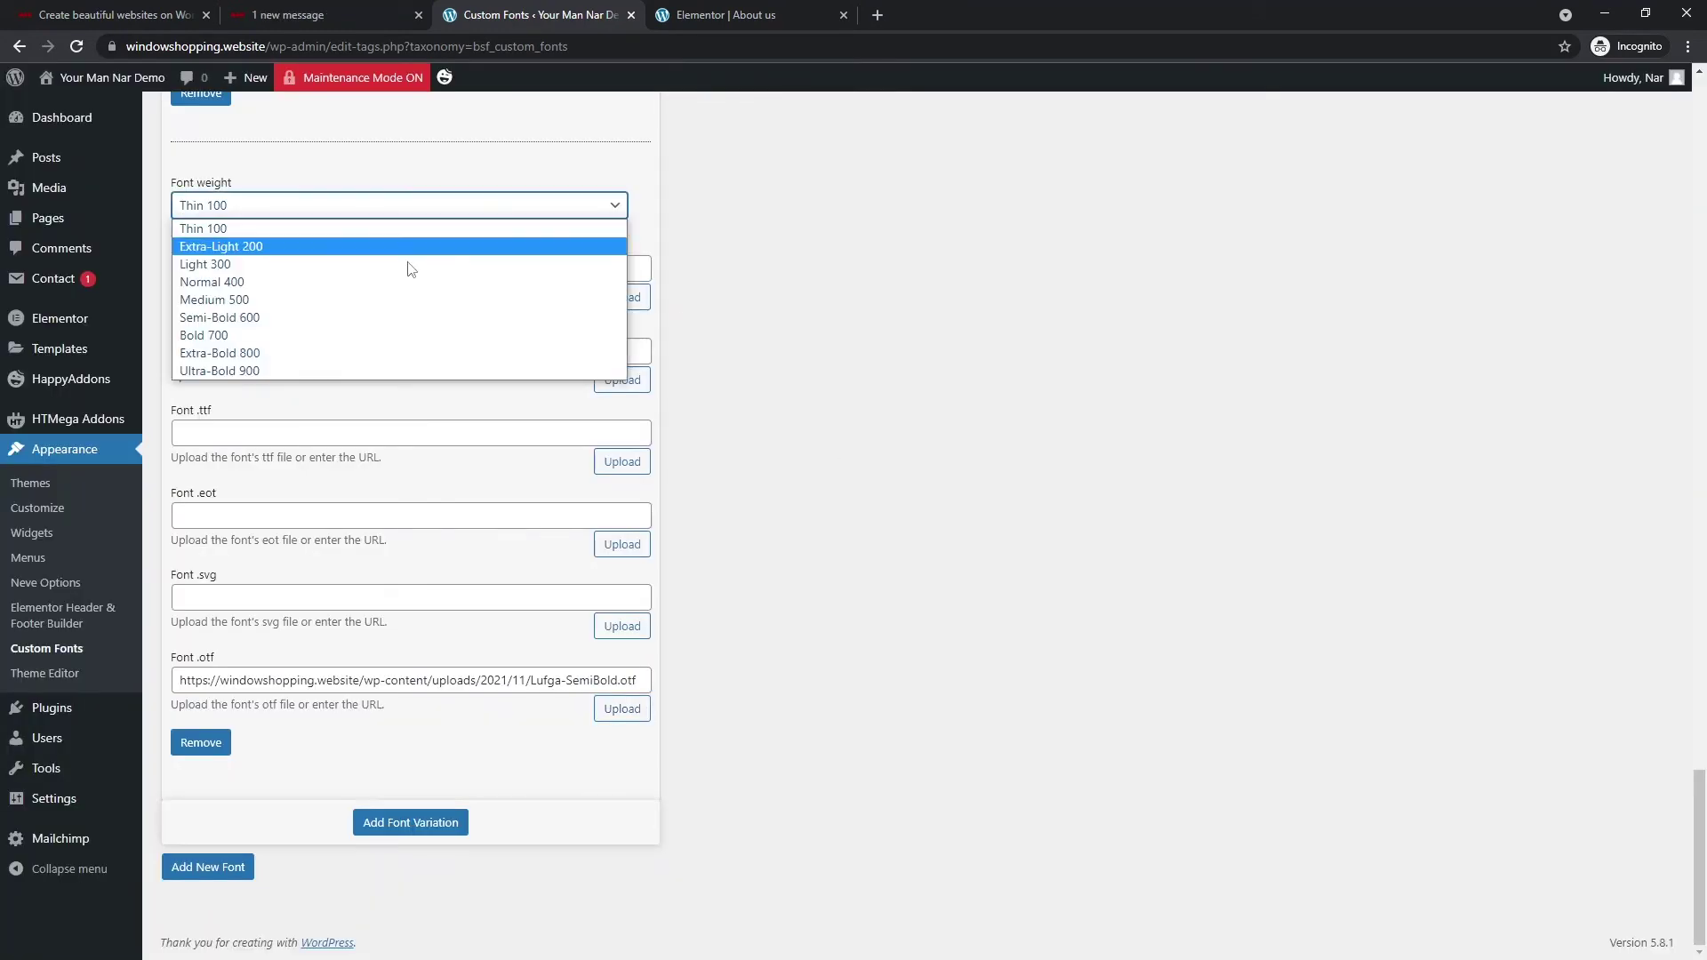
{"action": "left_click", "coordinate": [372, 319]}
{"action": "left_click", "coordinate": [373, 822]}
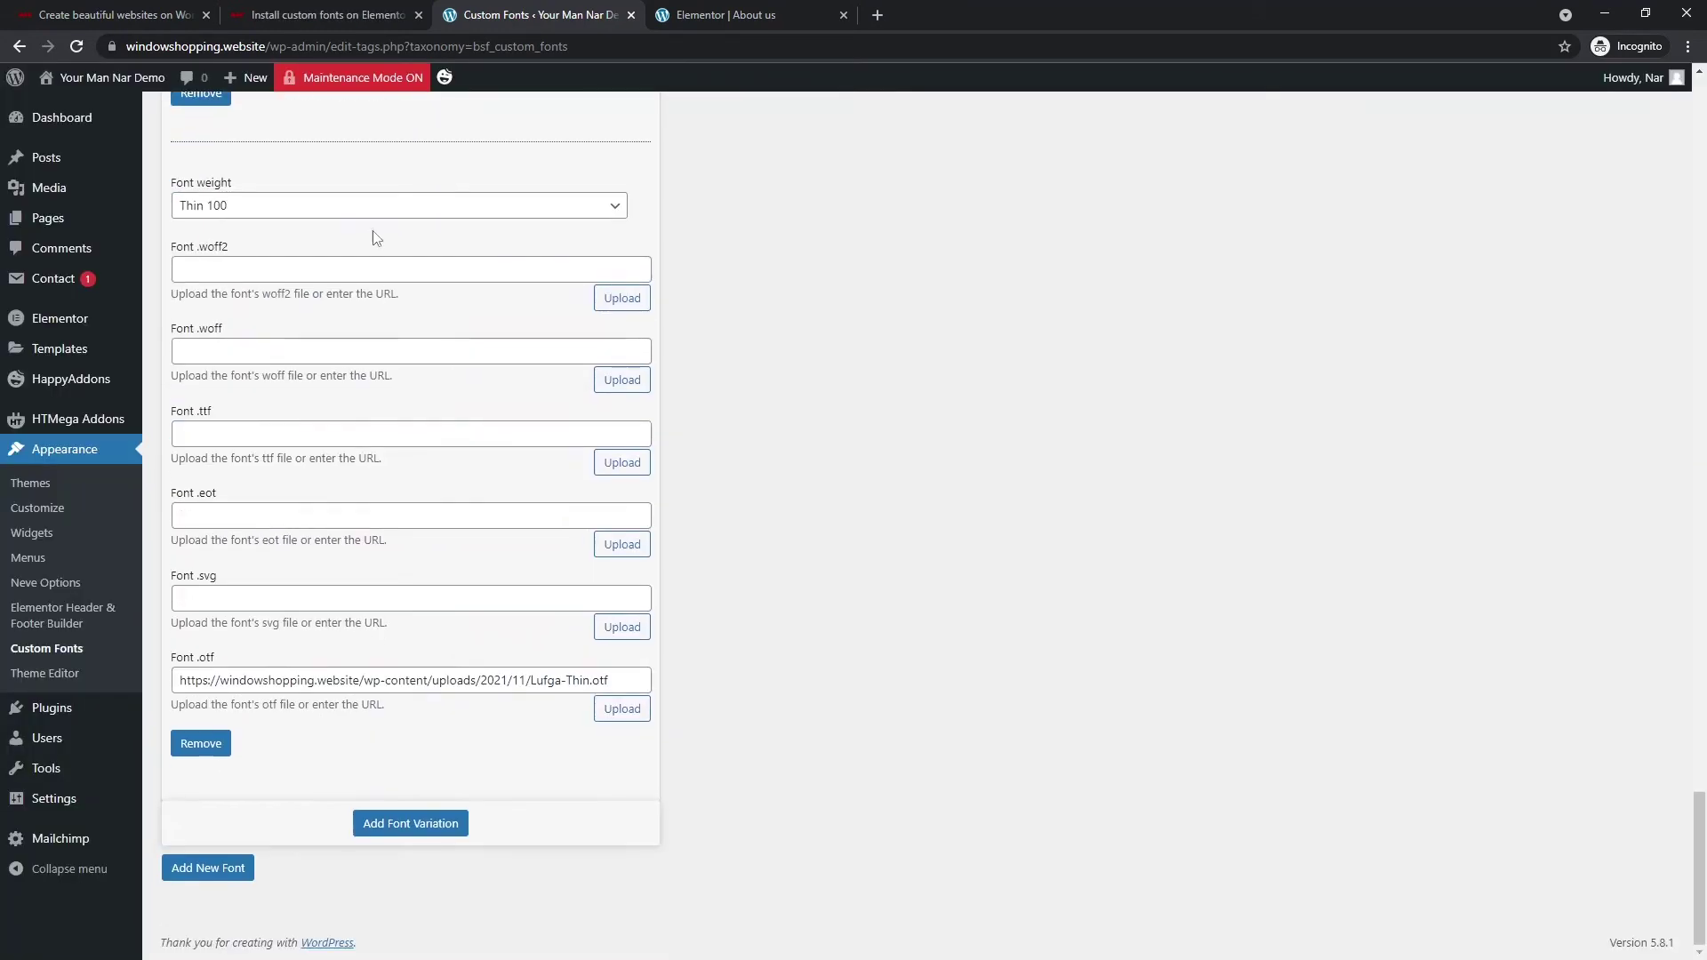
{"action": "left_click", "coordinate": [365, 209]}
{"action": "left_click", "coordinate": [338, 345]}
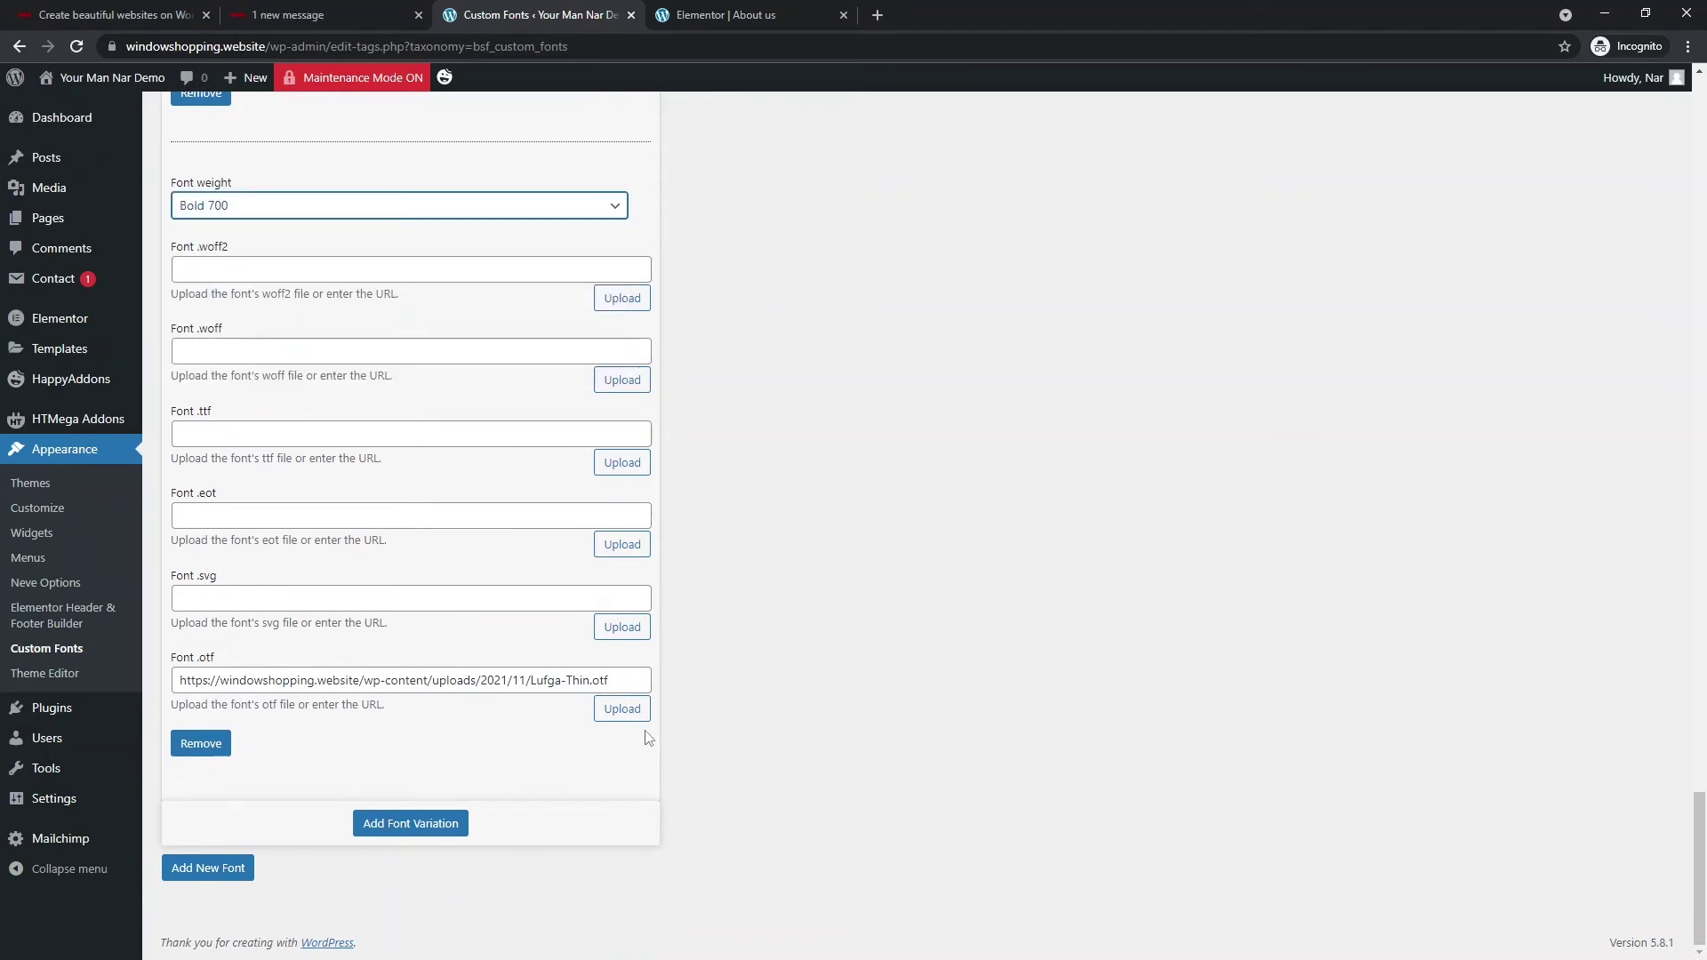
{"action": "left_click", "coordinate": [627, 709]}
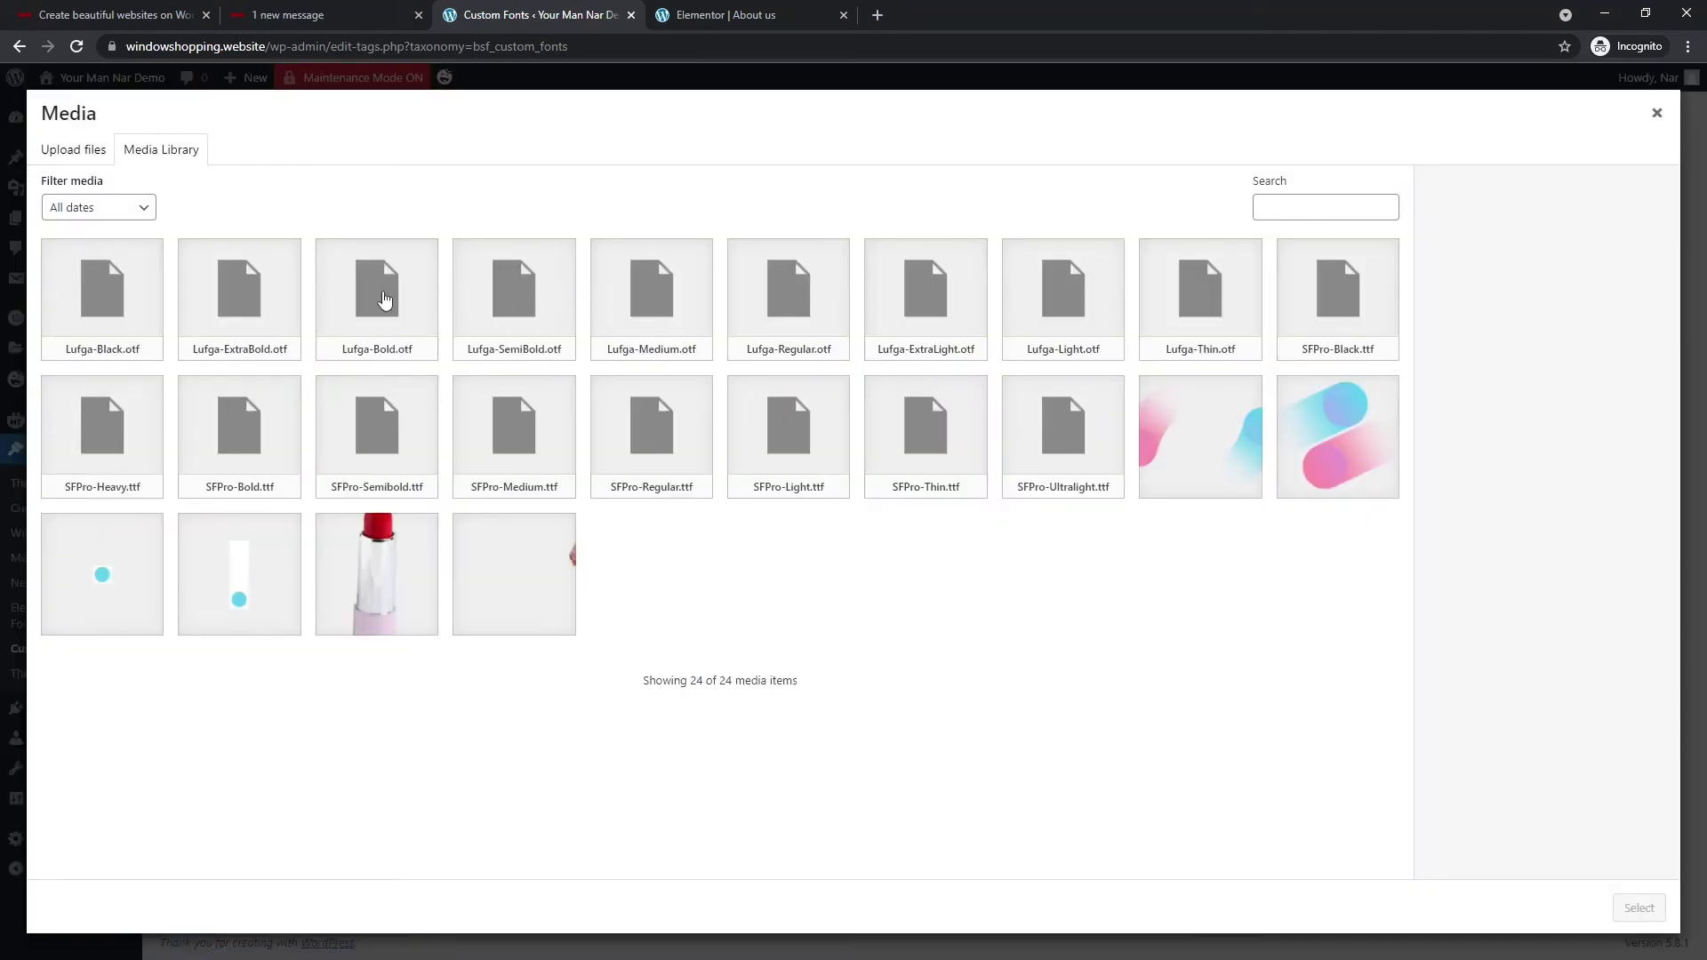
{"action": "left_click", "coordinate": [384, 300]}
{"action": "left_click", "coordinate": [1636, 911]}
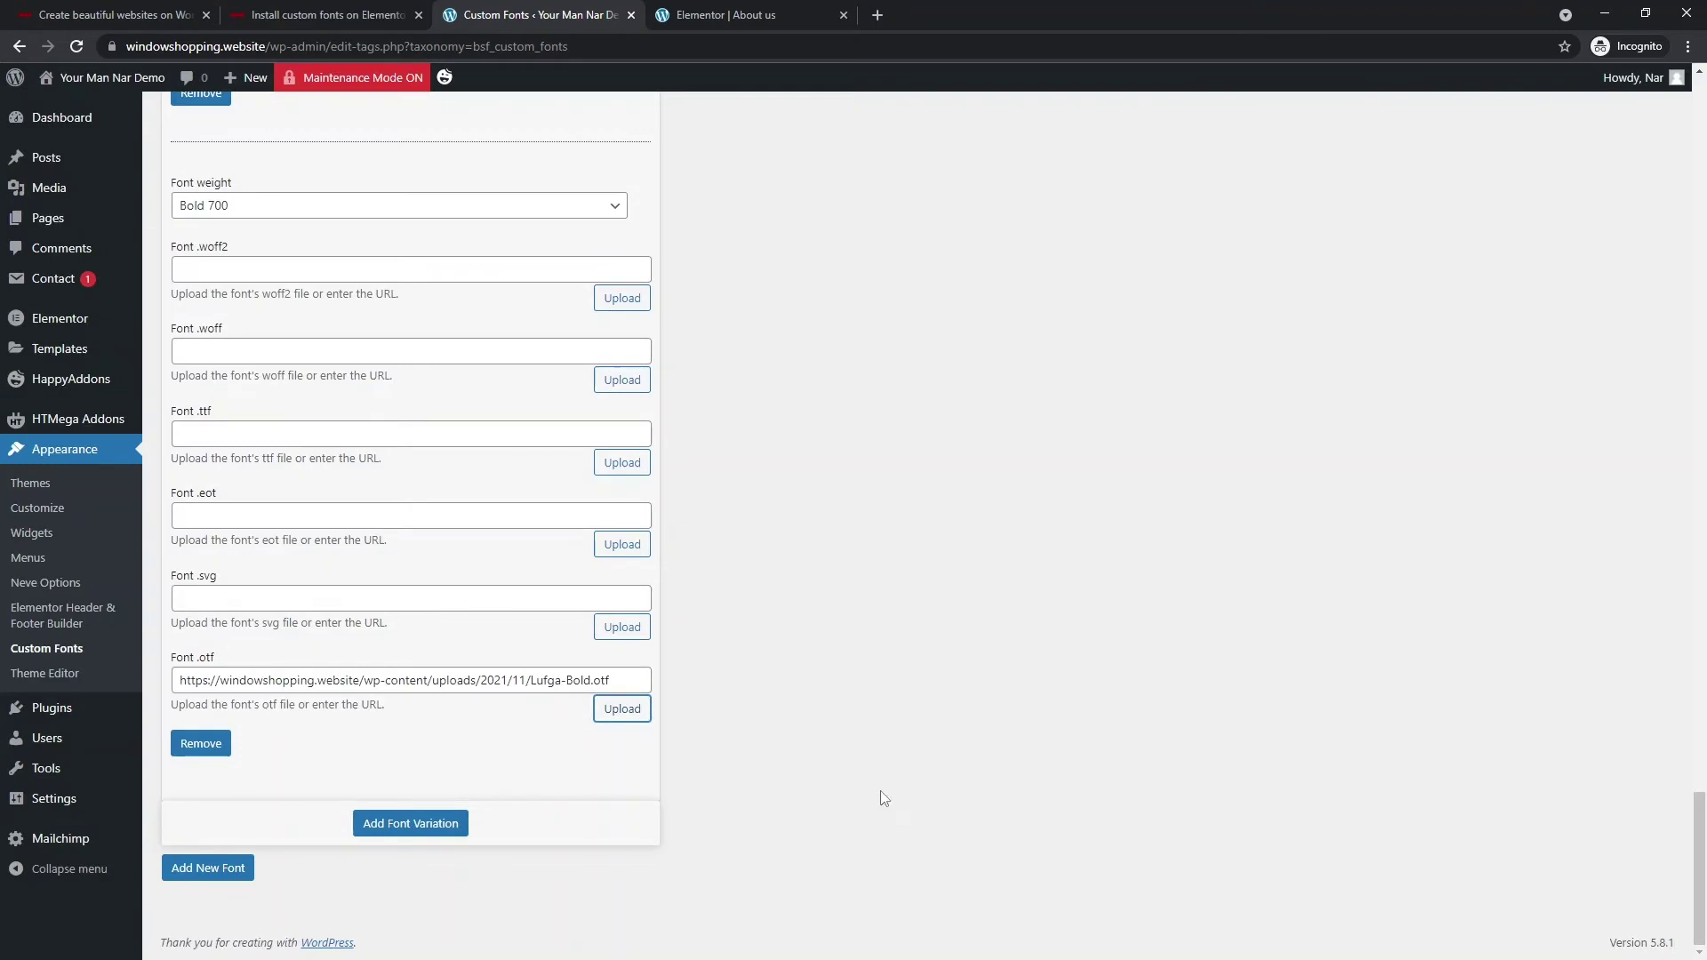
Step: Add an Extra-Bold 800 variation using Lufga-ExtraBold.otf
{"action": "left_click", "coordinate": [425, 826]}
{"action": "scroll", "coordinate": [441, 423], "scroll_direction": "down", "scroll_amount": 7}
{"action": "left_click", "coordinate": [389, 214]}
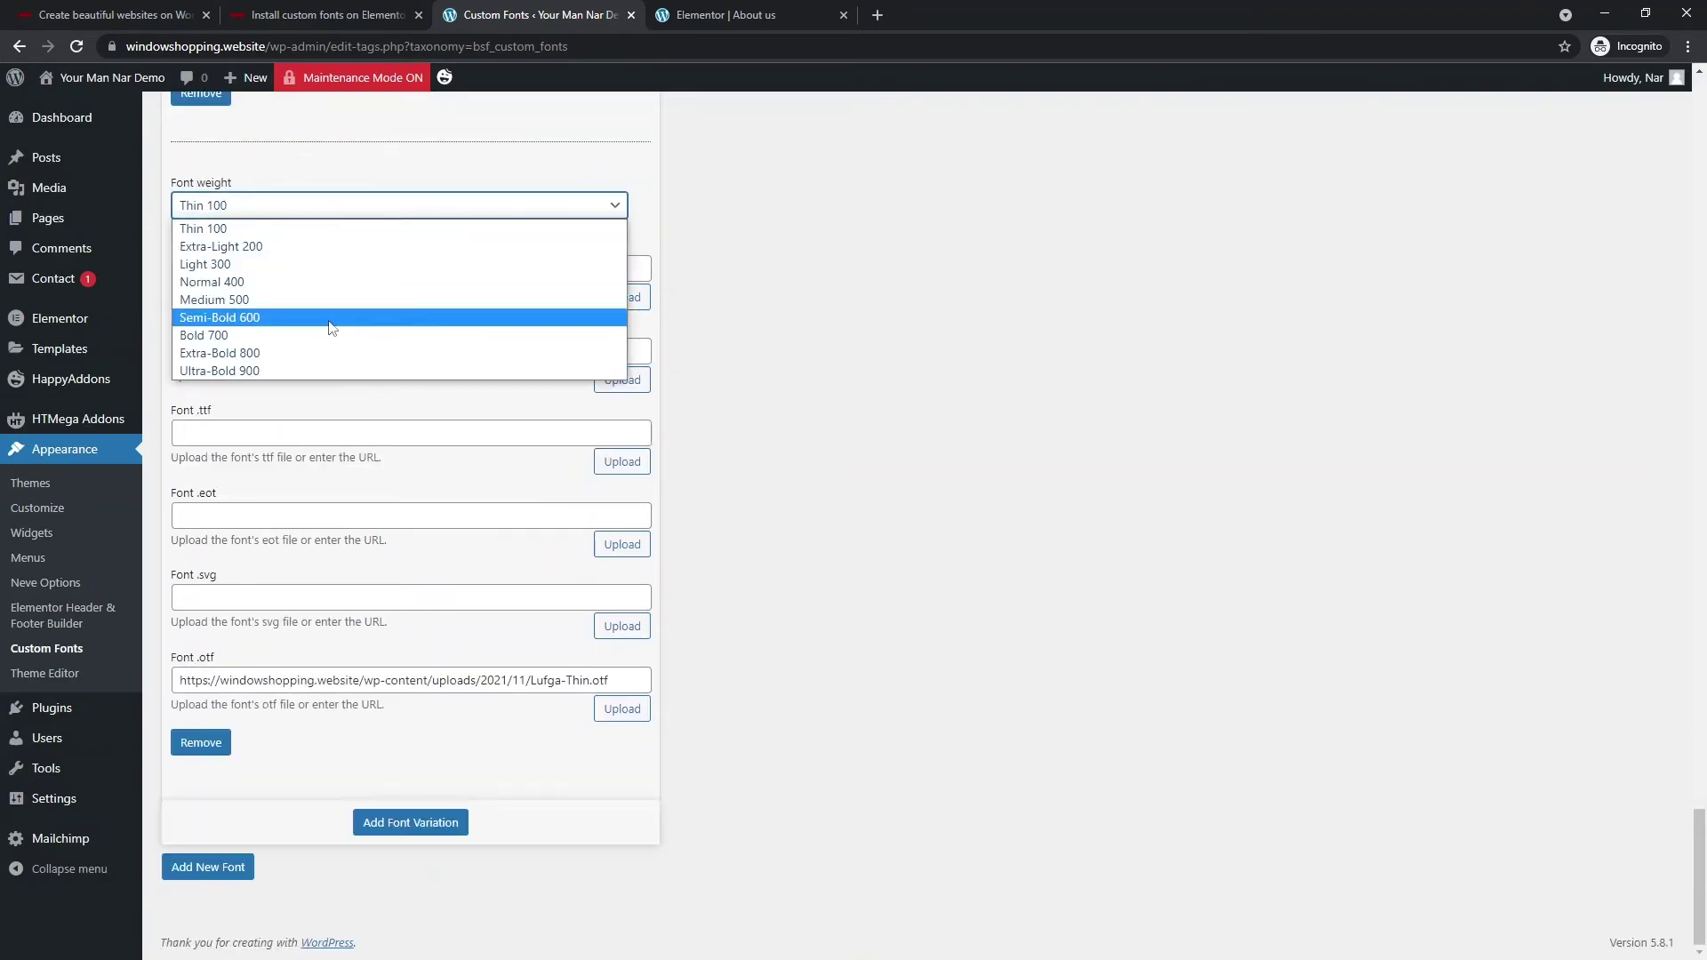
{"action": "left_click", "coordinate": [315, 345]}
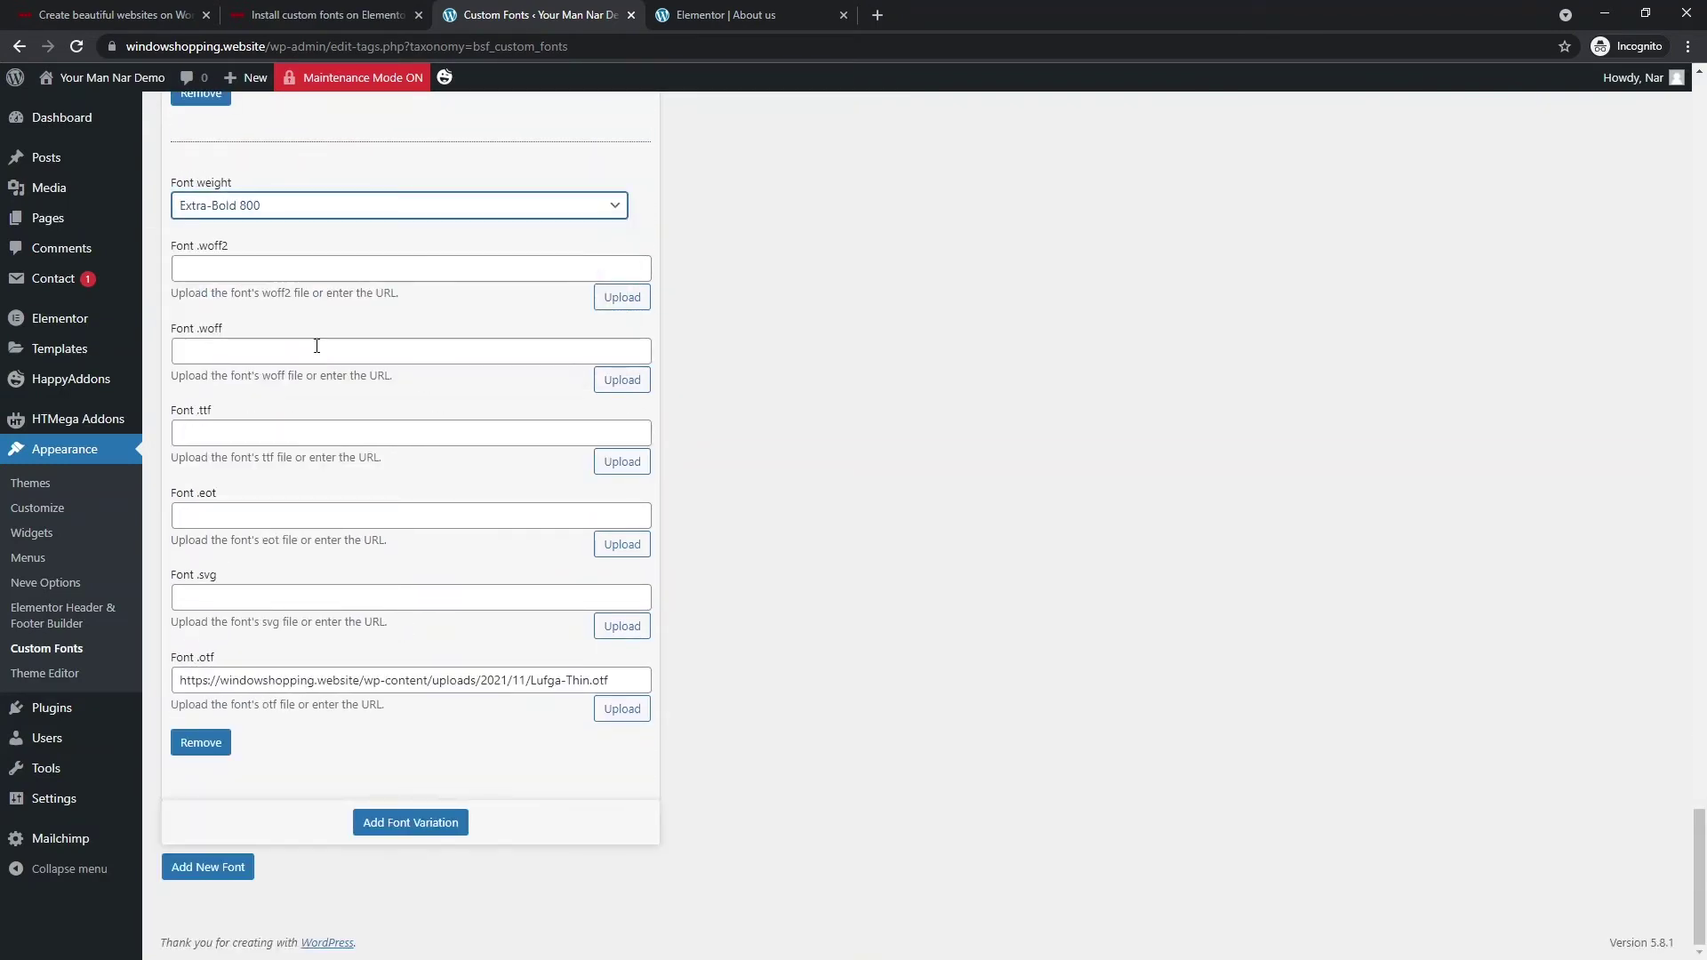
{"action": "left_click", "coordinate": [622, 708]}
{"action": "left_click", "coordinate": [238, 301]}
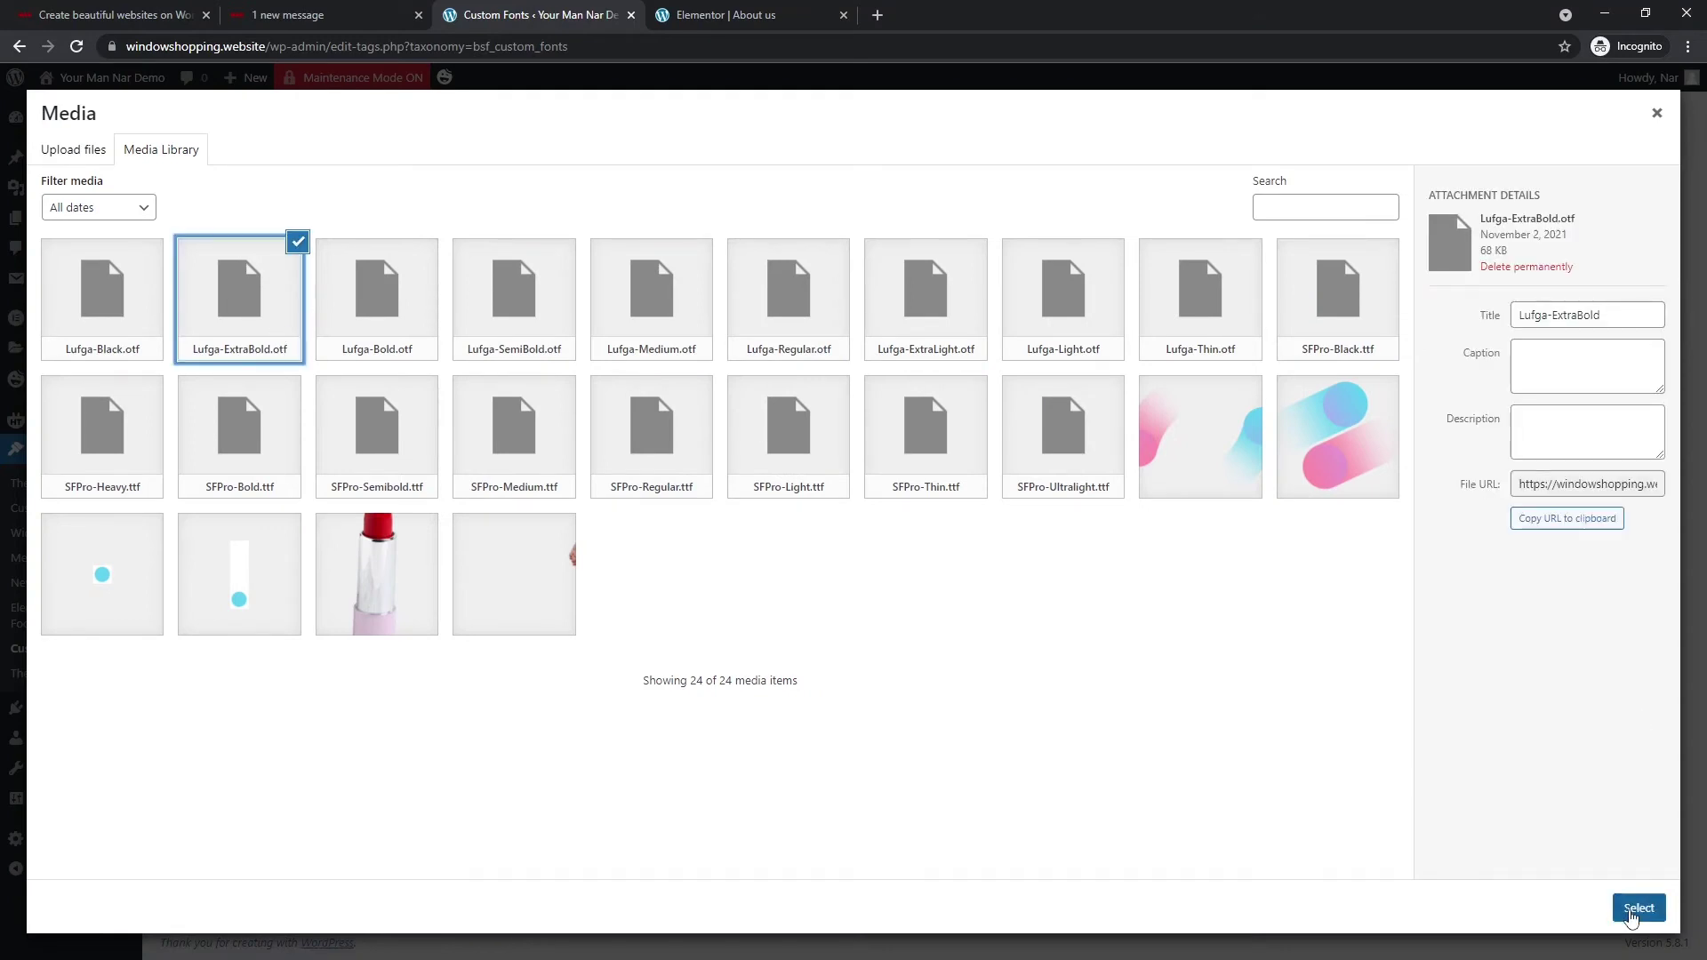
{"action": "left_click", "coordinate": [1639, 908]}
Step: Add an Ultra-Bold 900 variation and pick Lufga-Black as its .otf file
{"action": "left_click", "coordinate": [380, 926]}
{"action": "scroll", "coordinate": [386, 840], "scroll_direction": "down", "scroll_amount": 2}
{"action": "scroll", "coordinate": [386, 840], "scroll_direction": "down", "scroll_amount": 5}
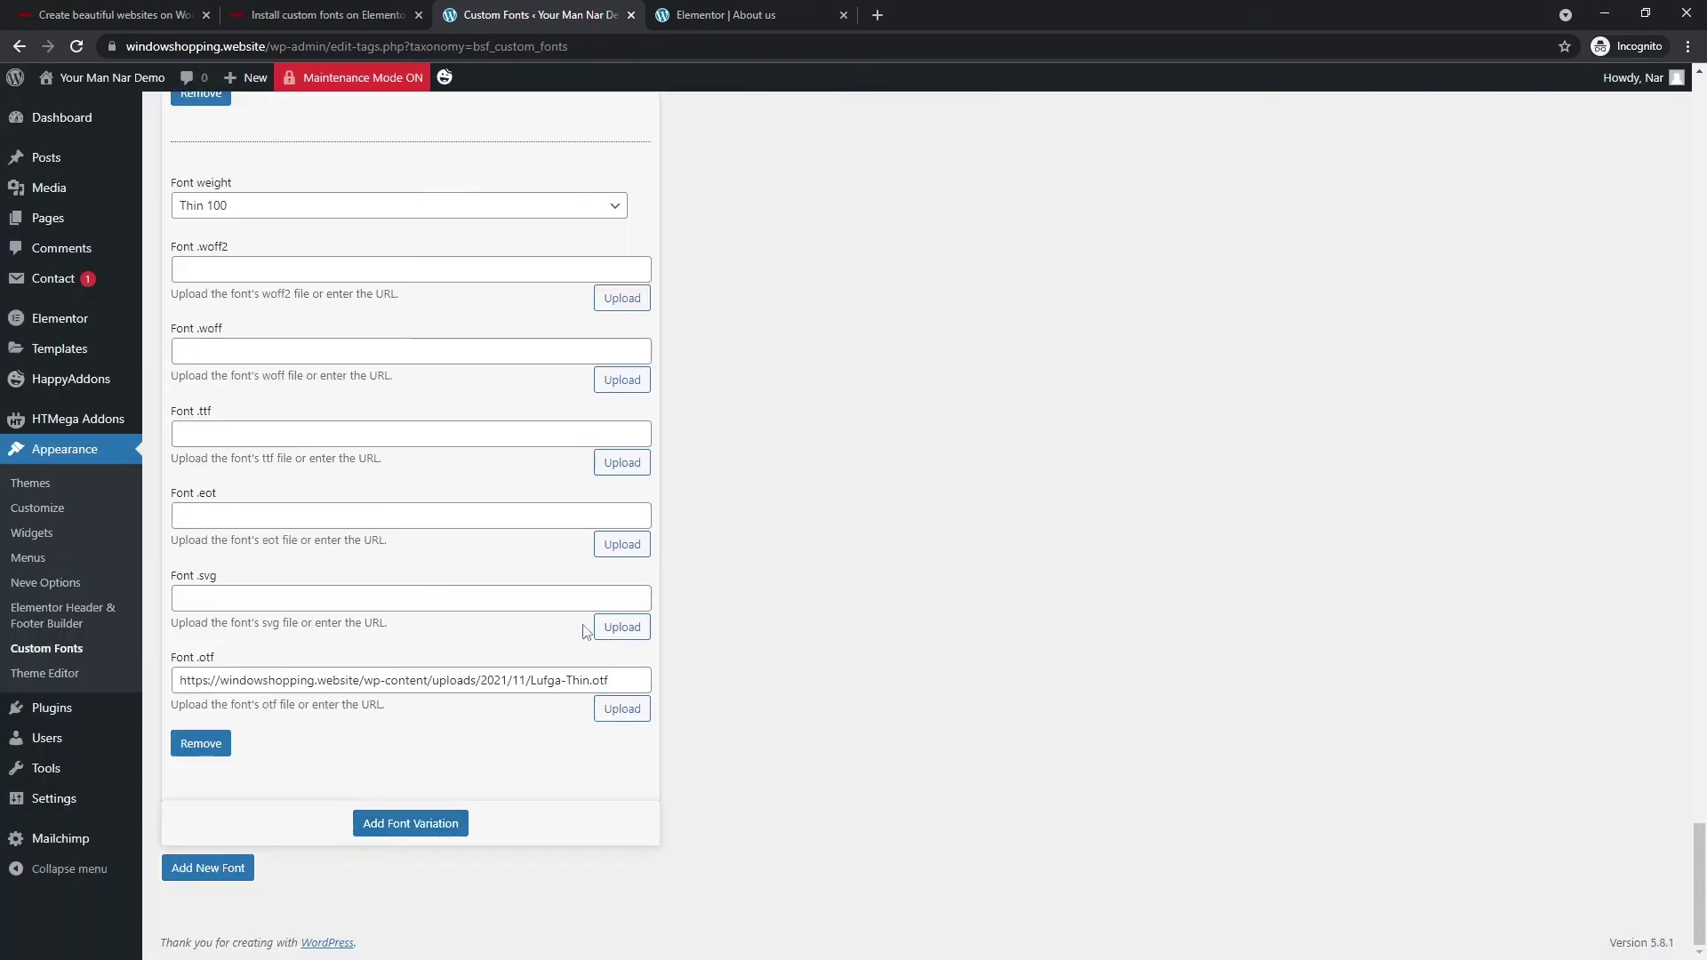
{"action": "left_click", "coordinate": [515, 215]}
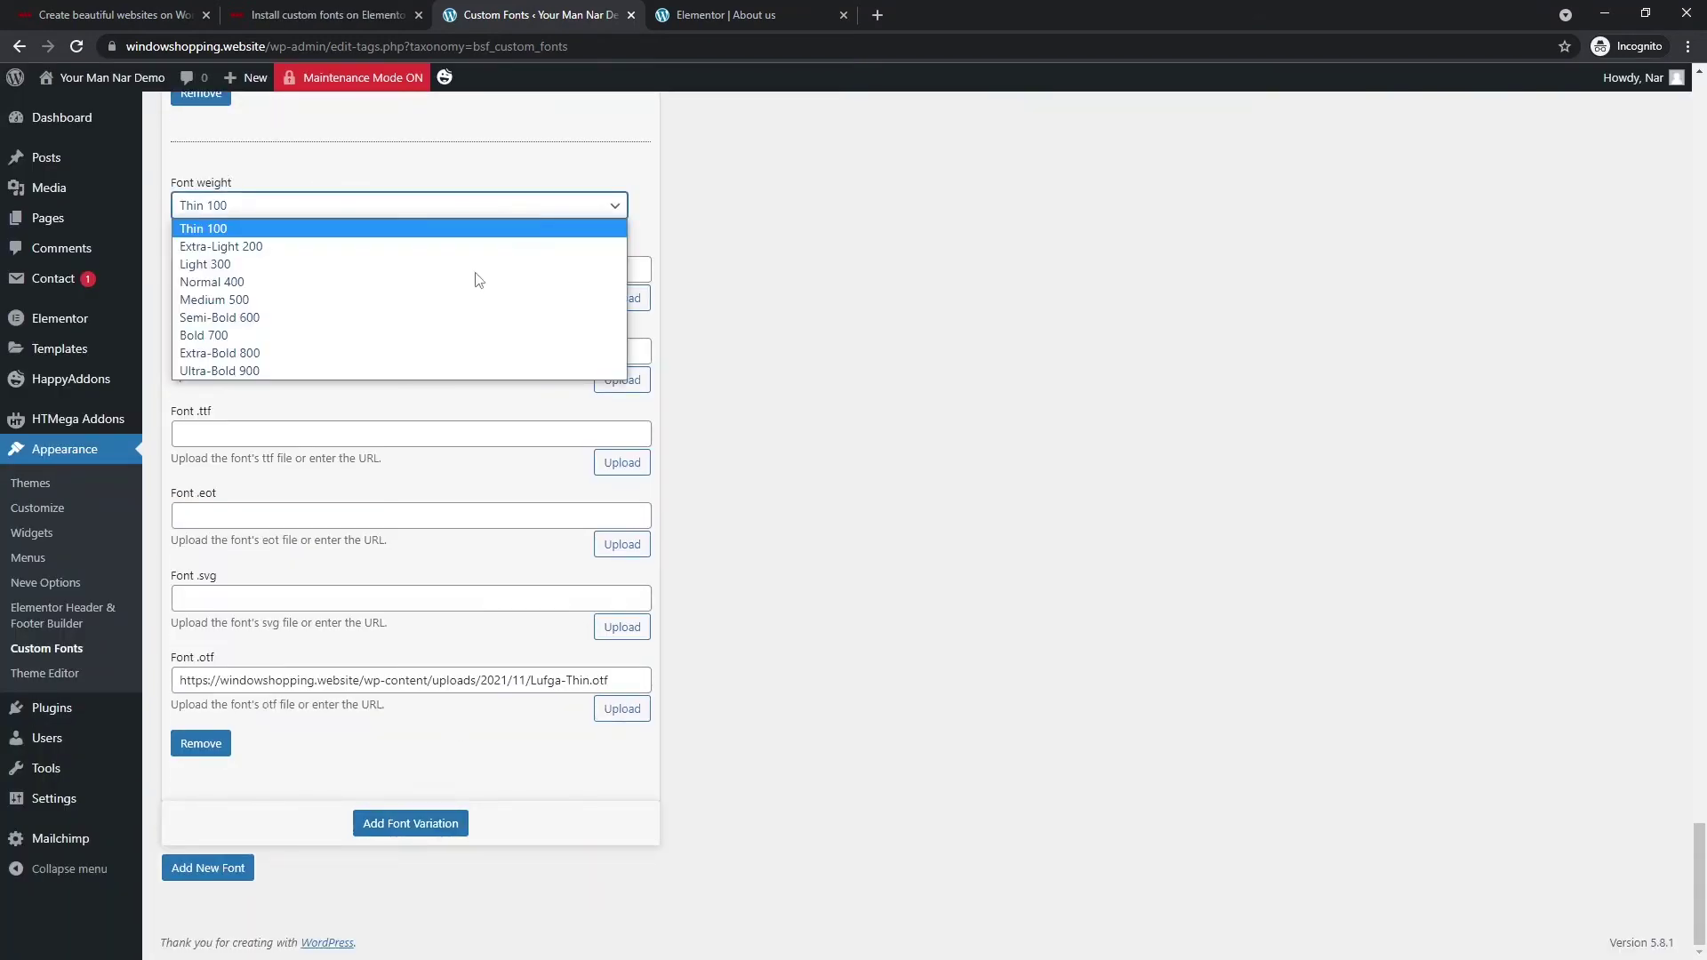
{"action": "left_click", "coordinate": [396, 374]}
{"action": "left_click", "coordinate": [620, 716]}
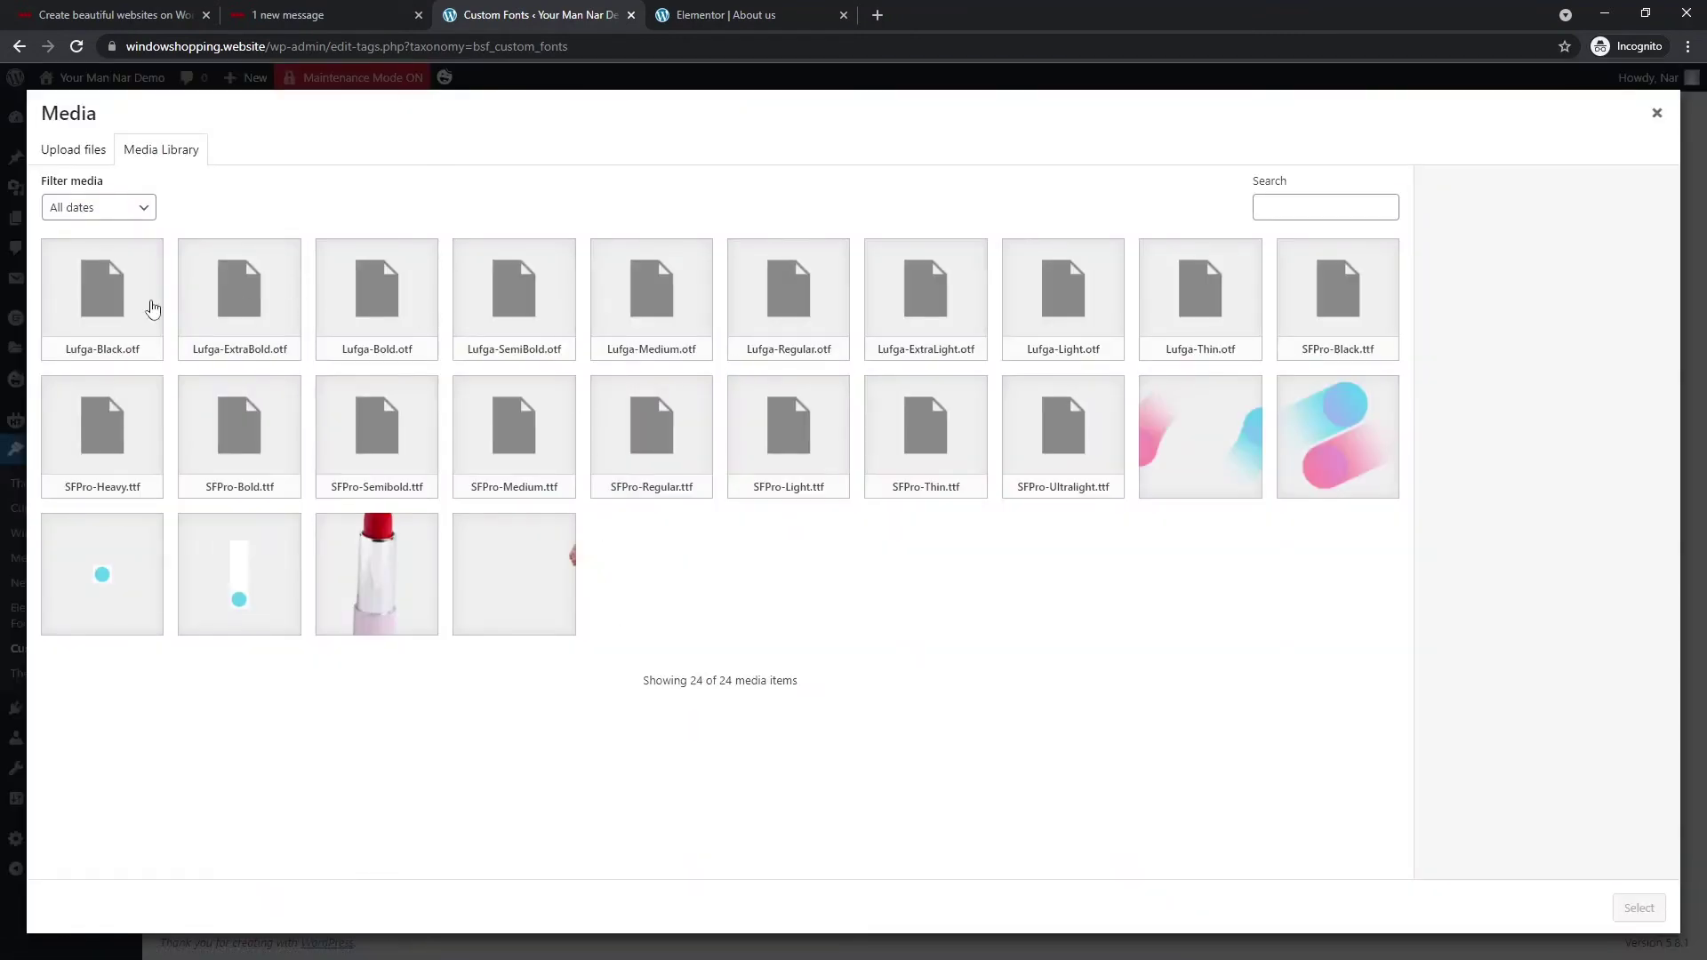
{"action": "left_click", "coordinate": [149, 305]}
Step: Confirm Lufga-Black.otf as the Ultra-Bold 900 variation's font file
{"action": "left_click", "coordinate": [1643, 910]}
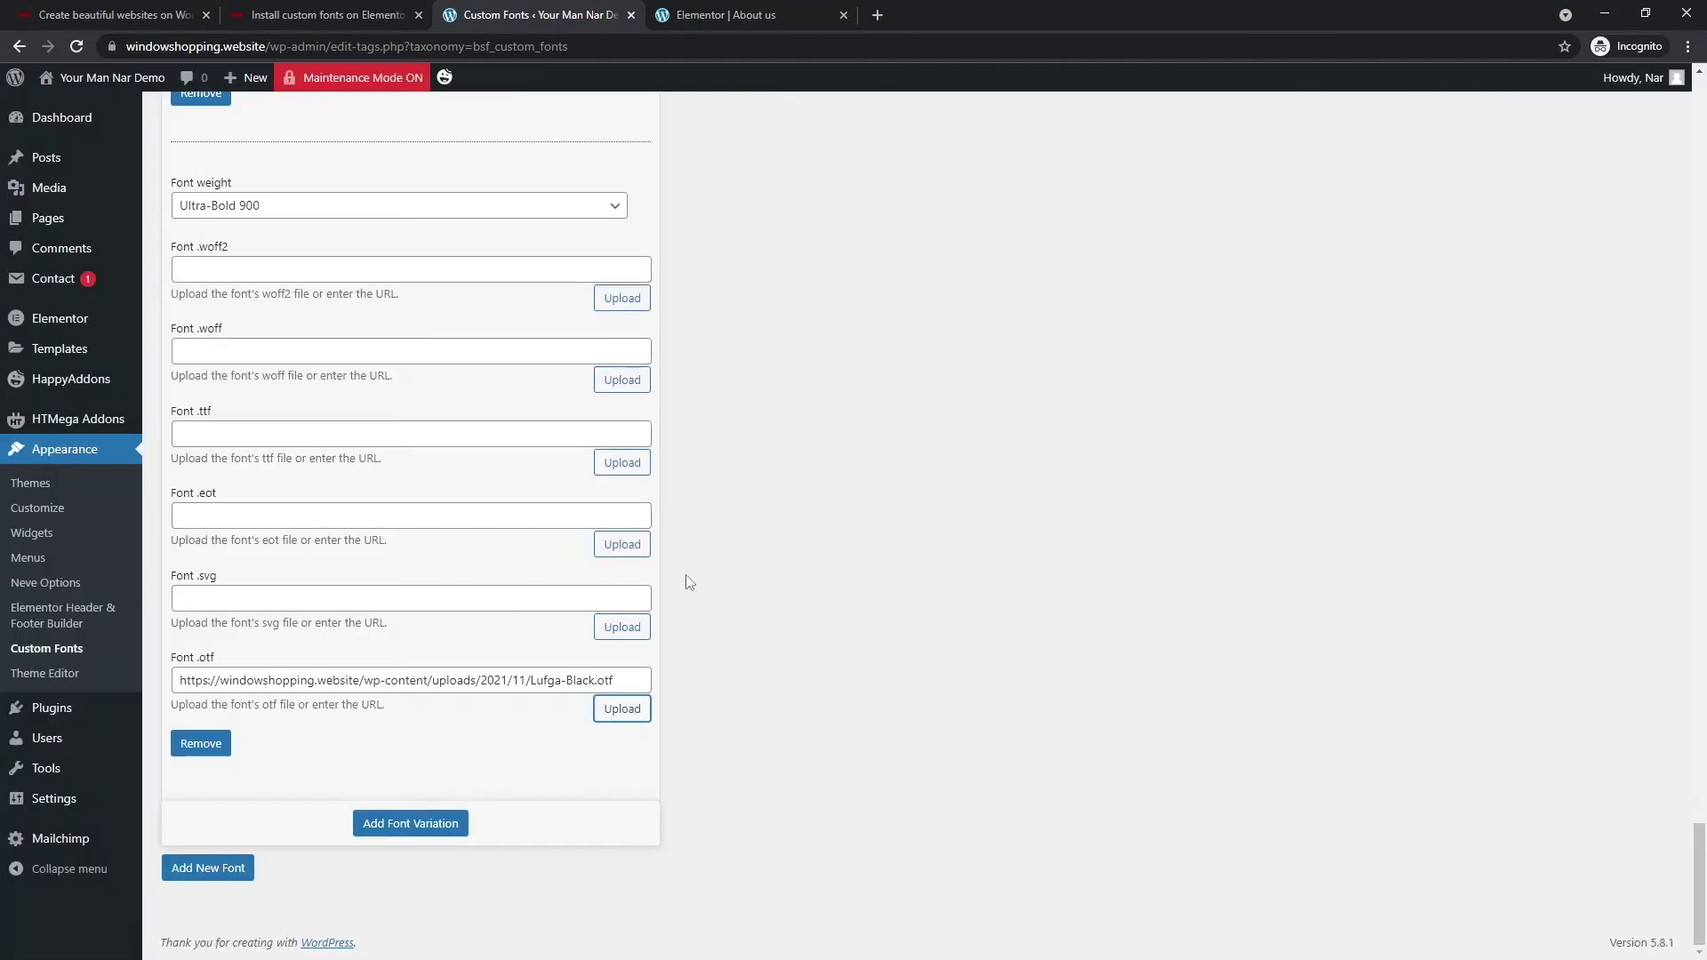
{"action": "scroll", "coordinate": [676, 400], "scroll_direction": "up", "scroll_amount": 2}
{"action": "left_click", "coordinate": [590, 385]}
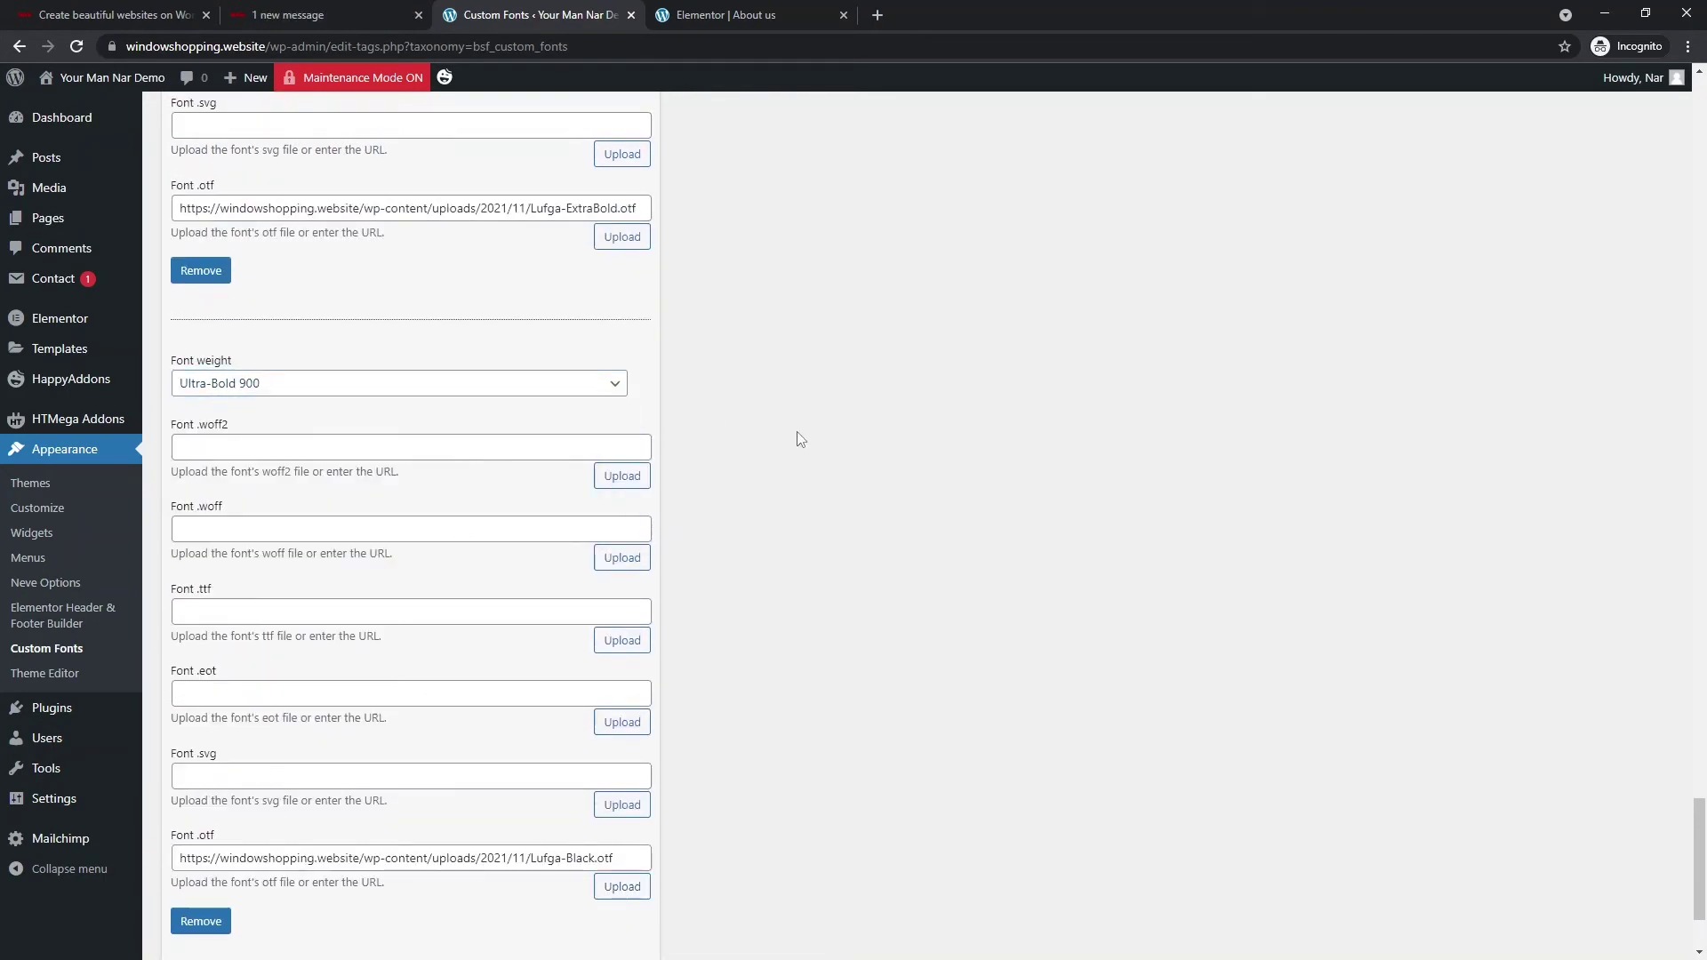
Step: Scroll through the Lufga variations from Thin 100 to Ultra-Bold 900 to check each file
{"action": "scroll", "coordinate": [739, 471], "scroll_direction": "up", "scroll_amount": 1}
{"action": "scroll", "coordinate": [623, 569], "scroll_direction": "up", "scroll_amount": 1}
{"action": "scroll", "coordinate": [572, 583], "scroll_direction": "up", "scroll_amount": 1}
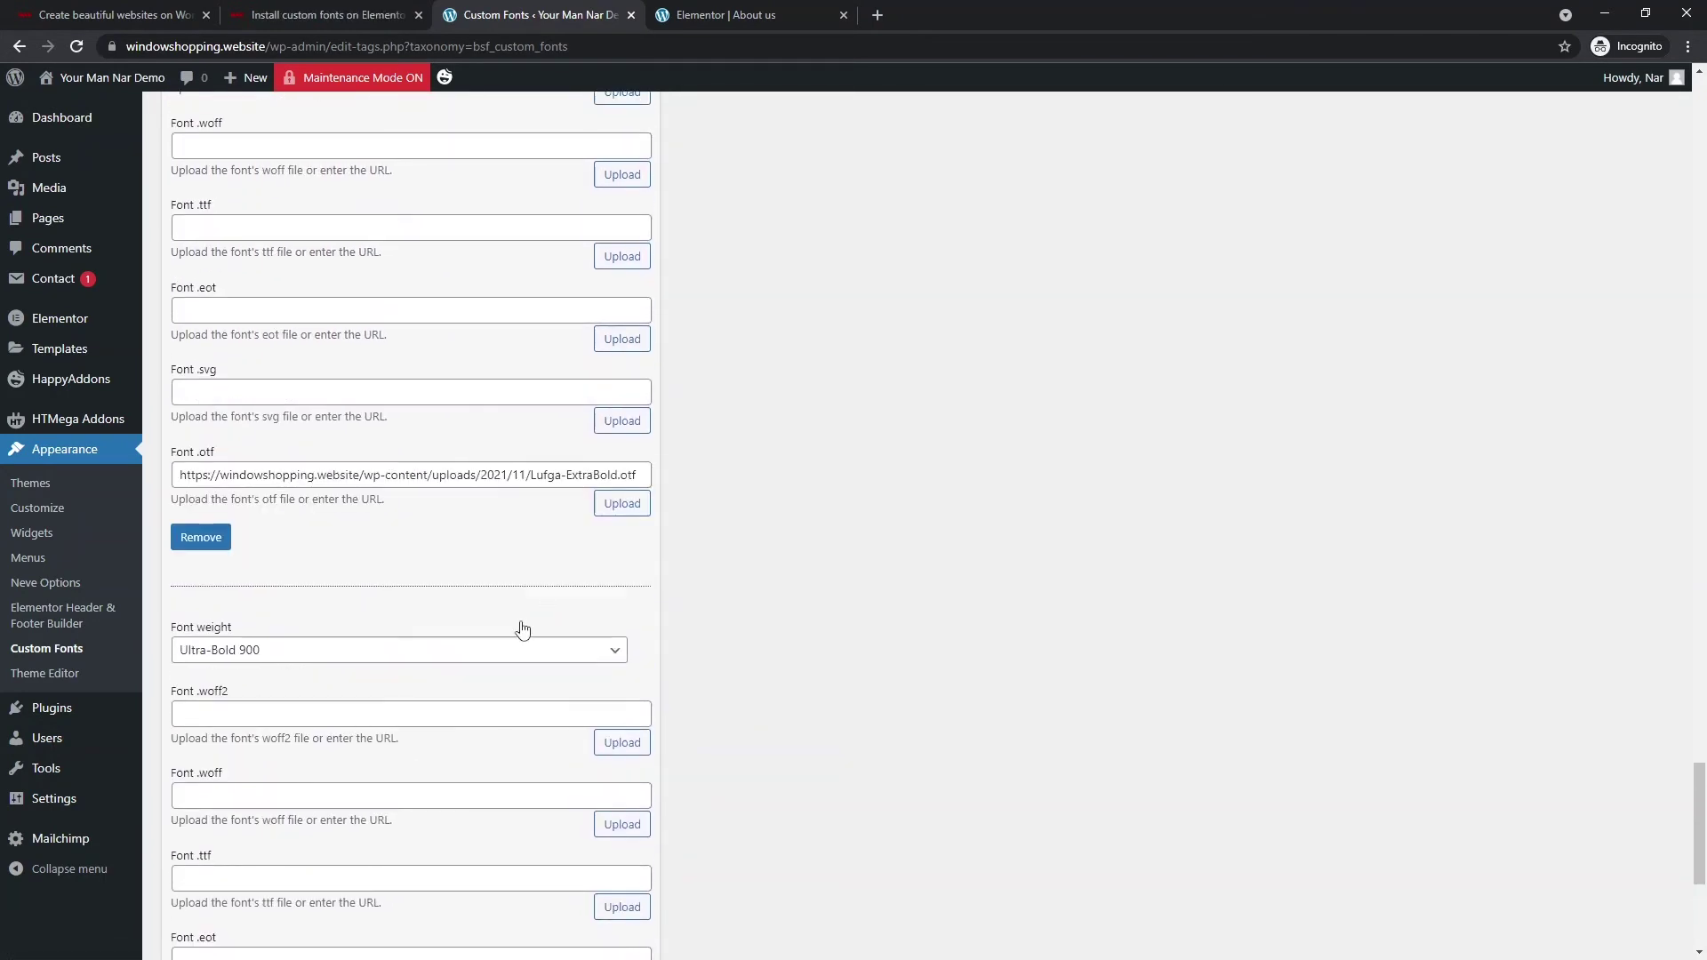
{"action": "scroll", "coordinate": [658, 676], "scroll_direction": "up", "scroll_amount": 1}
{"action": "scroll", "coordinate": [610, 667], "scroll_direction": "up", "scroll_amount": 2}
{"action": "scroll", "coordinate": [569, 667], "scroll_direction": "up", "scroll_amount": 1}
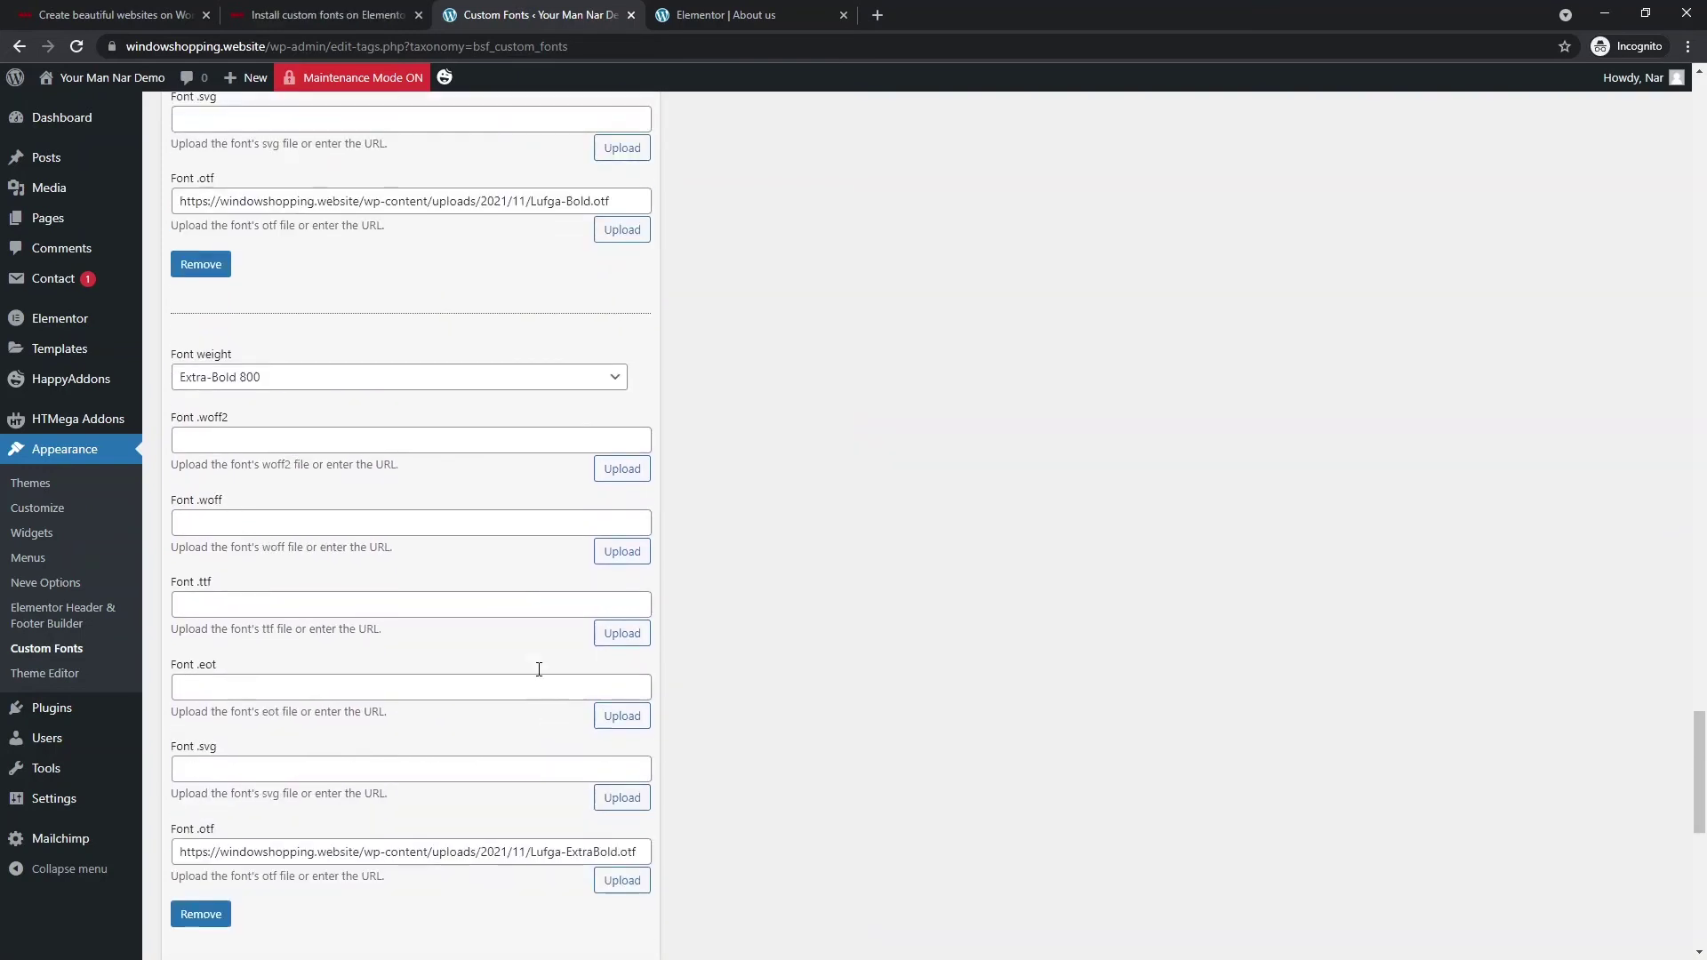
{"action": "scroll", "coordinate": [525, 684], "scroll_direction": "up", "scroll_amount": 1}
{"action": "scroll", "coordinate": [463, 703], "scroll_direction": "down", "scroll_amount": 4}
{"action": "scroll", "coordinate": [374, 649], "scroll_direction": "down", "scroll_amount": 2}
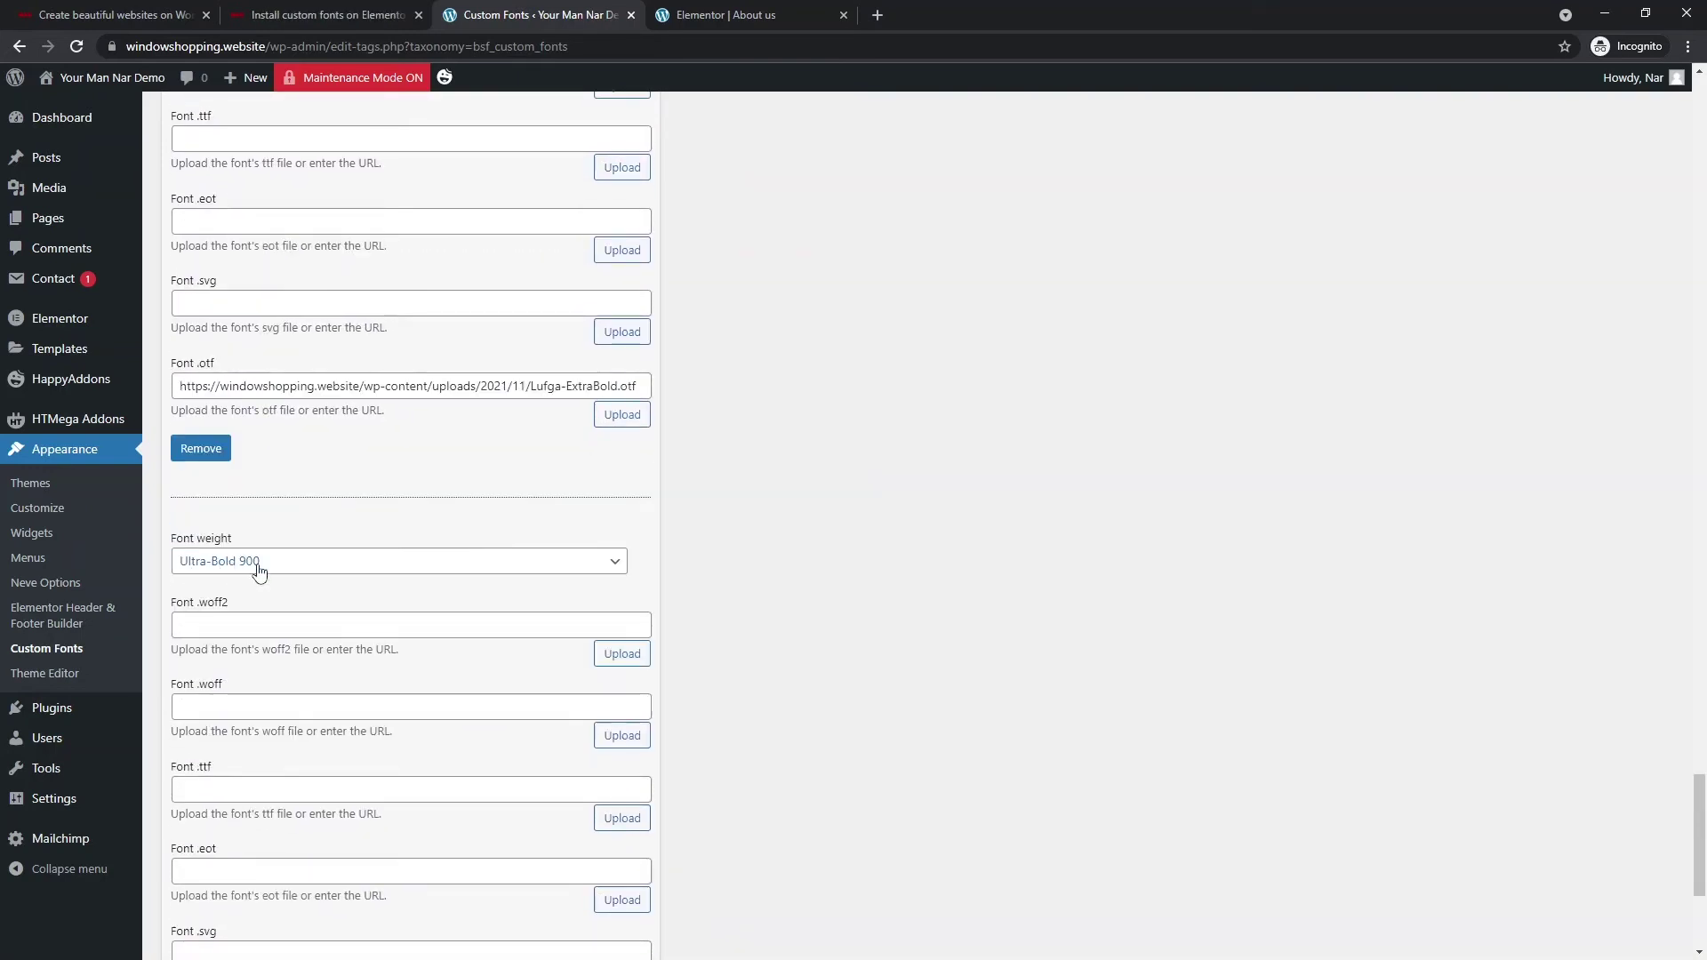
{"action": "scroll", "coordinate": [267, 576], "scroll_direction": "up", "scroll_amount": 1}
{"action": "scroll", "coordinate": [267, 552], "scroll_direction": "up", "scroll_amount": 4}
{"action": "scroll", "coordinate": [249, 498], "scroll_direction": "up", "scroll_amount": 2}
{"action": "scroll", "coordinate": [258, 498], "scroll_direction": "up", "scroll_amount": 5}
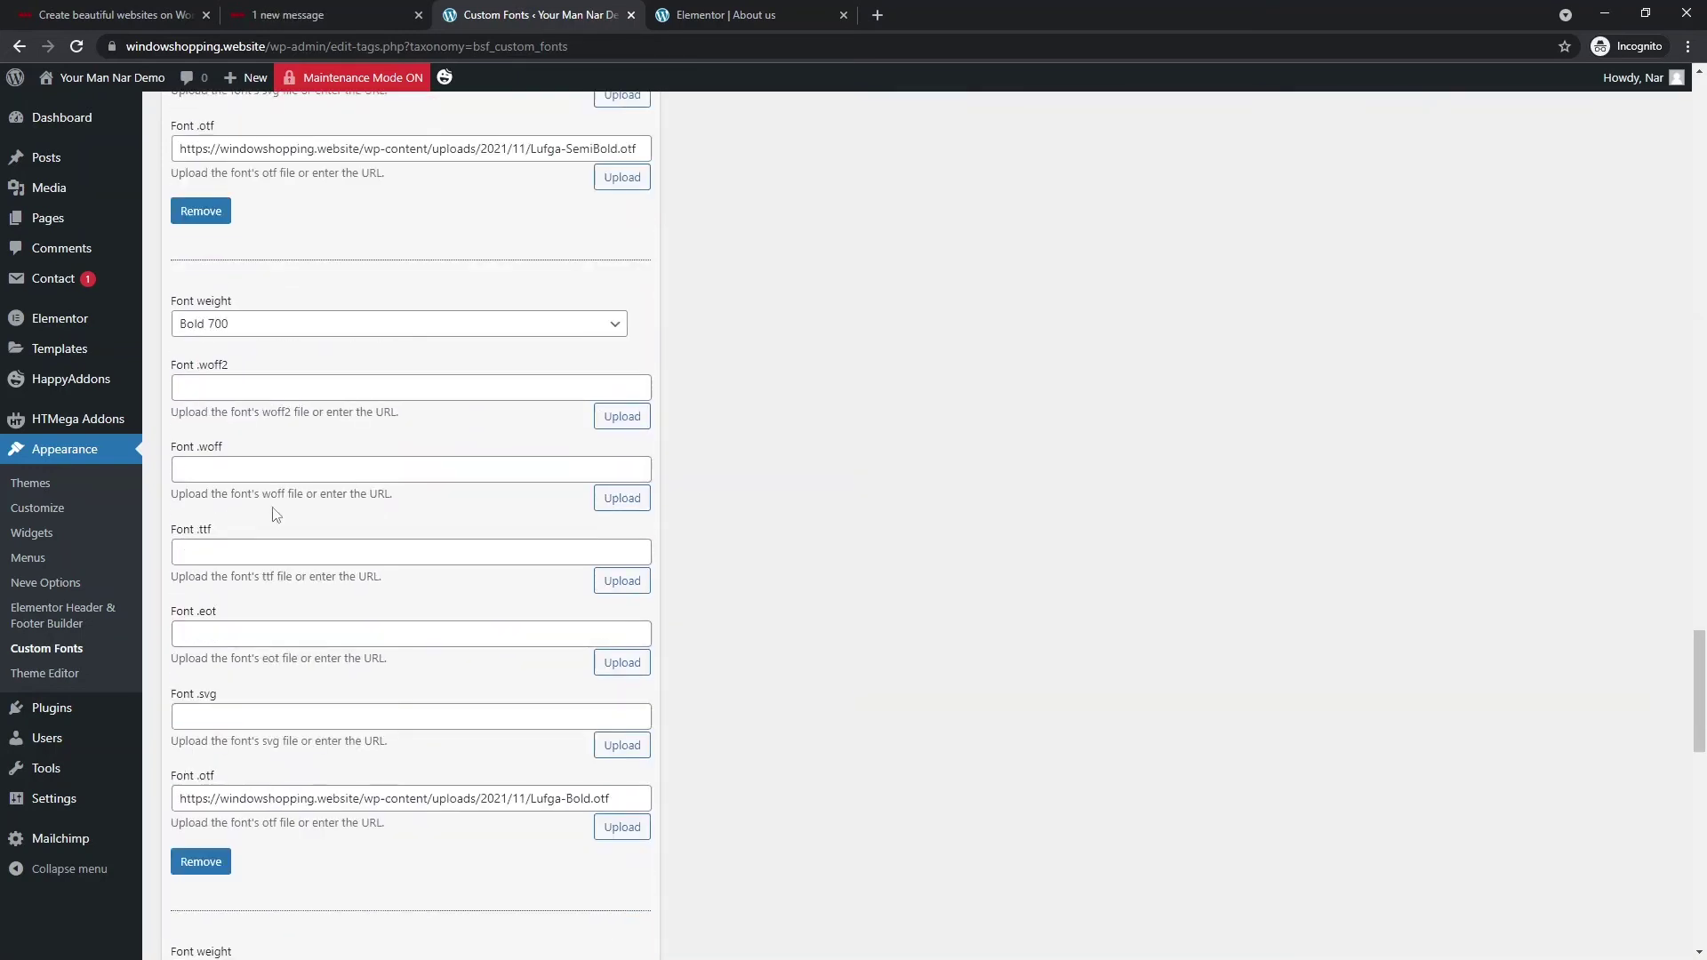
{"action": "scroll", "coordinate": [271, 512], "scroll_direction": "up", "scroll_amount": 1}
{"action": "scroll", "coordinate": [275, 515], "scroll_direction": "up", "scroll_amount": 6}
{"action": "scroll", "coordinate": [274, 513], "scroll_direction": "up", "scroll_amount": 2}
{"action": "scroll", "coordinate": [274, 513], "scroll_direction": "up", "scroll_amount": 3}
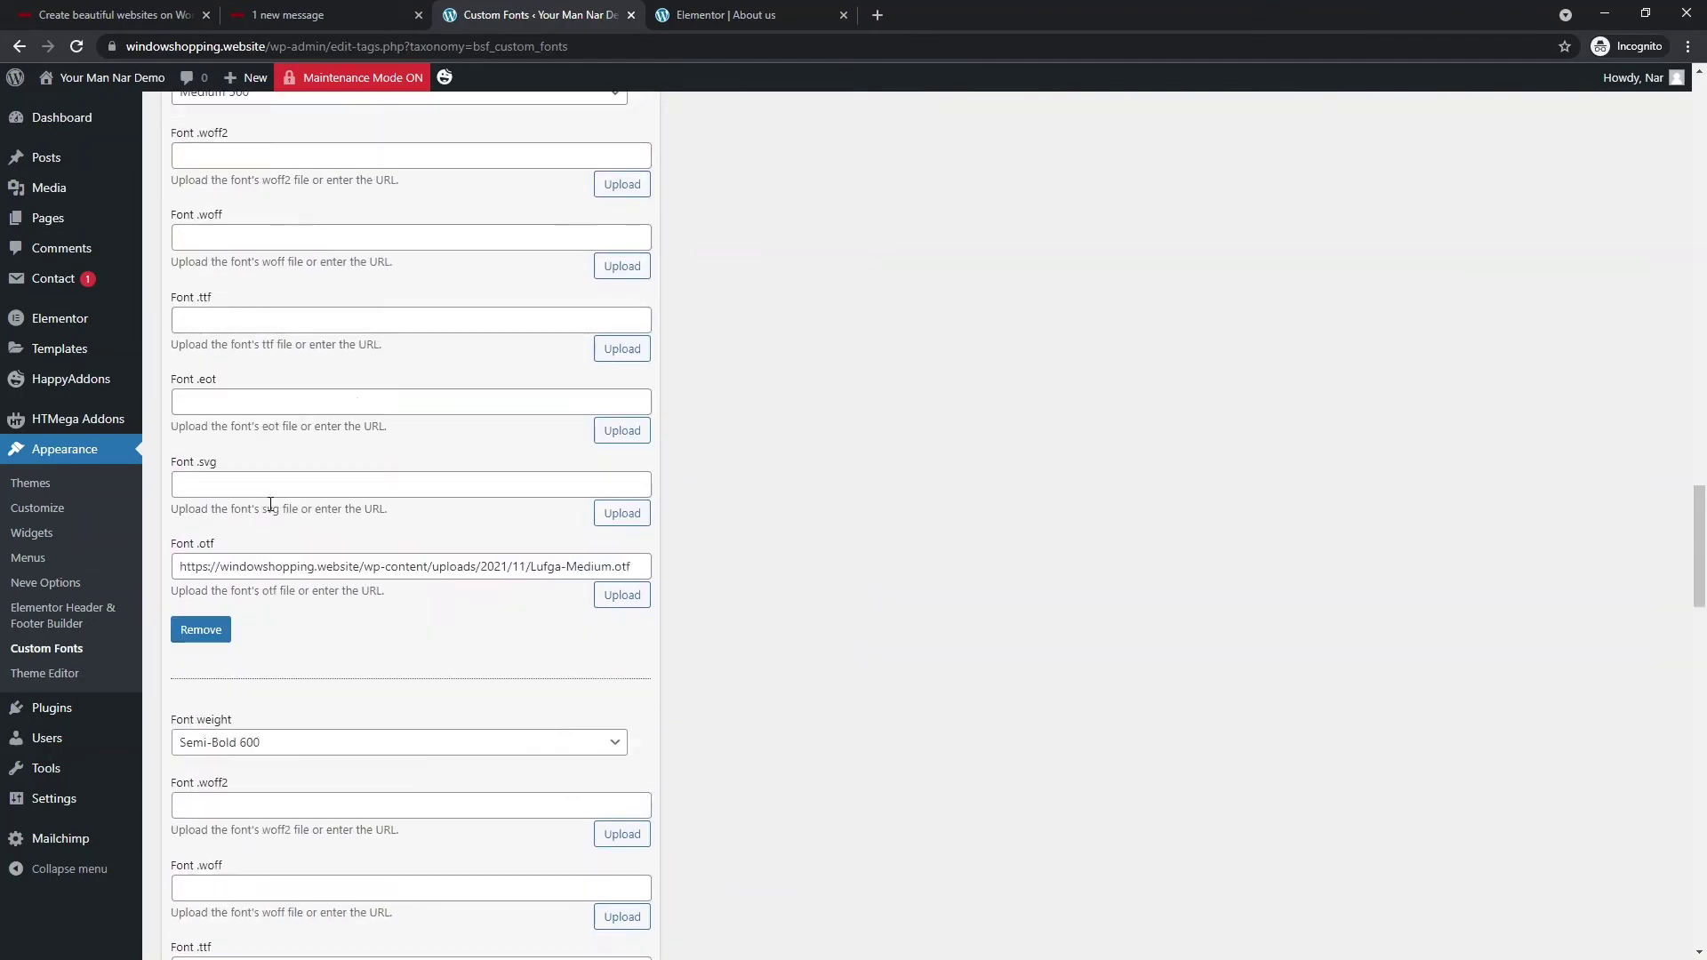
{"action": "scroll", "coordinate": [272, 515], "scroll_direction": "up", "scroll_amount": 5}
{"action": "scroll", "coordinate": [271, 516], "scroll_direction": "up", "scroll_amount": 5}
{"action": "scroll", "coordinate": [271, 518], "scroll_direction": "up", "scroll_amount": 8}
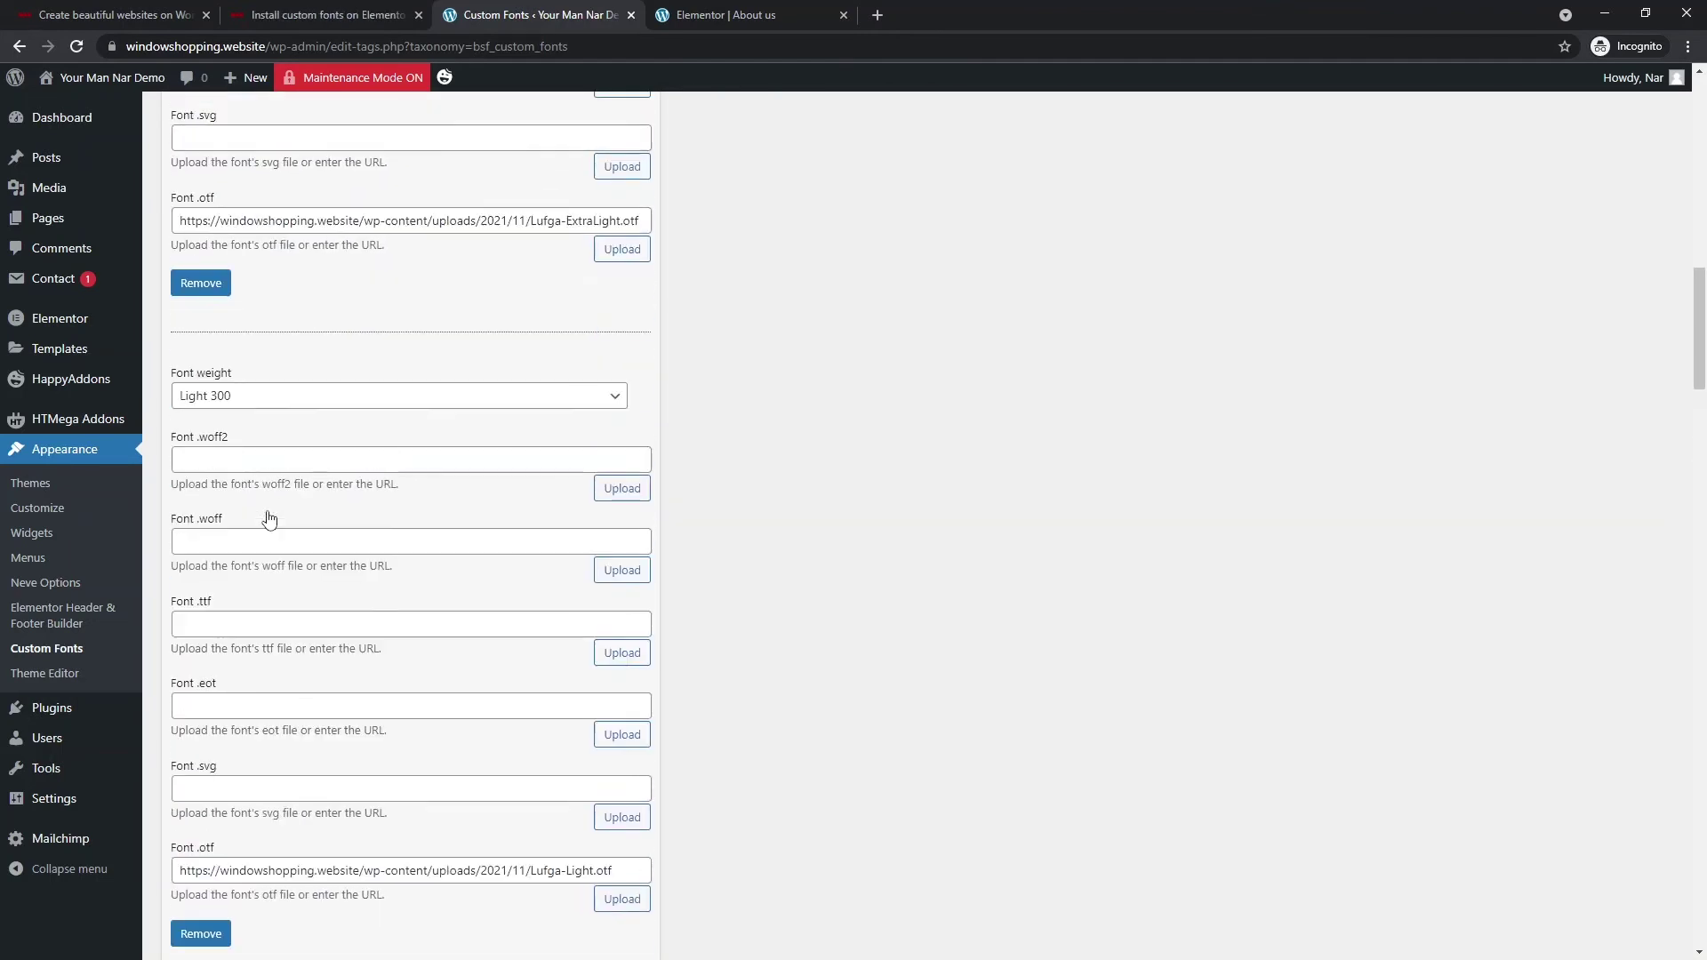
{"action": "scroll", "coordinate": [270, 520], "scroll_direction": "up", "scroll_amount": 2}
{"action": "scroll", "coordinate": [269, 521], "scroll_direction": "up", "scroll_amount": 5}
{"action": "scroll", "coordinate": [240, 480], "scroll_direction": "up", "scroll_amount": 6}
{"action": "scroll", "coordinate": [279, 519], "scroll_direction": "up", "scroll_amount": 2}
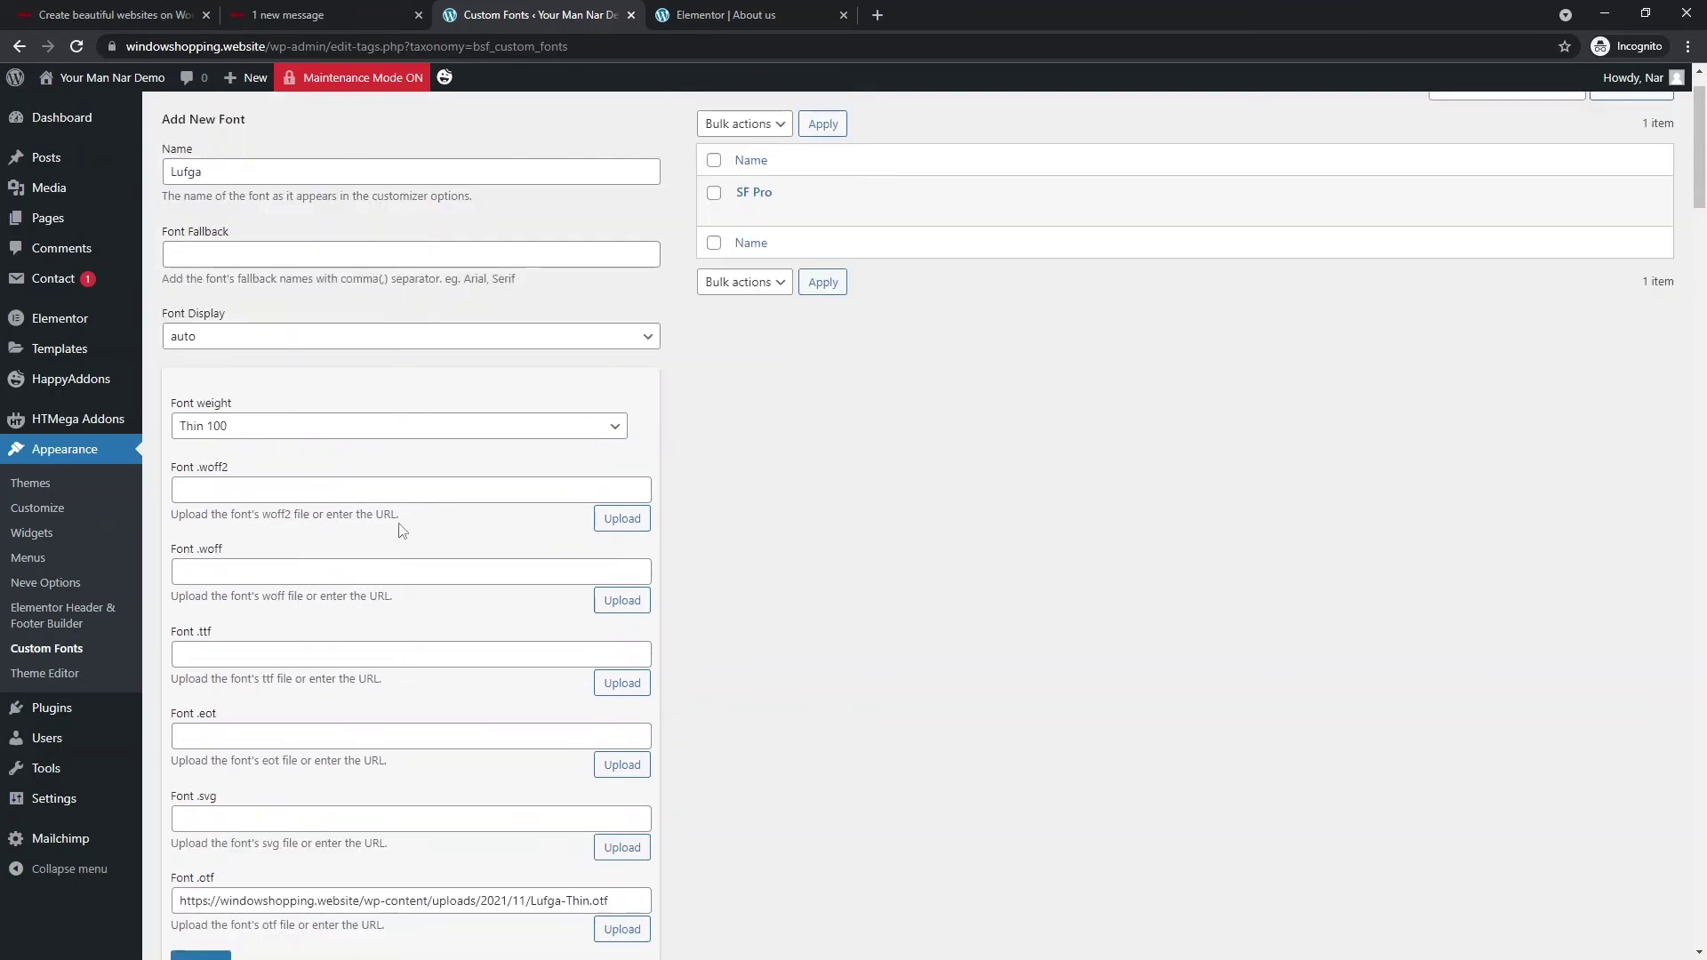
{"action": "scroll", "coordinate": [402, 530], "scroll_direction": "down", "scroll_amount": 12}
{"action": "scroll", "coordinate": [909, 560], "scroll_direction": "down", "scroll_amount": 12}
{"action": "scroll", "coordinate": [476, 591], "scroll_direction": "down", "scroll_amount": 12}
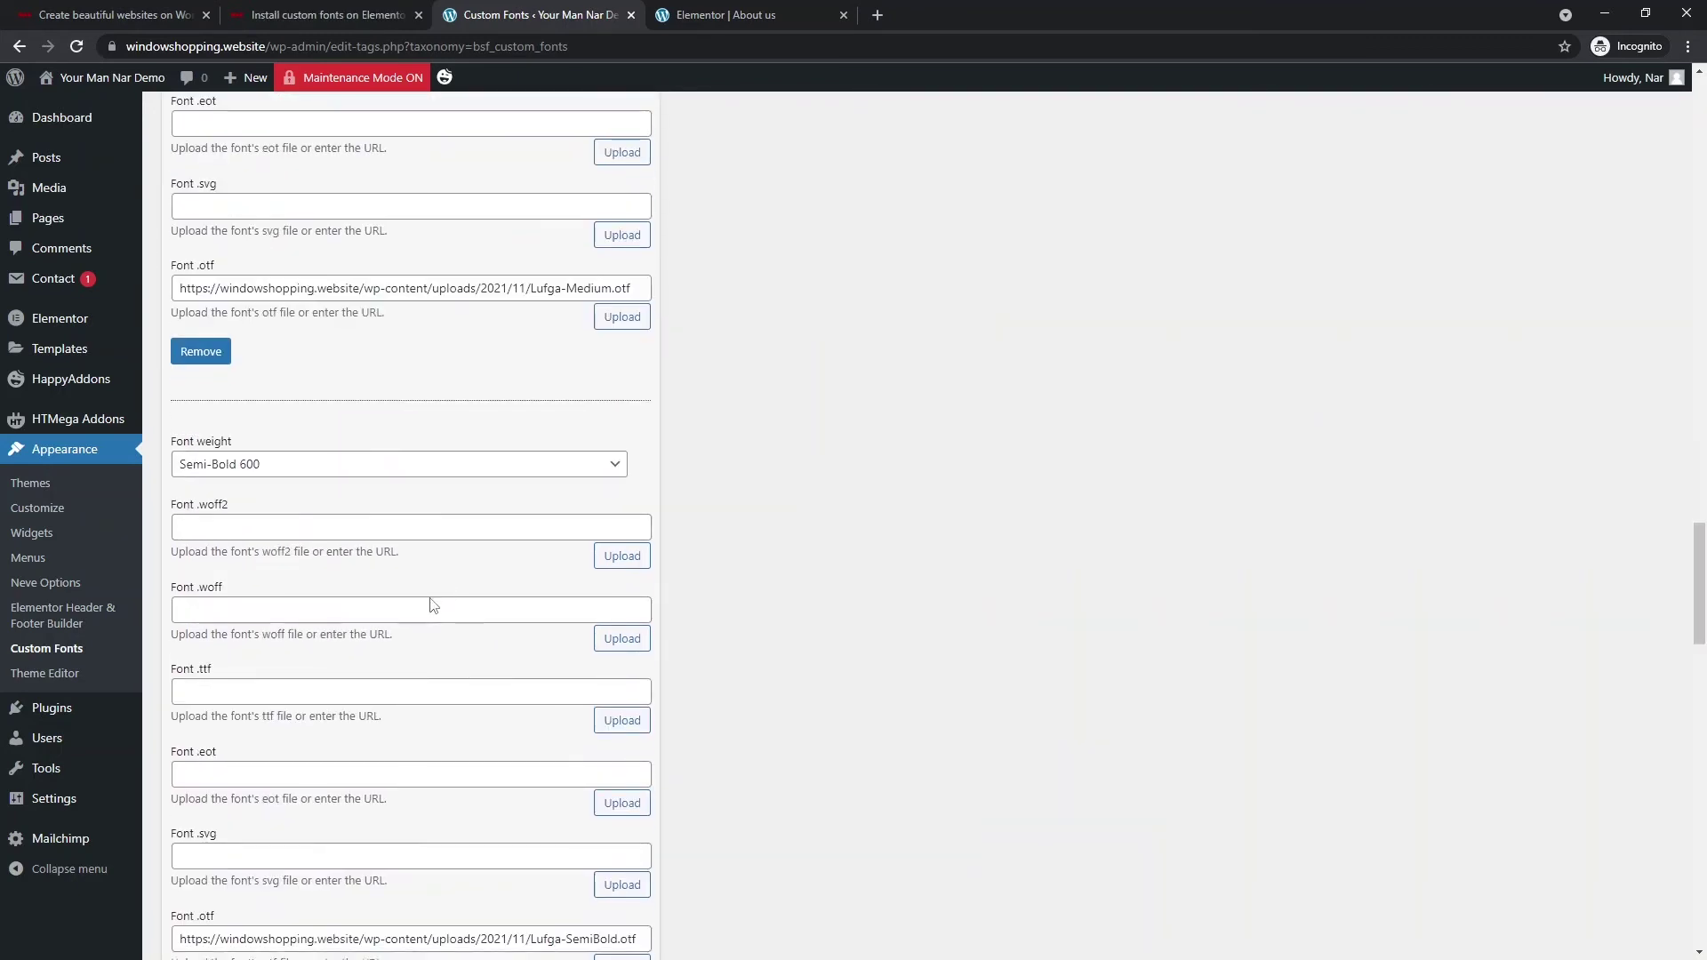
{"action": "scroll", "coordinate": [383, 607], "scroll_direction": "down", "scroll_amount": 6}
{"action": "scroll", "coordinate": [318, 622], "scroll_direction": "down", "scroll_amount": 18}
{"action": "scroll", "coordinate": [299, 625], "scroll_direction": "down", "scroll_amount": 1}
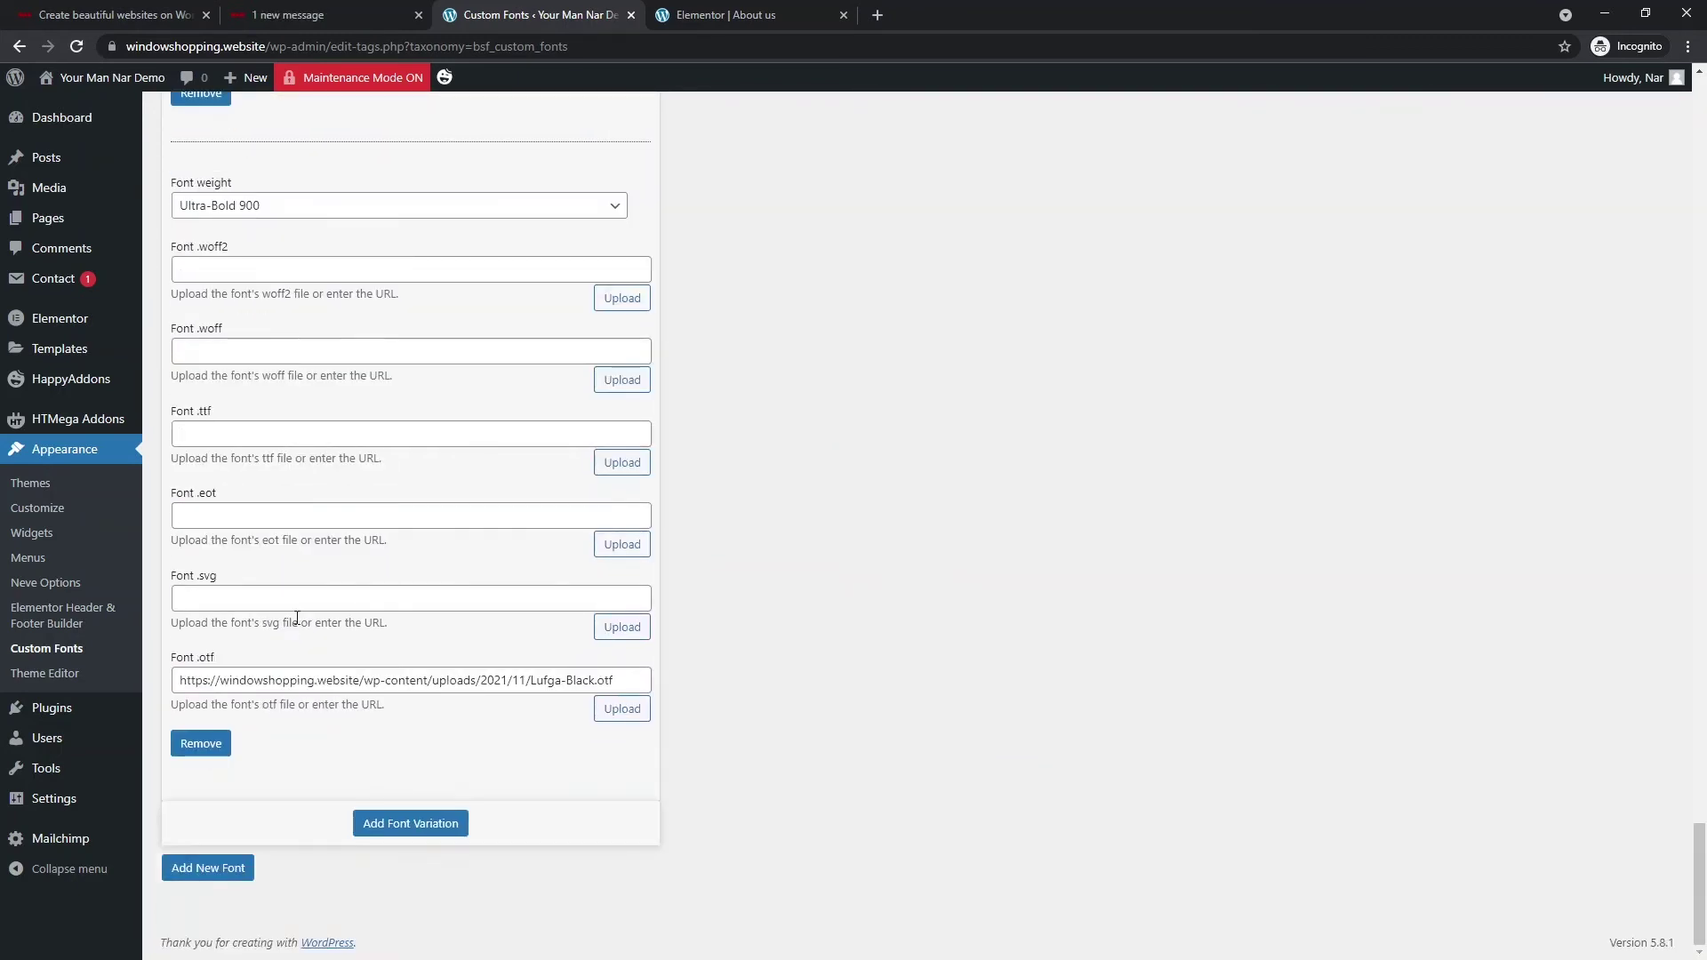
Step: Save the Lufga font, then update and reload the Elementor About us page editor
{"action": "left_click", "coordinate": [206, 868]}
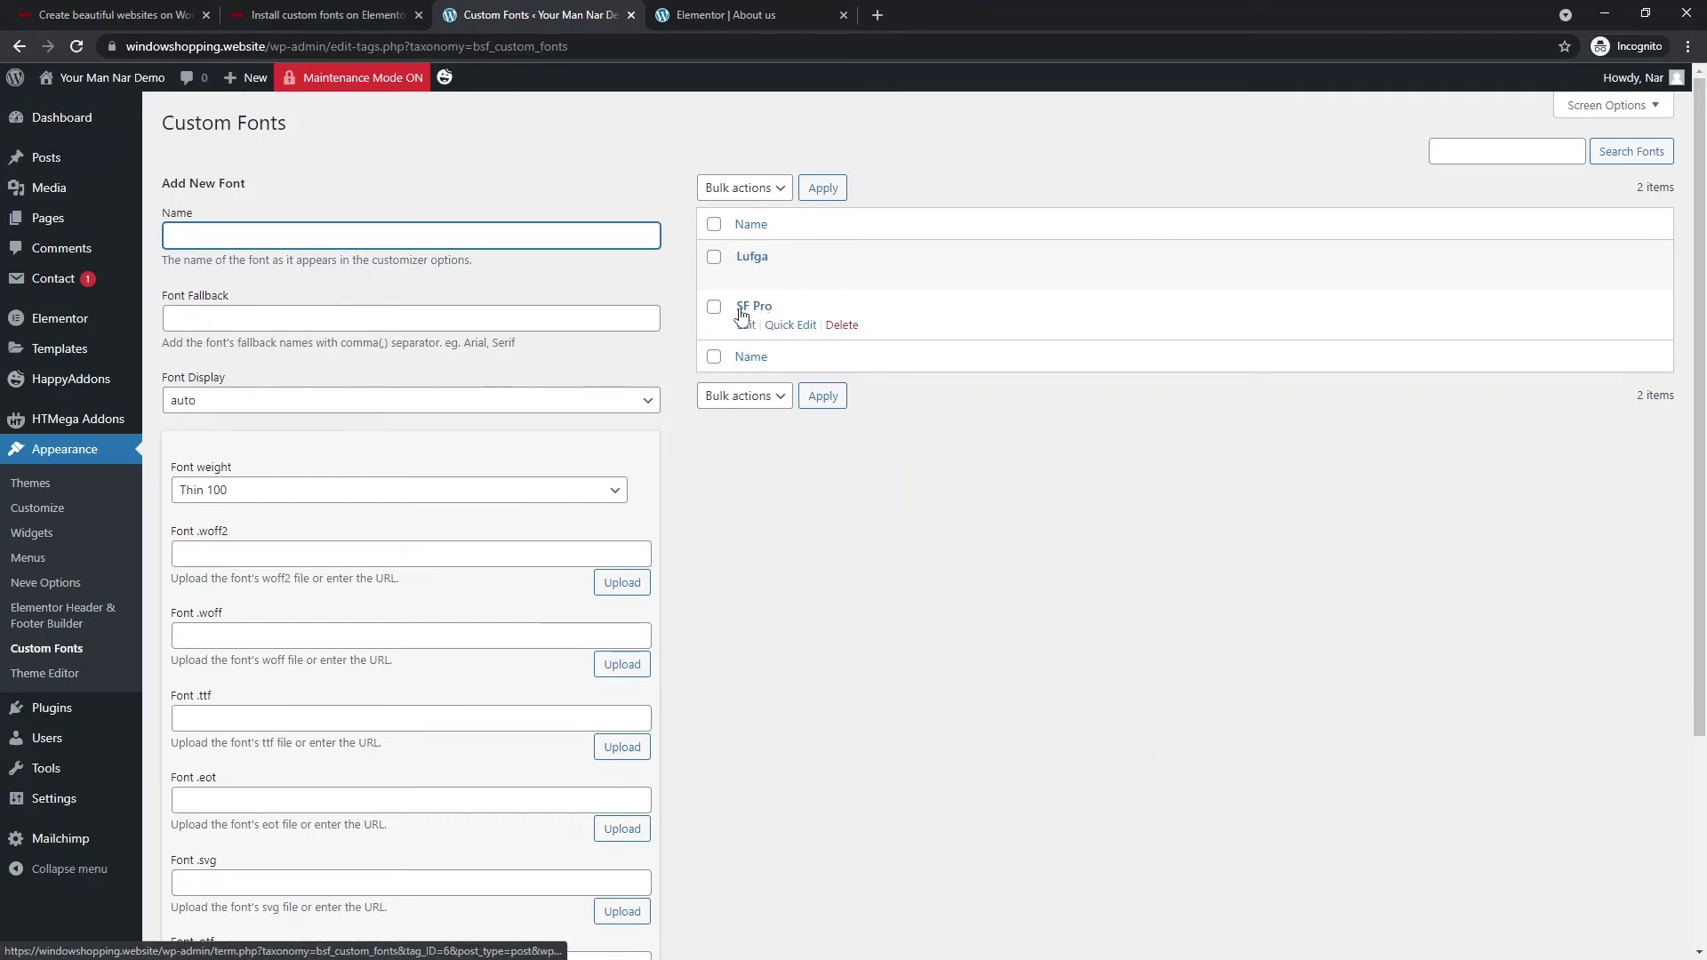
{"action": "mouse_move", "coordinate": [933, 267]}
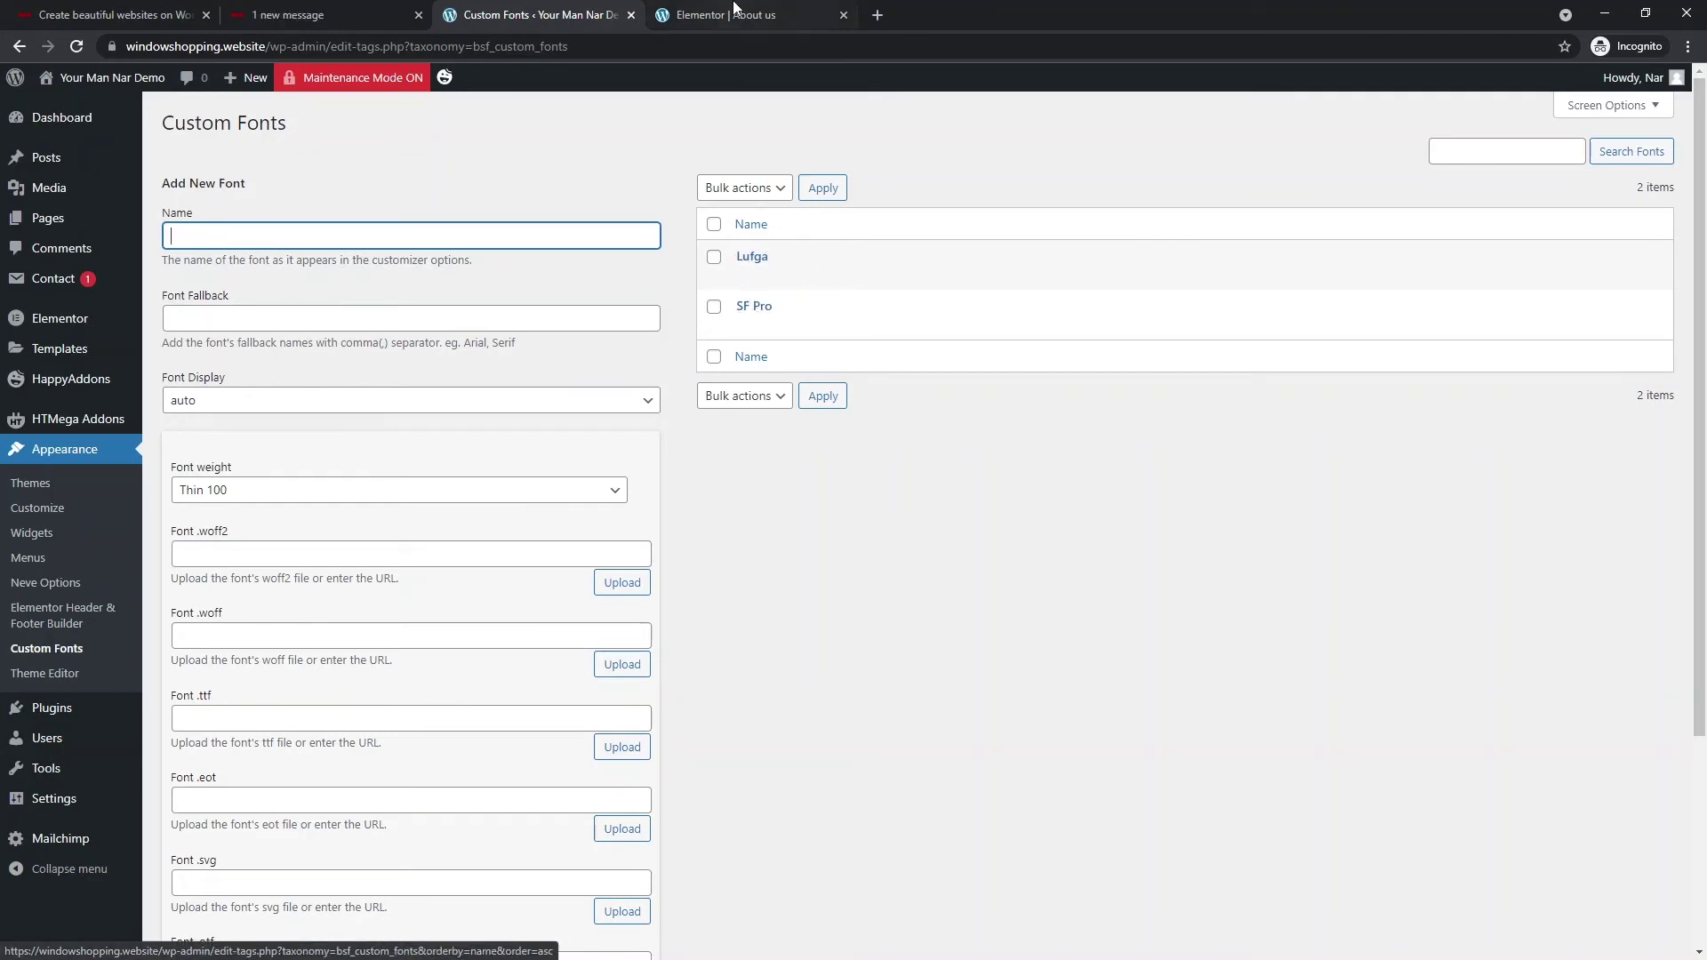
{"action": "left_click", "coordinate": [725, 16]}
{"action": "left_click", "coordinate": [202, 942]}
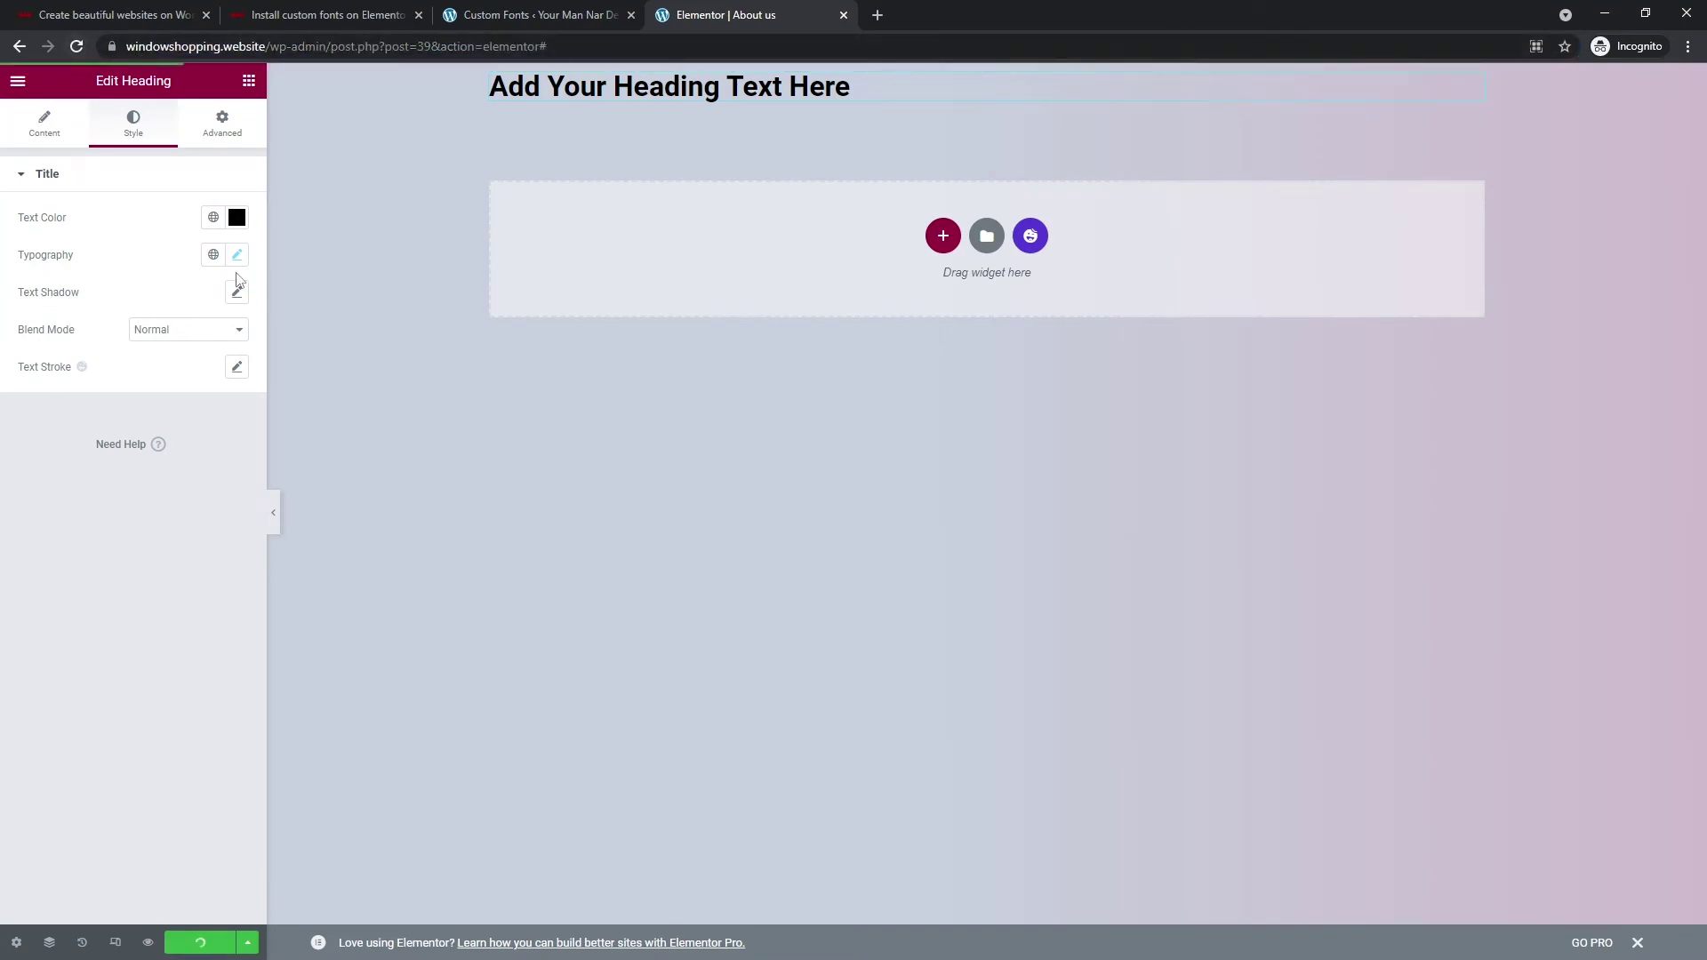
{"action": "left_click", "coordinate": [83, 49]}
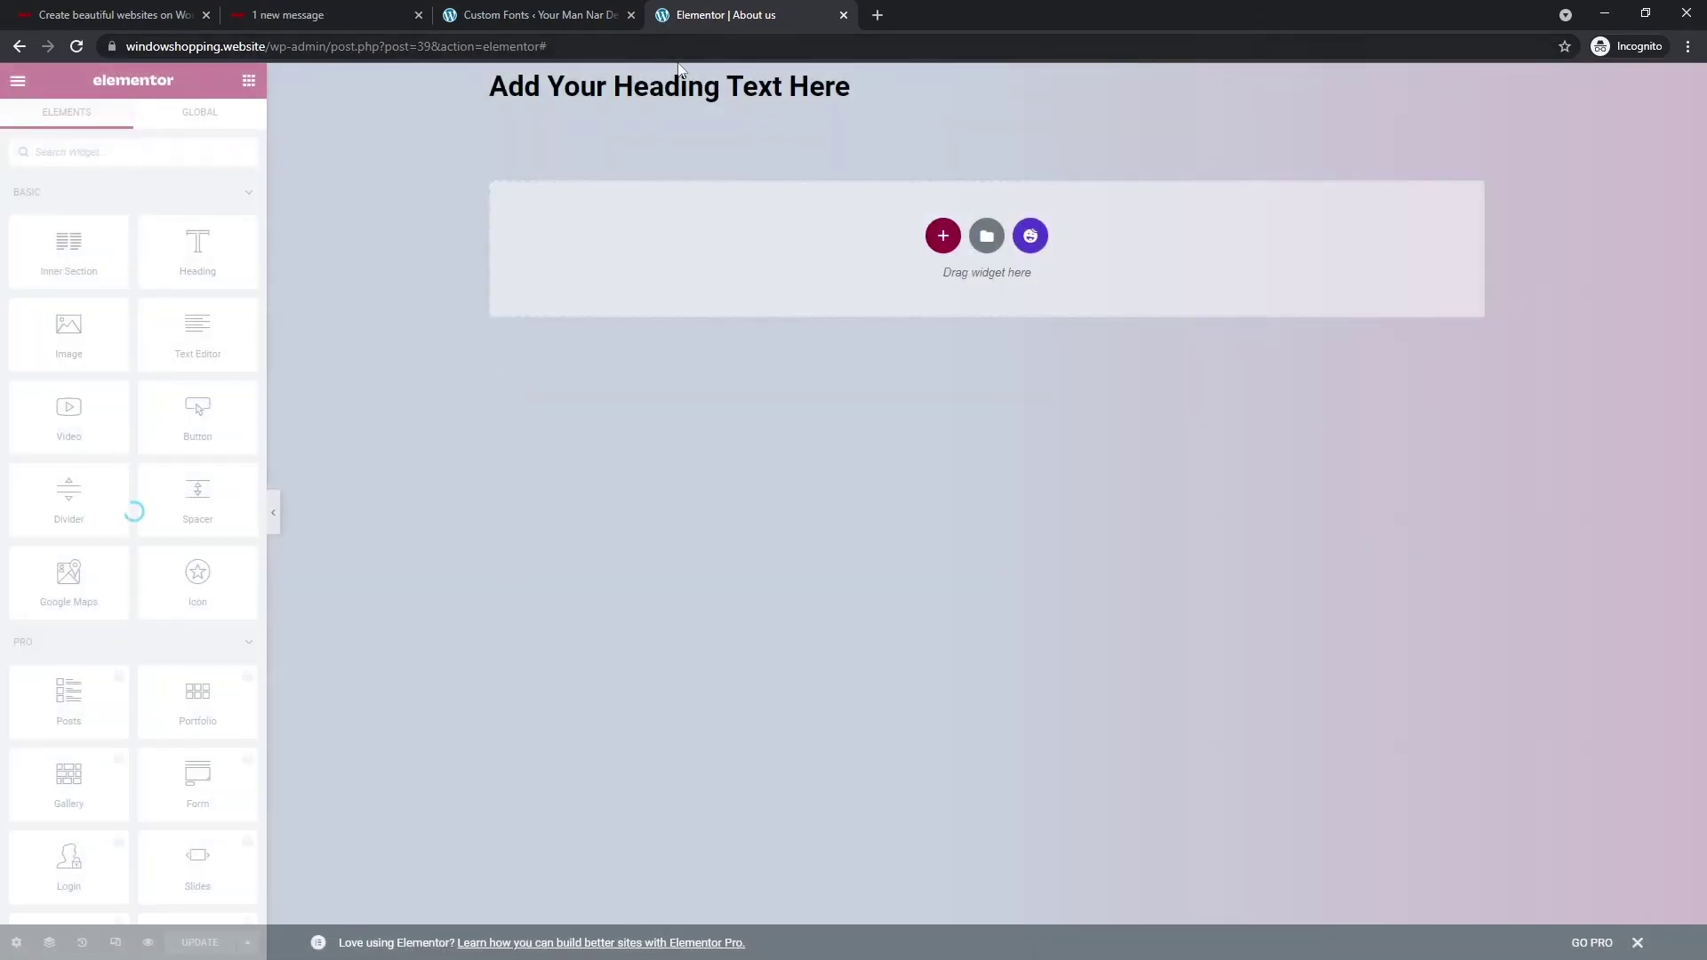
Step: Select the placed heading widget and show its Style options
{"action": "left_click", "coordinate": [916, 87]}
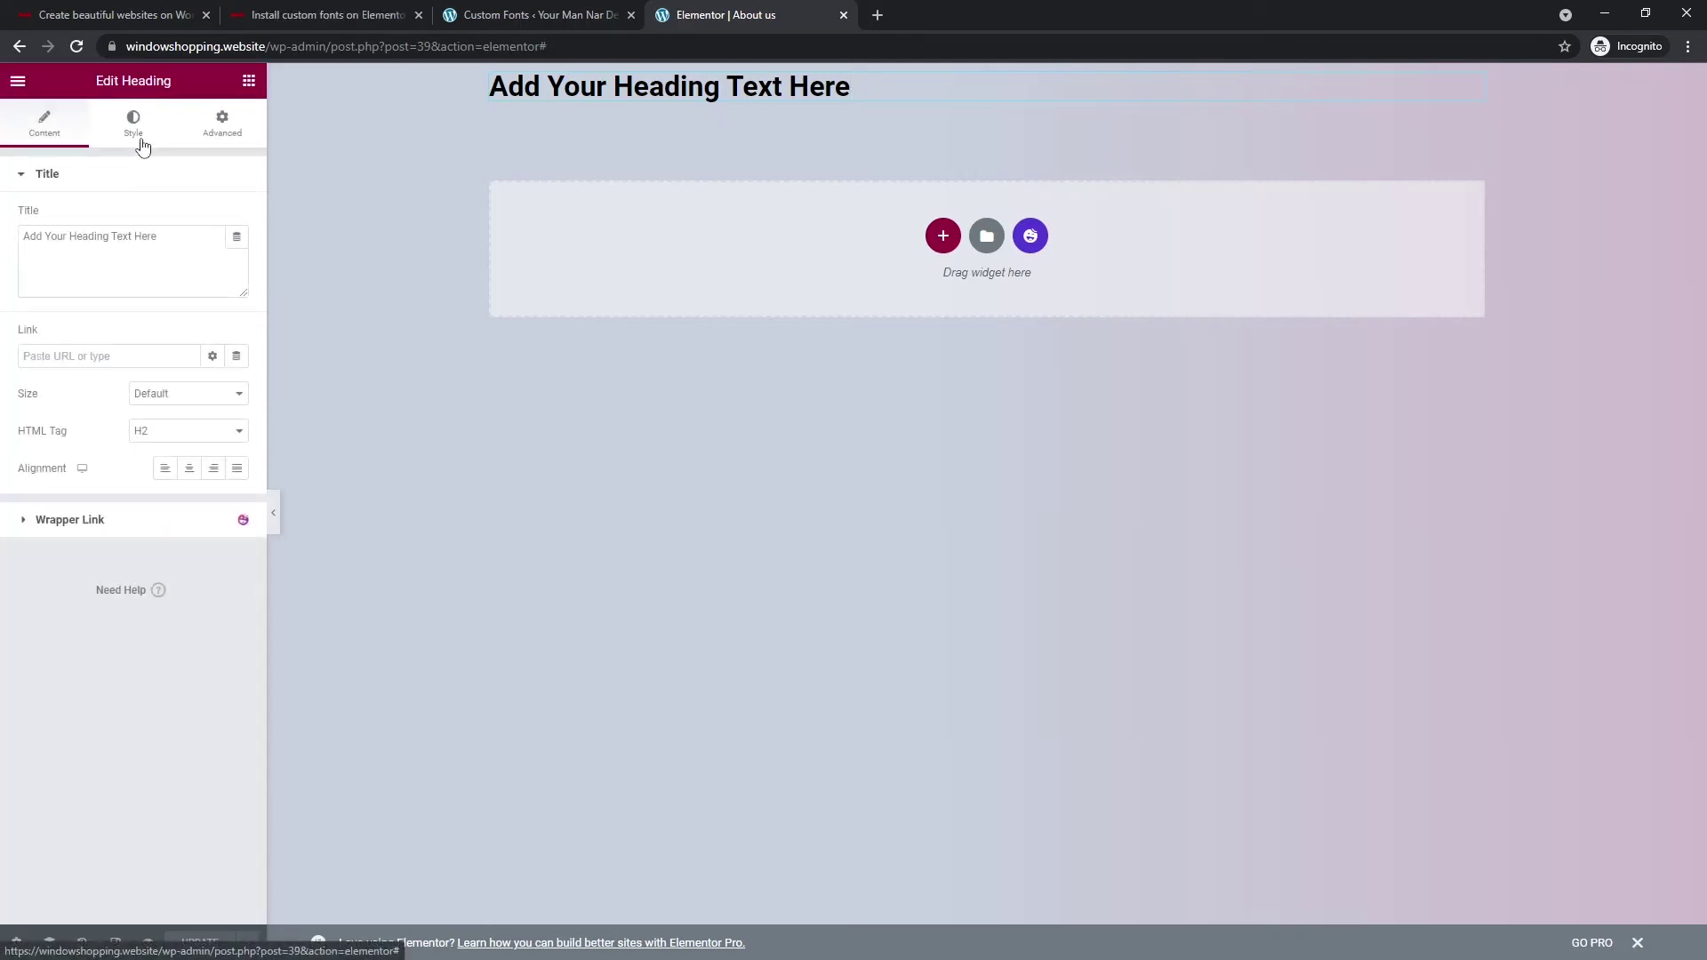
{"action": "left_click", "coordinate": [140, 144]}
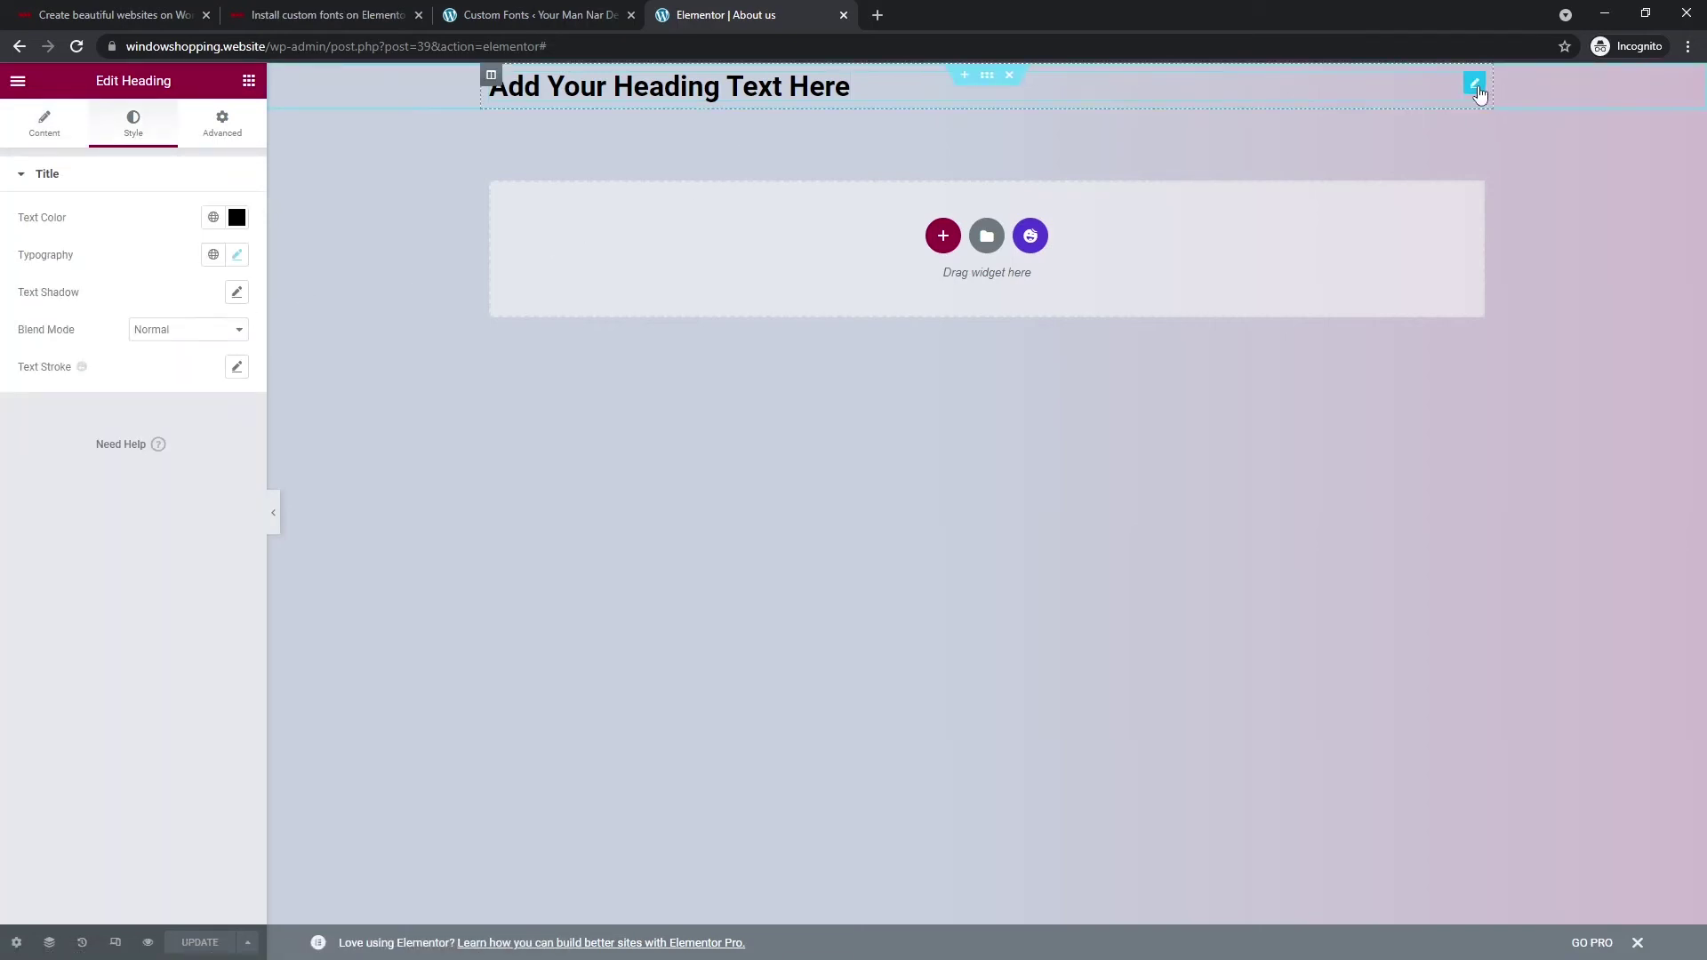
Step: Search 'luf' in the heading's font family list and apply the custom Lufga font
{"action": "left_click", "coordinate": [237, 255]}
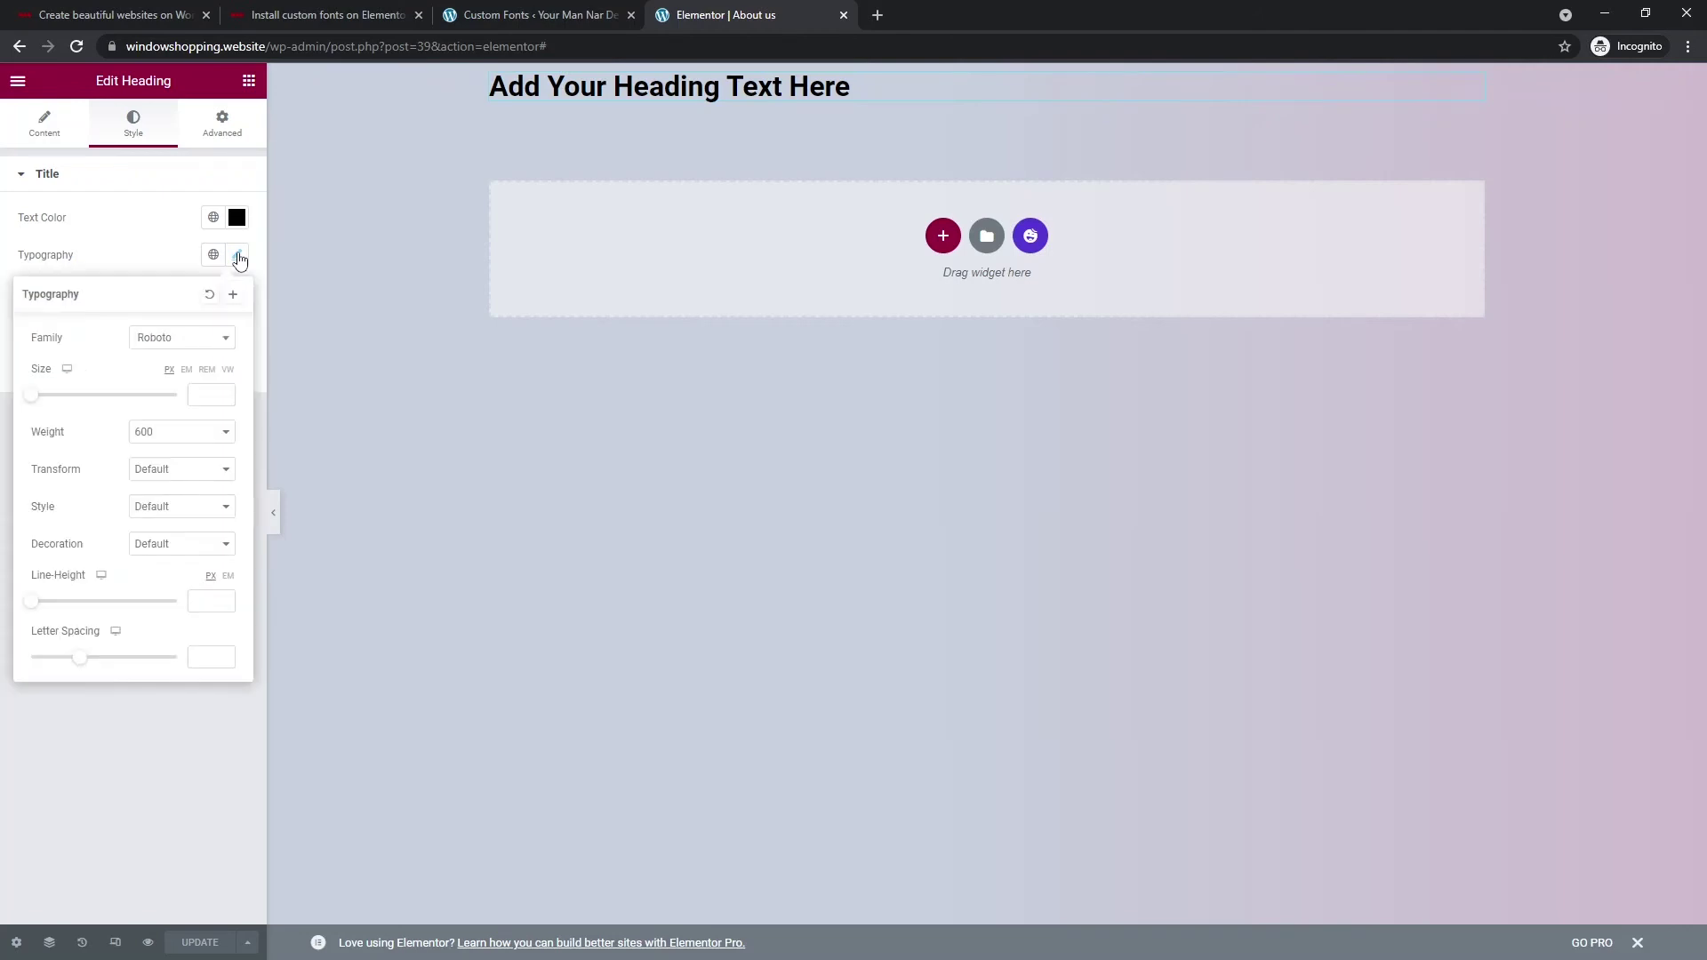
{"action": "left_click", "coordinate": [198, 346]}
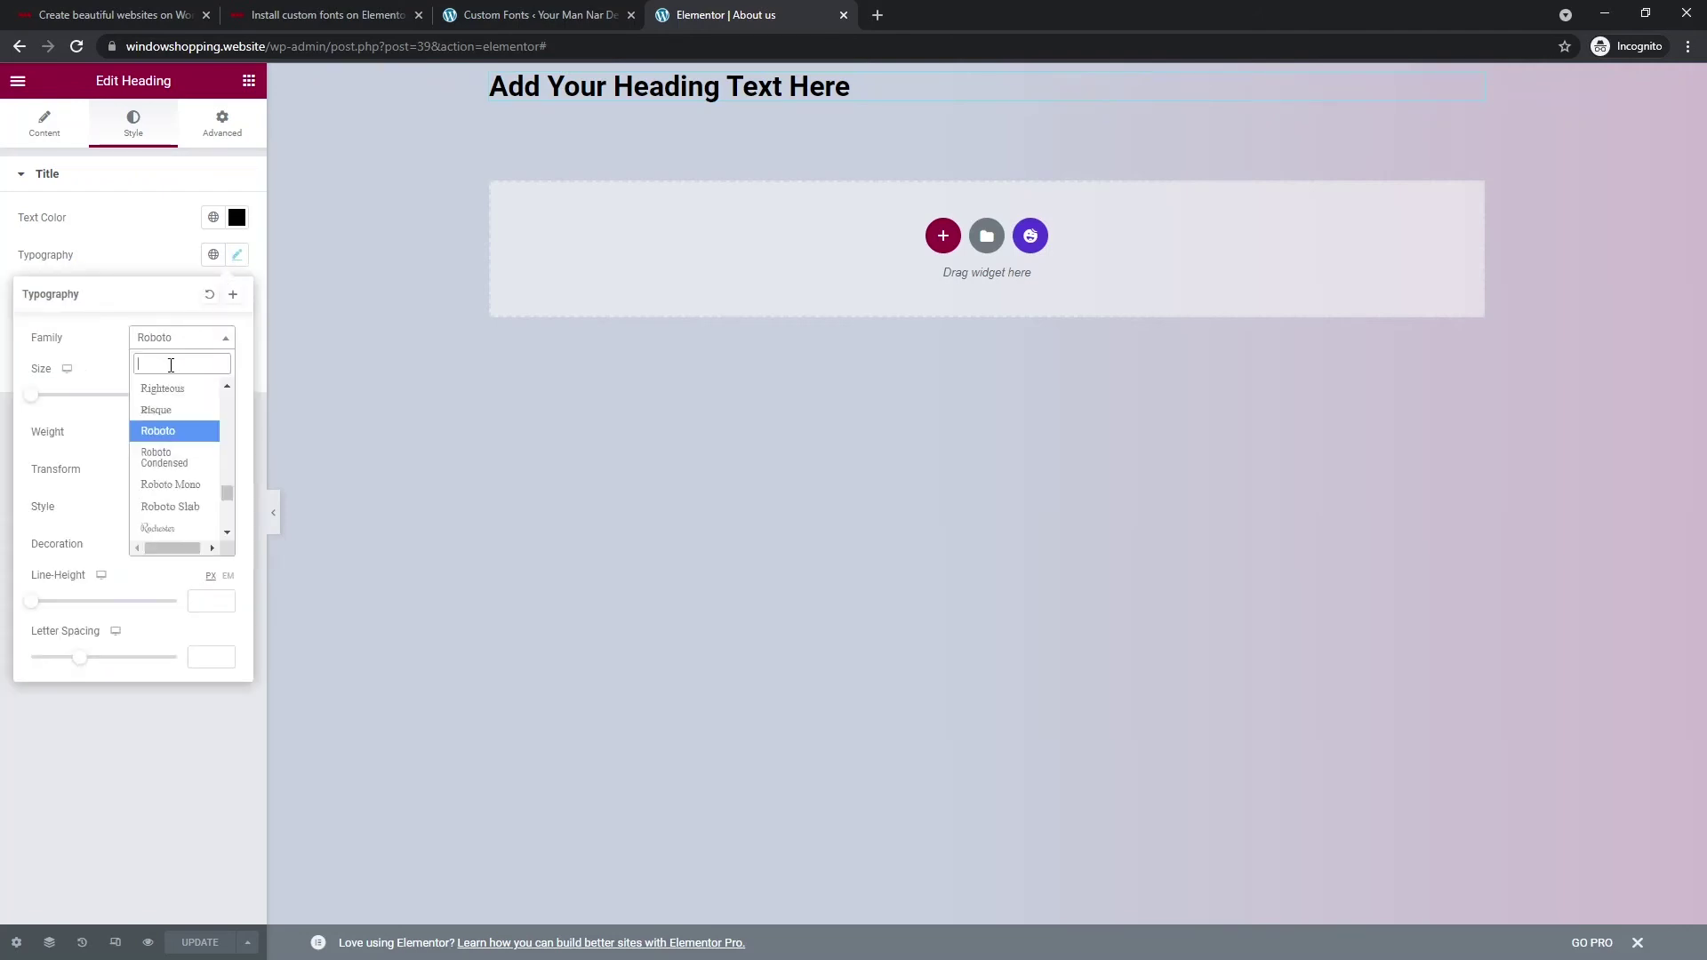
{"action": "type", "text": "lu"}
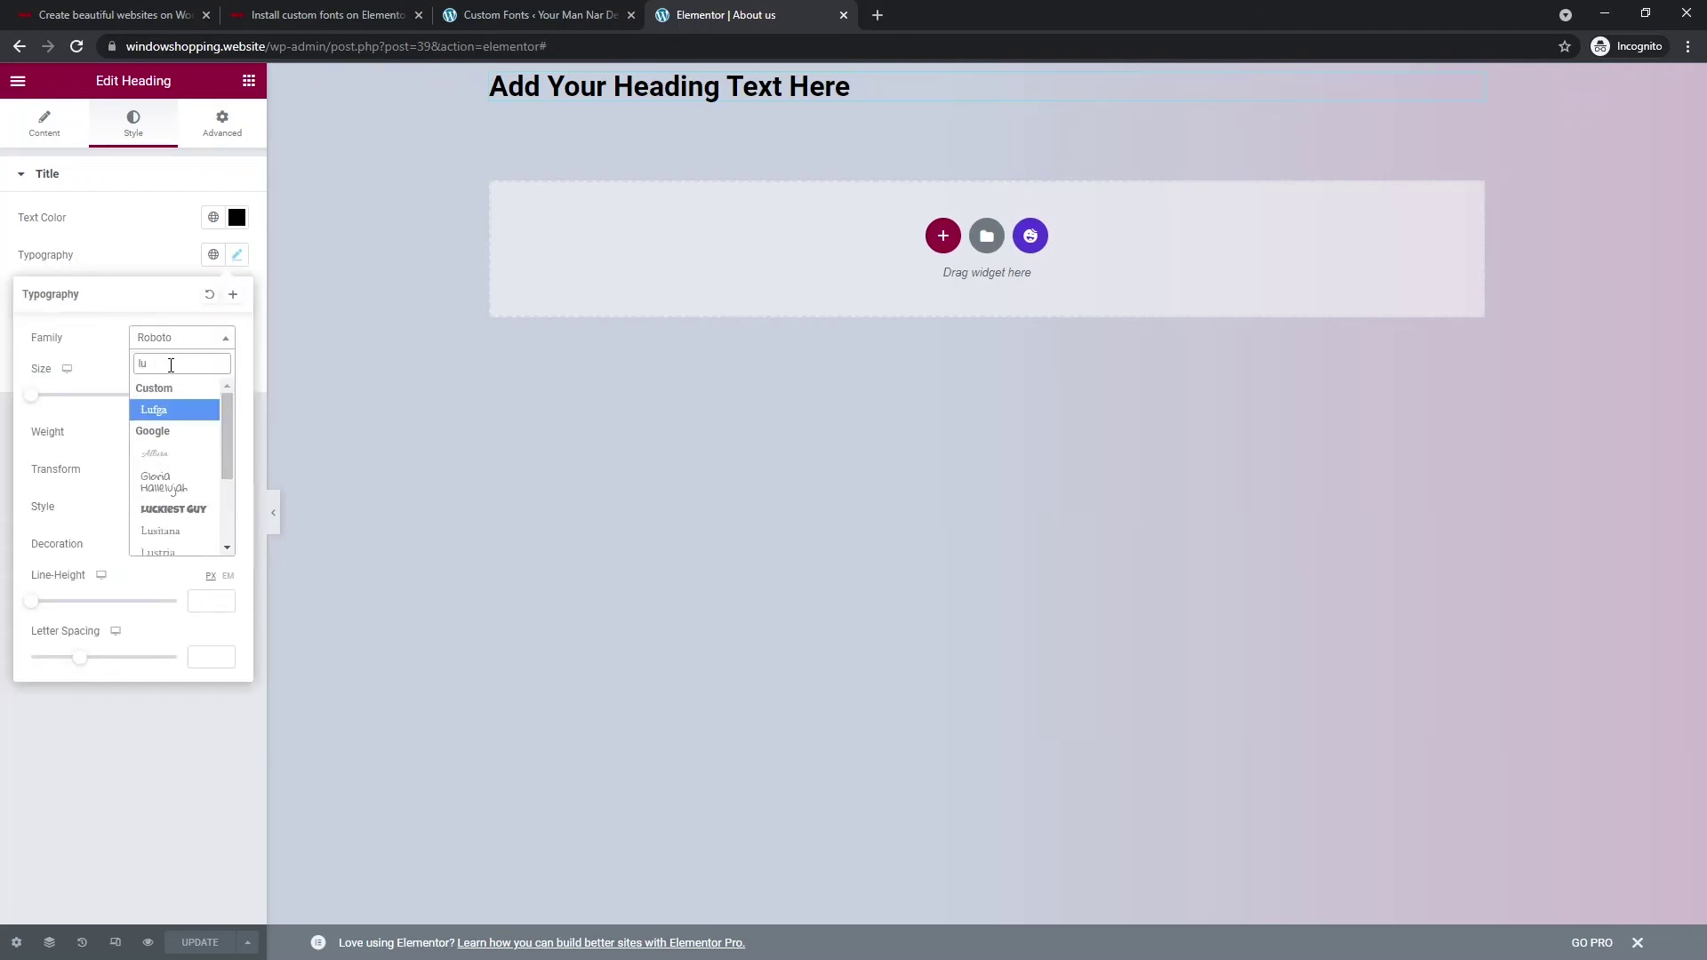
{"action": "type", "text": "f"}
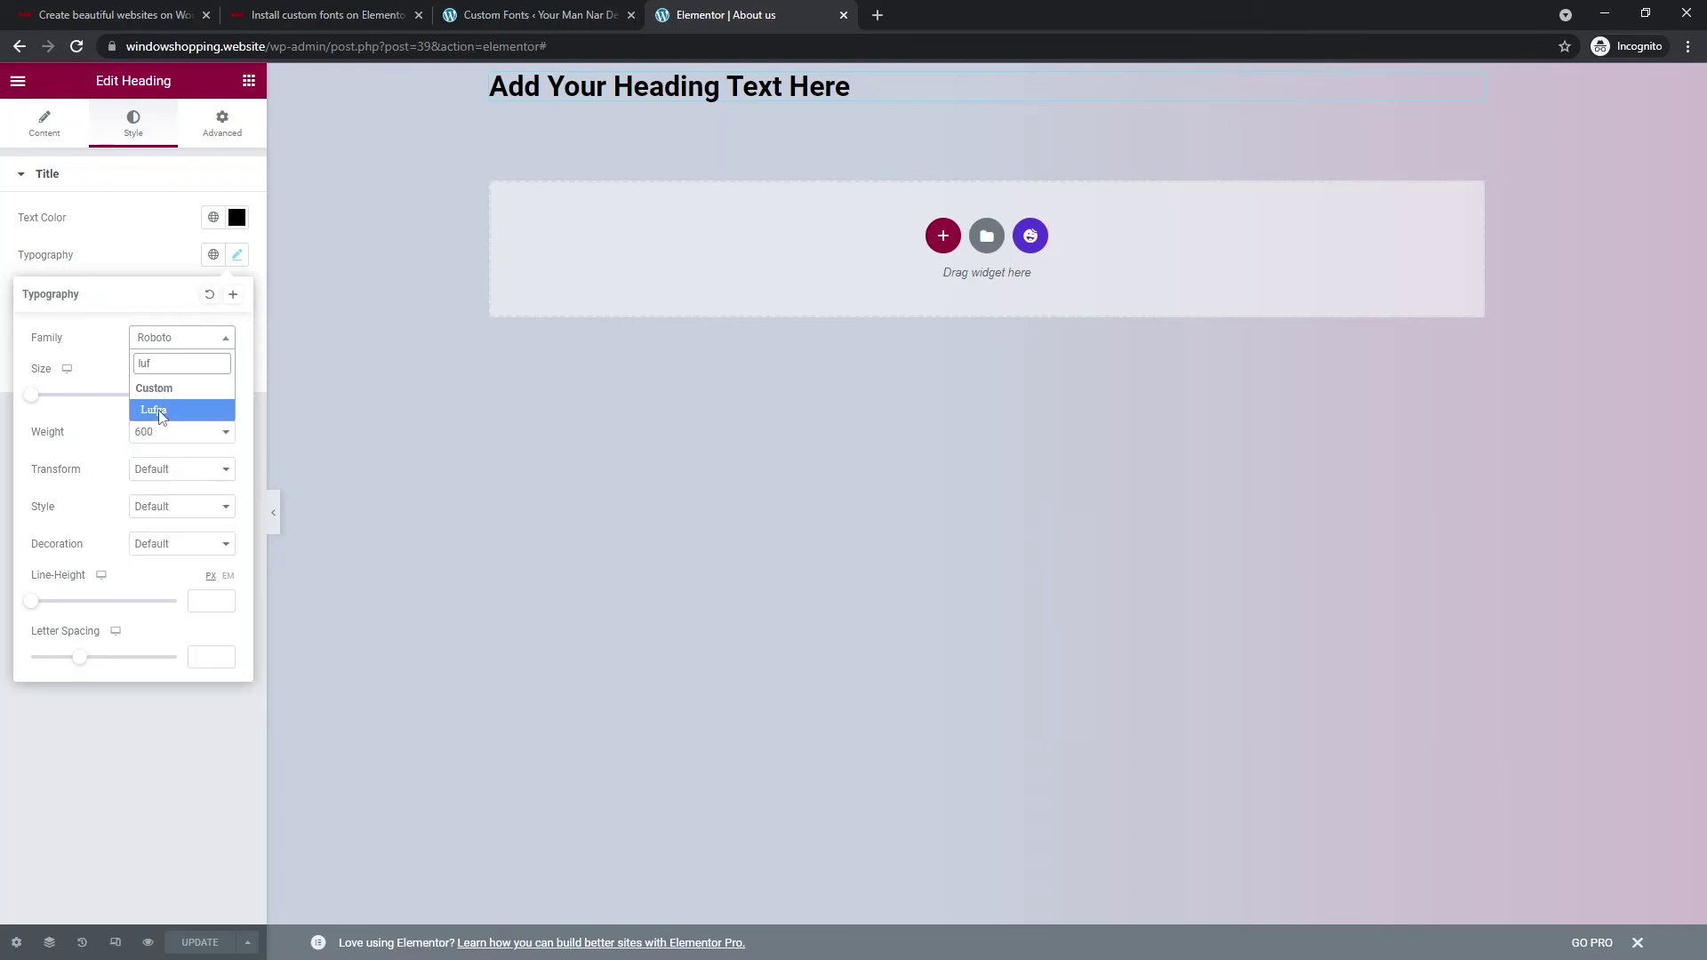
{"action": "left_click", "coordinate": [161, 413]}
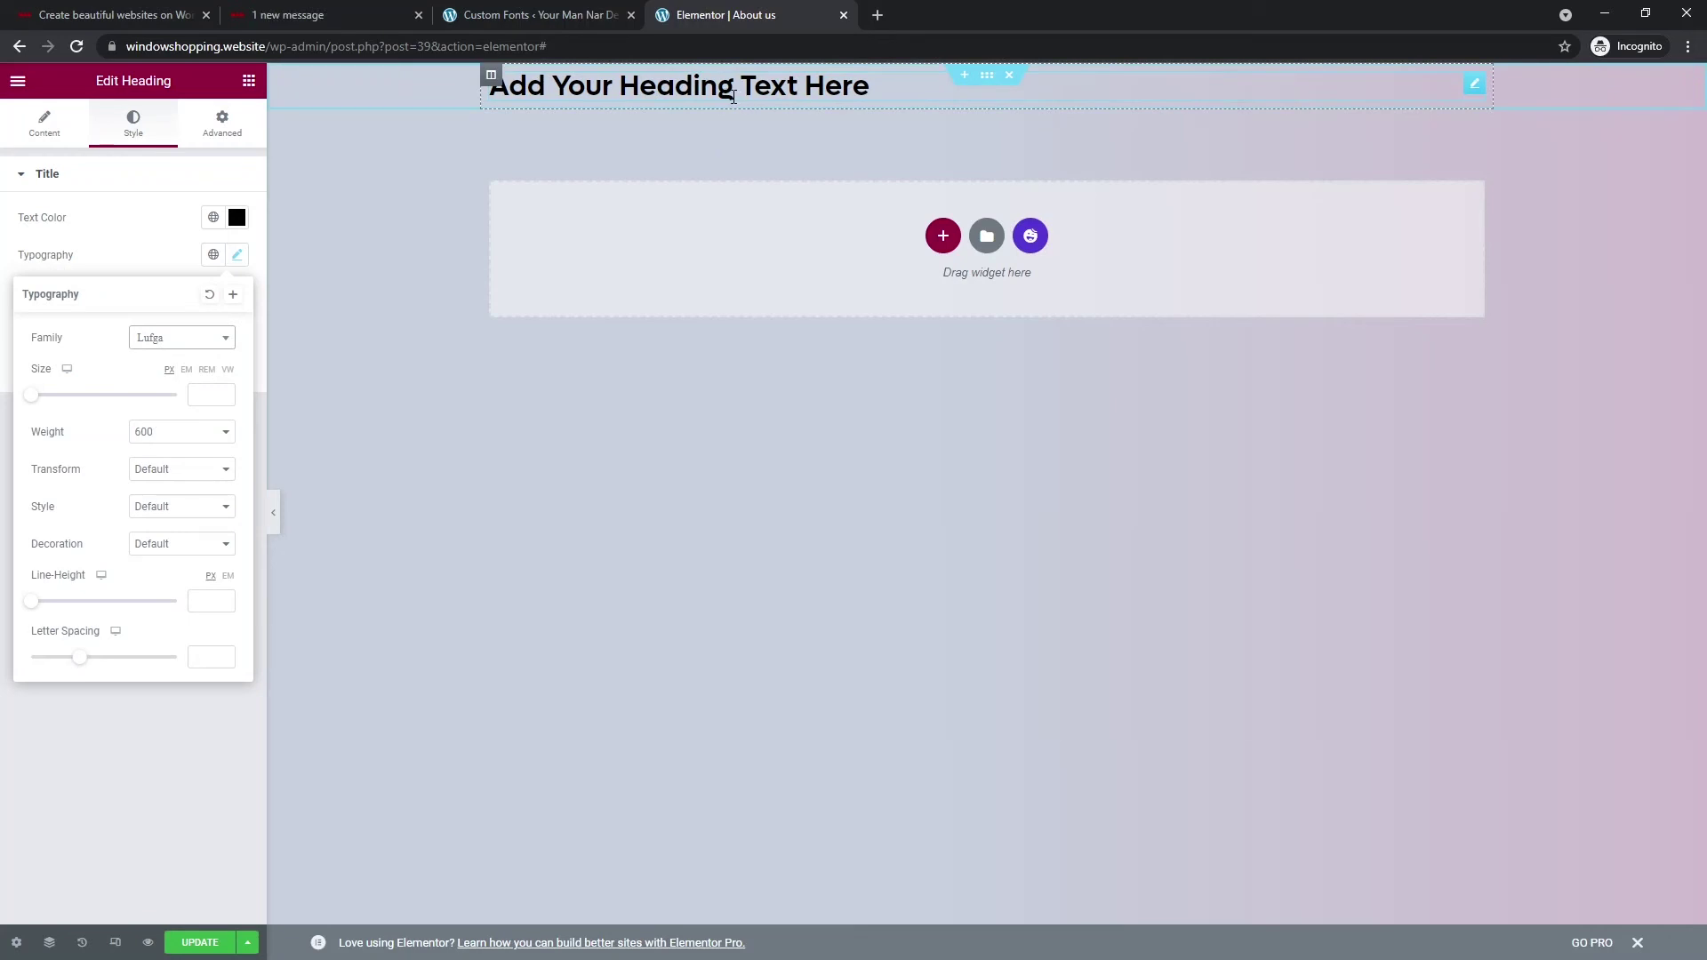
{"action": "left_click", "coordinate": [733, 94]}
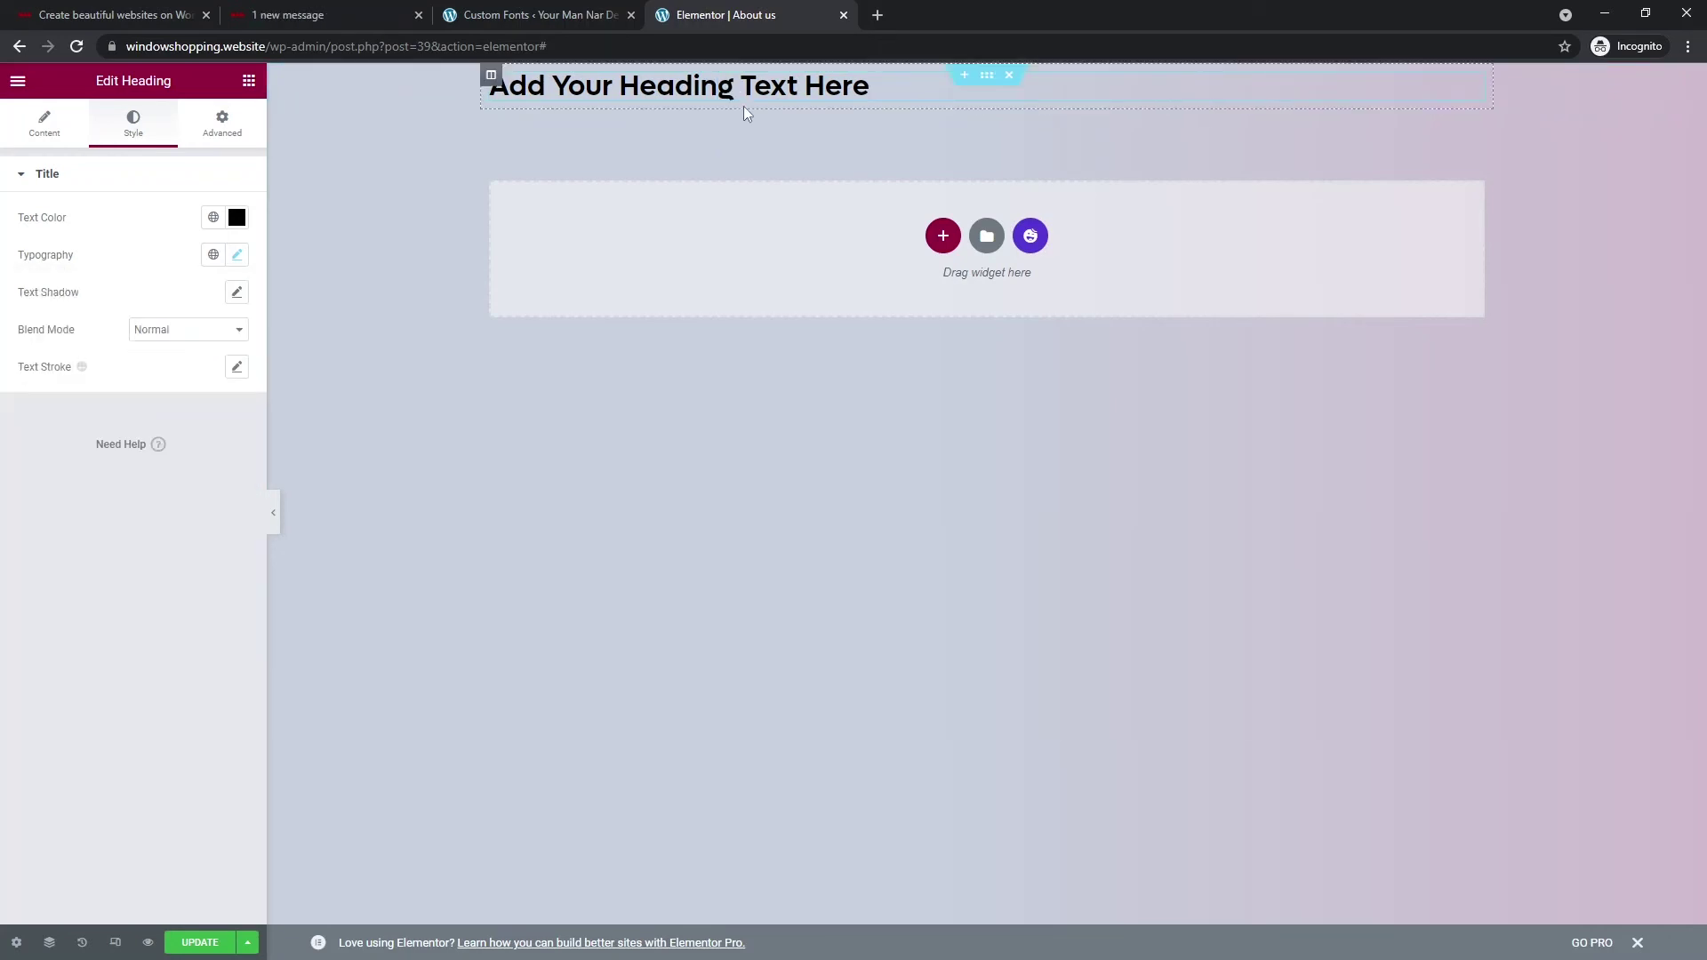
Step: Preview the Lufga heading at weights 100, 200, 300 and 400
{"action": "left_click_drag", "start_coordinate": [735, 89], "coordinate": [719, 88]}
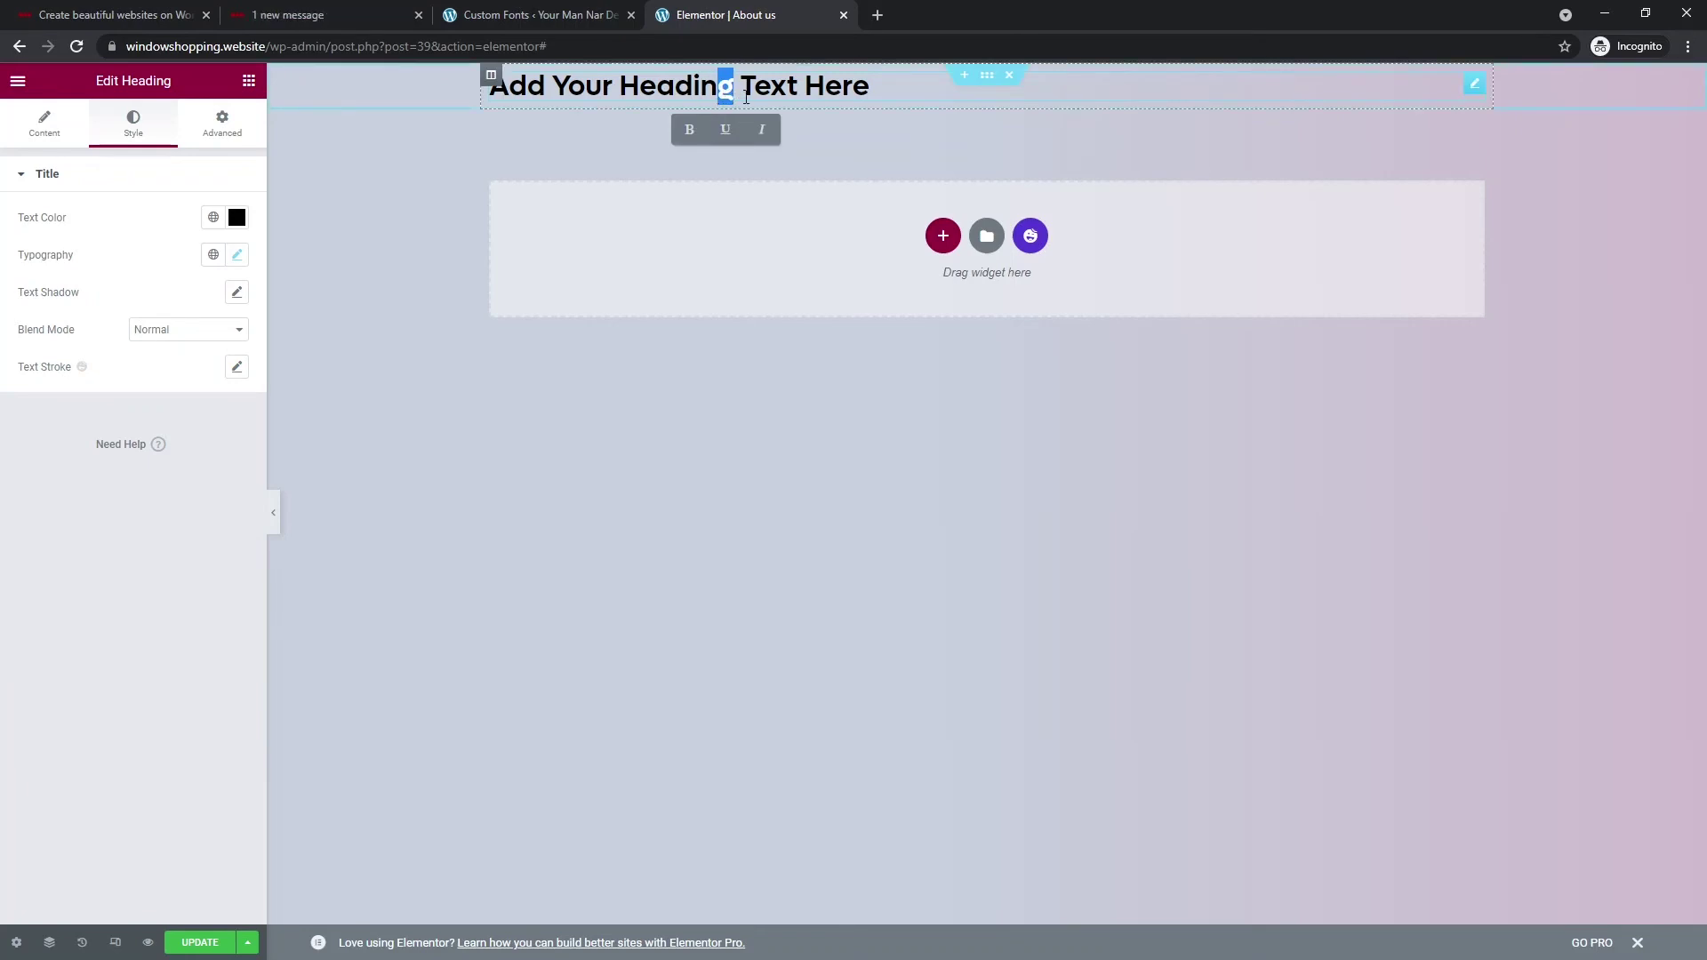
{"action": "left_click", "coordinate": [237, 255]}
{"action": "left_click", "coordinate": [178, 430]}
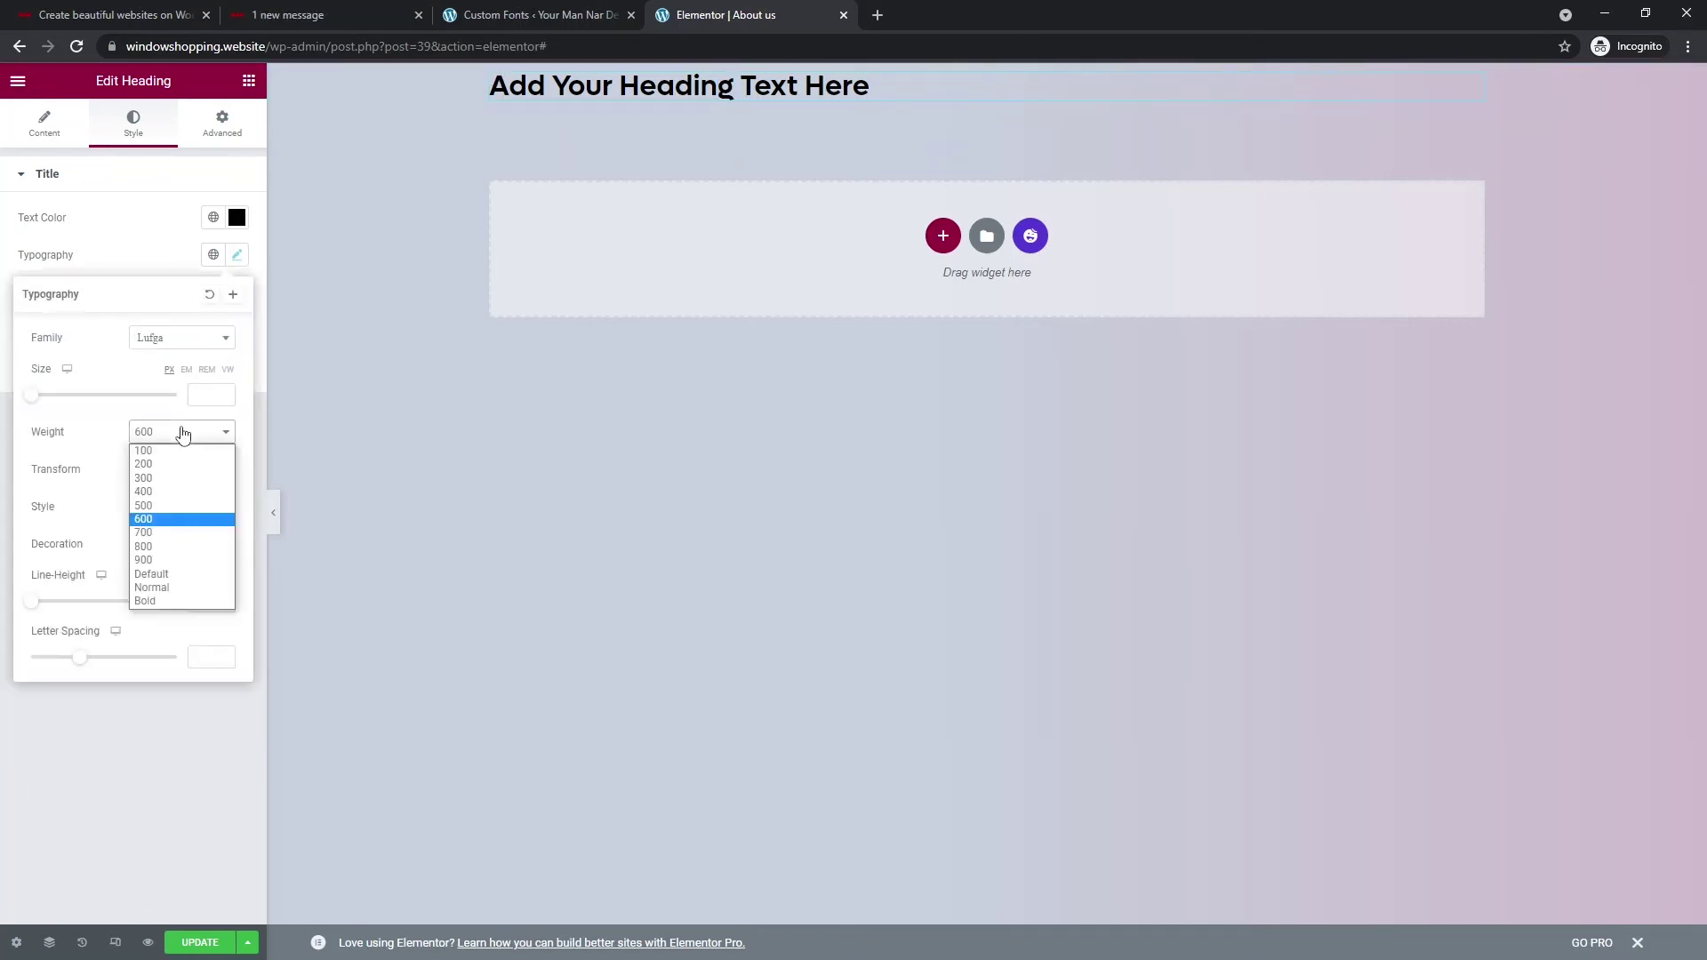
{"action": "left_click", "coordinate": [178, 450]}
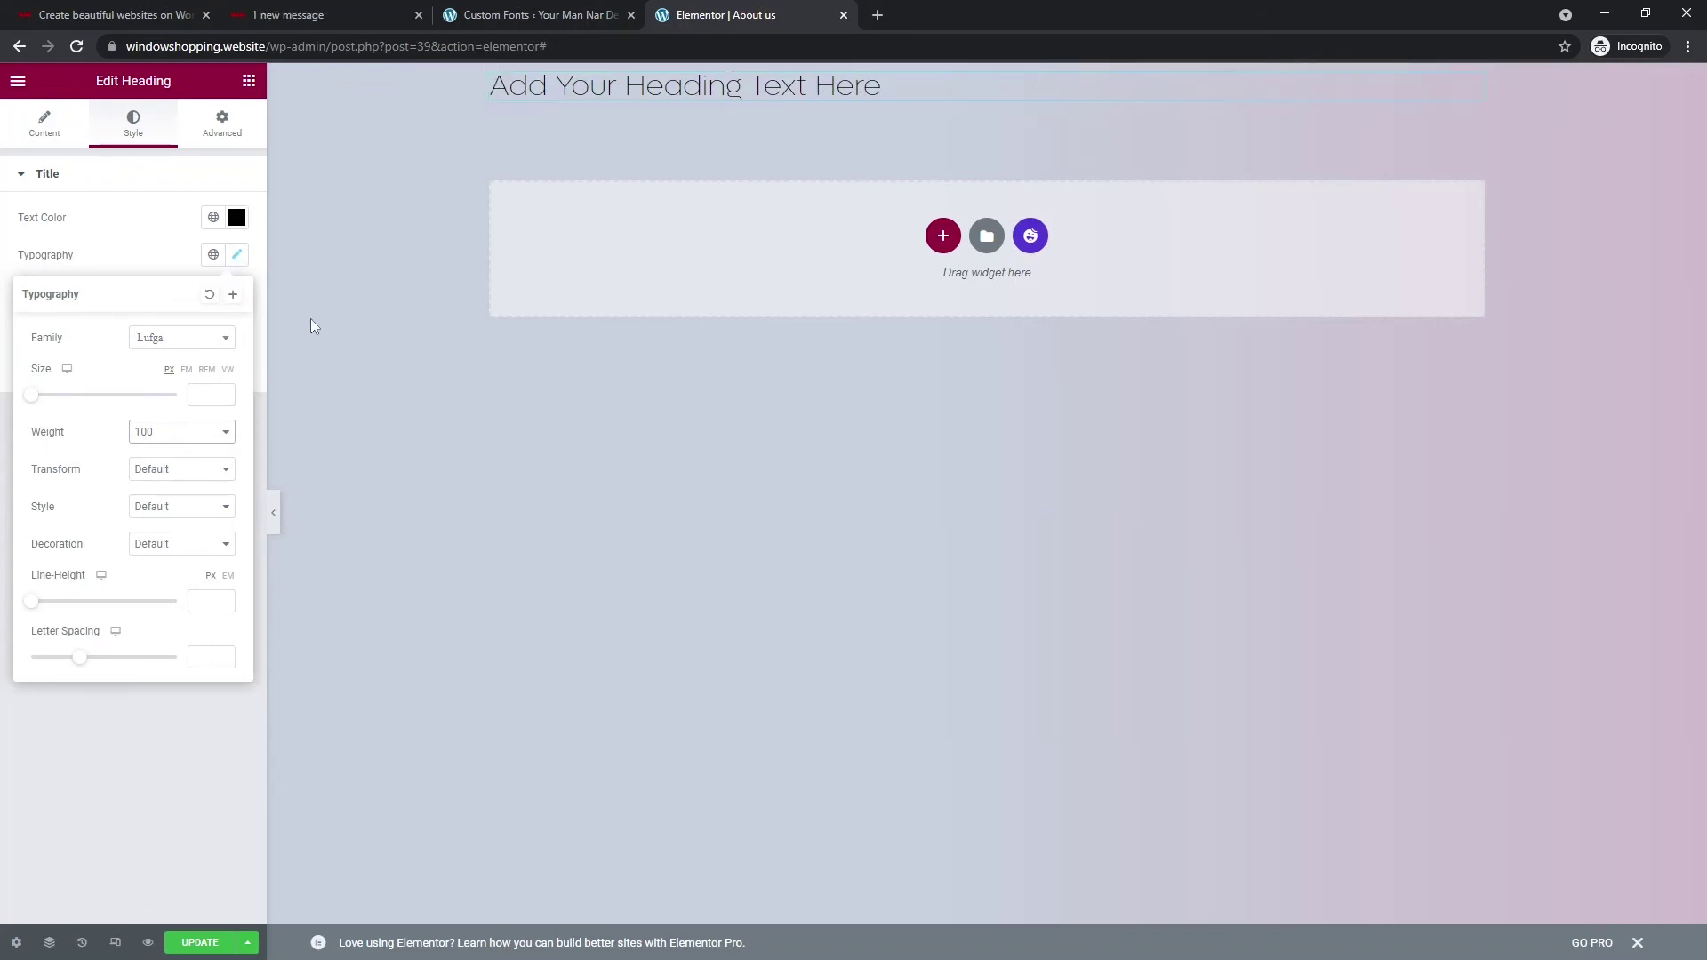
{"action": "left_click", "coordinate": [194, 431]}
{"action": "left_click", "coordinate": [183, 463]}
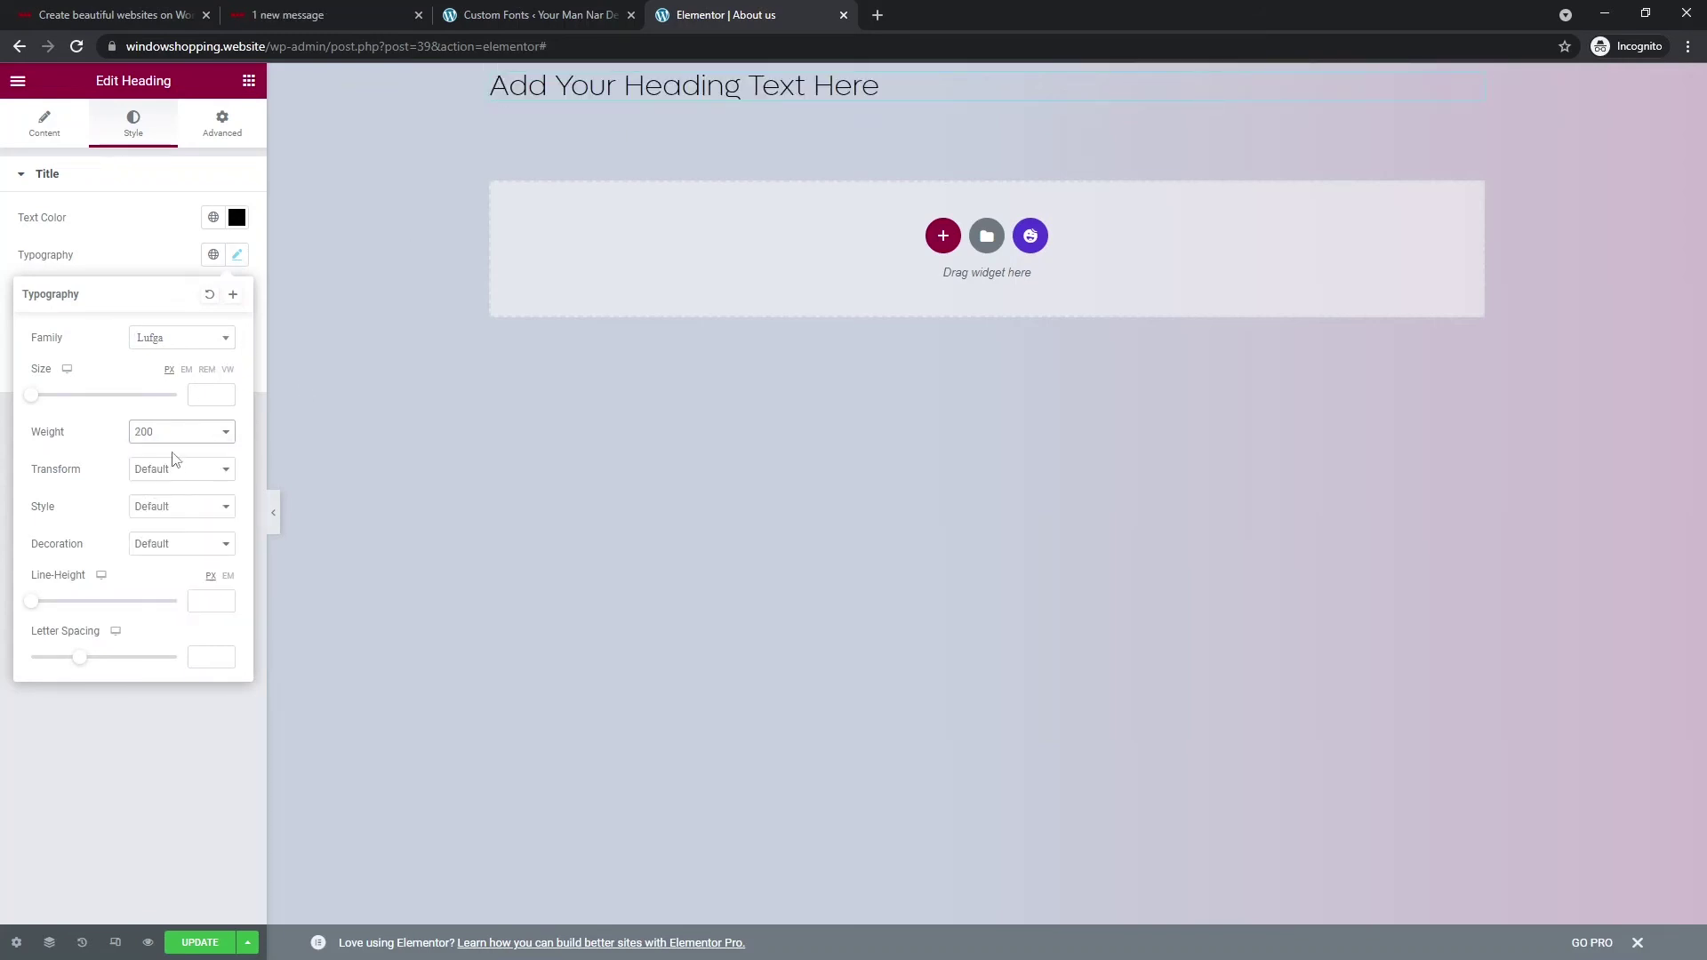
{"action": "left_click", "coordinate": [171, 478]}
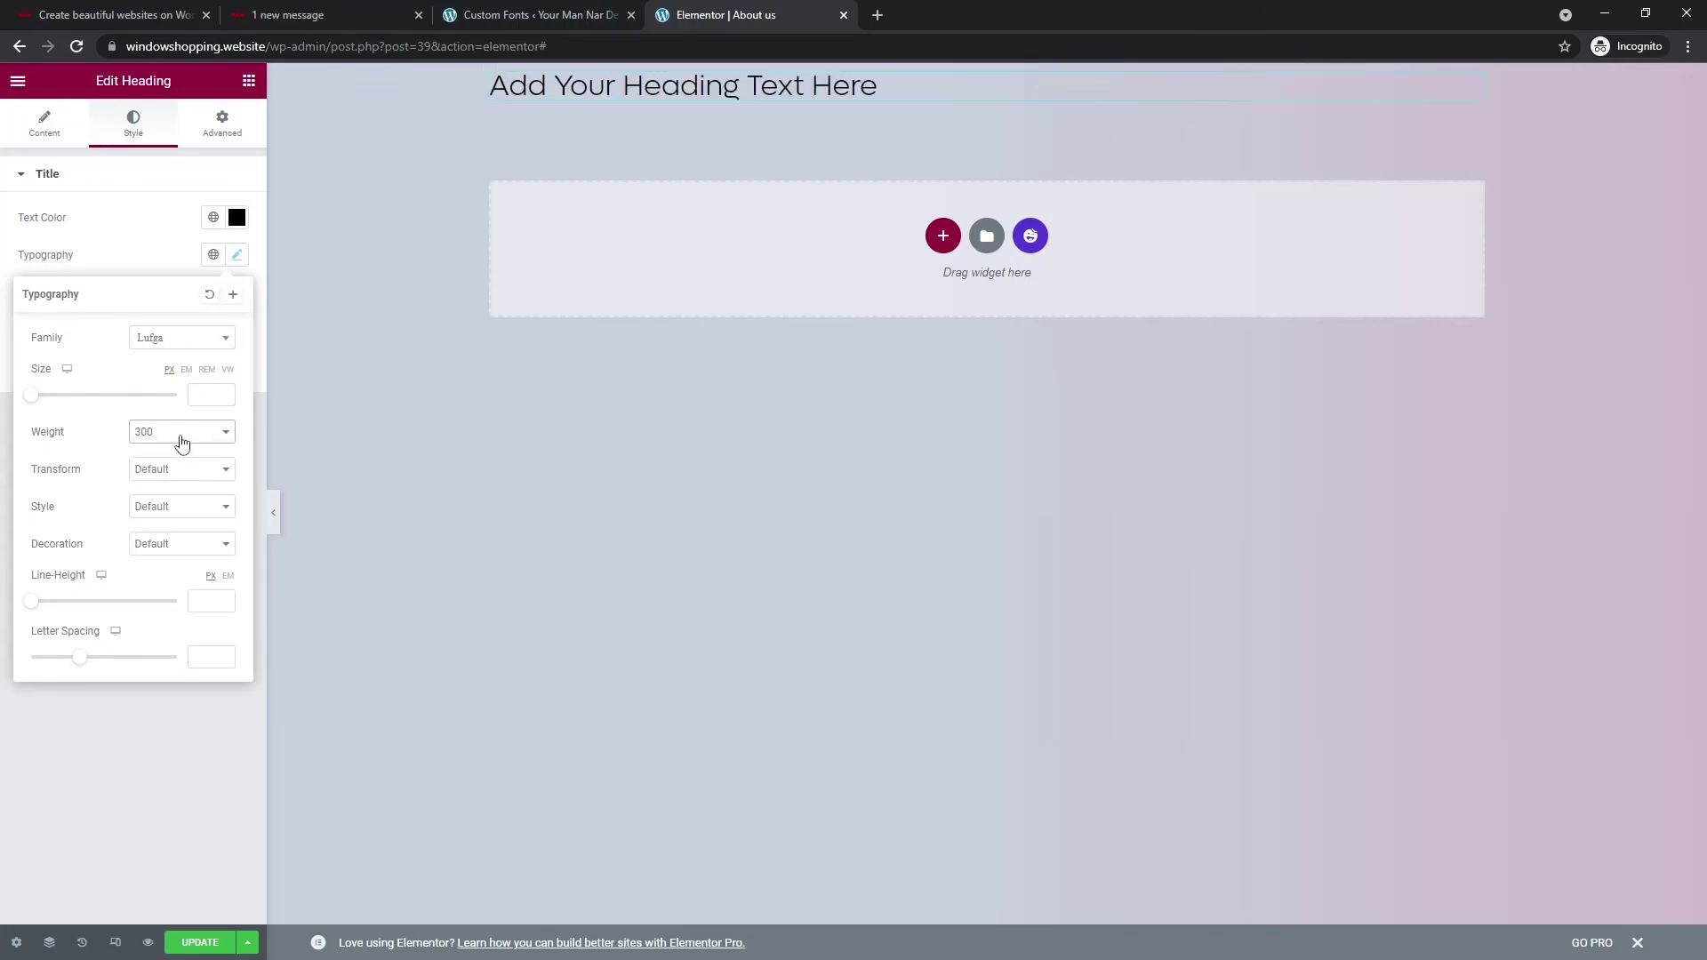
{"action": "left_click", "coordinate": [182, 443]}
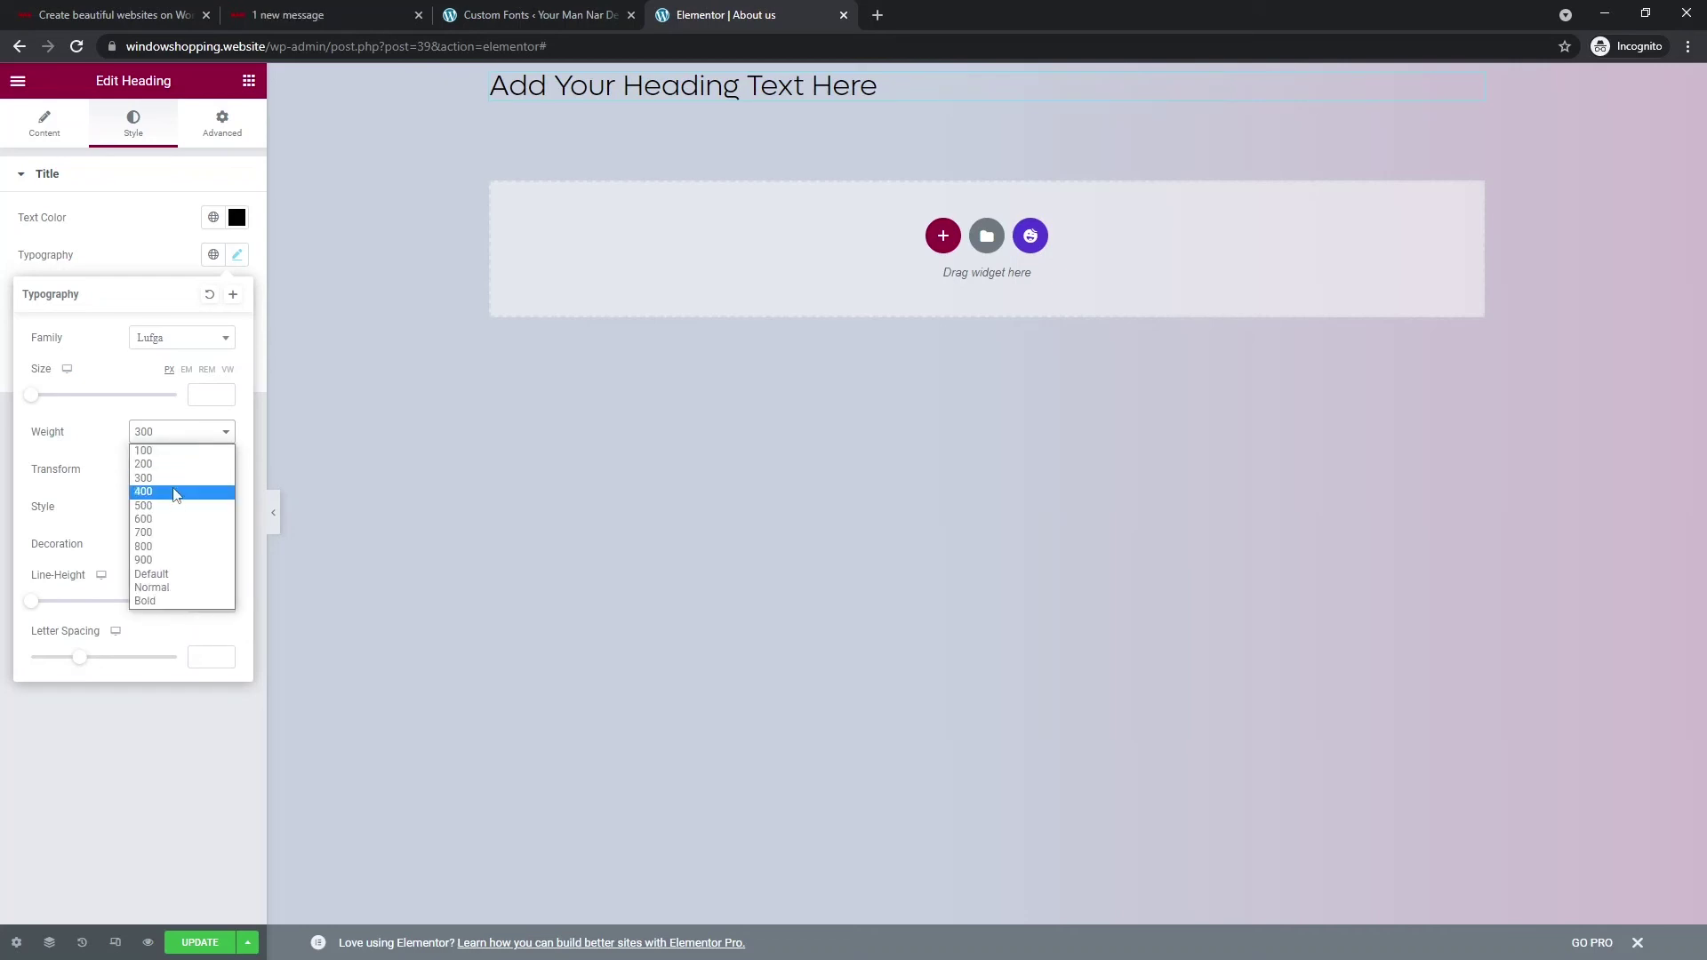
{"action": "left_click", "coordinate": [175, 492]}
Step: Continue through weights 500, 600, 700 and 800, ending on 900
{"action": "left_click", "coordinate": [175, 444]}
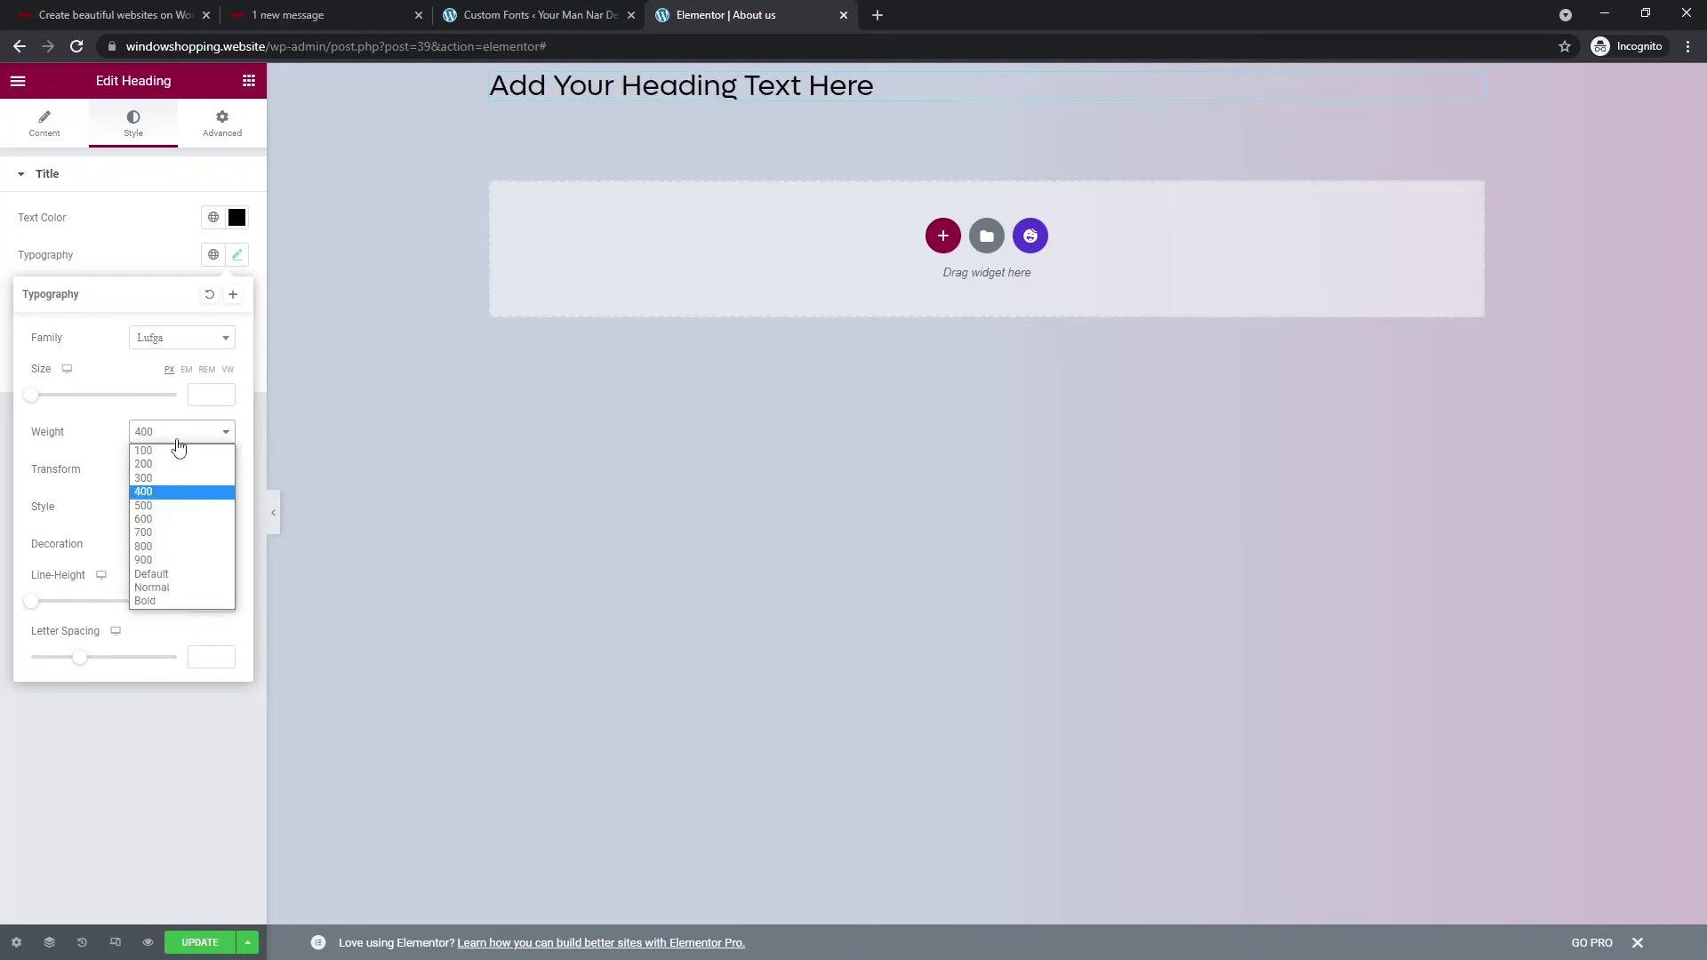
{"action": "left_click", "coordinate": [170, 511]}
{"action": "left_click", "coordinate": [174, 436]}
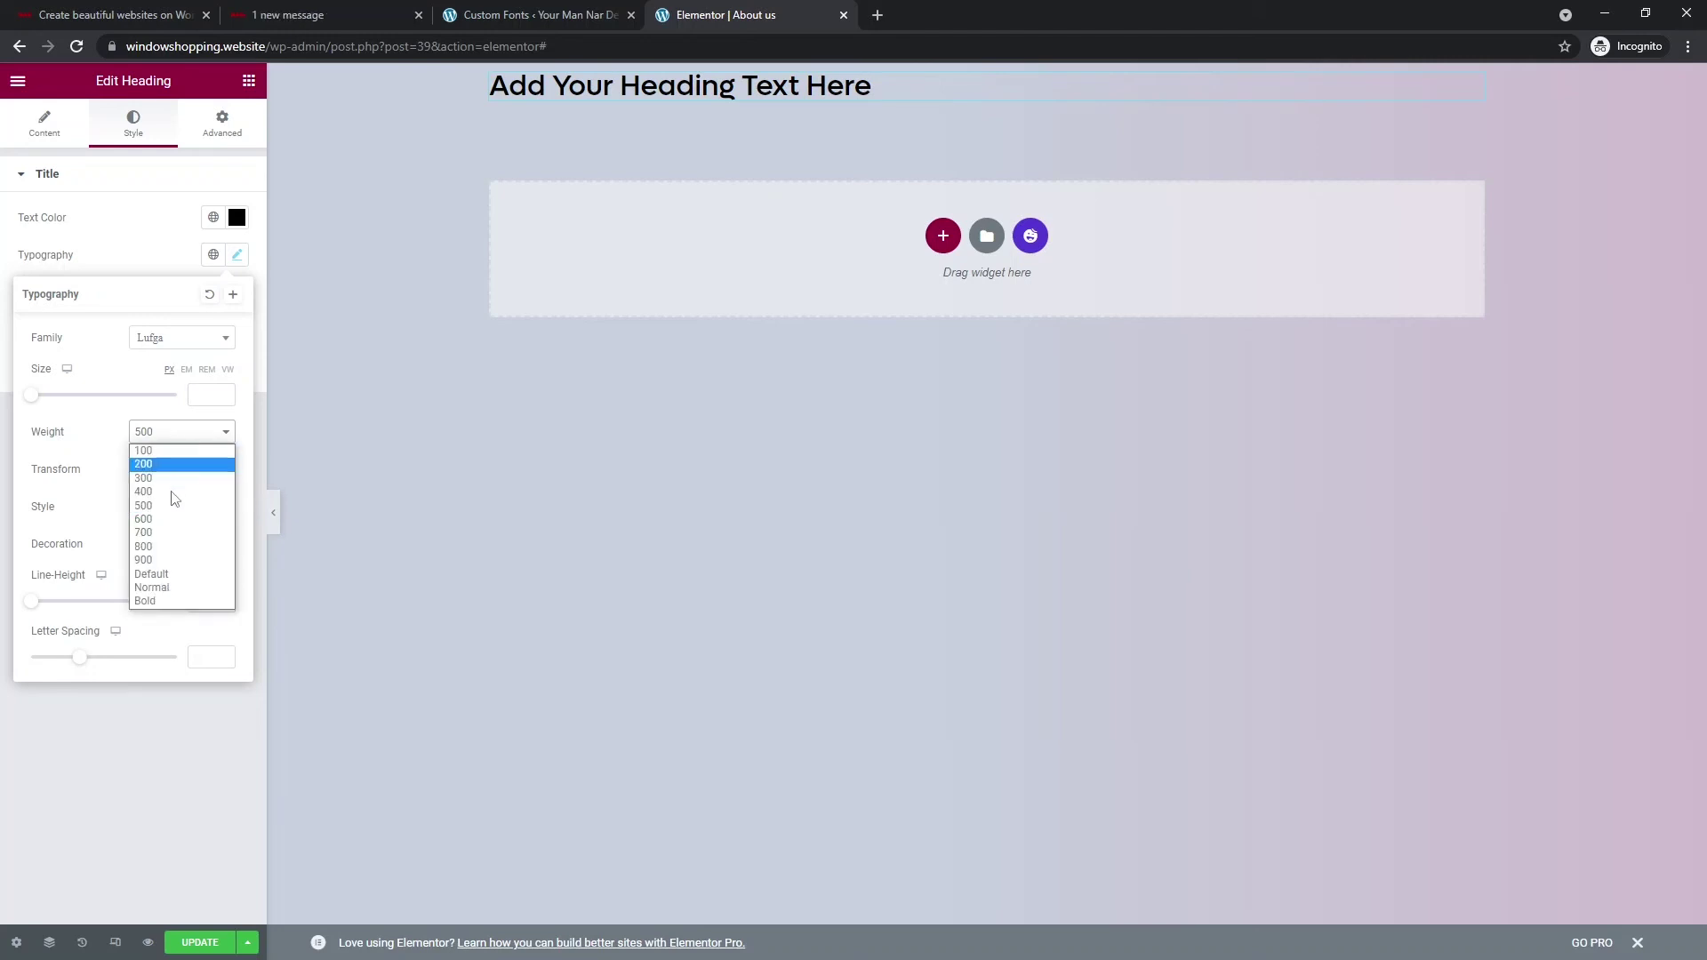
{"action": "left_click", "coordinate": [175, 522]}
{"action": "left_click", "coordinate": [179, 436]}
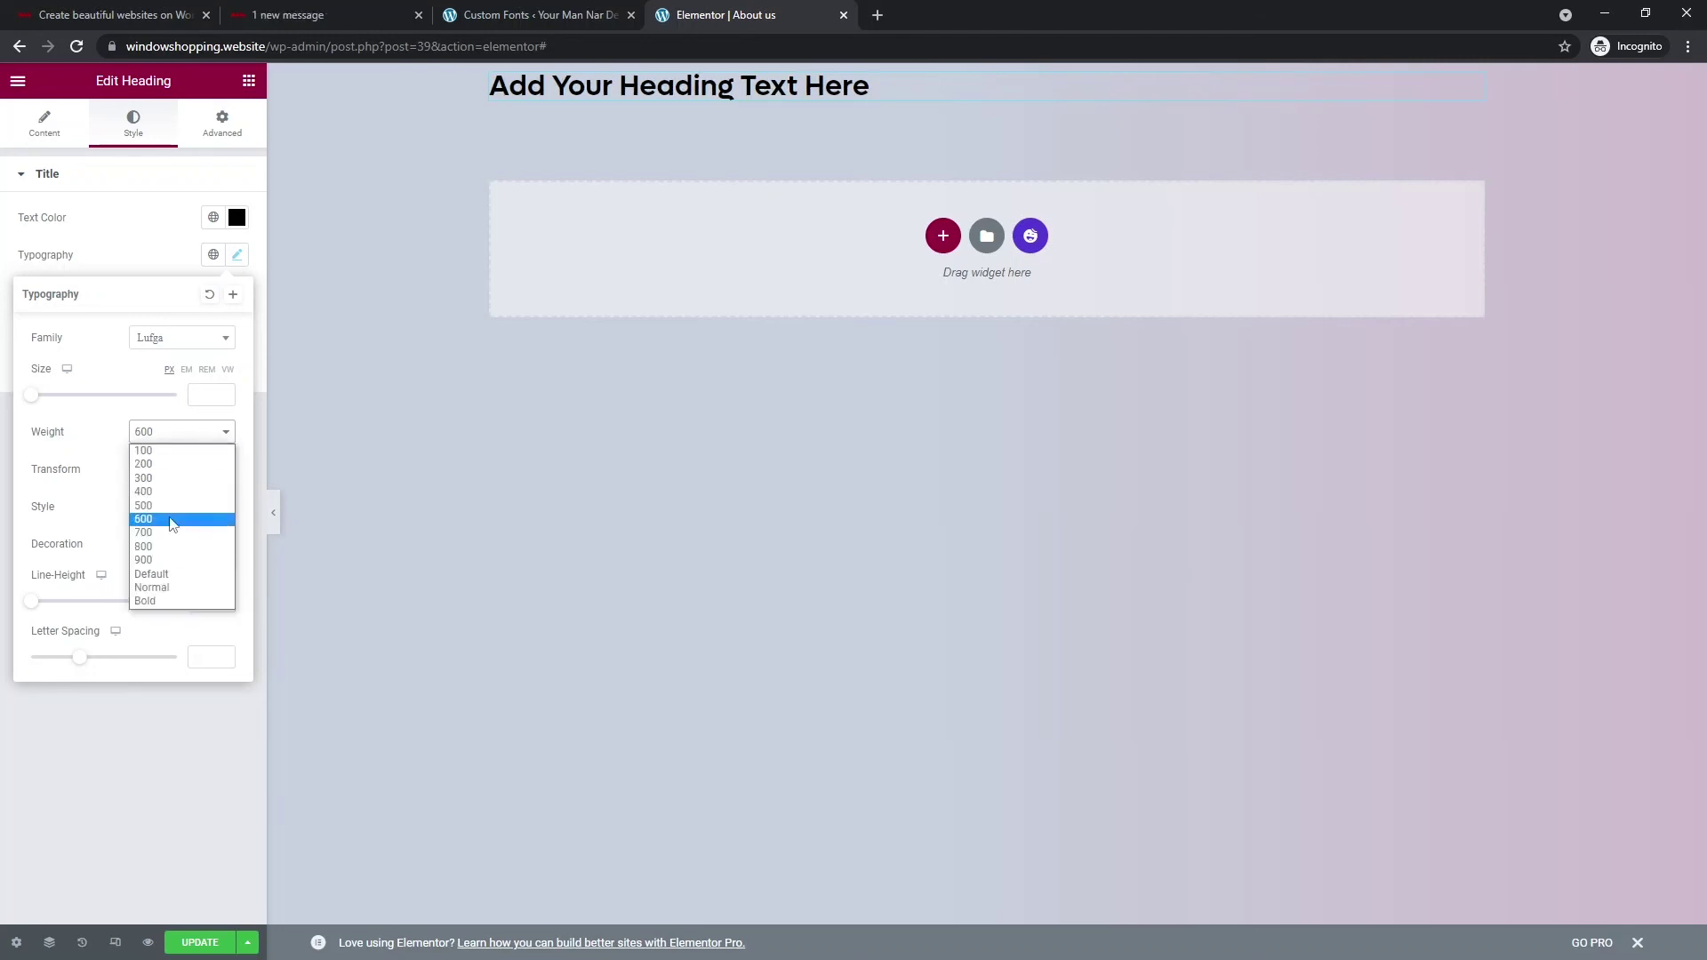
{"action": "left_click", "coordinate": [174, 533]}
{"action": "left_click", "coordinate": [181, 438]}
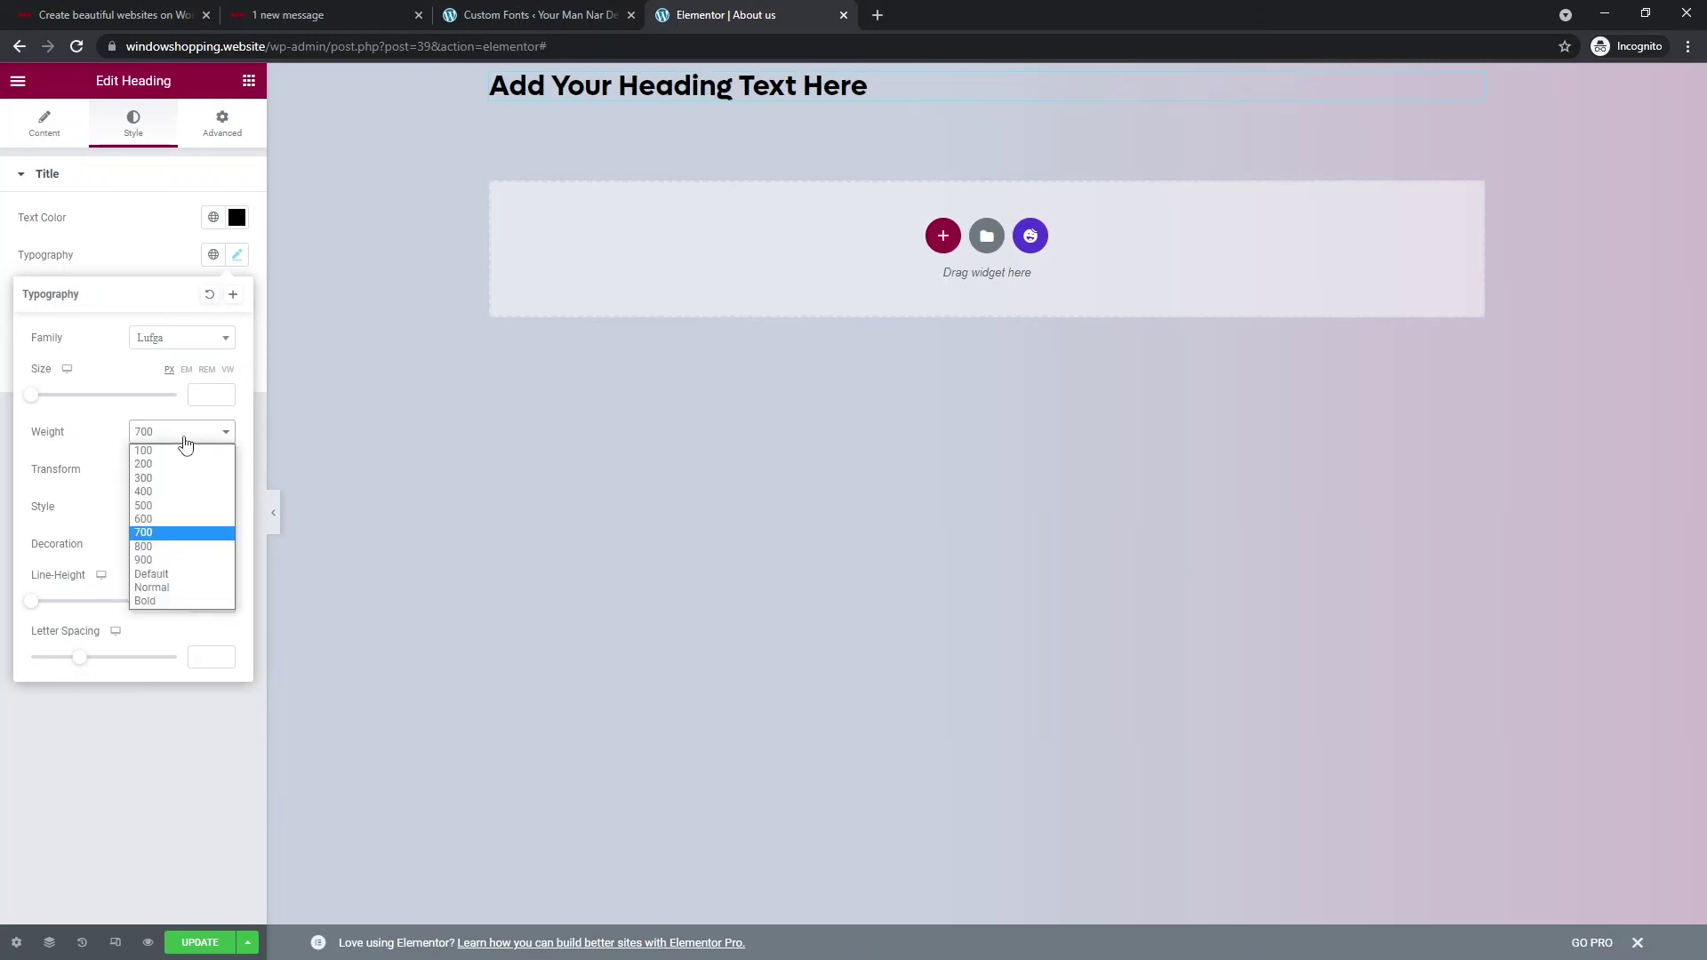
{"action": "left_click", "coordinate": [164, 548]}
{"action": "left_click", "coordinate": [179, 432]}
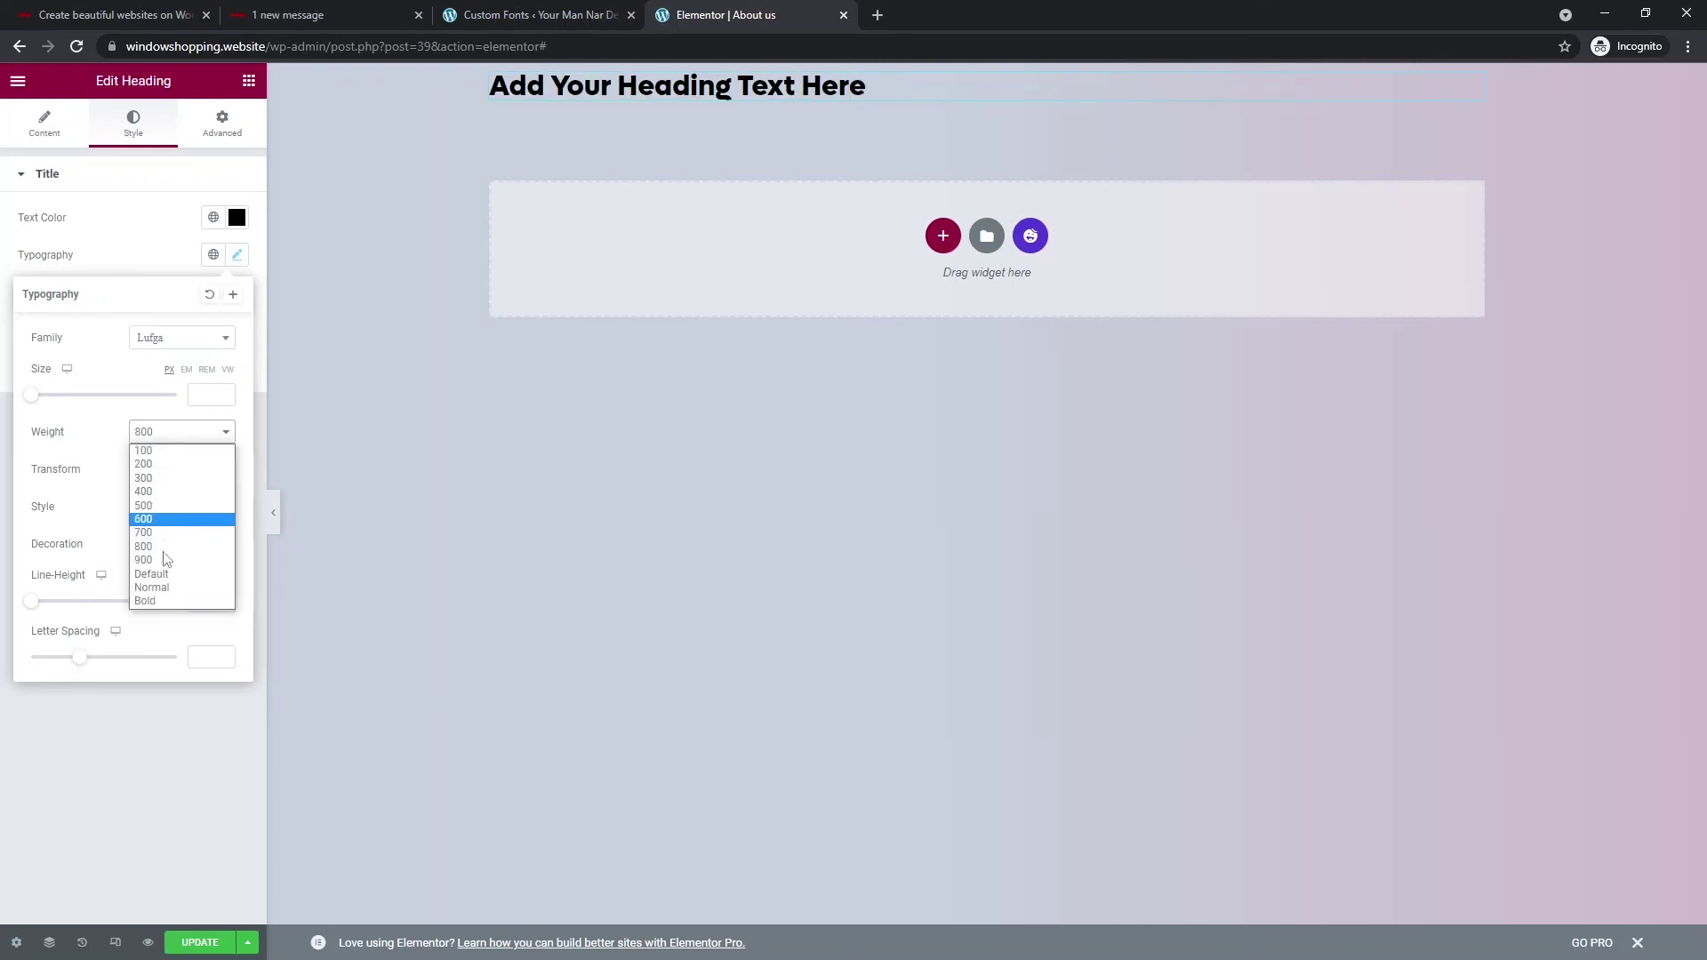
{"action": "left_click", "coordinate": [163, 562]}
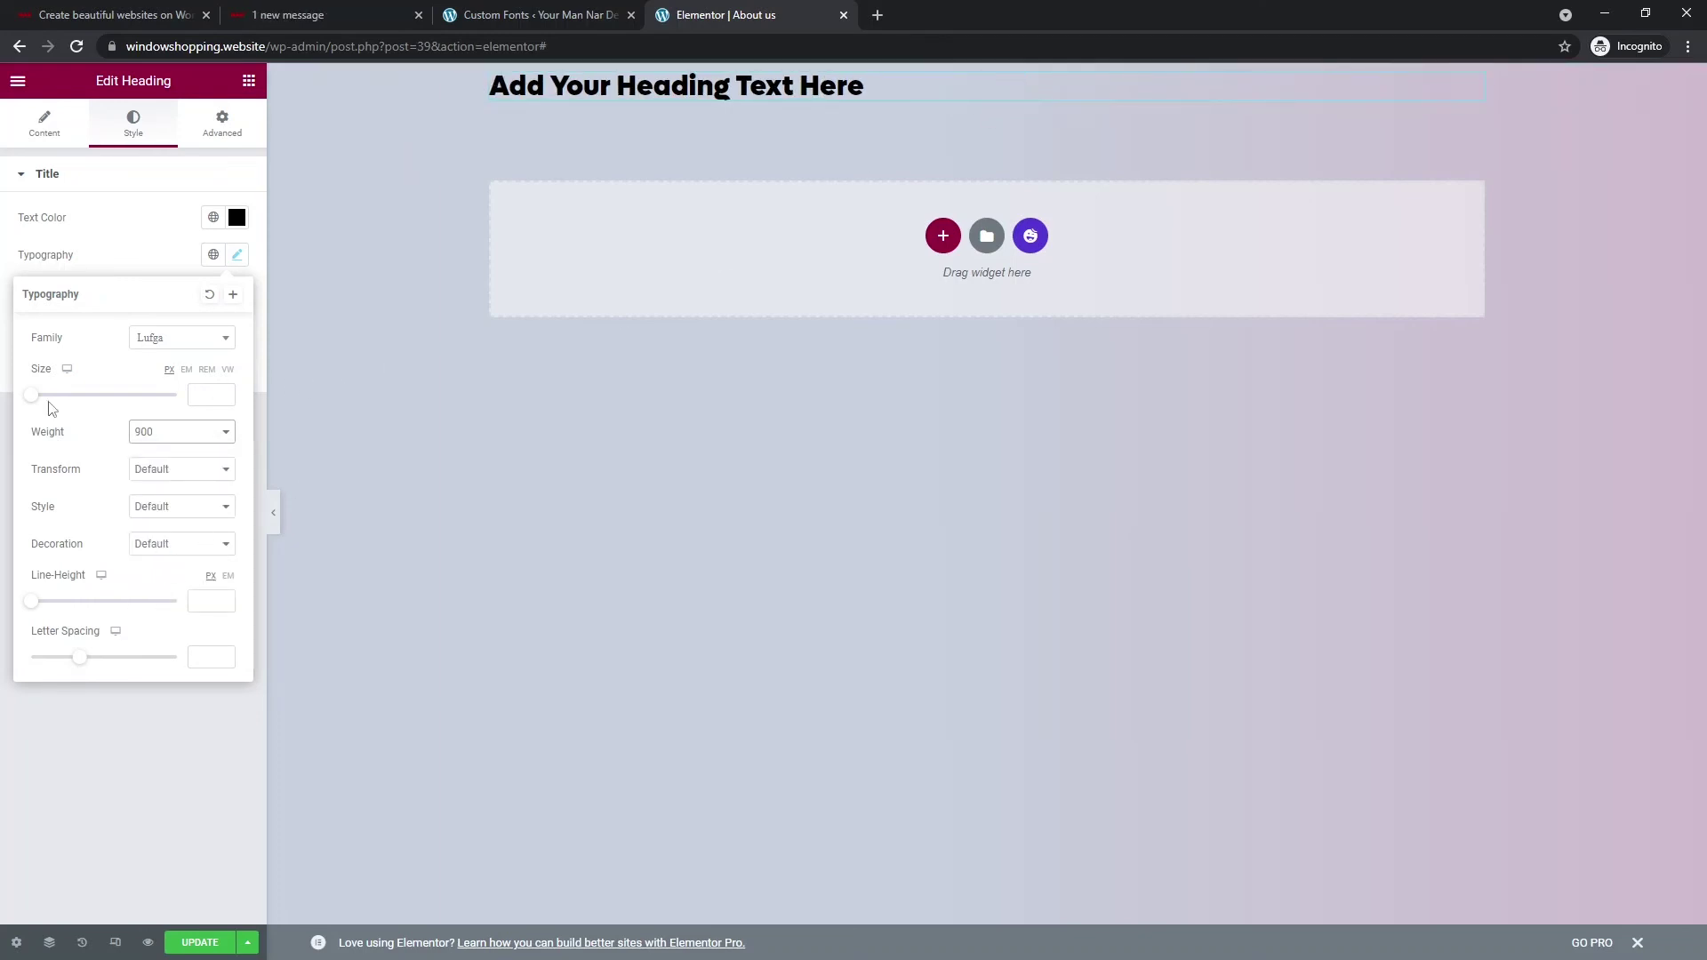
Step: Enlarge the heading to size 96 and step its weight down through 800, 700, 600, 500
{"action": "left_click_drag", "start_coordinate": [37, 407], "coordinate": [105, 405]}
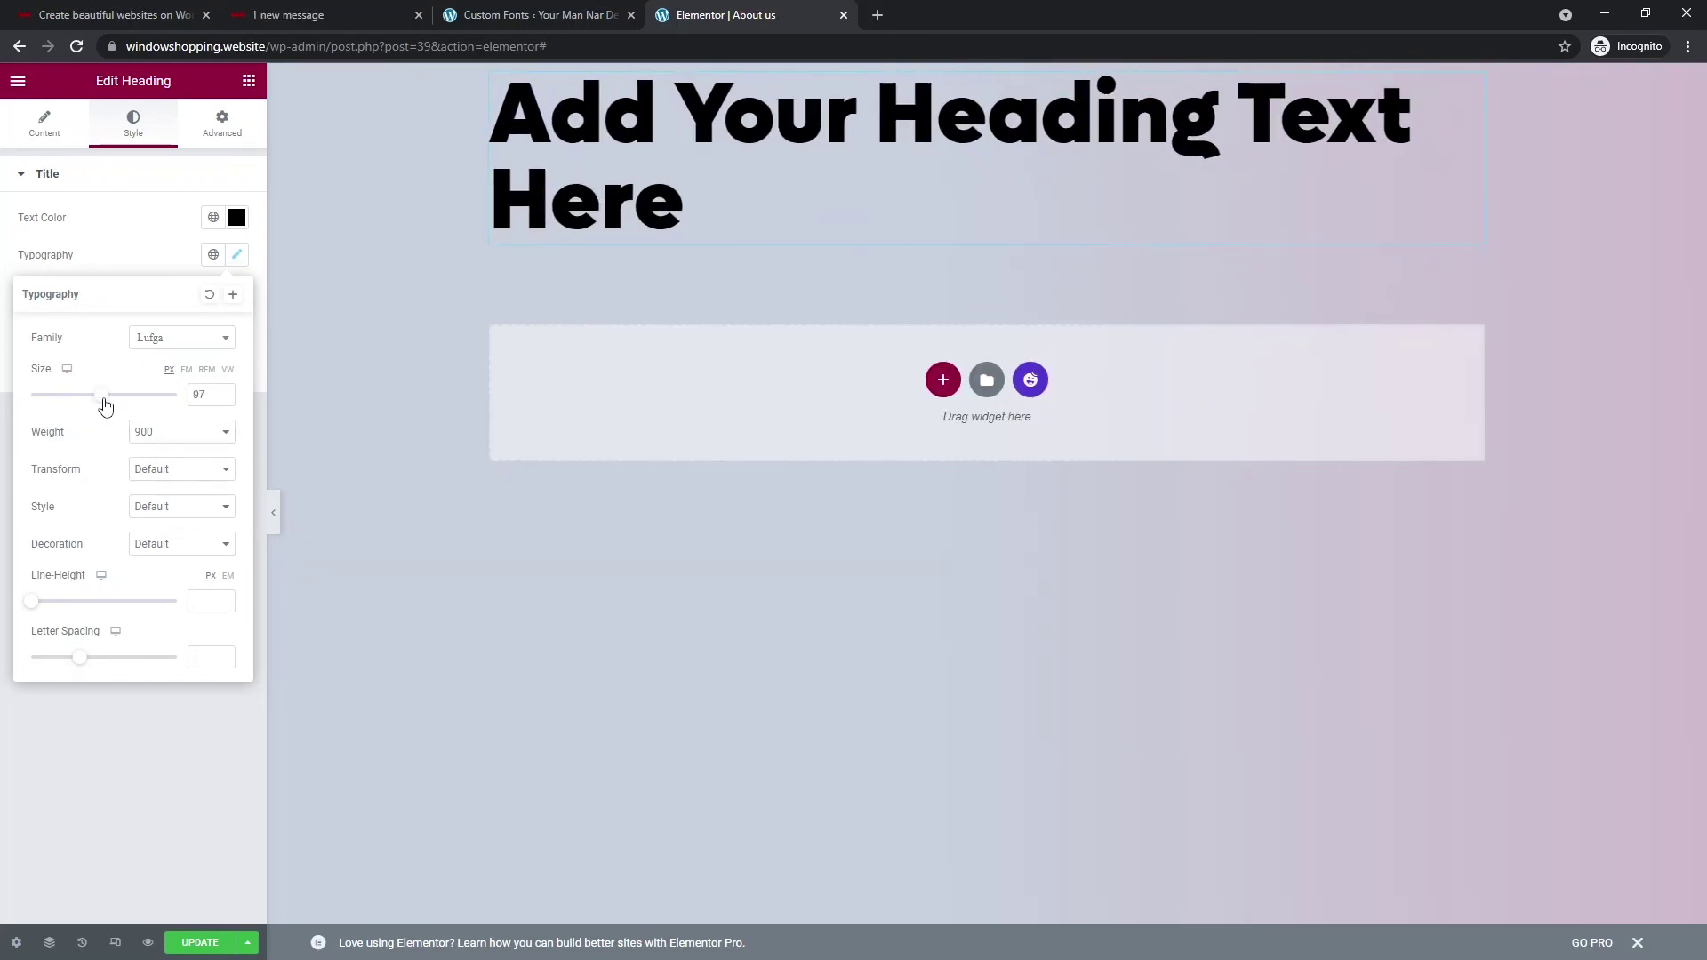
{"action": "left_click", "coordinate": [182, 433]}
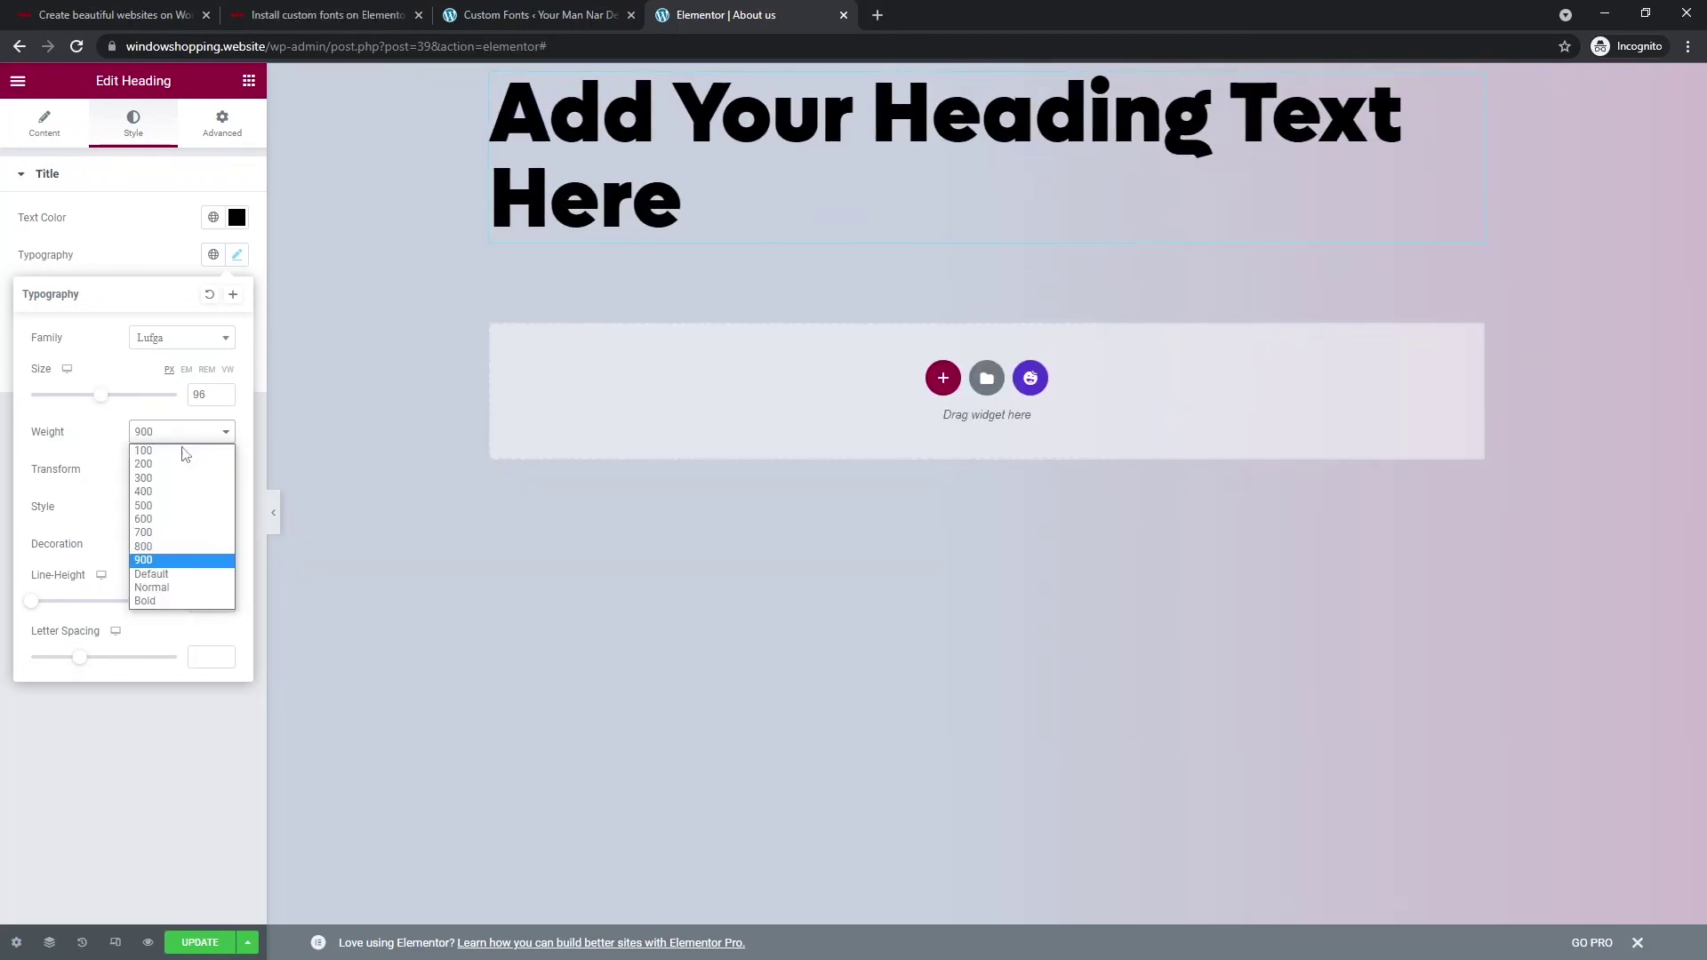
{"action": "left_click", "coordinate": [164, 548]}
{"action": "left_click", "coordinate": [166, 435]}
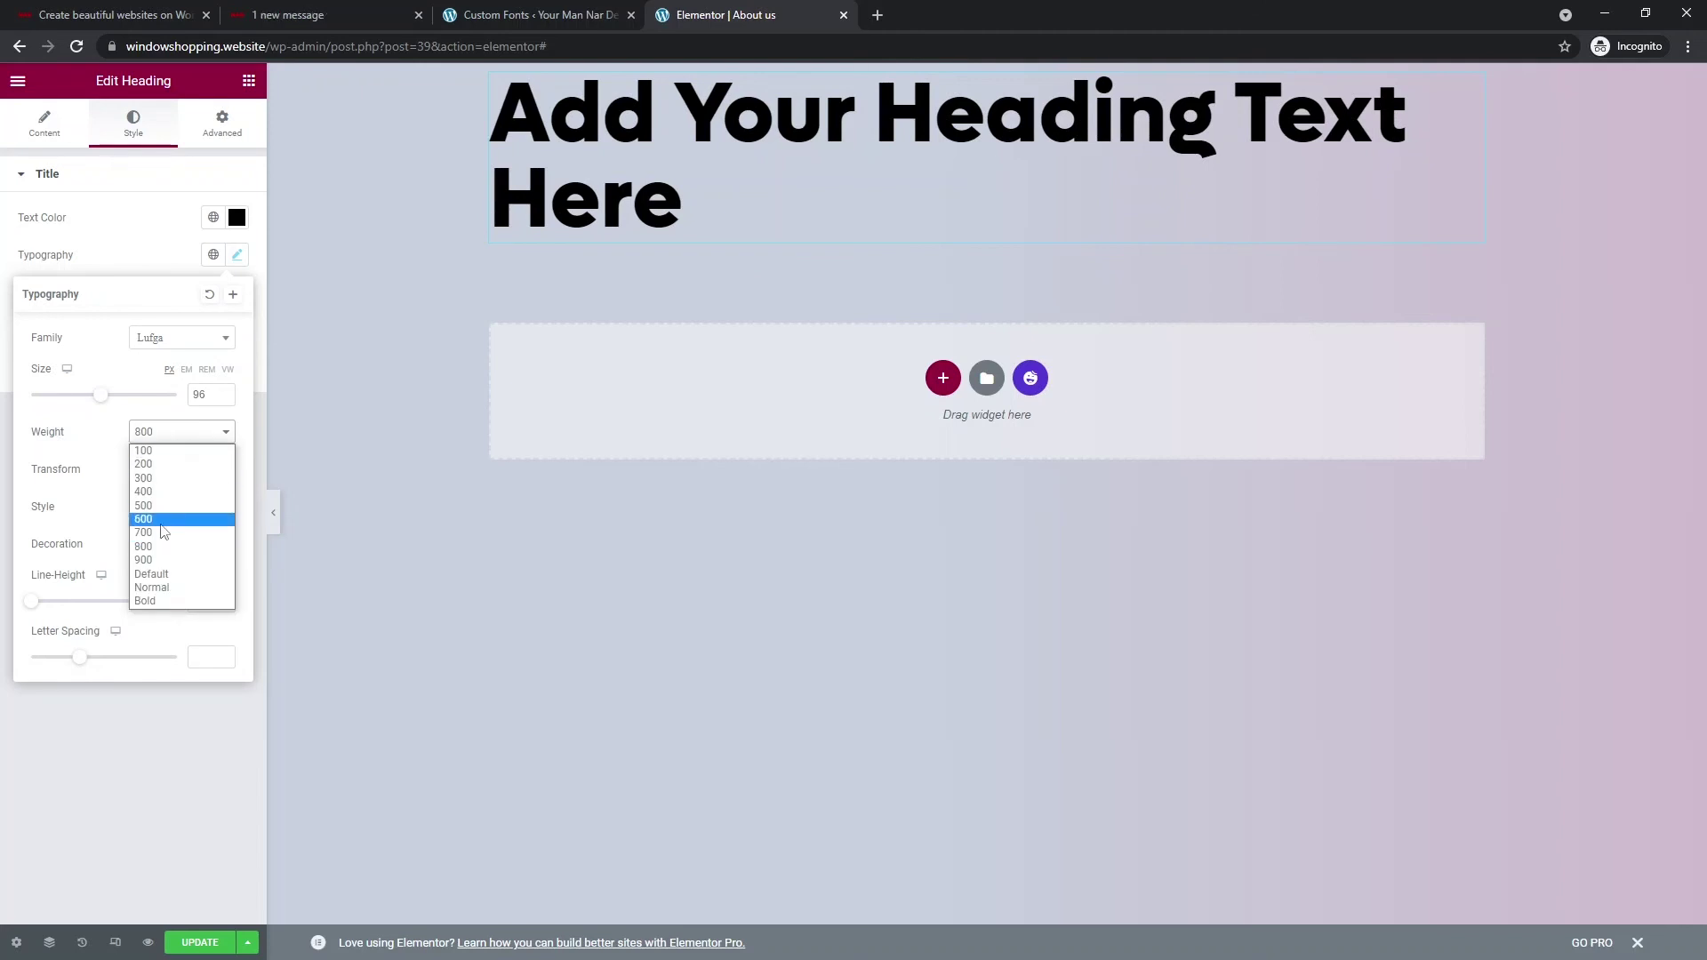
{"action": "left_click", "coordinate": [165, 533]}
{"action": "left_click", "coordinate": [169, 436]}
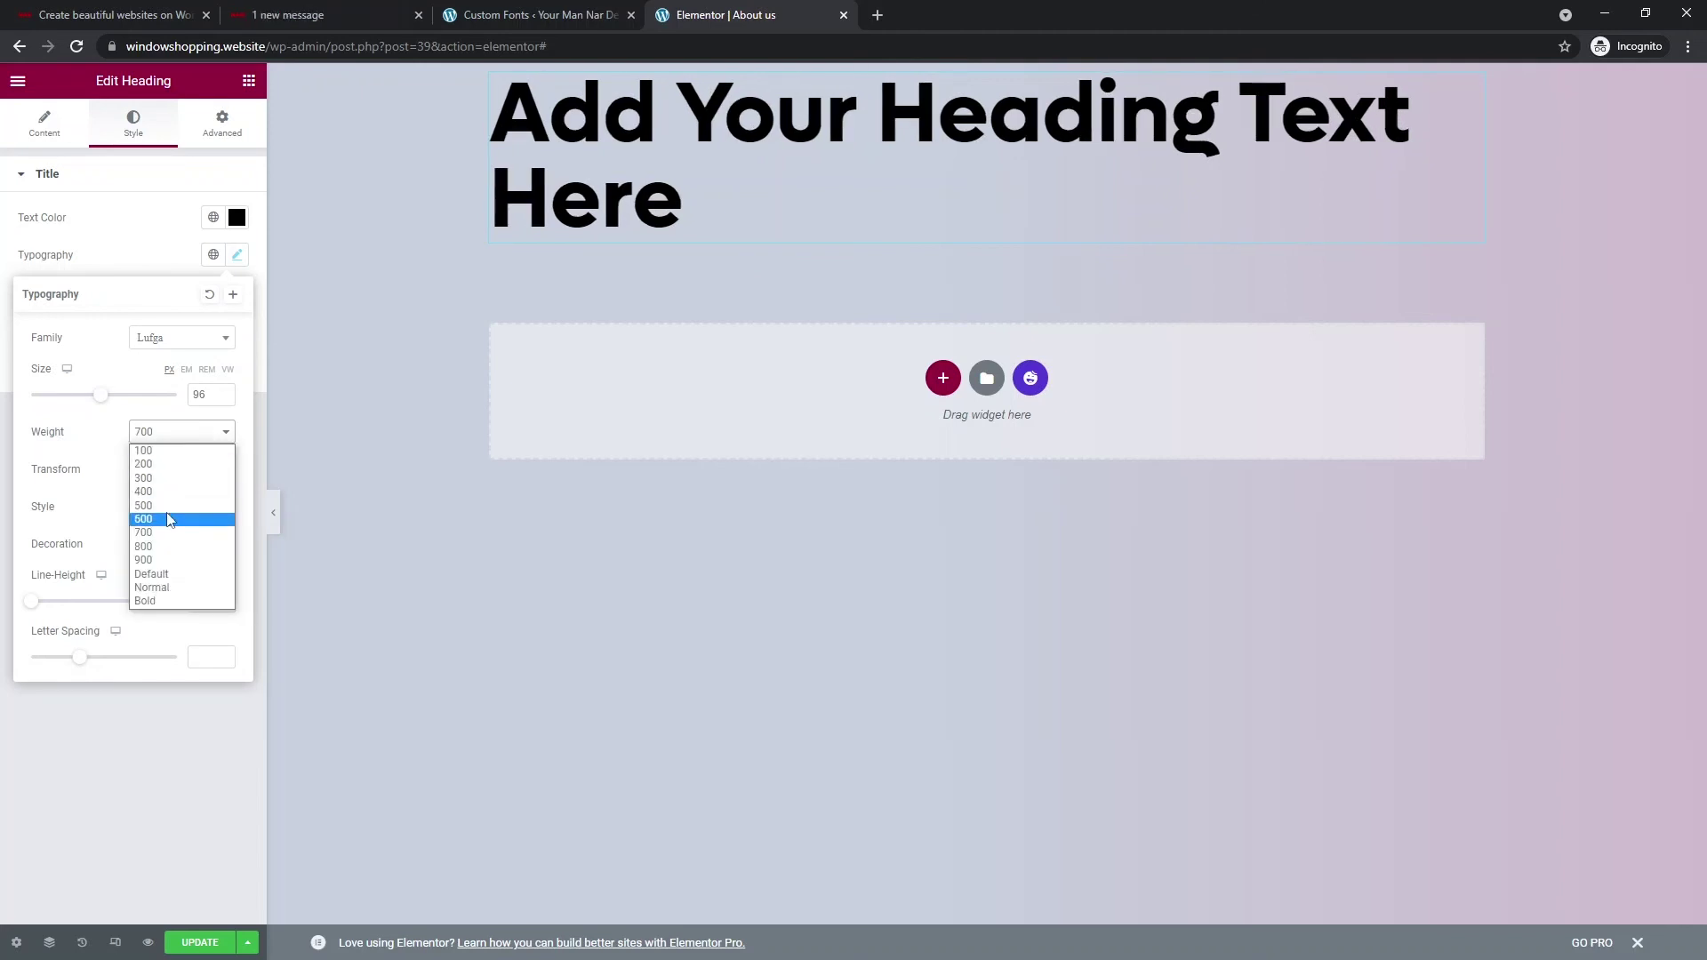
{"action": "left_click", "coordinate": [164, 520]}
{"action": "left_click", "coordinate": [171, 435]}
{"action": "left_click", "coordinate": [163, 506]}
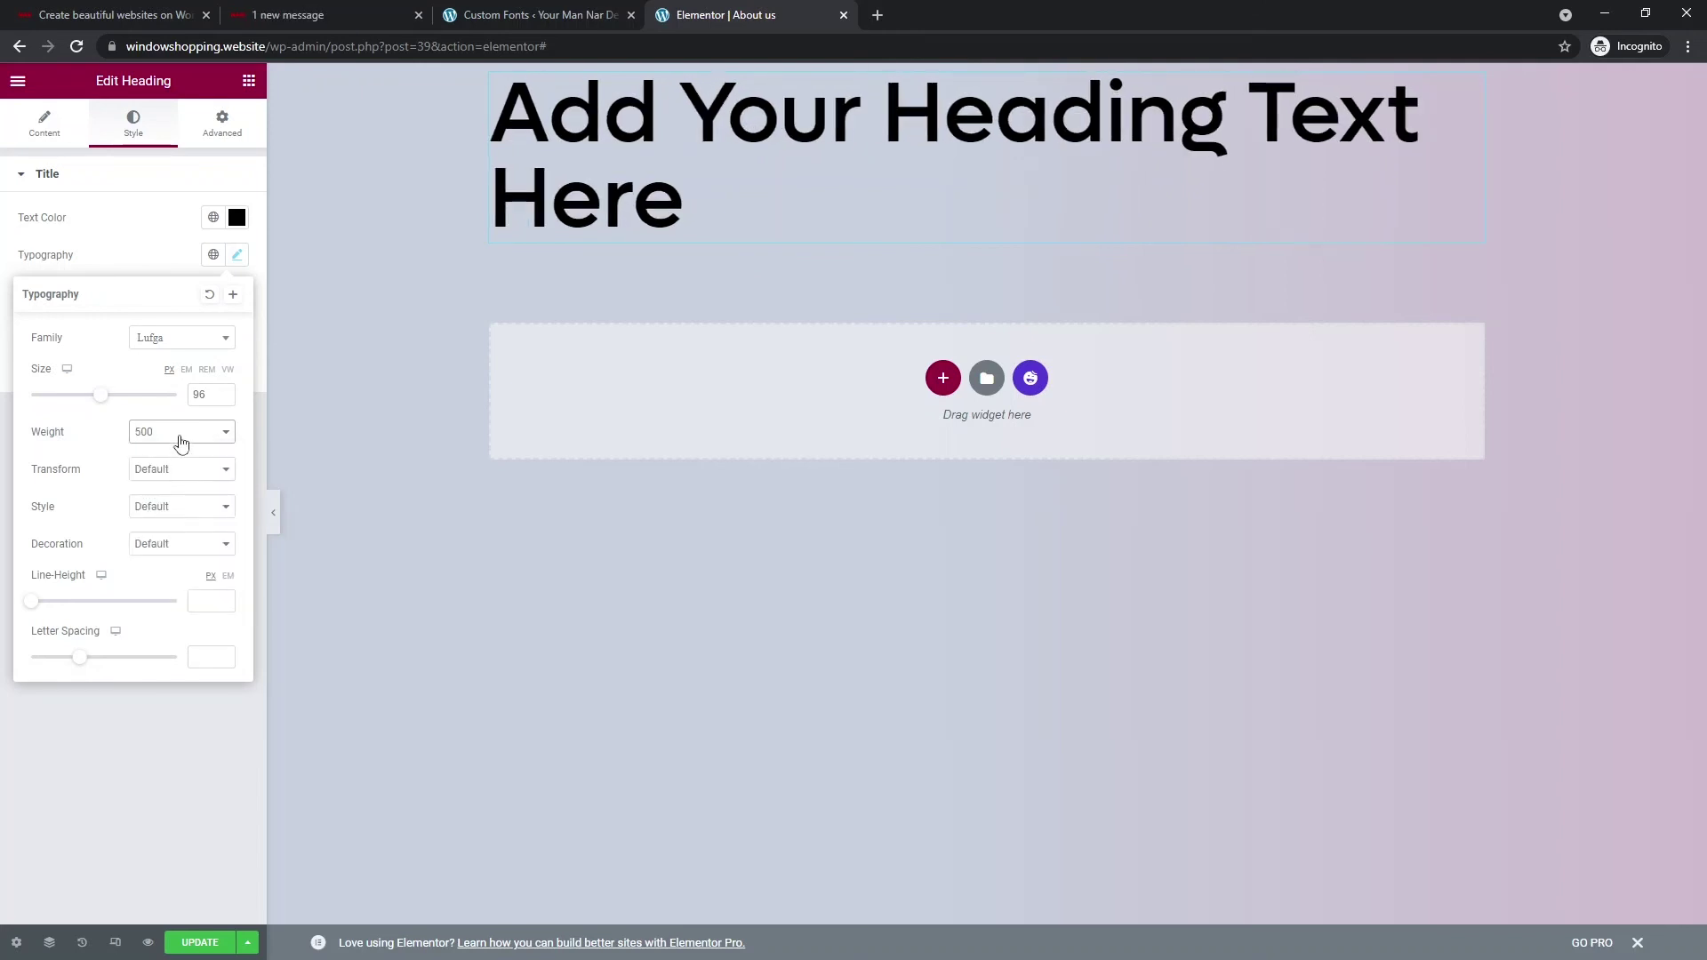
Step: Continue stepping the weight down through 400, 300, 200 and 100, then close typography
{"action": "left_click", "coordinate": [175, 435]}
{"action": "left_click", "coordinate": [167, 491]}
{"action": "left_click", "coordinate": [178, 436]}
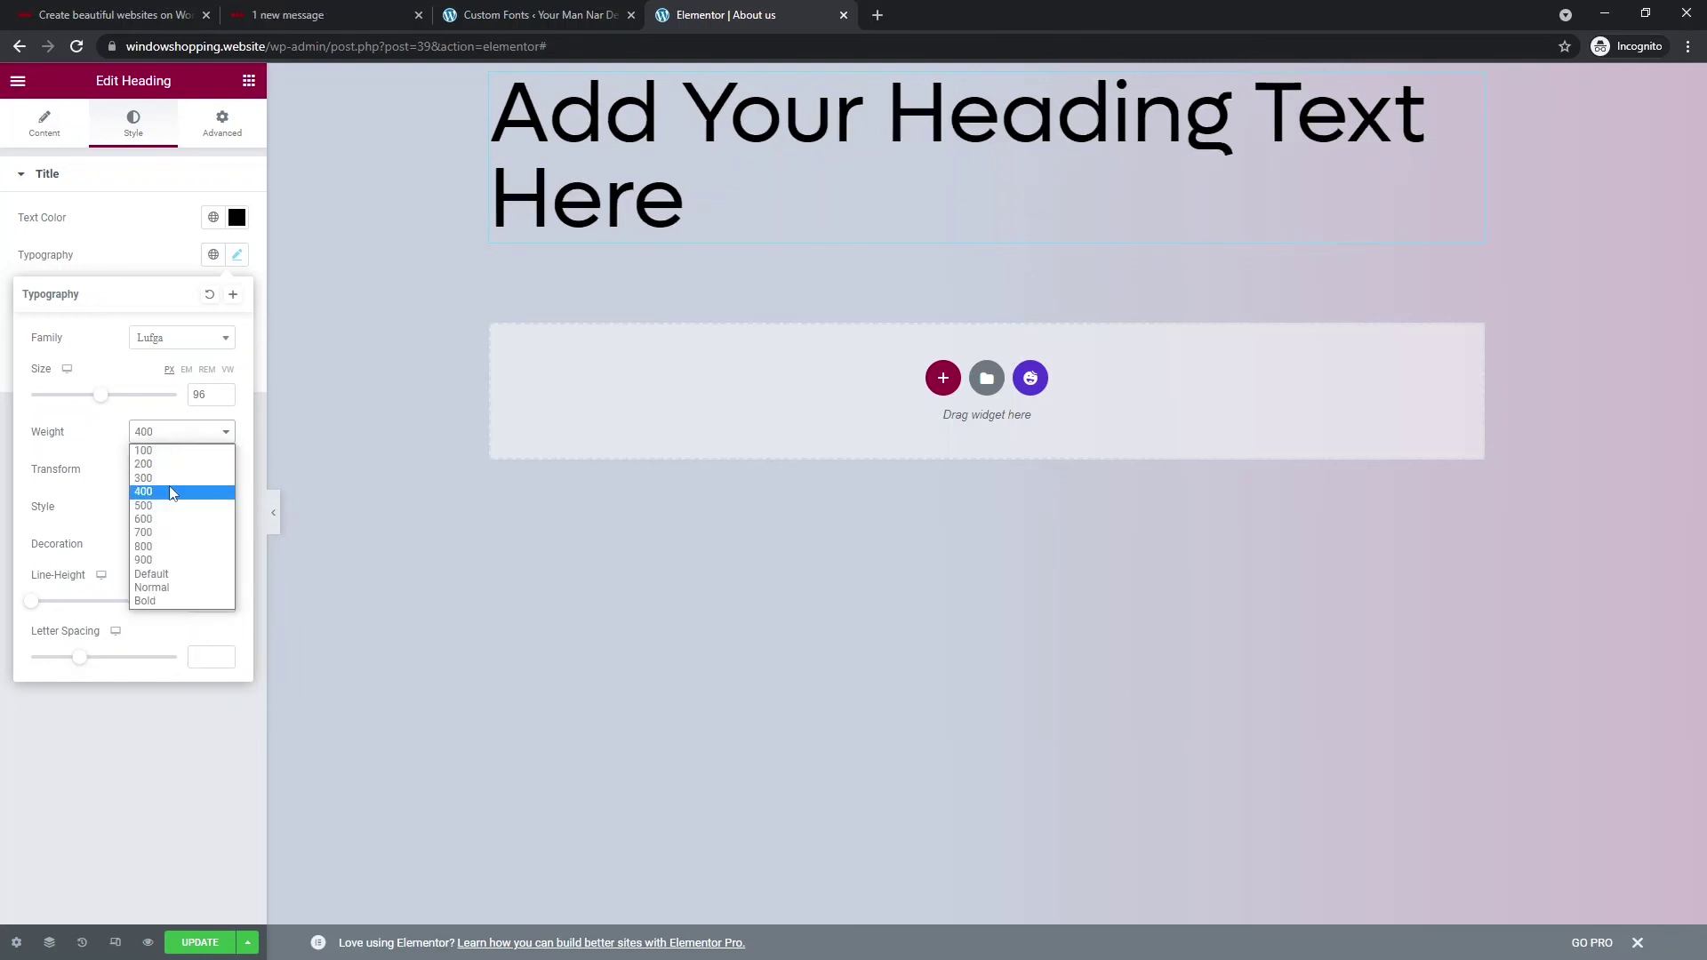
{"action": "left_click", "coordinate": [169, 478]}
{"action": "left_click", "coordinate": [172, 434]}
{"action": "left_click", "coordinate": [171, 465]}
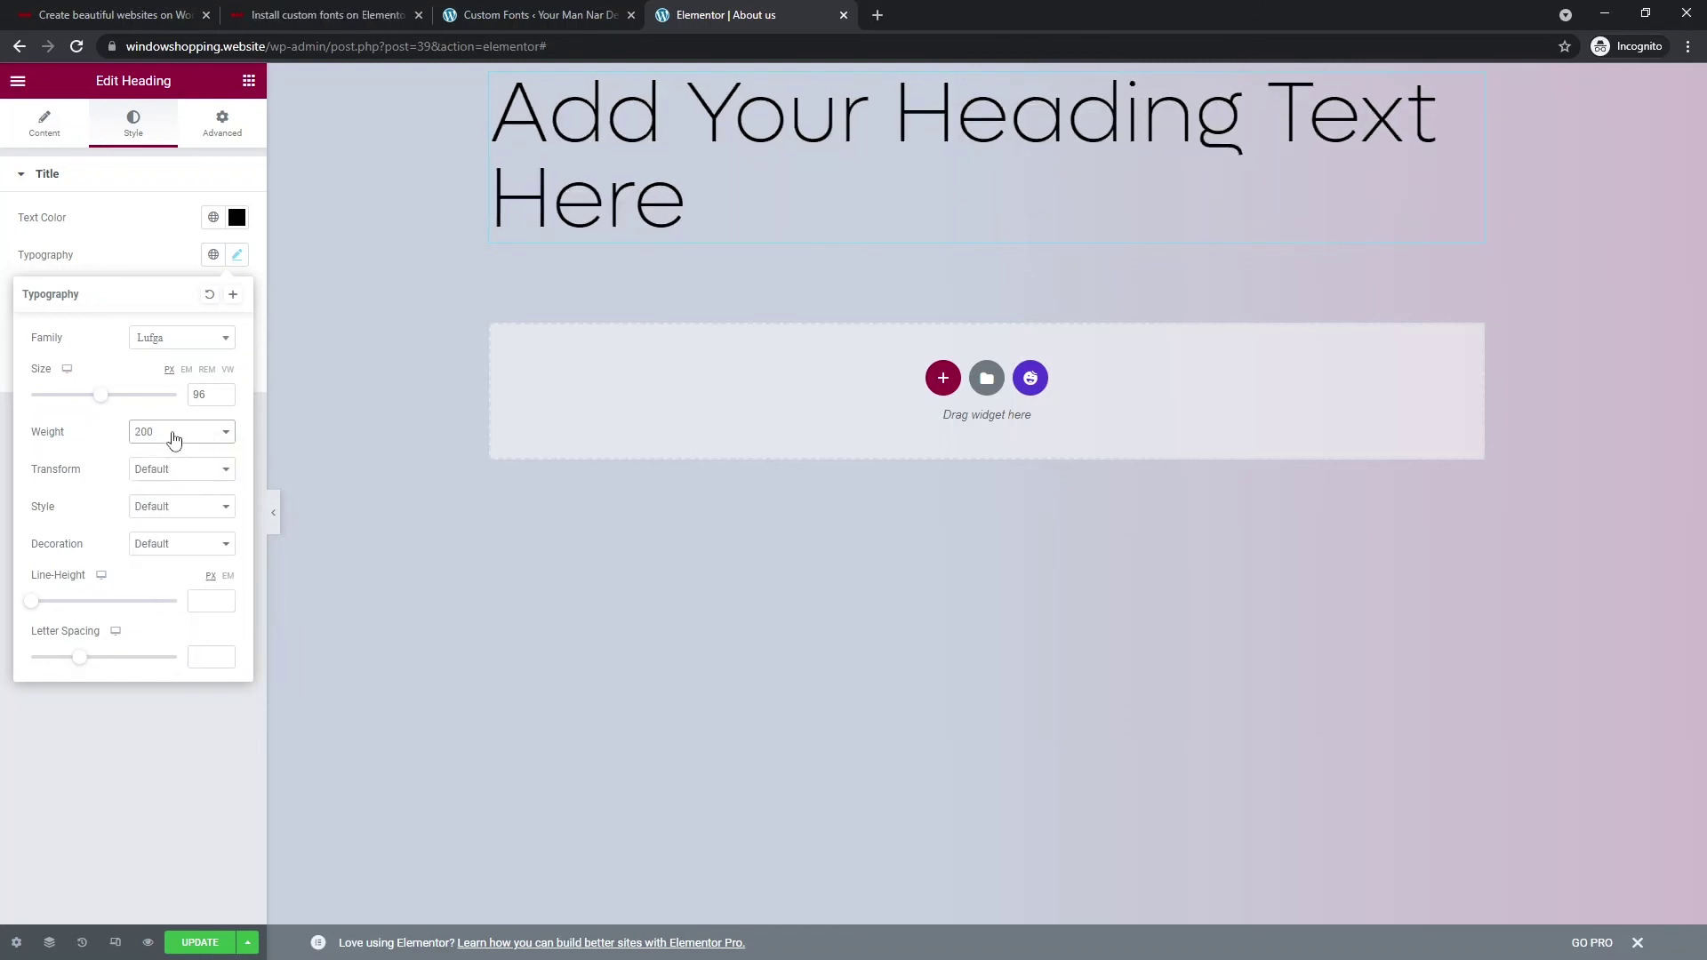
{"action": "left_click", "coordinate": [172, 435]}
{"action": "left_click", "coordinate": [150, 711]}
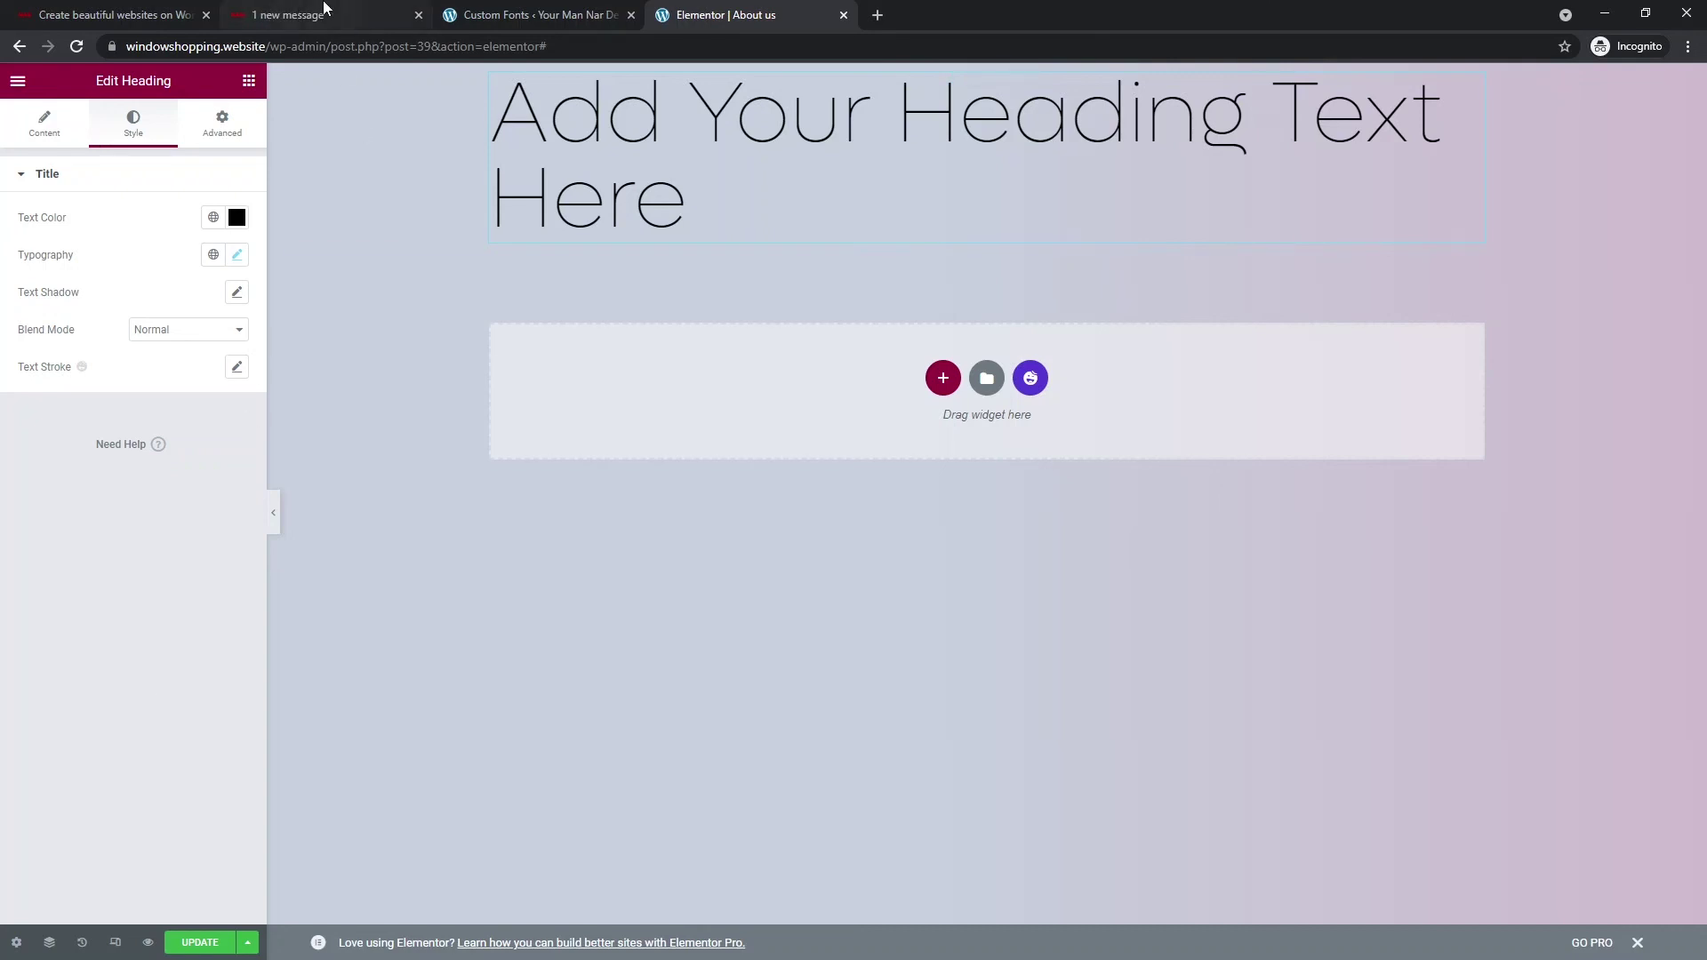
Step: View Elementor's Pro-only Custom Fonts page, then return to the yourmannar.com custom fonts article
{"action": "left_click", "coordinate": [525, 15]}
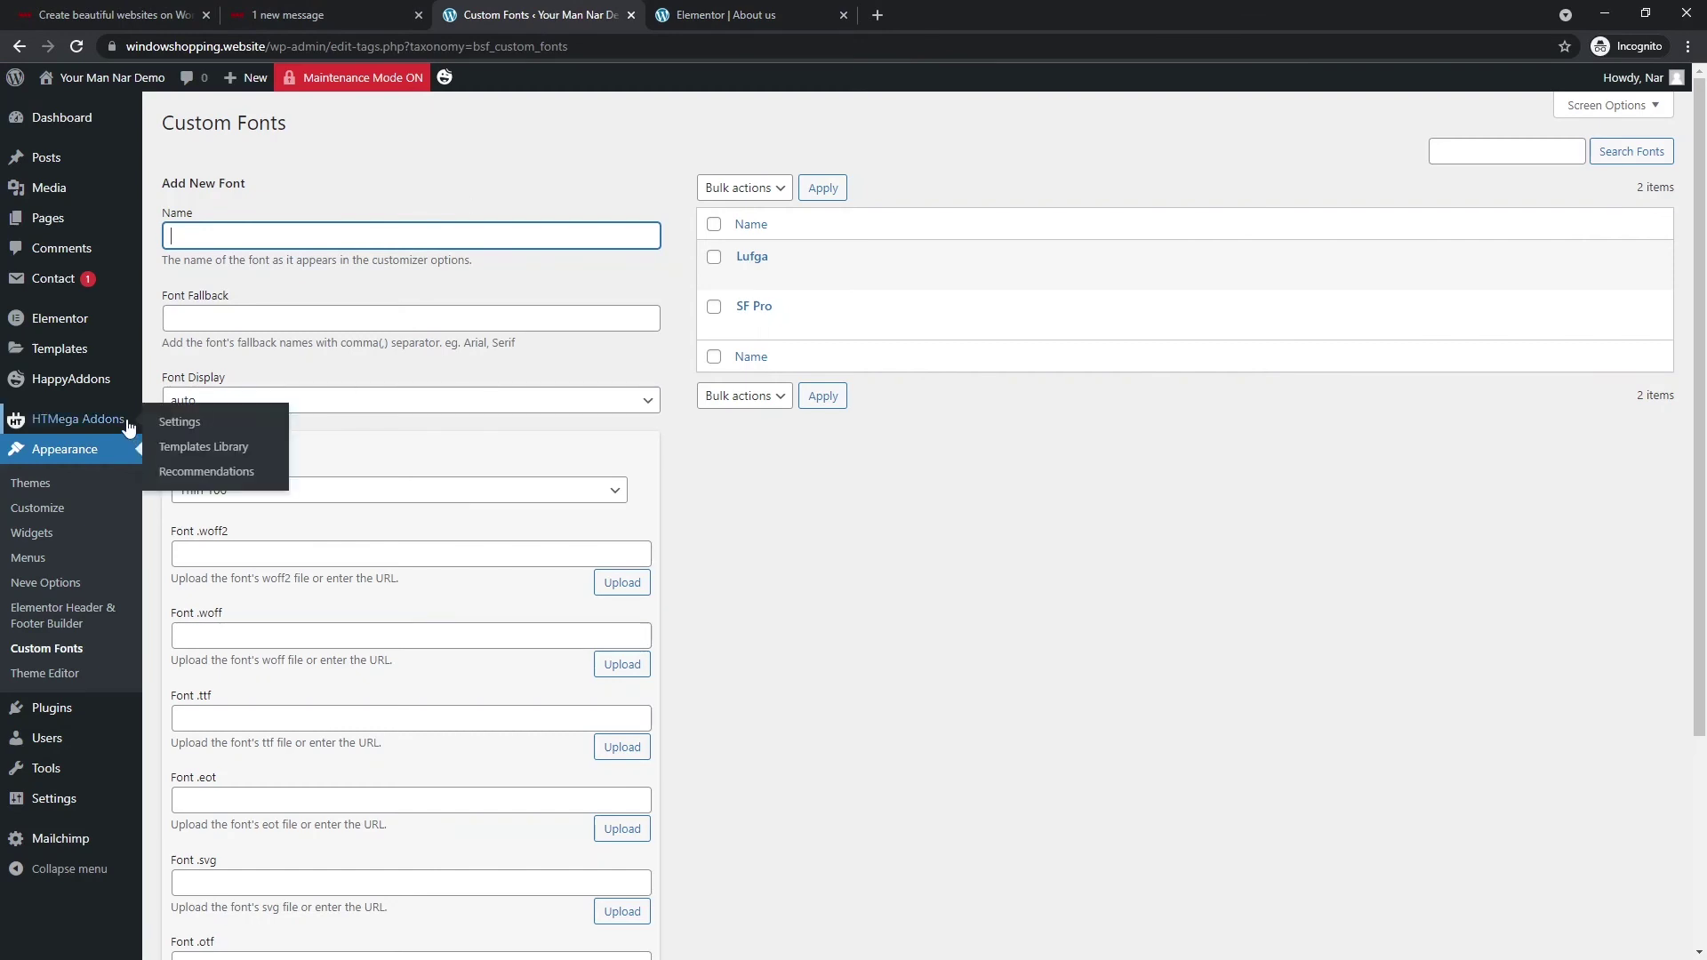
{"action": "mouse_move", "coordinate": [61, 319]}
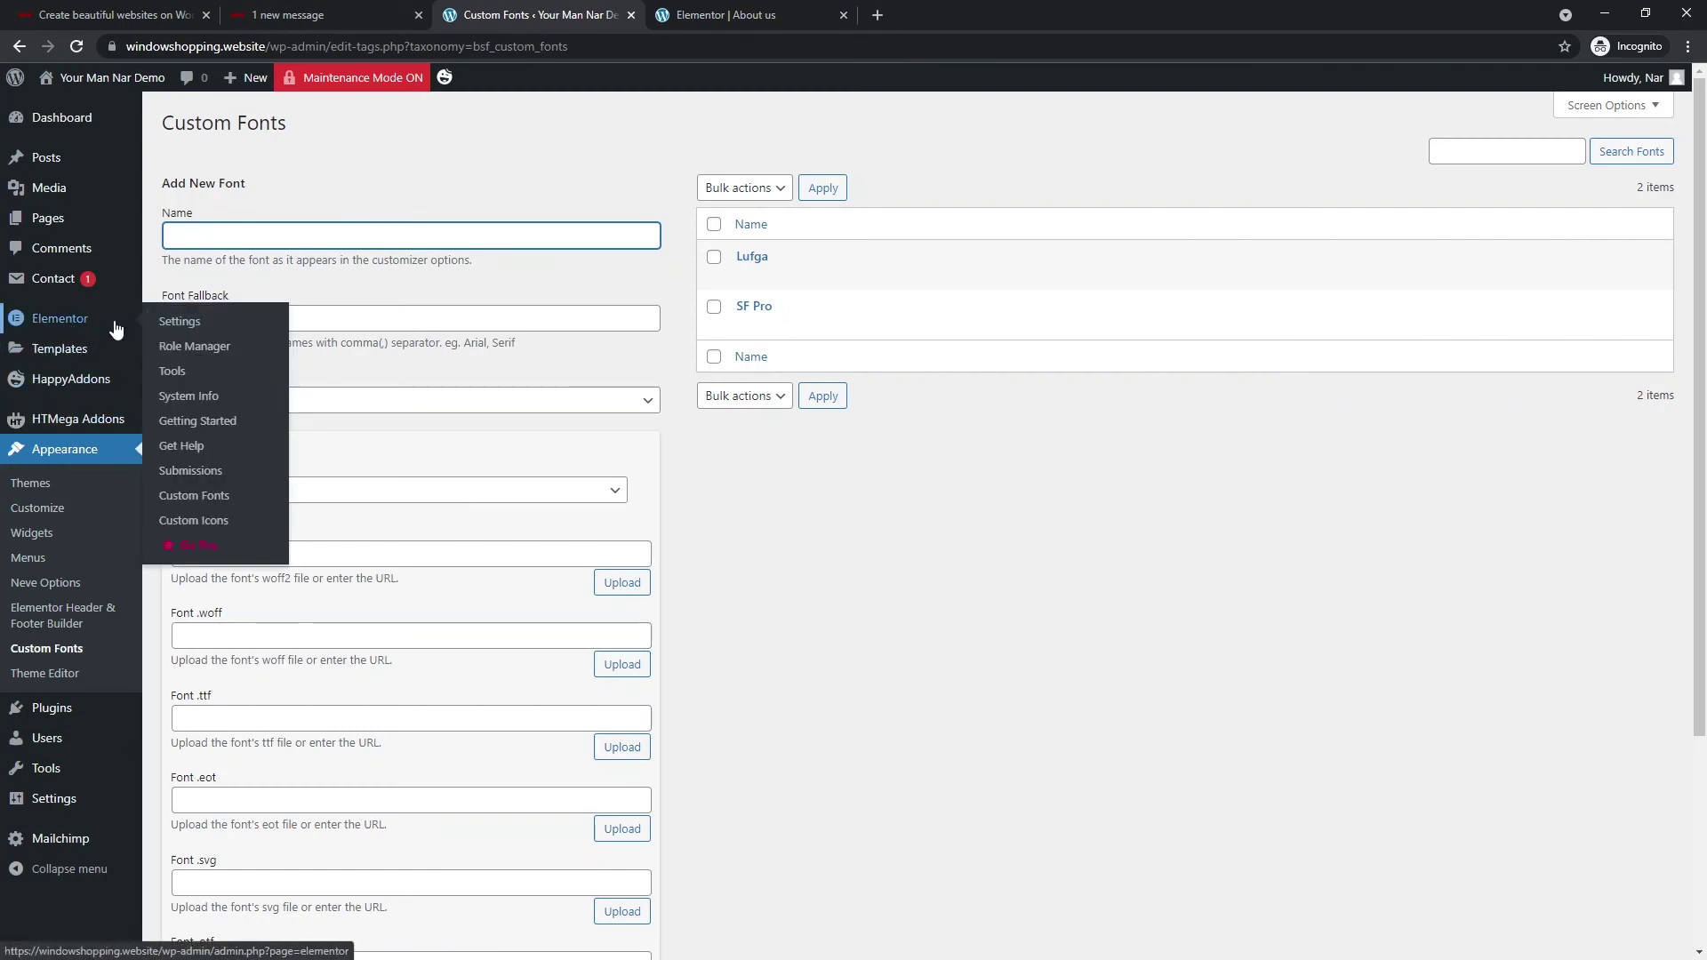
{"action": "left_click", "coordinate": [205, 504]}
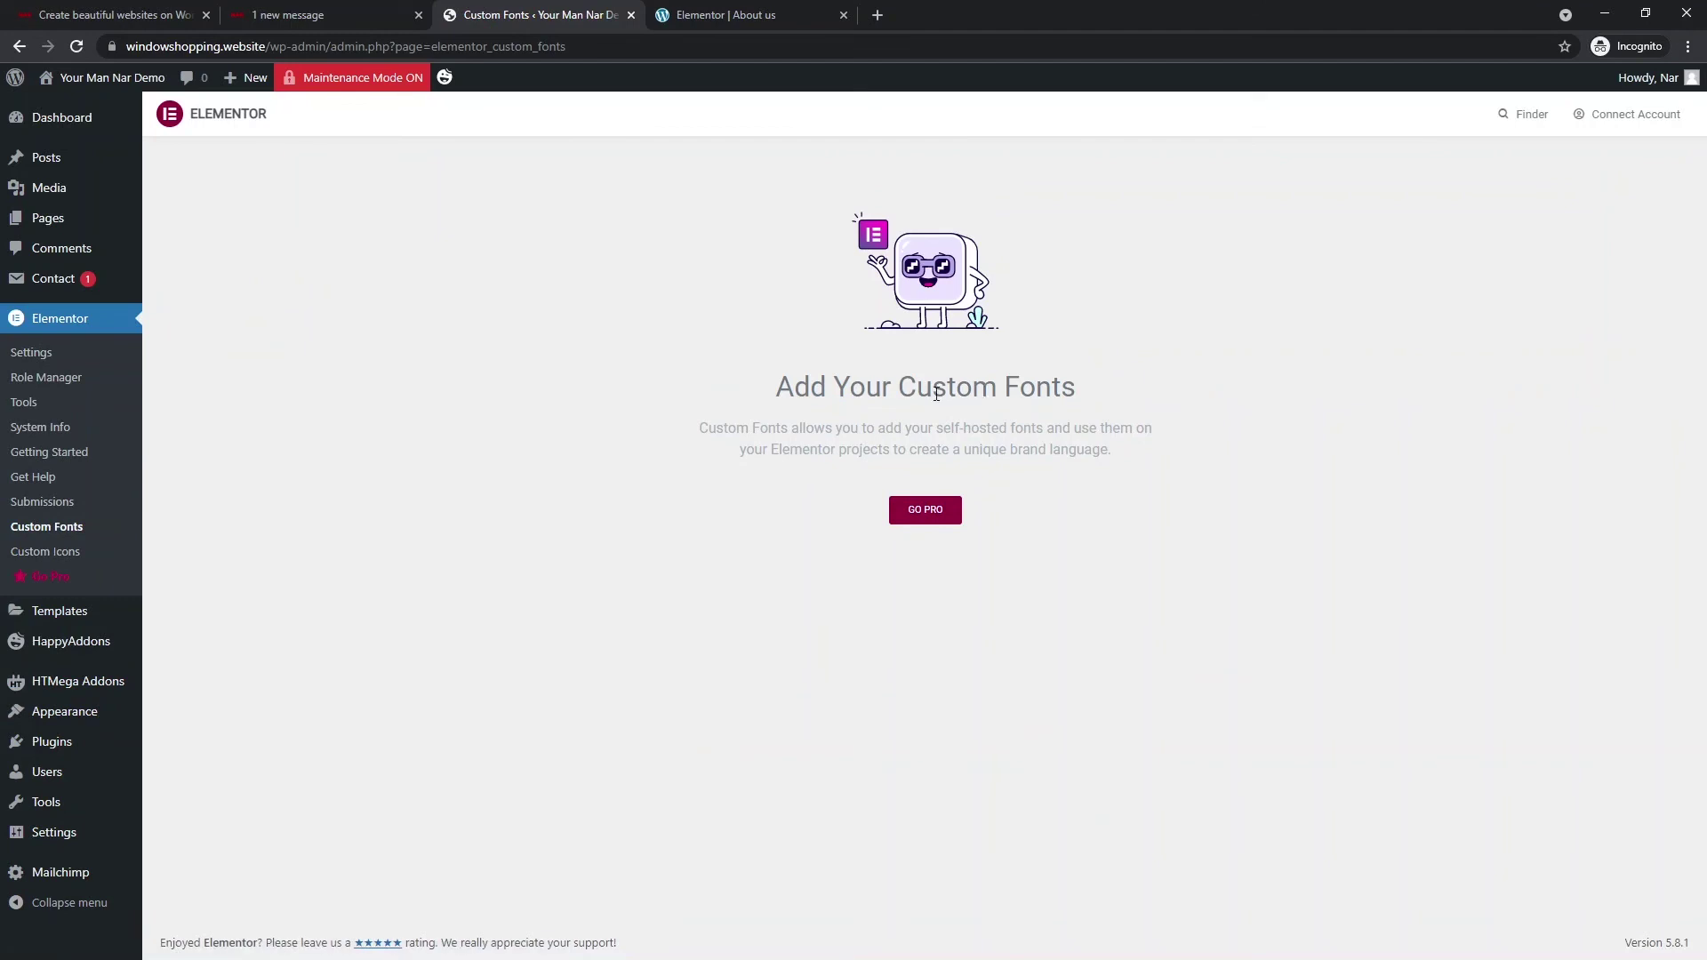
{"action": "left_click_drag", "start_coordinate": [776, 394], "coordinate": [951, 431]}
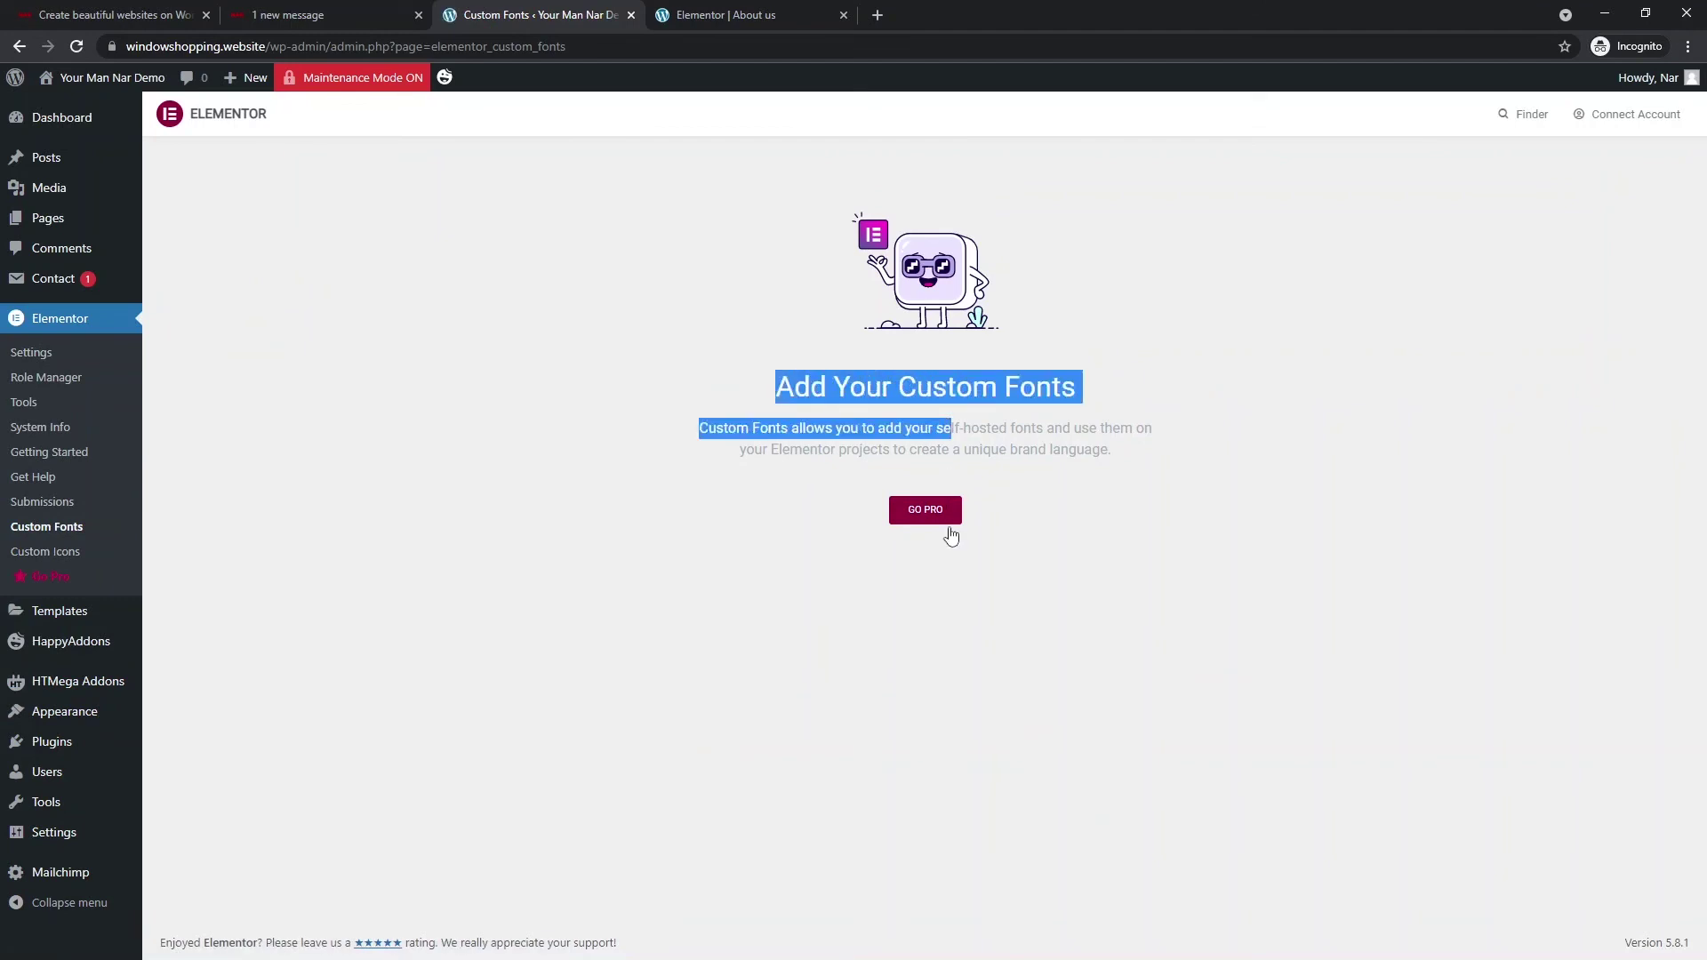
{"action": "left_click", "coordinate": [824, 401]}
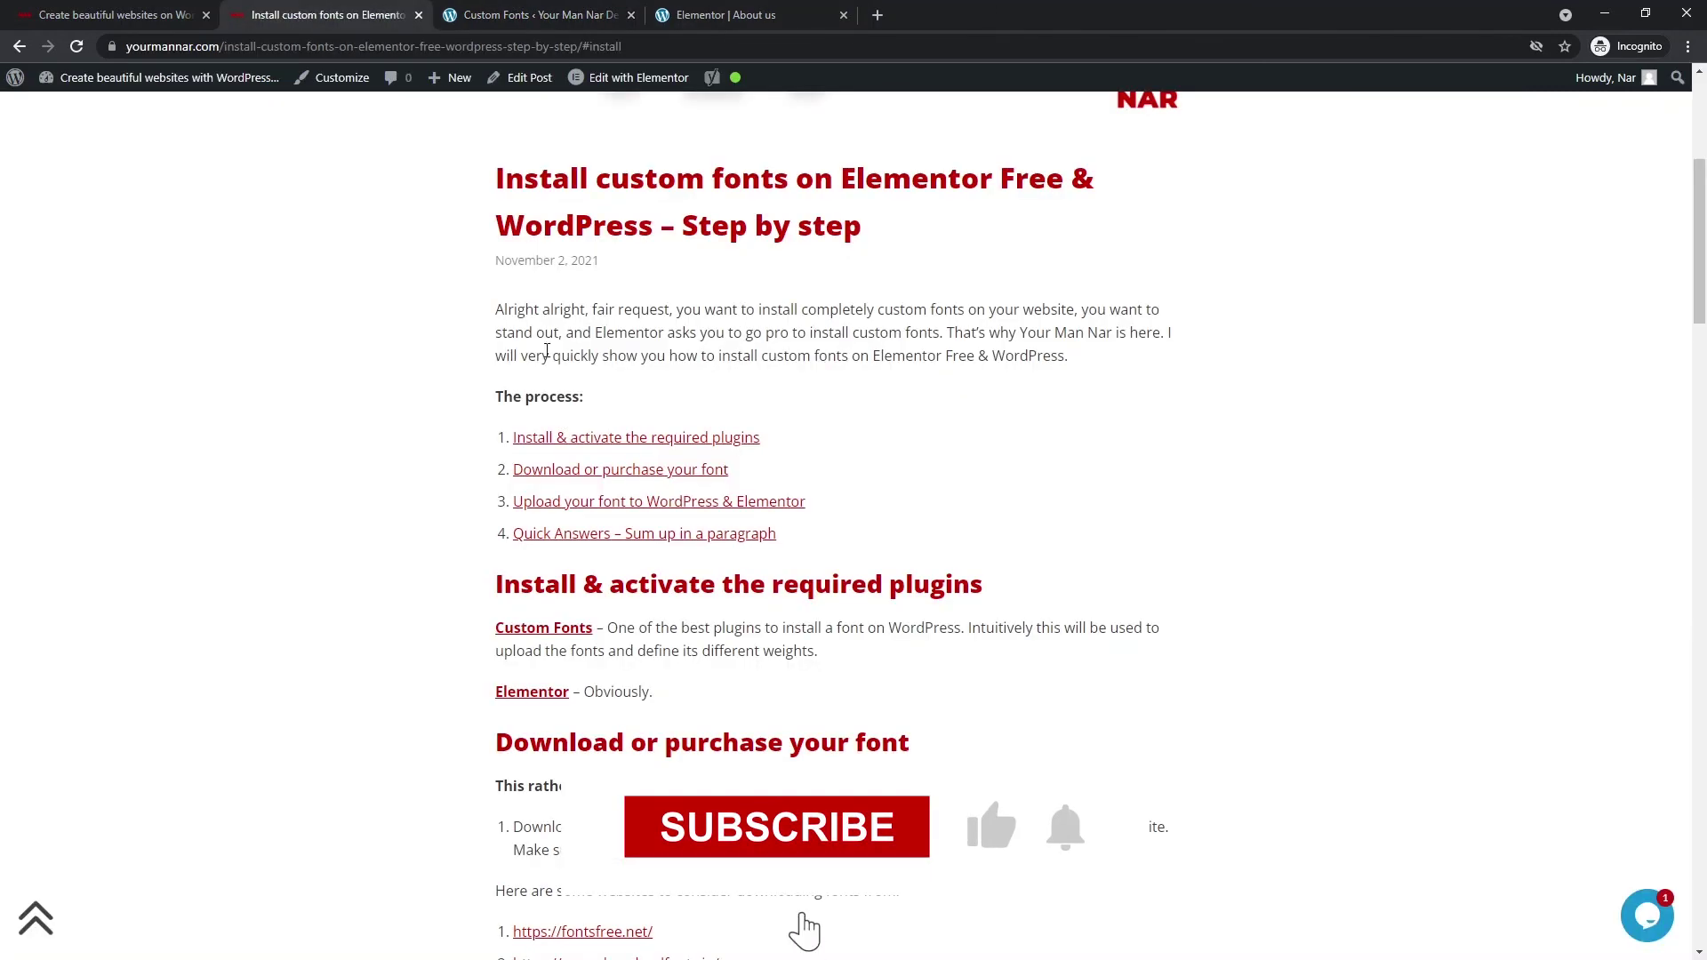
{"action": "left_click", "coordinate": [373, 16]}
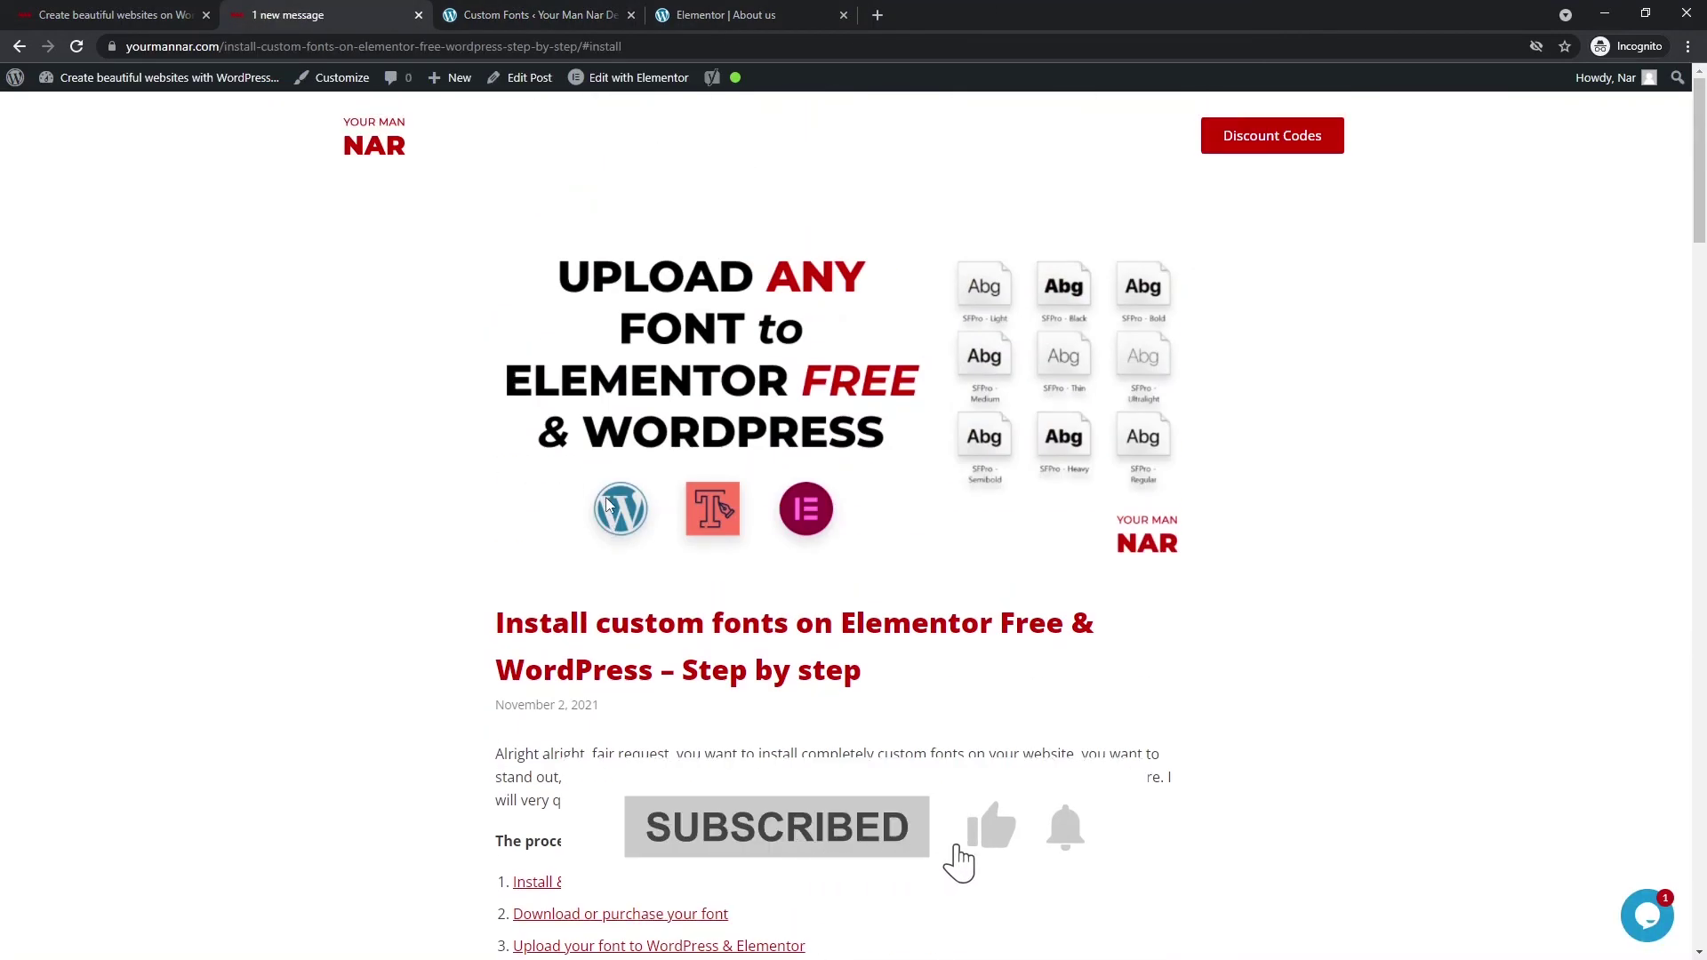